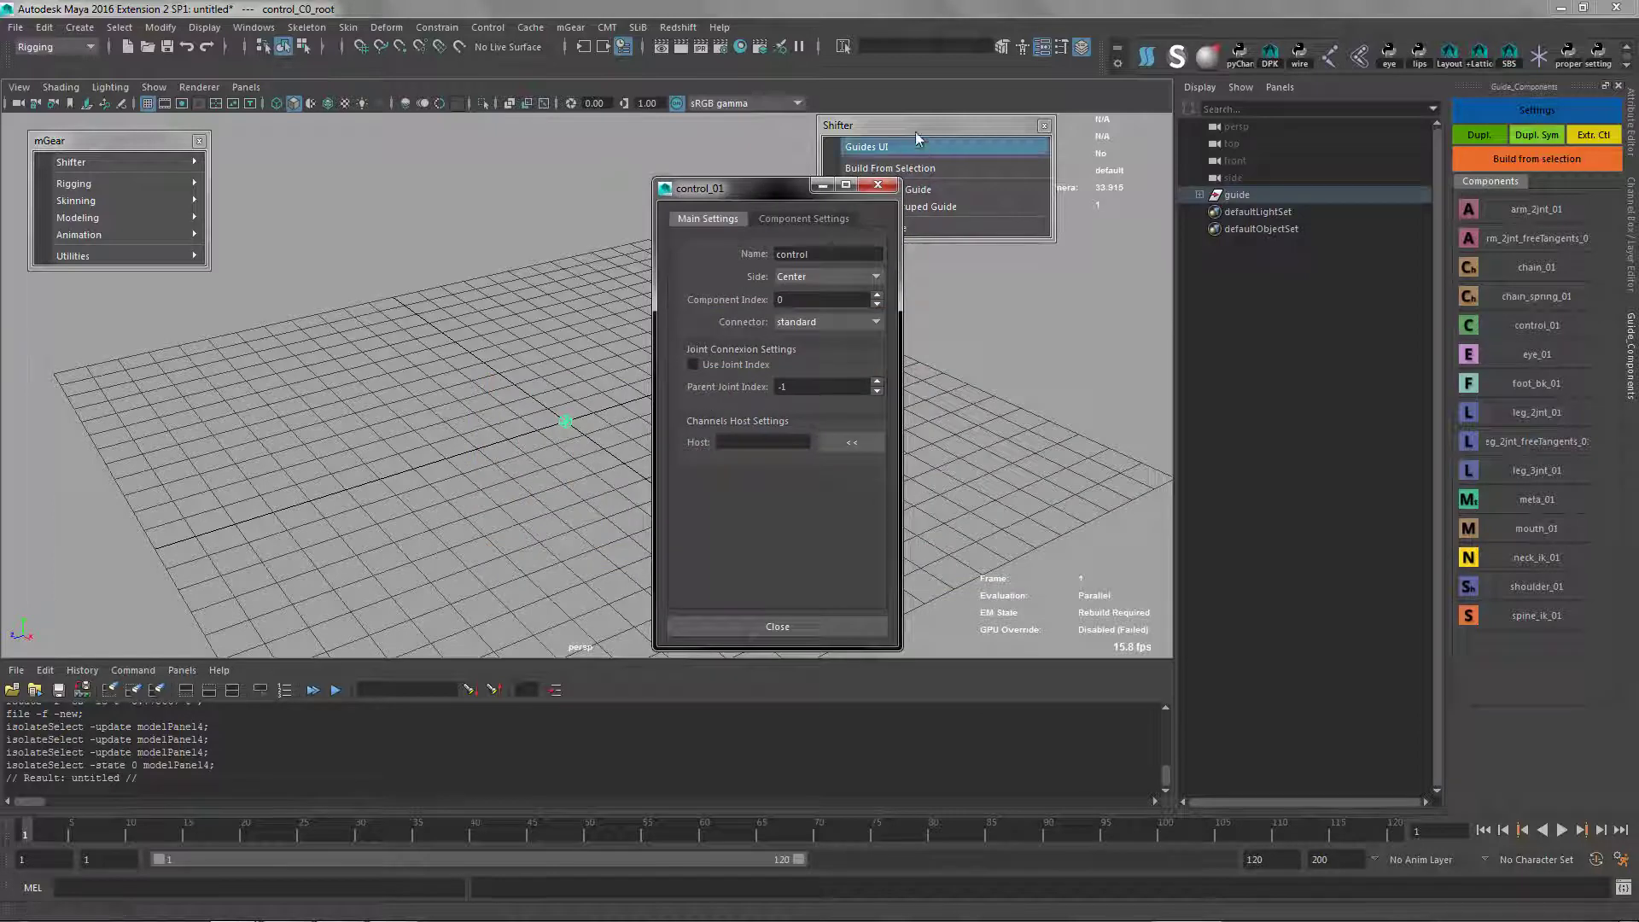
Close the floating Shifter menu and name the new control_01 guide component local
click(1044, 126)
drag(763, 182, 831, 164)
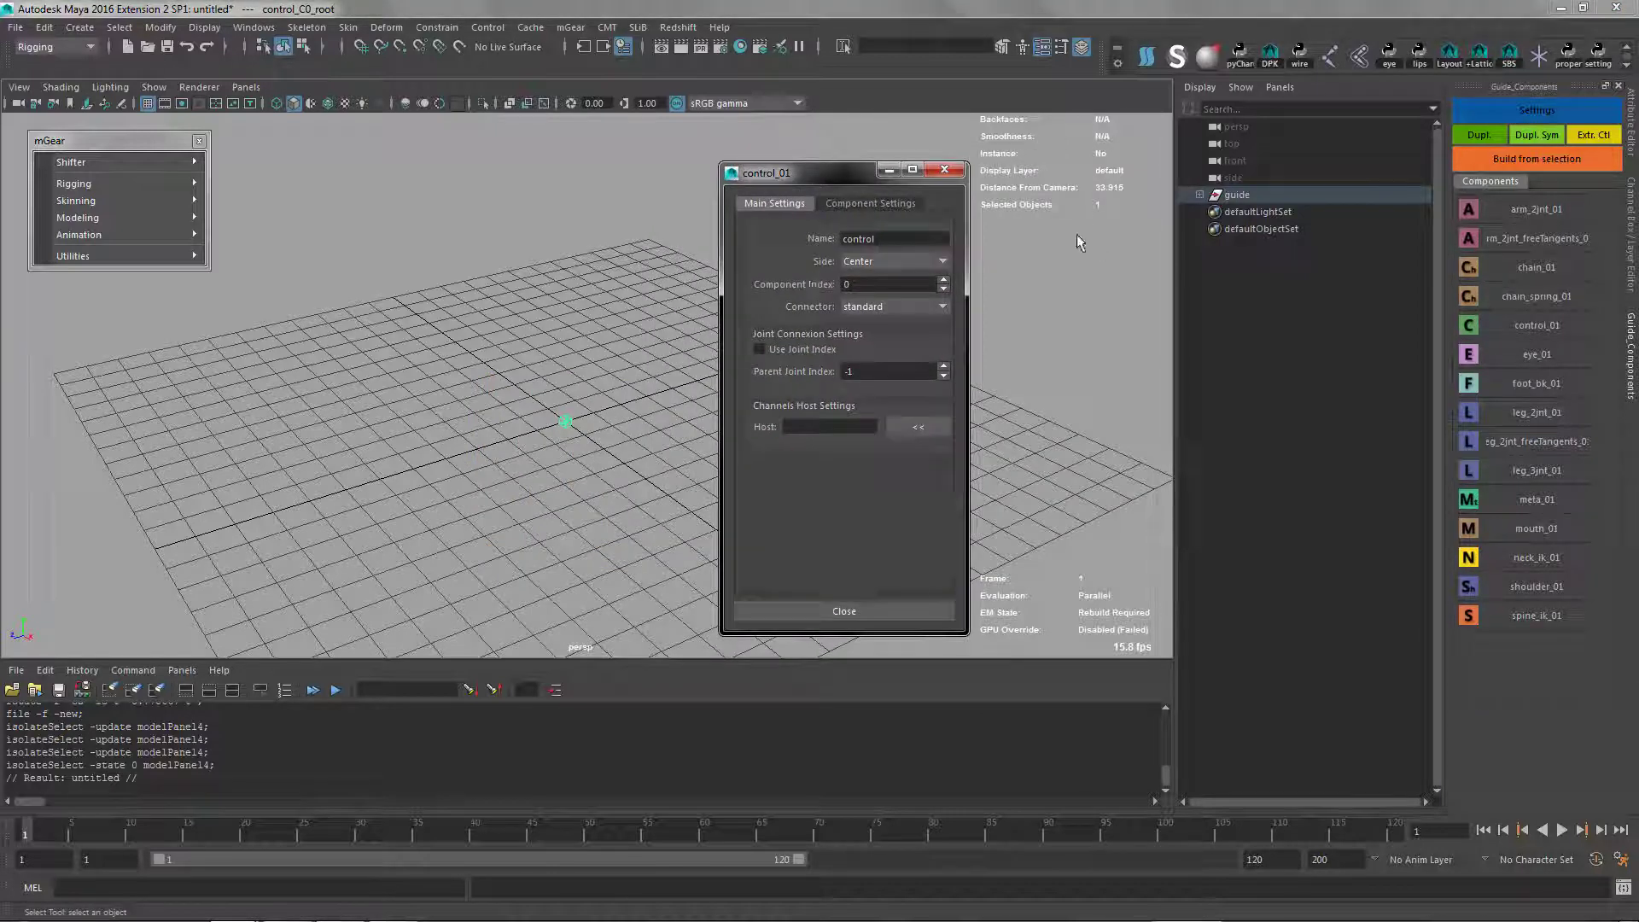
click(864, 203)
click(773, 204)
double_click(852, 241)
key(BackSpace)
click(837, 206)
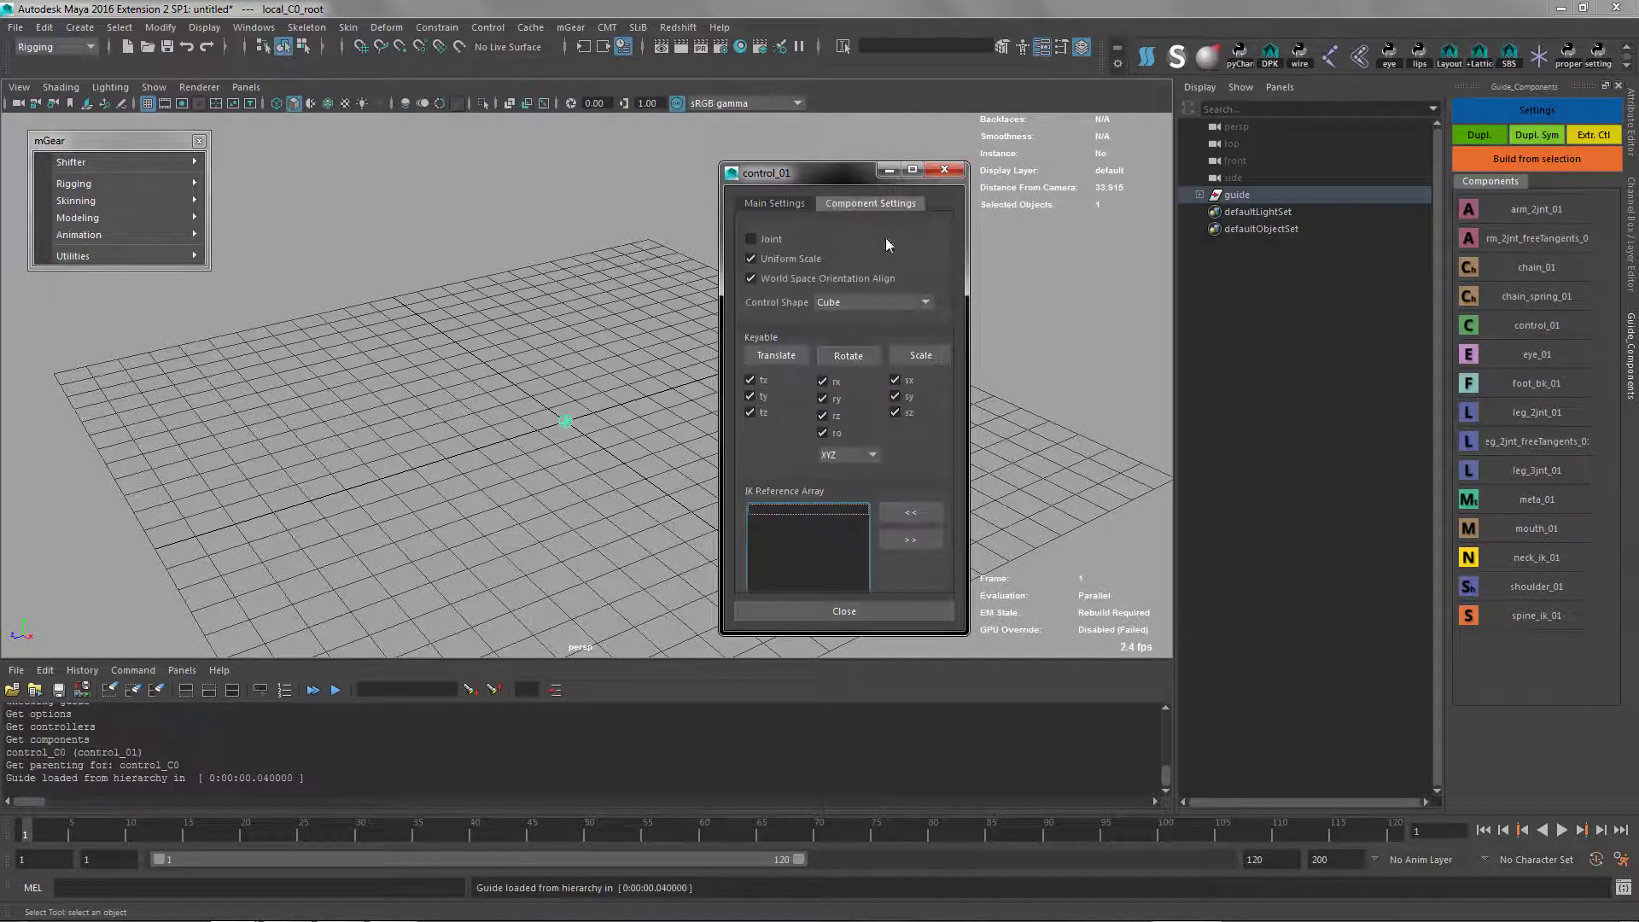
Set the local component's control shape to Square and close its settings
click(750, 257)
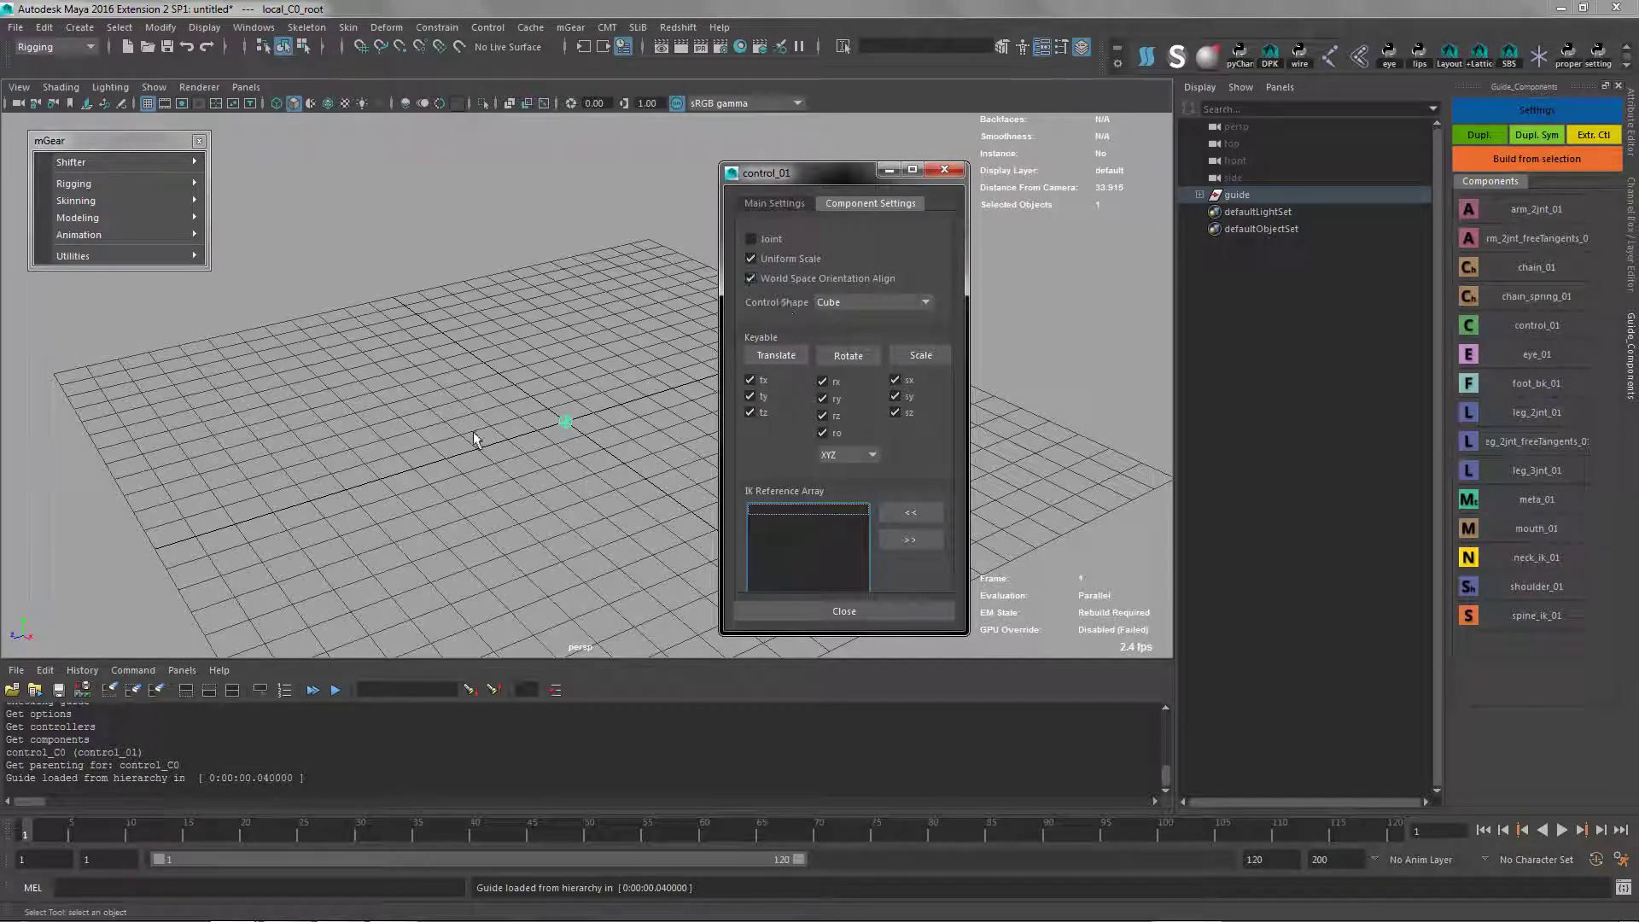
alt+right_drag(524, 425, 711, 336)
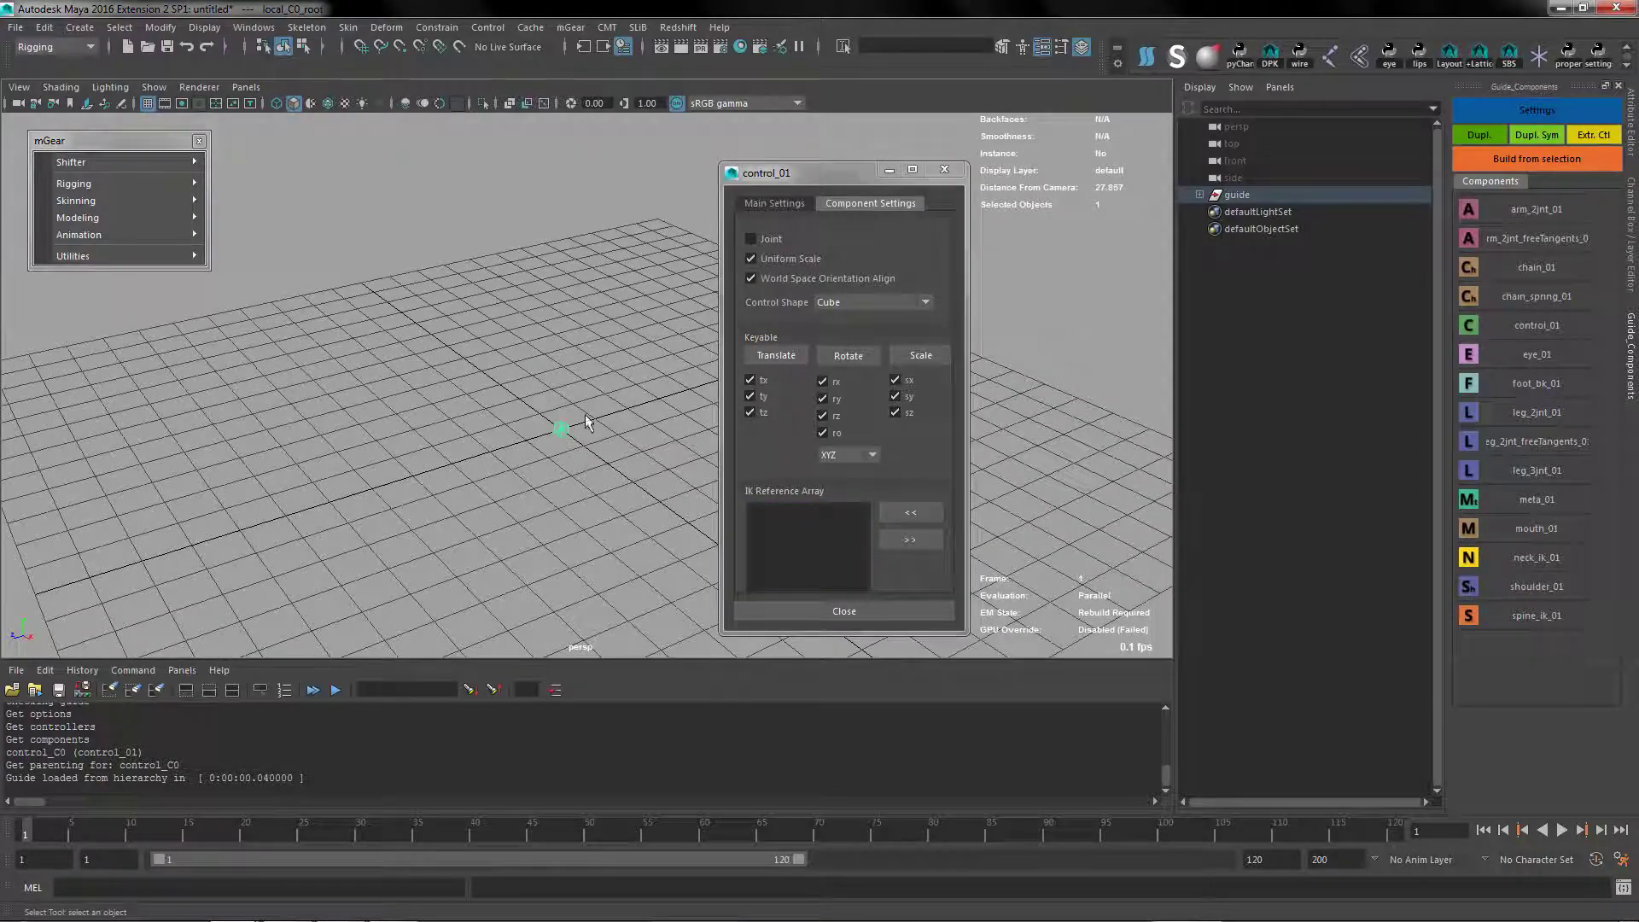
alt+drag(587, 458, 501, 368)
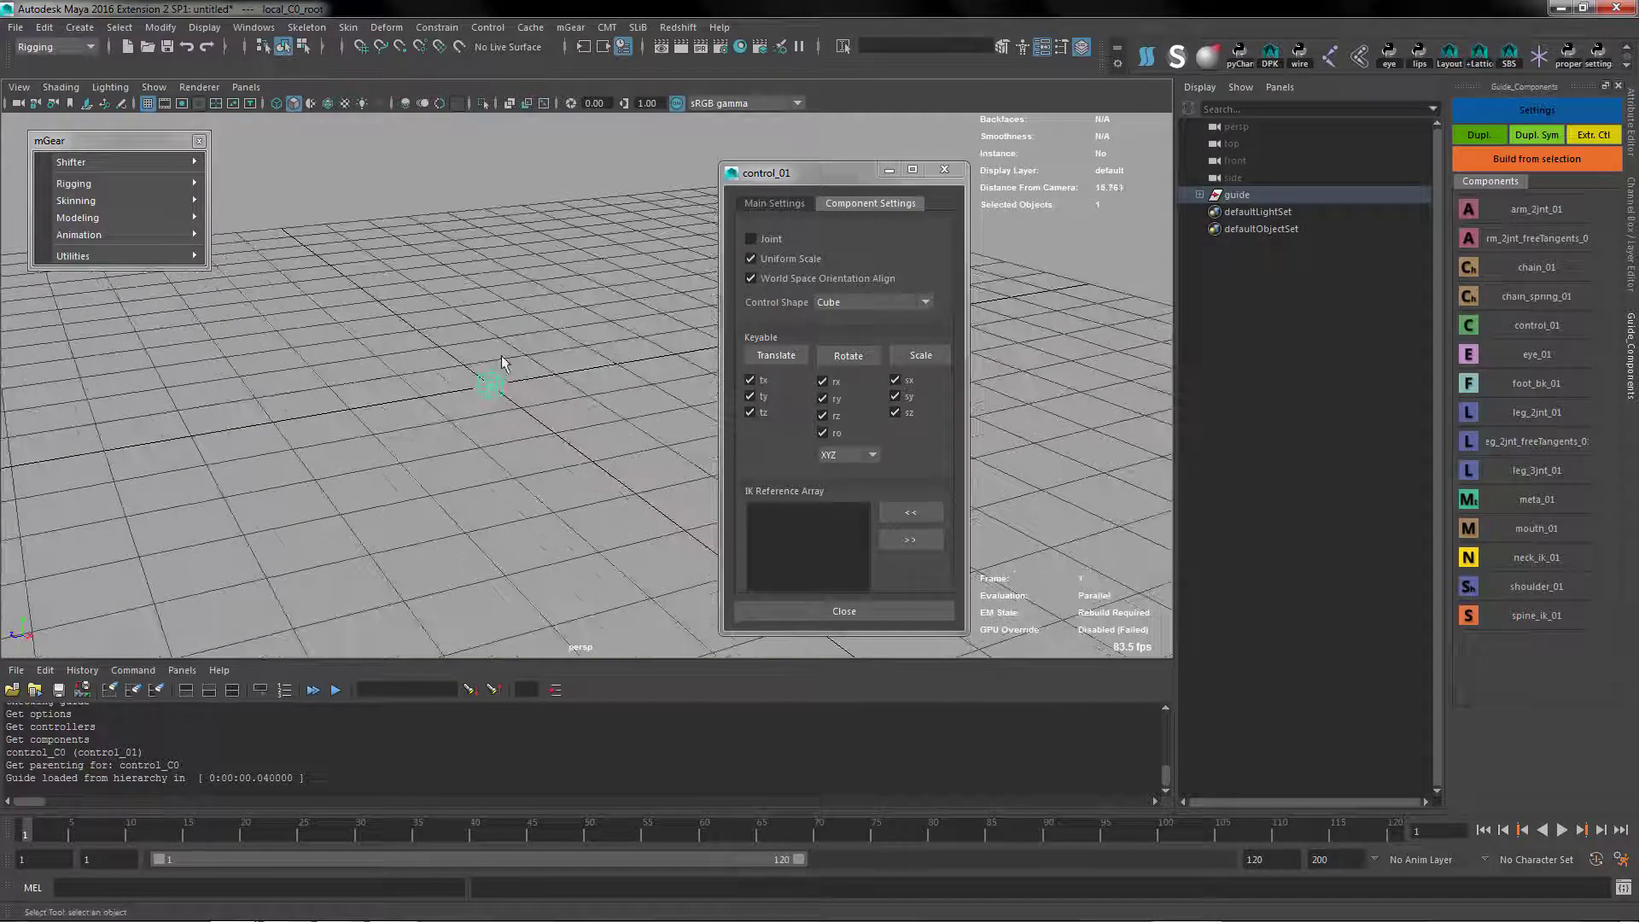
alt+right_drag(517, 425, 529, 476)
alt+drag(528, 475, 539, 439)
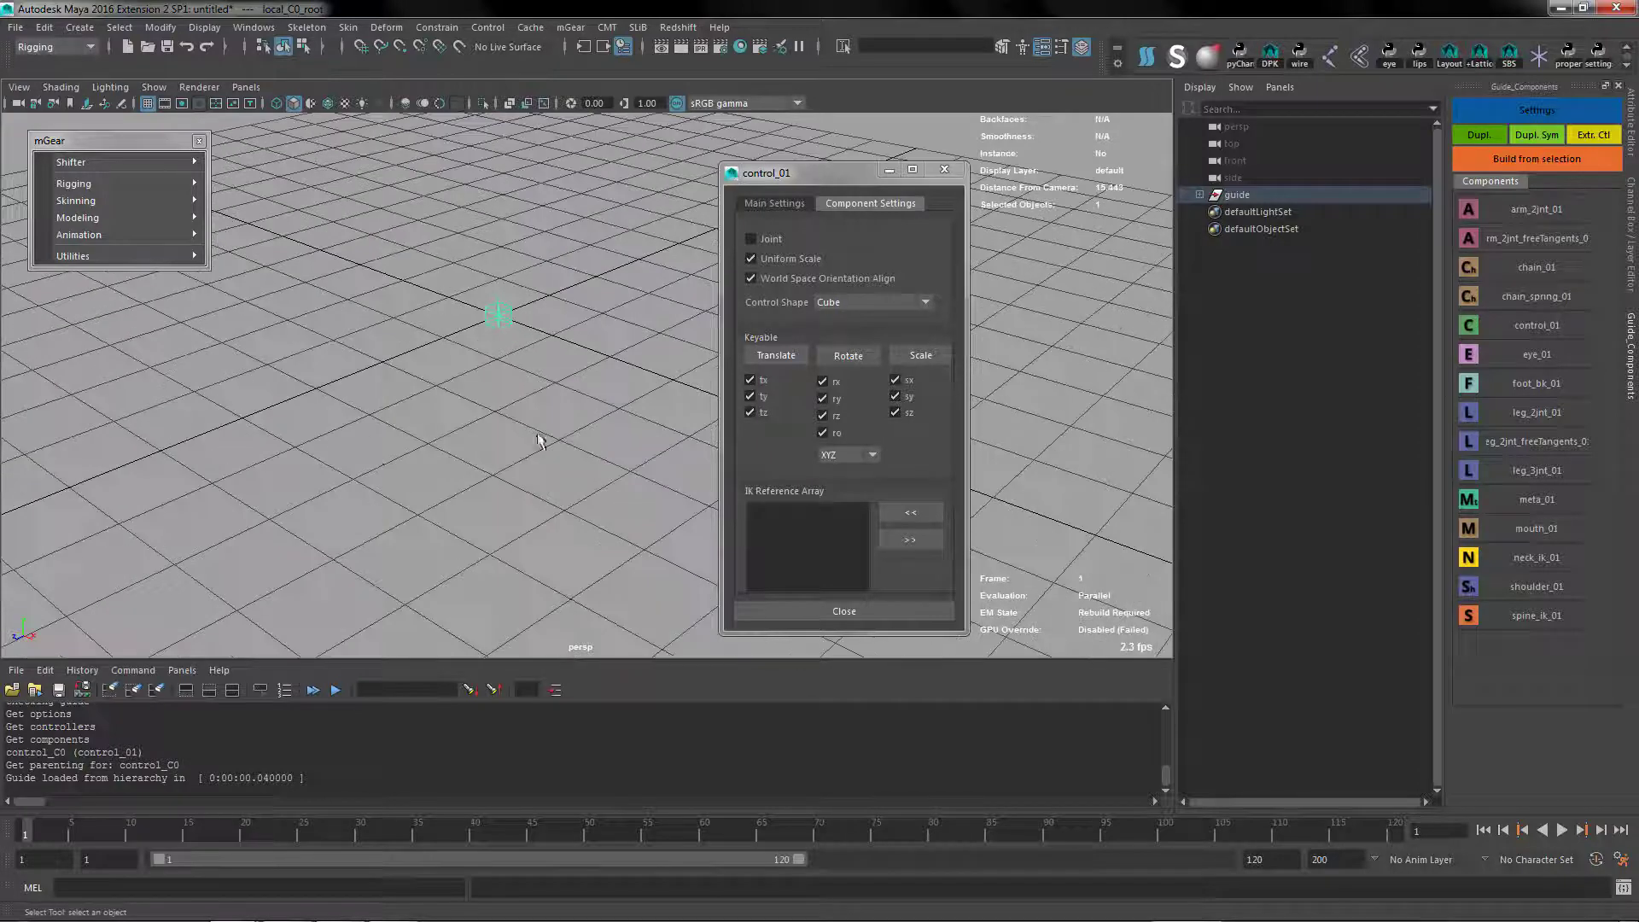
click(871, 304)
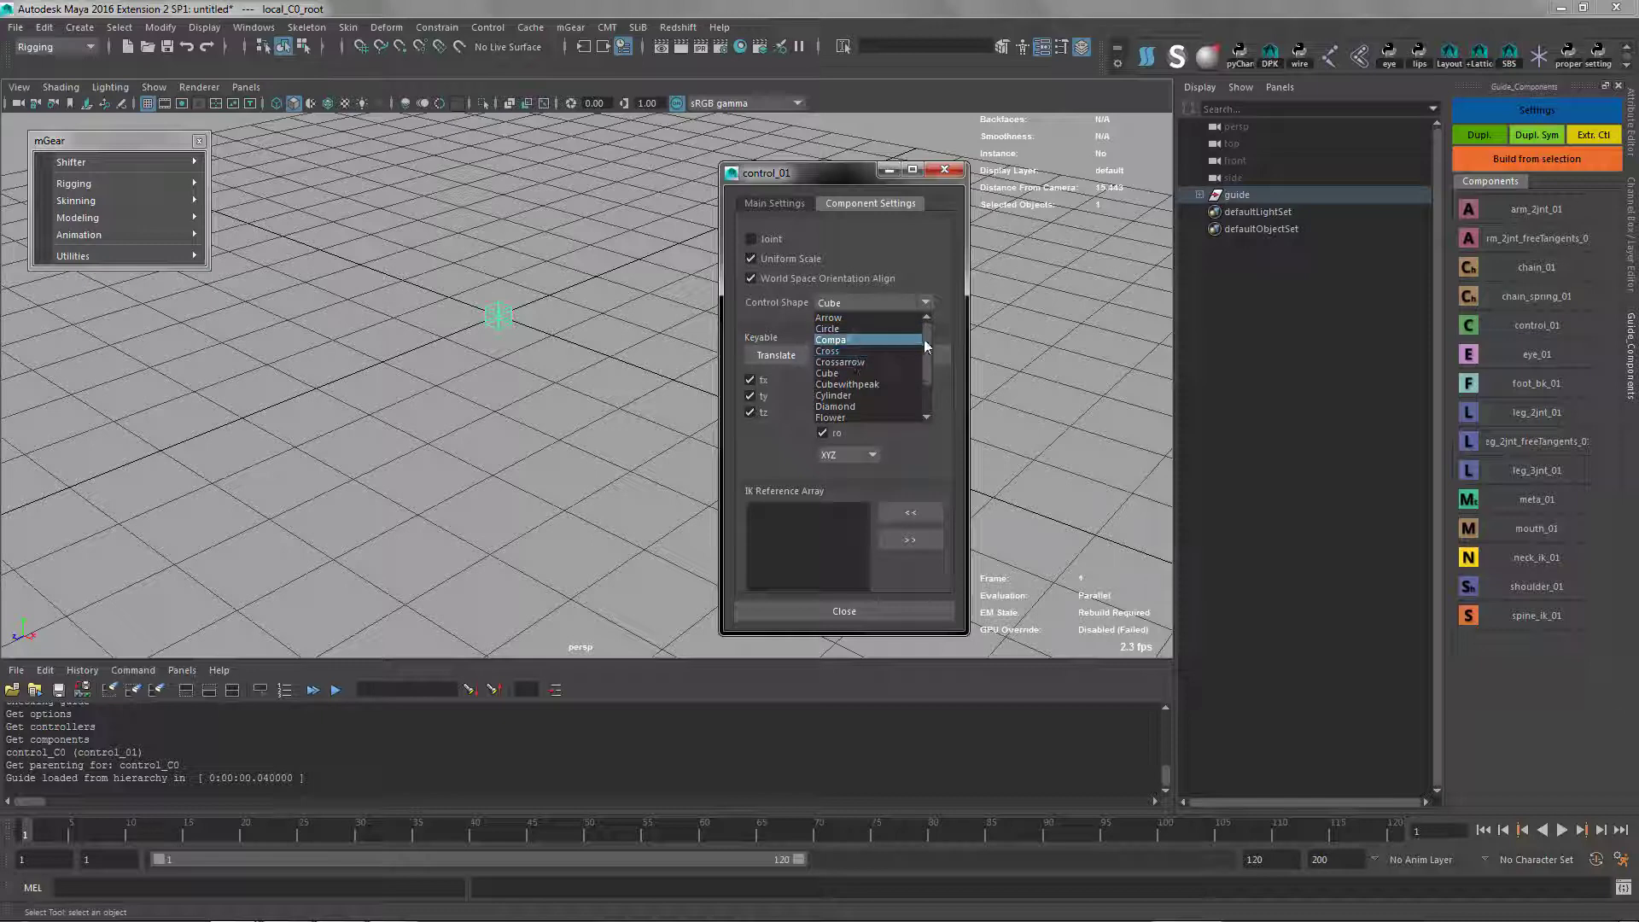
drag(924, 347, 916, 376)
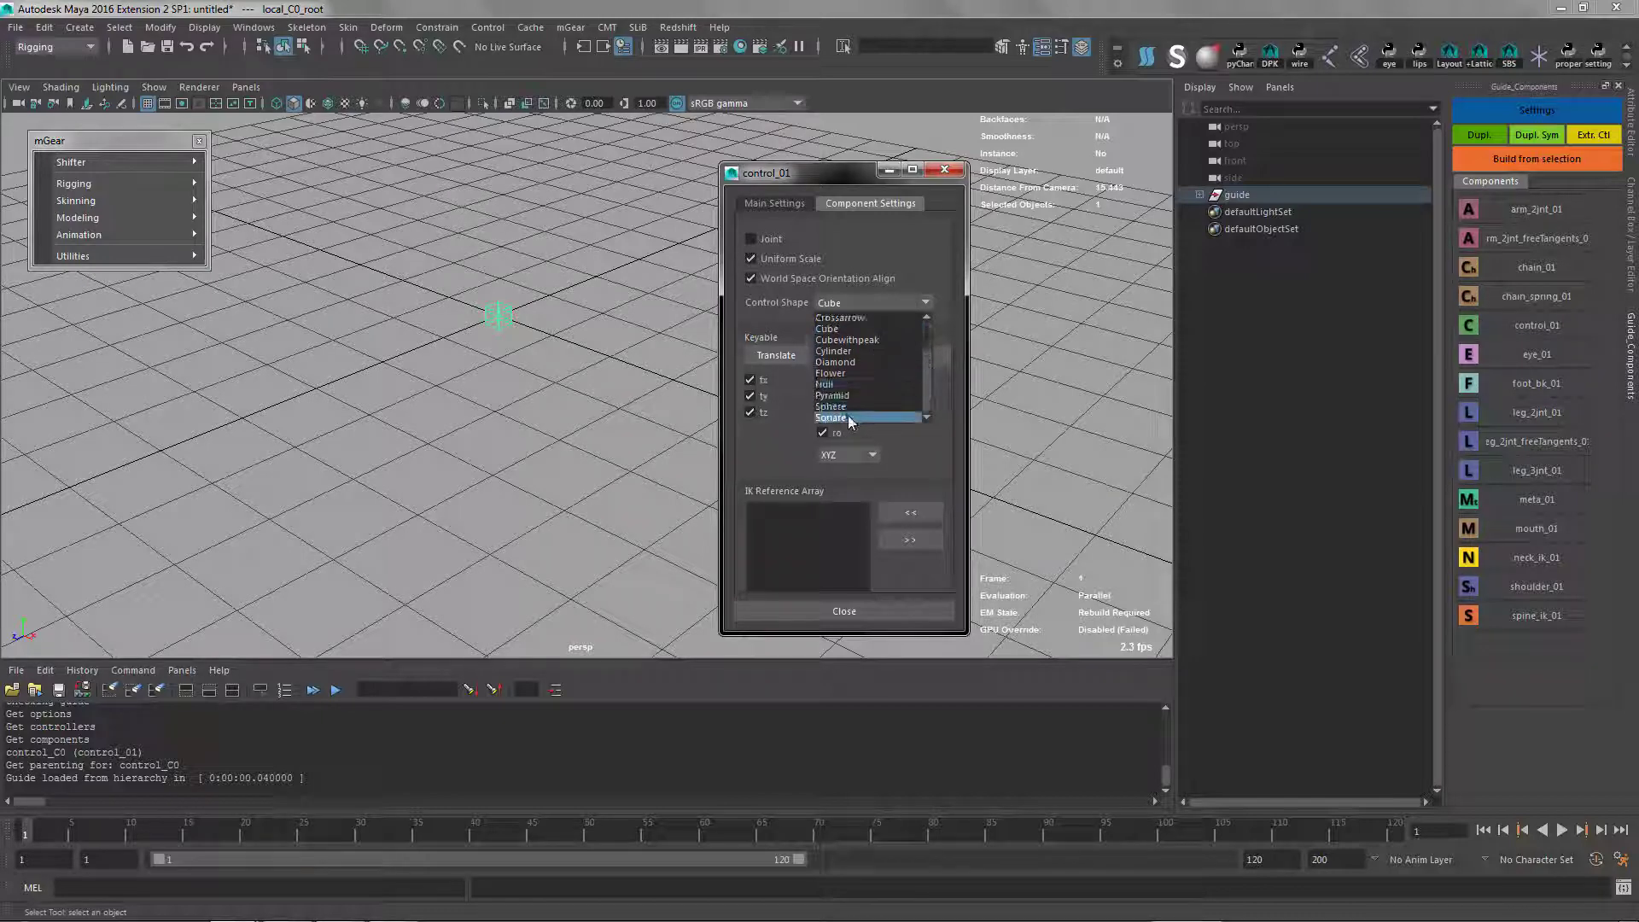
click(837, 418)
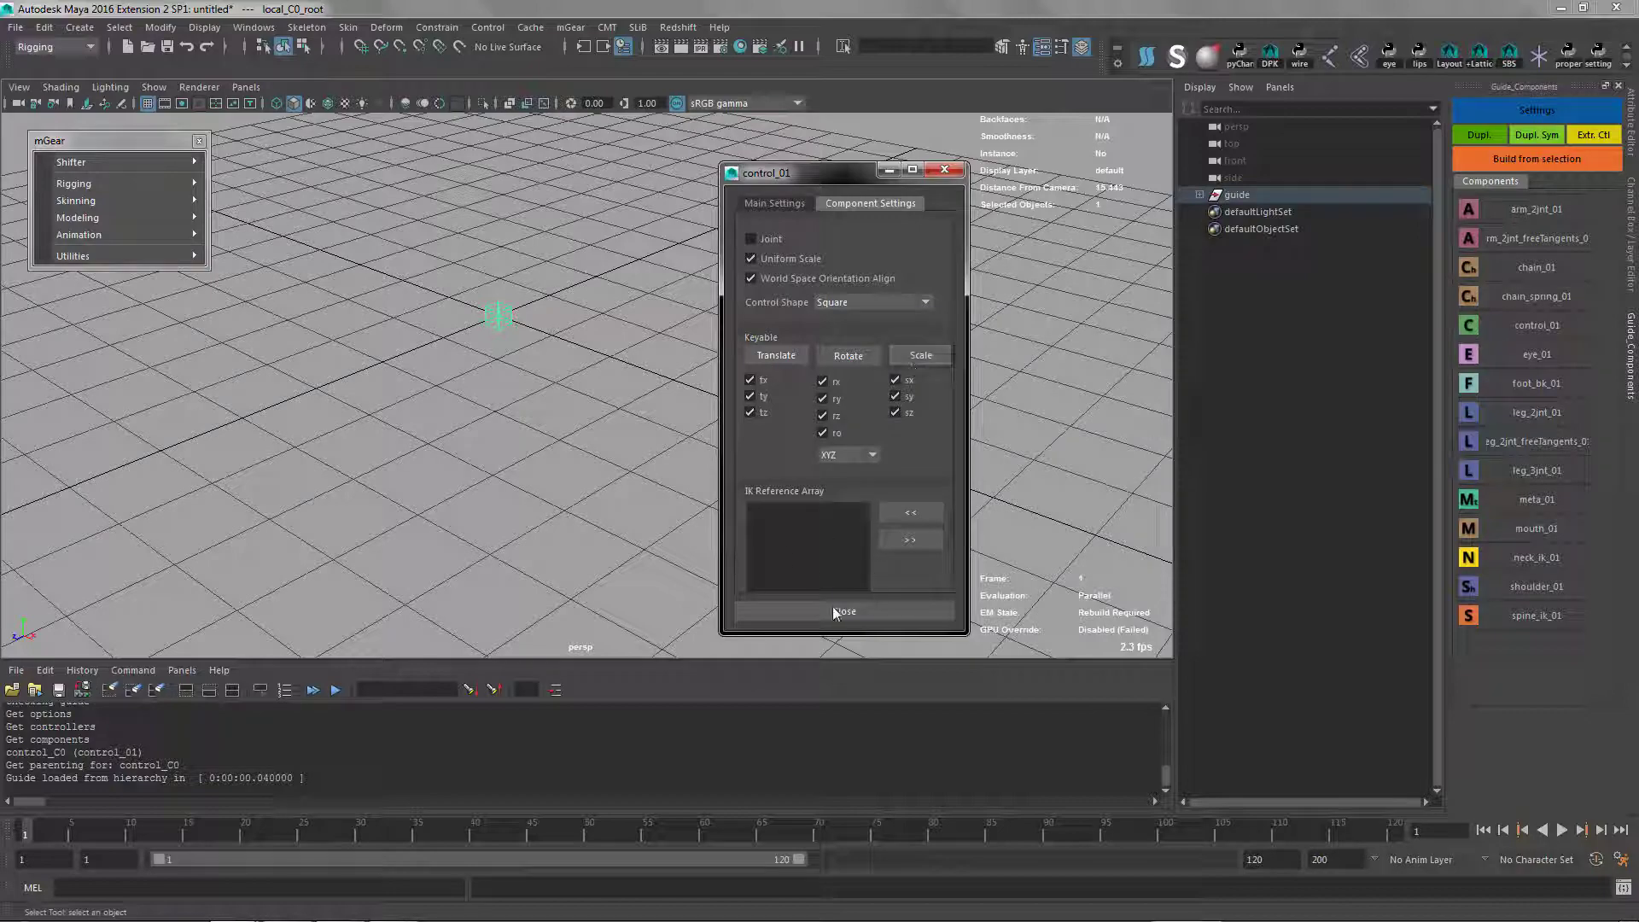
alt+right_drag(514, 520, 483, 422)
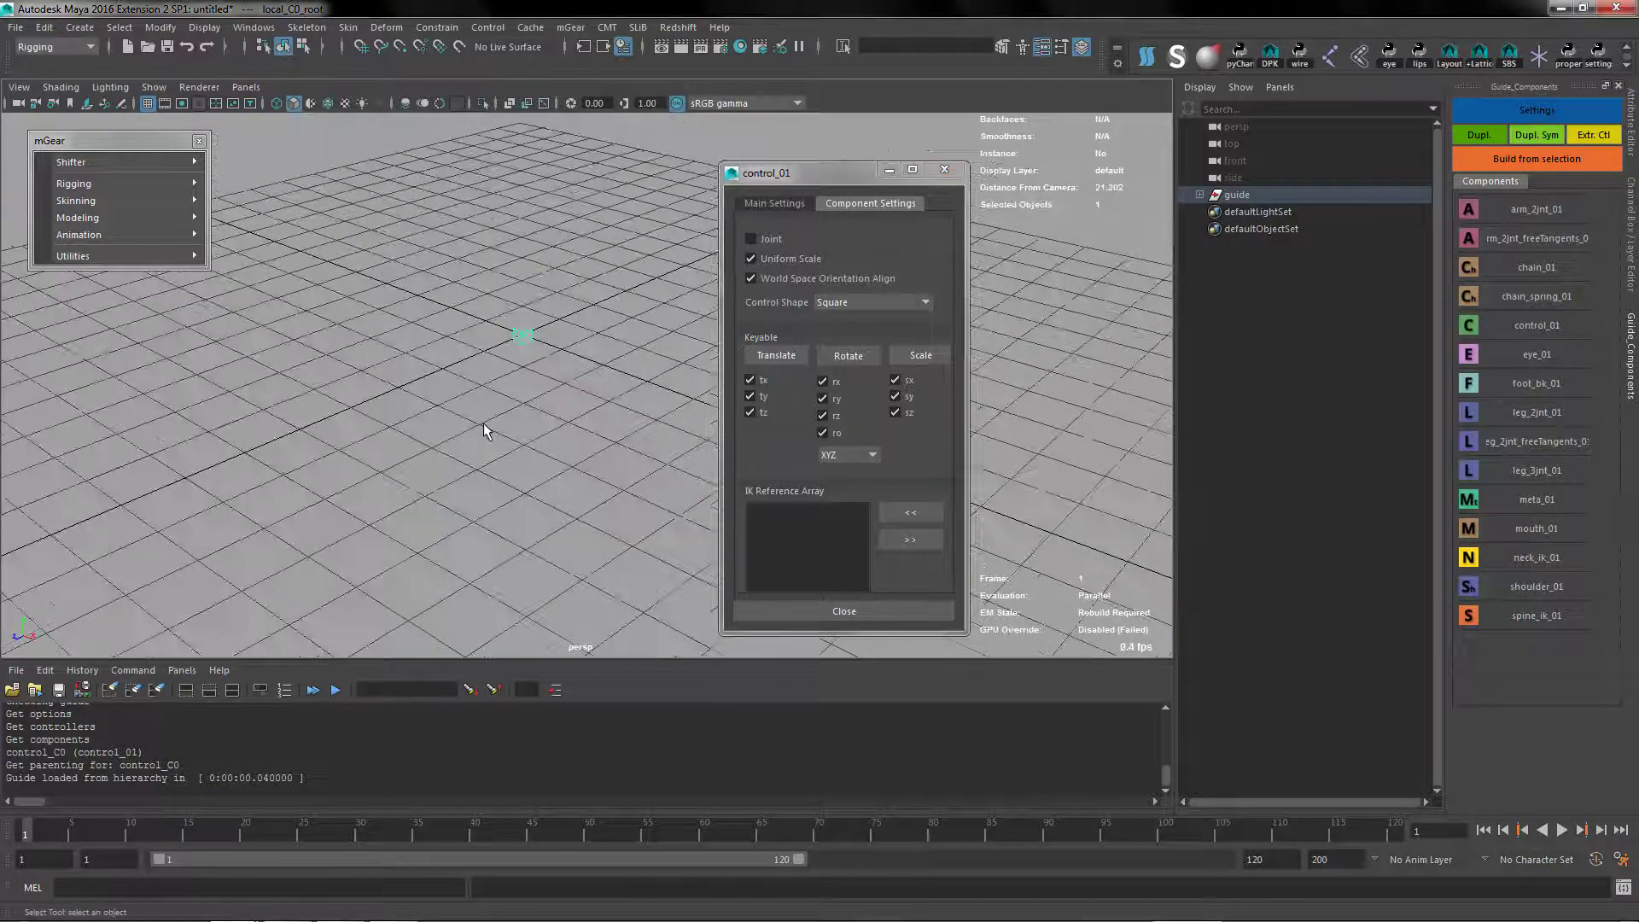
click(538, 495)
click(832, 612)
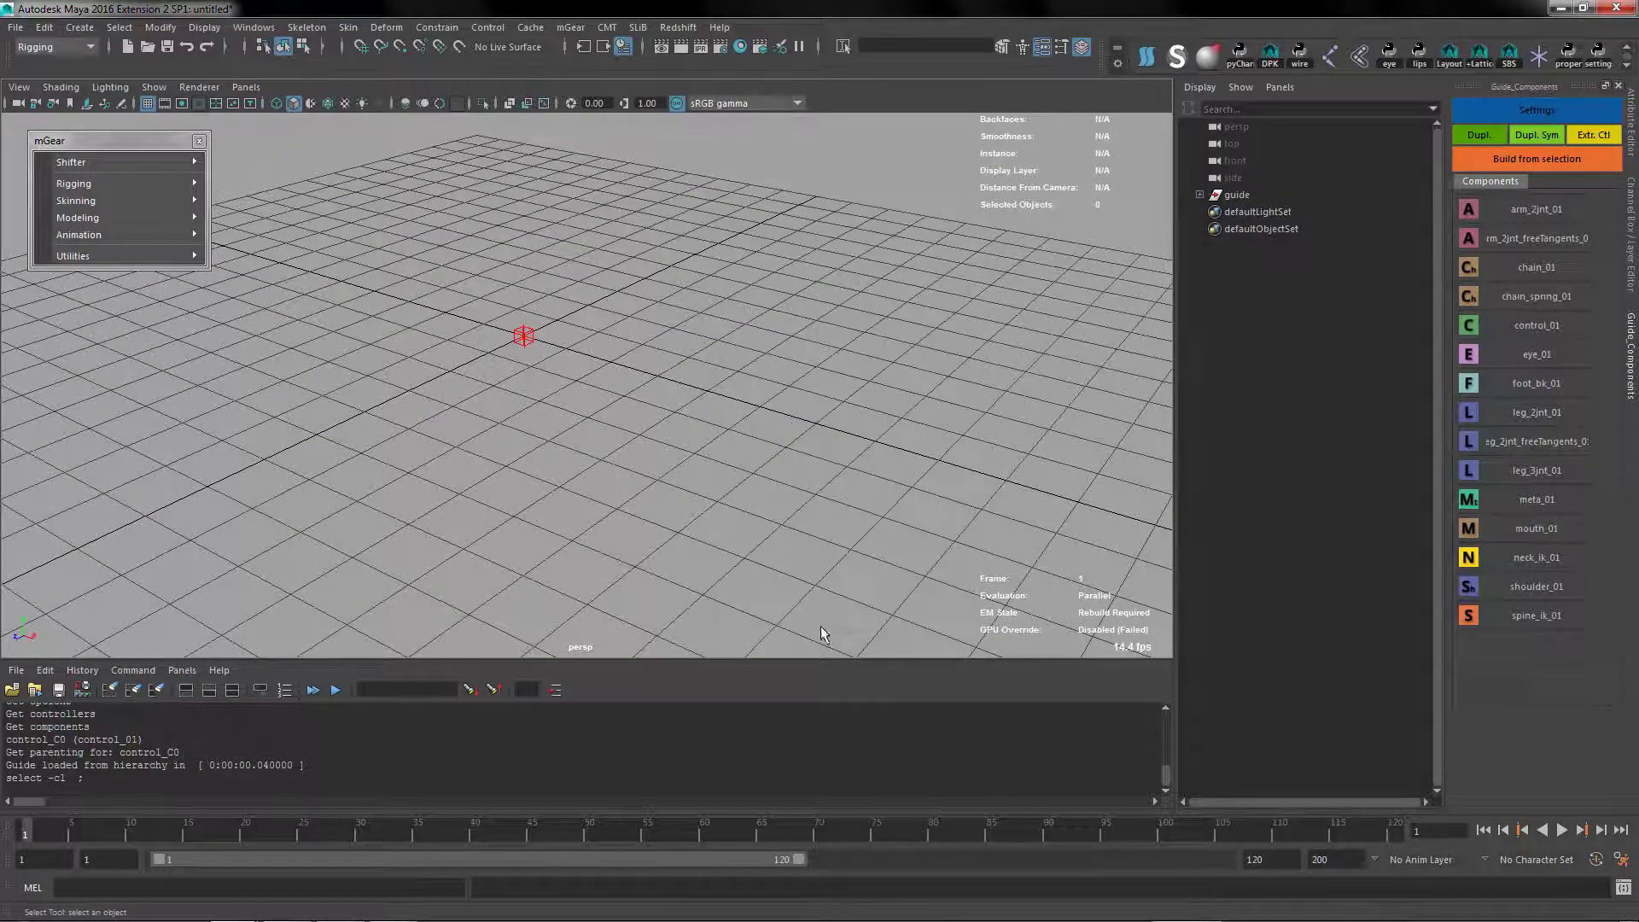
Add a control_01 component under the local root, name it COG, keep its side as Center, and close its settings
click(529, 355)
alt+drag(622, 454, 706, 432)
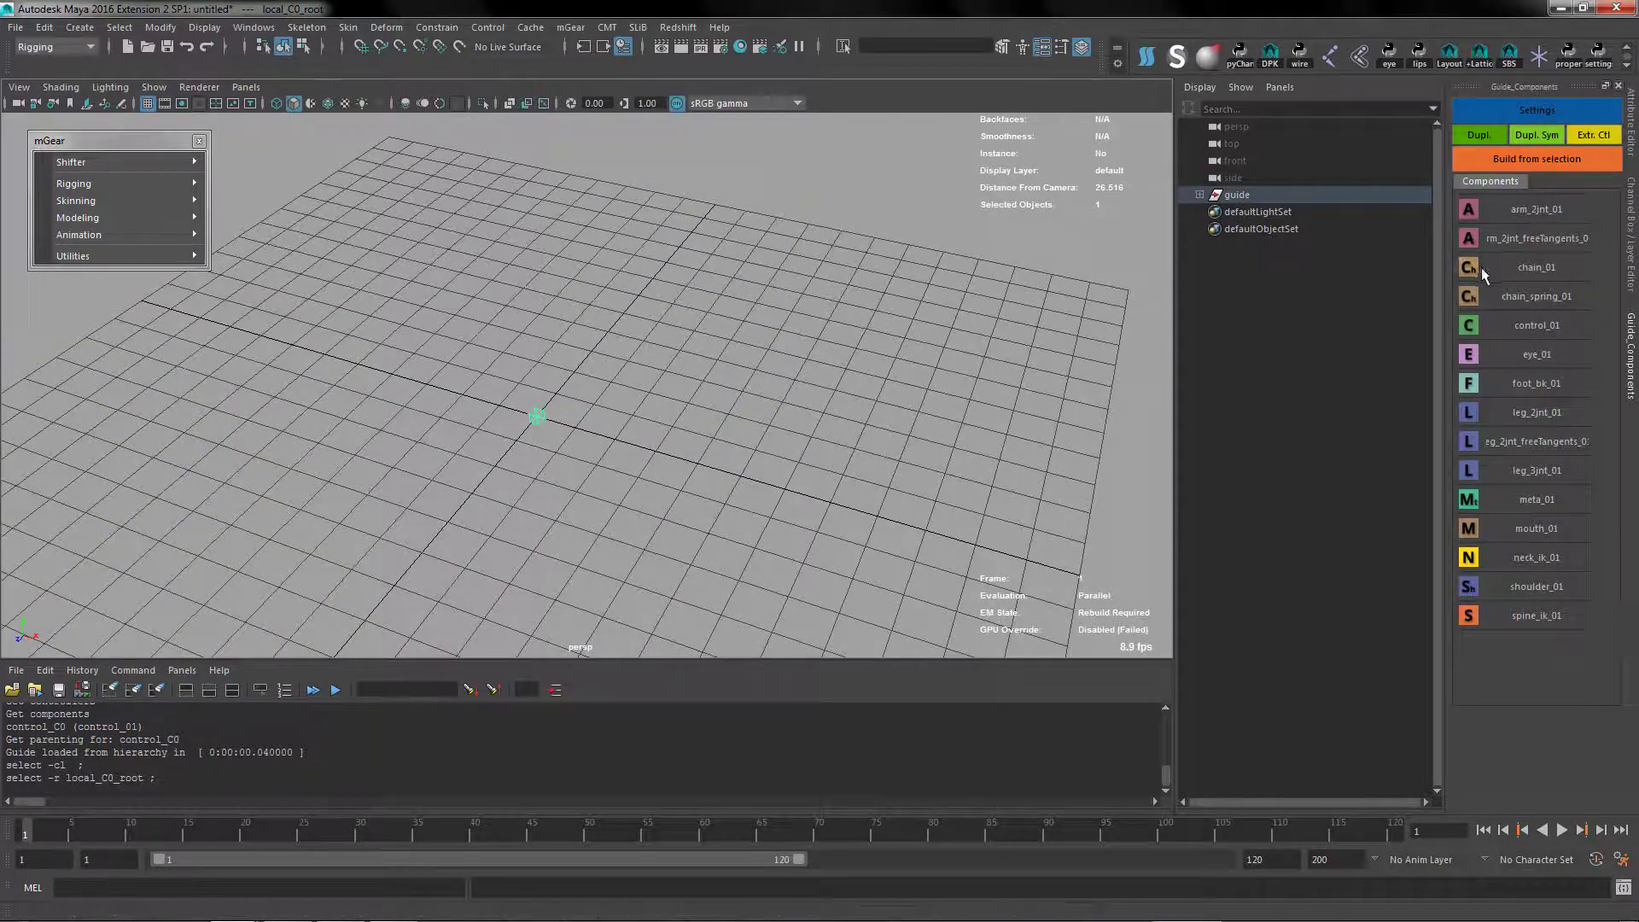
click(1469, 325)
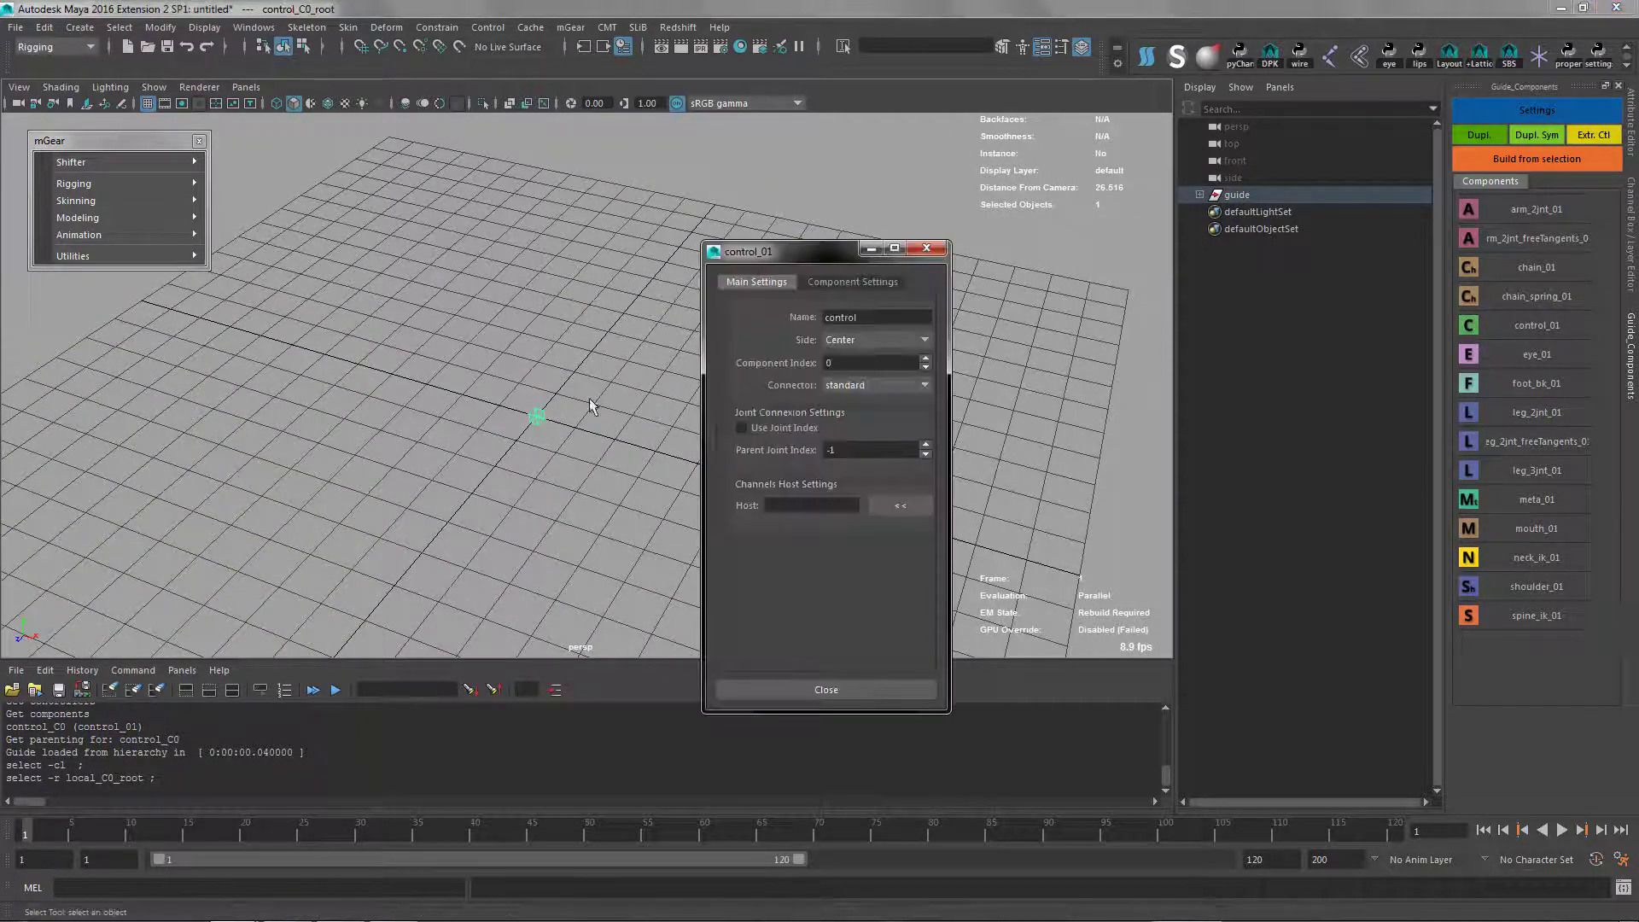
text(COG)
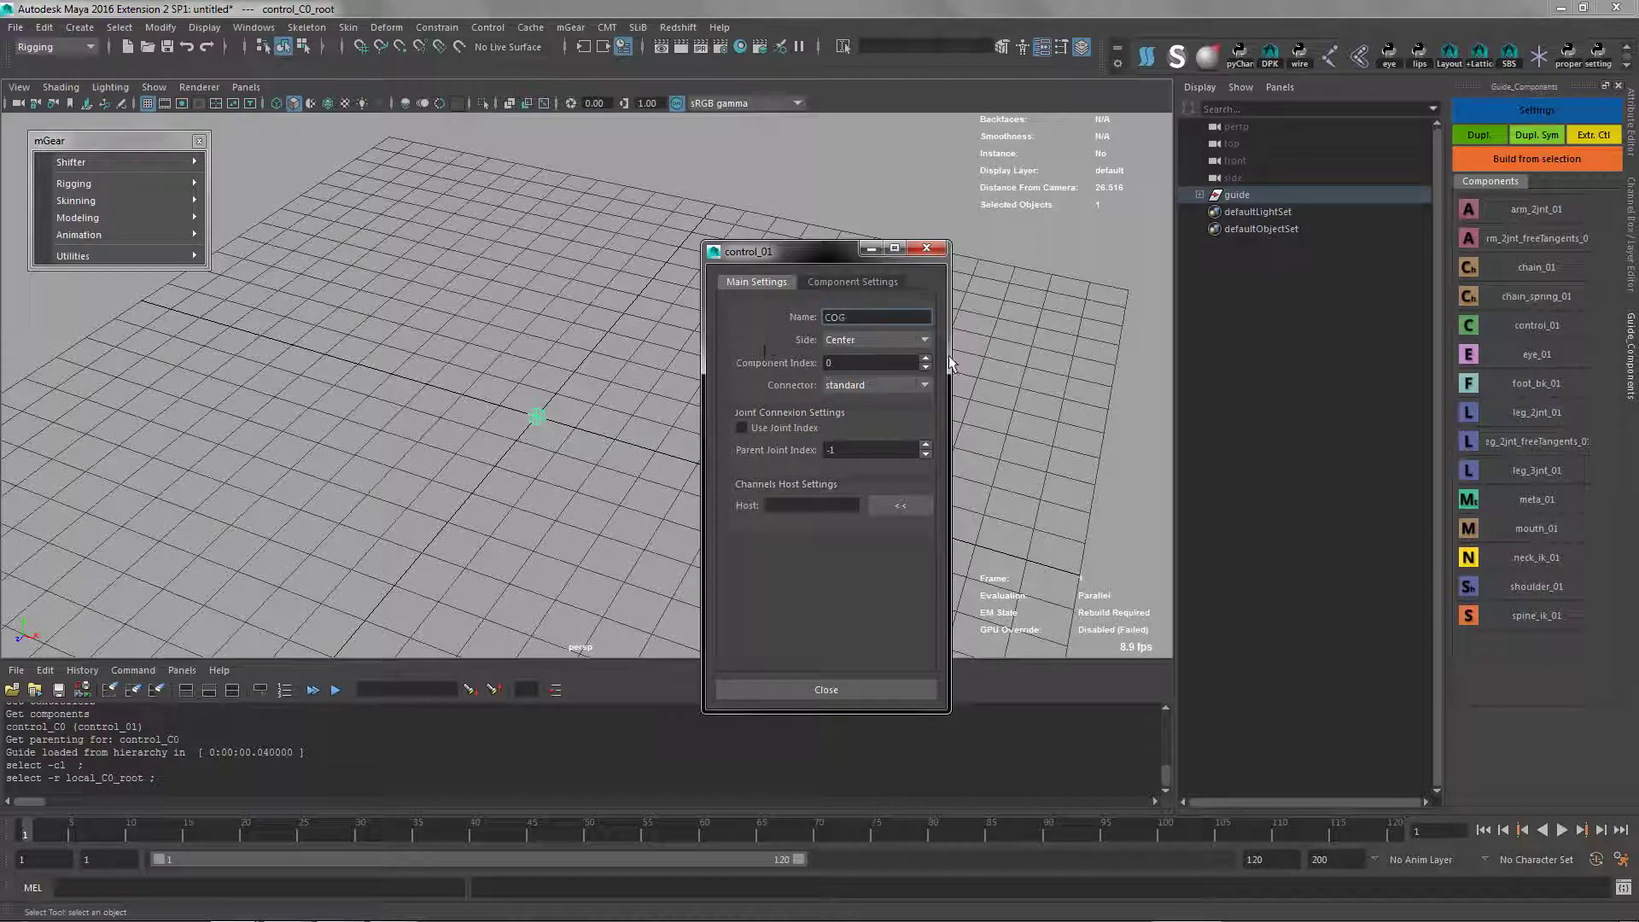
click(859, 339)
click(862, 354)
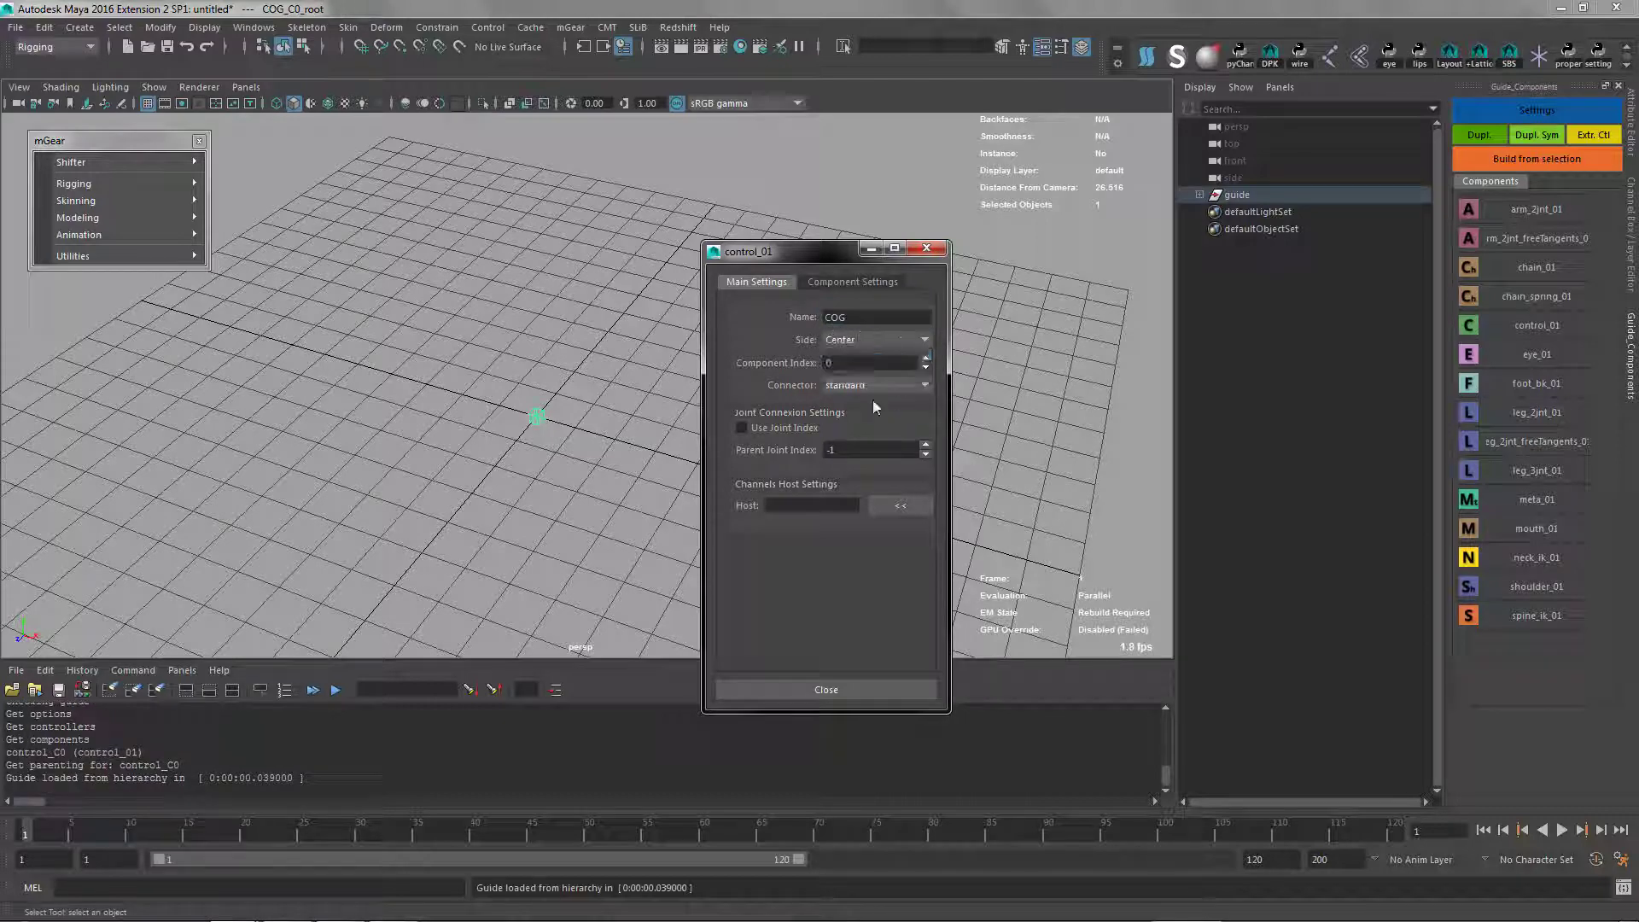
click(852, 282)
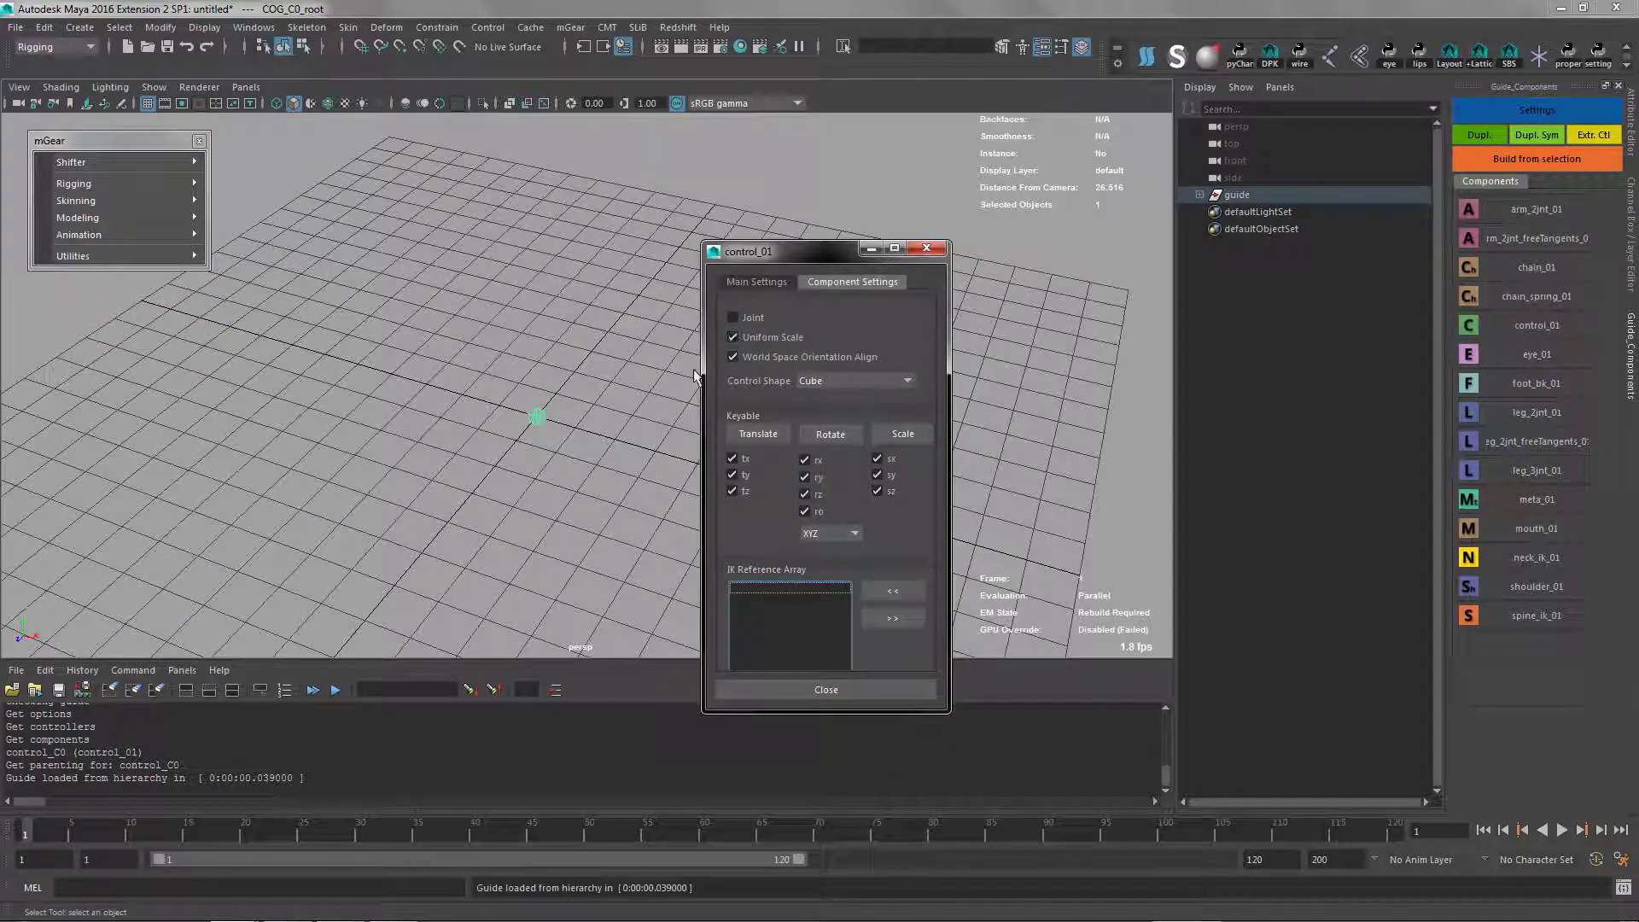
click(823, 689)
Move the COG guide root straight up about 6.6 units above the grid
scroll(547, 403, down, 3)
key(w)
drag(539, 335, 539, 126)
alt+drag(491, 343, 674, 243)
alt+middle_drag(674, 243, 615, 330)
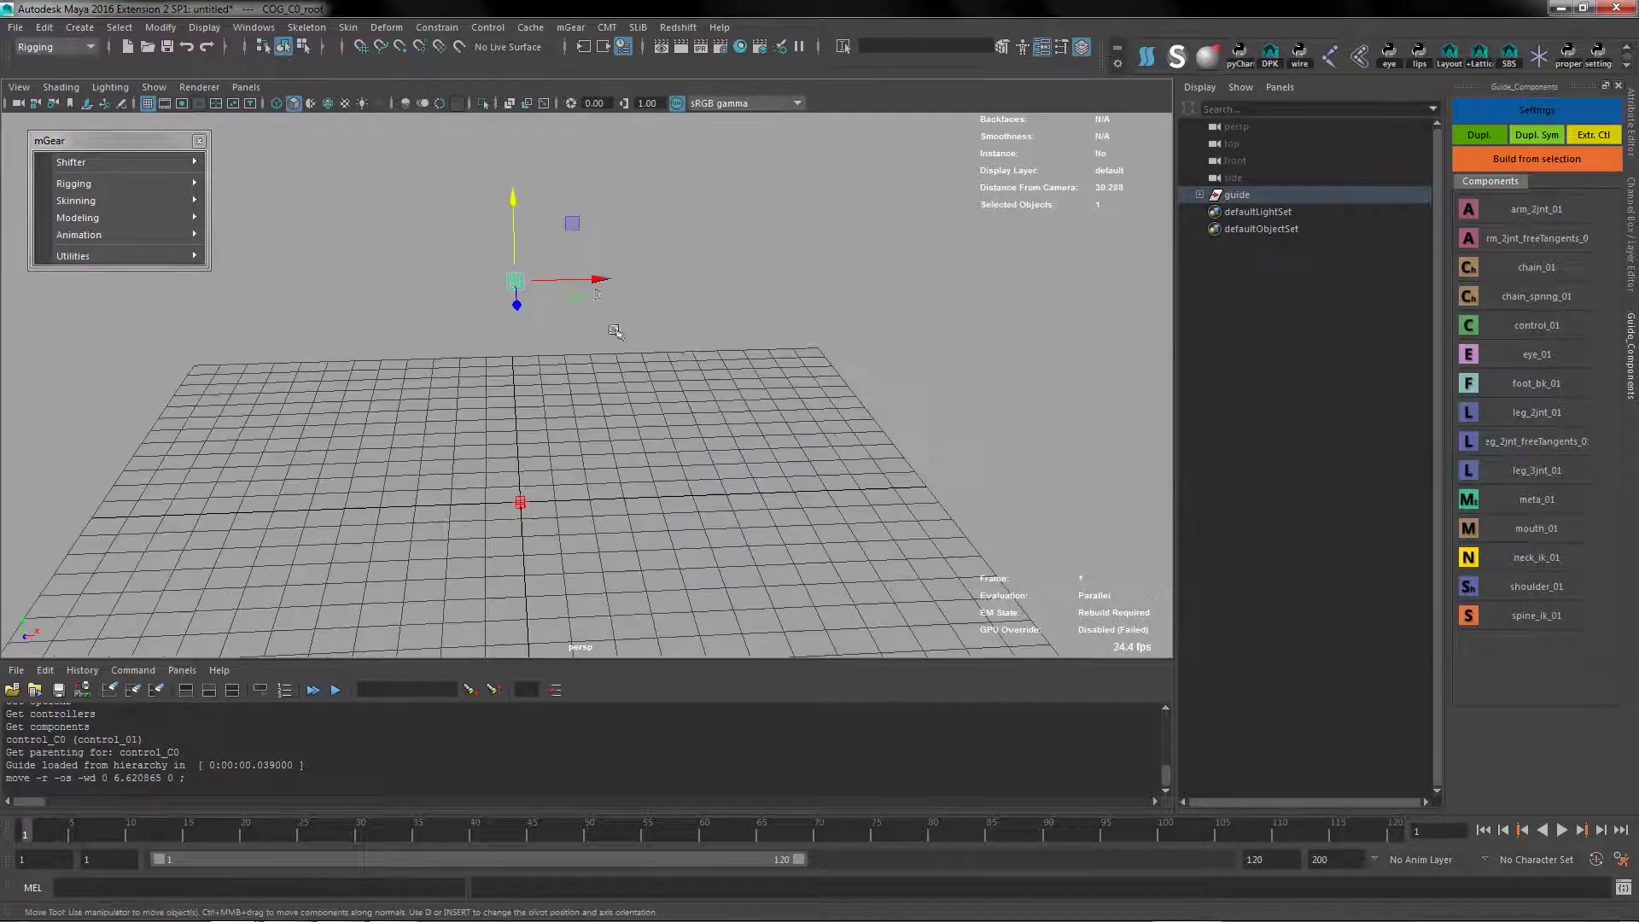
key(q)
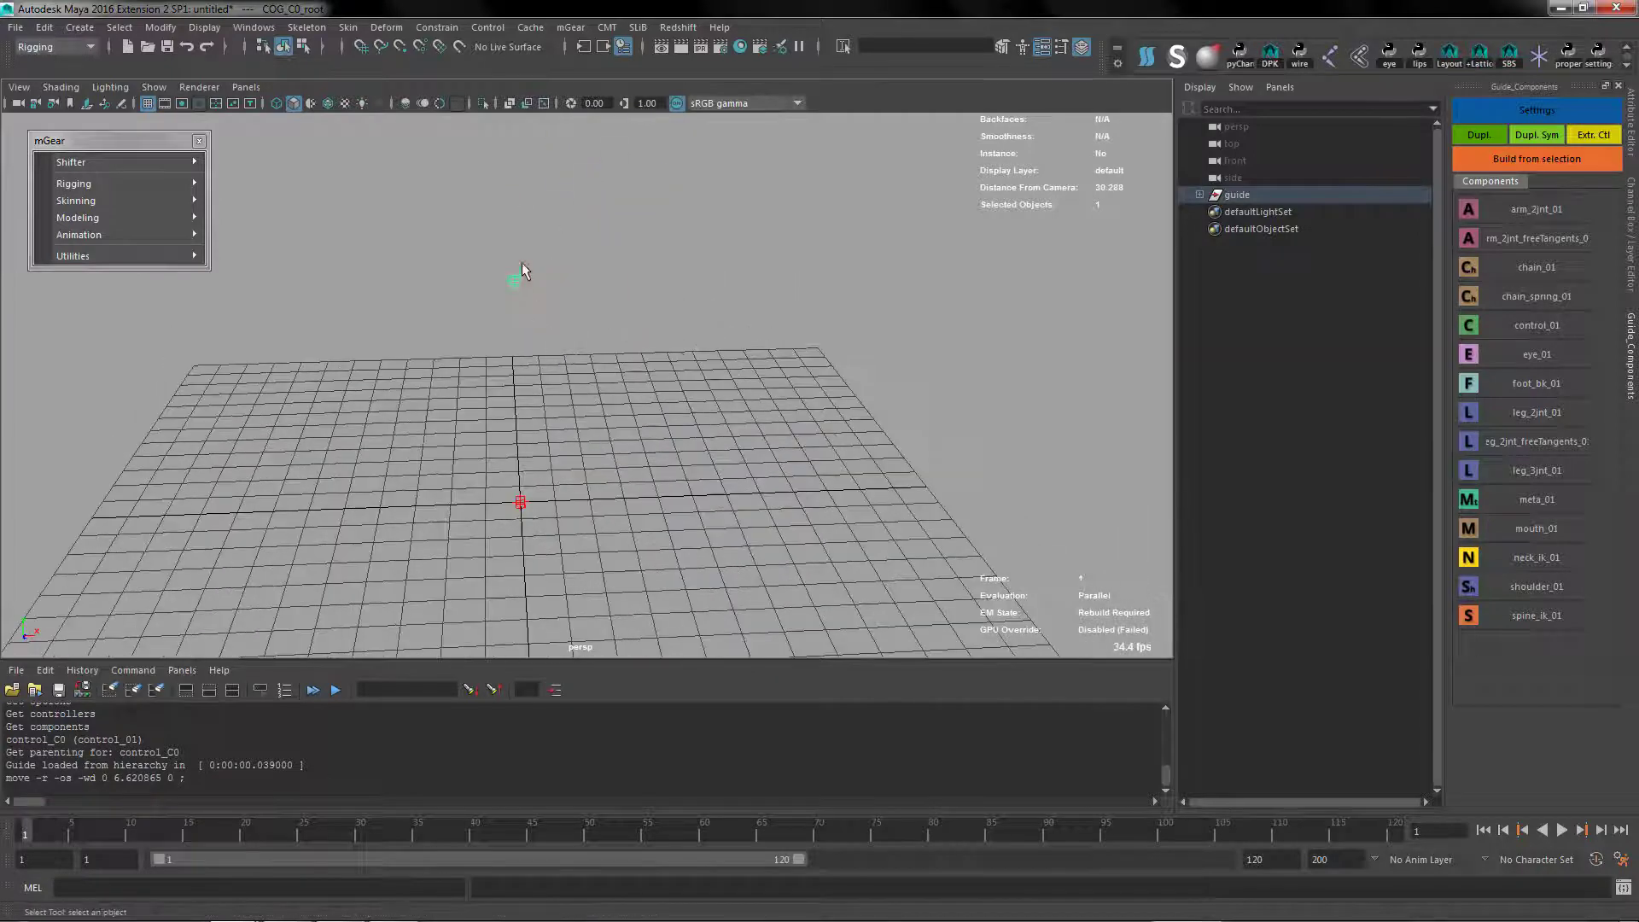
Add a leg_2jnt_01 component under the COG root, move it about 2 units along X, and set its side to Left
click(1468, 415)
alt+drag(439, 363, 391, 369)
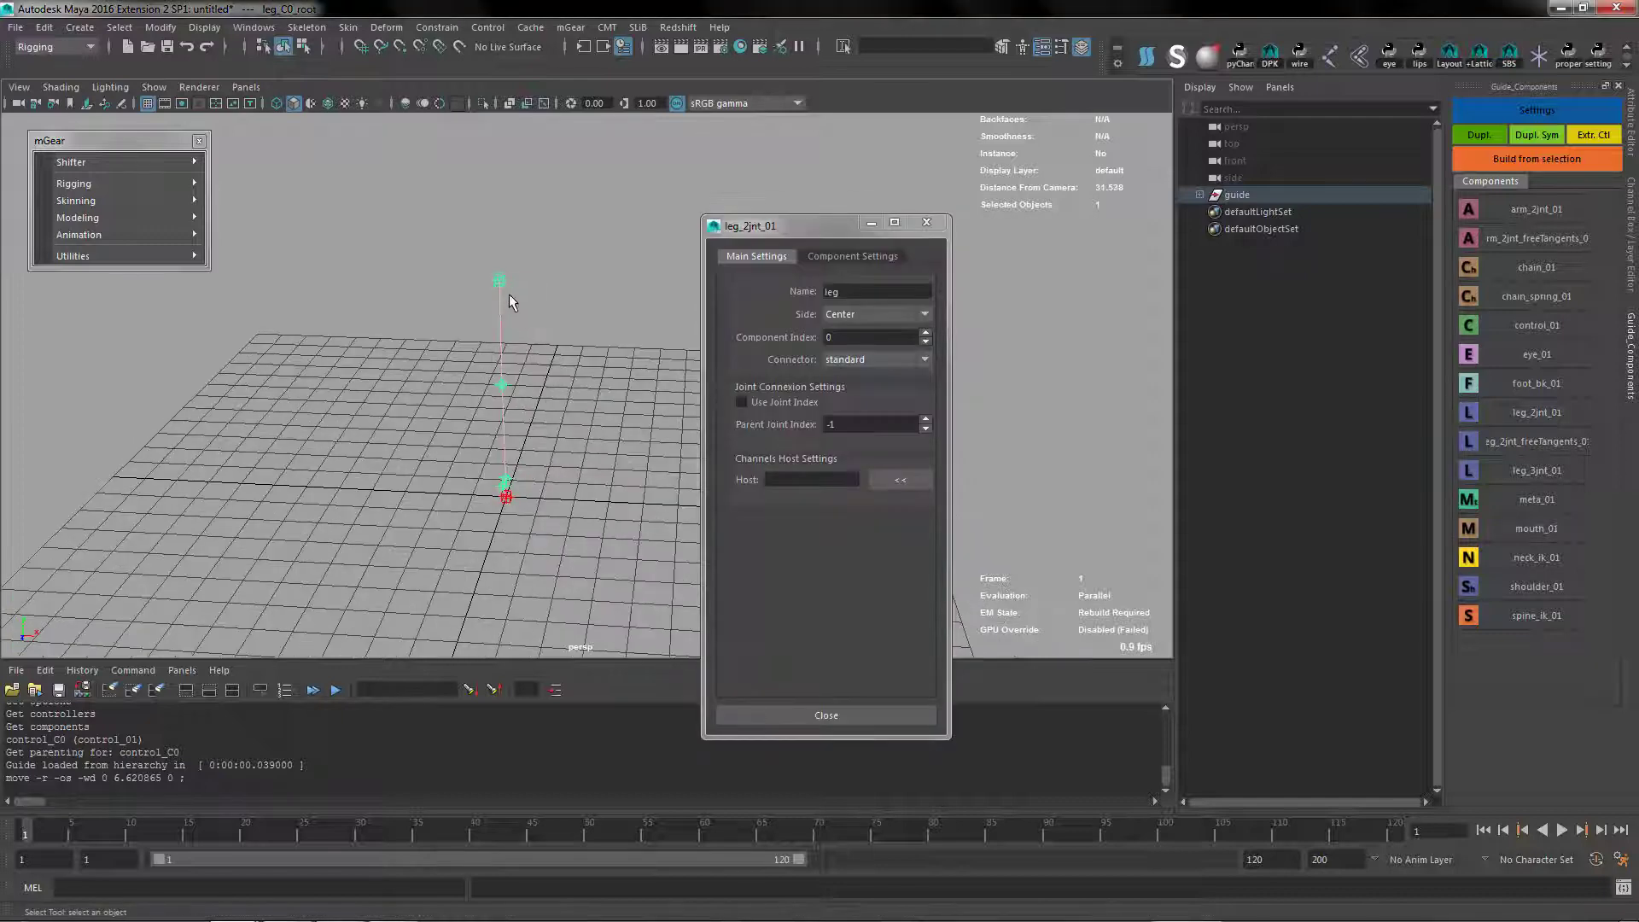
key(w)
drag(544, 286, 608, 292)
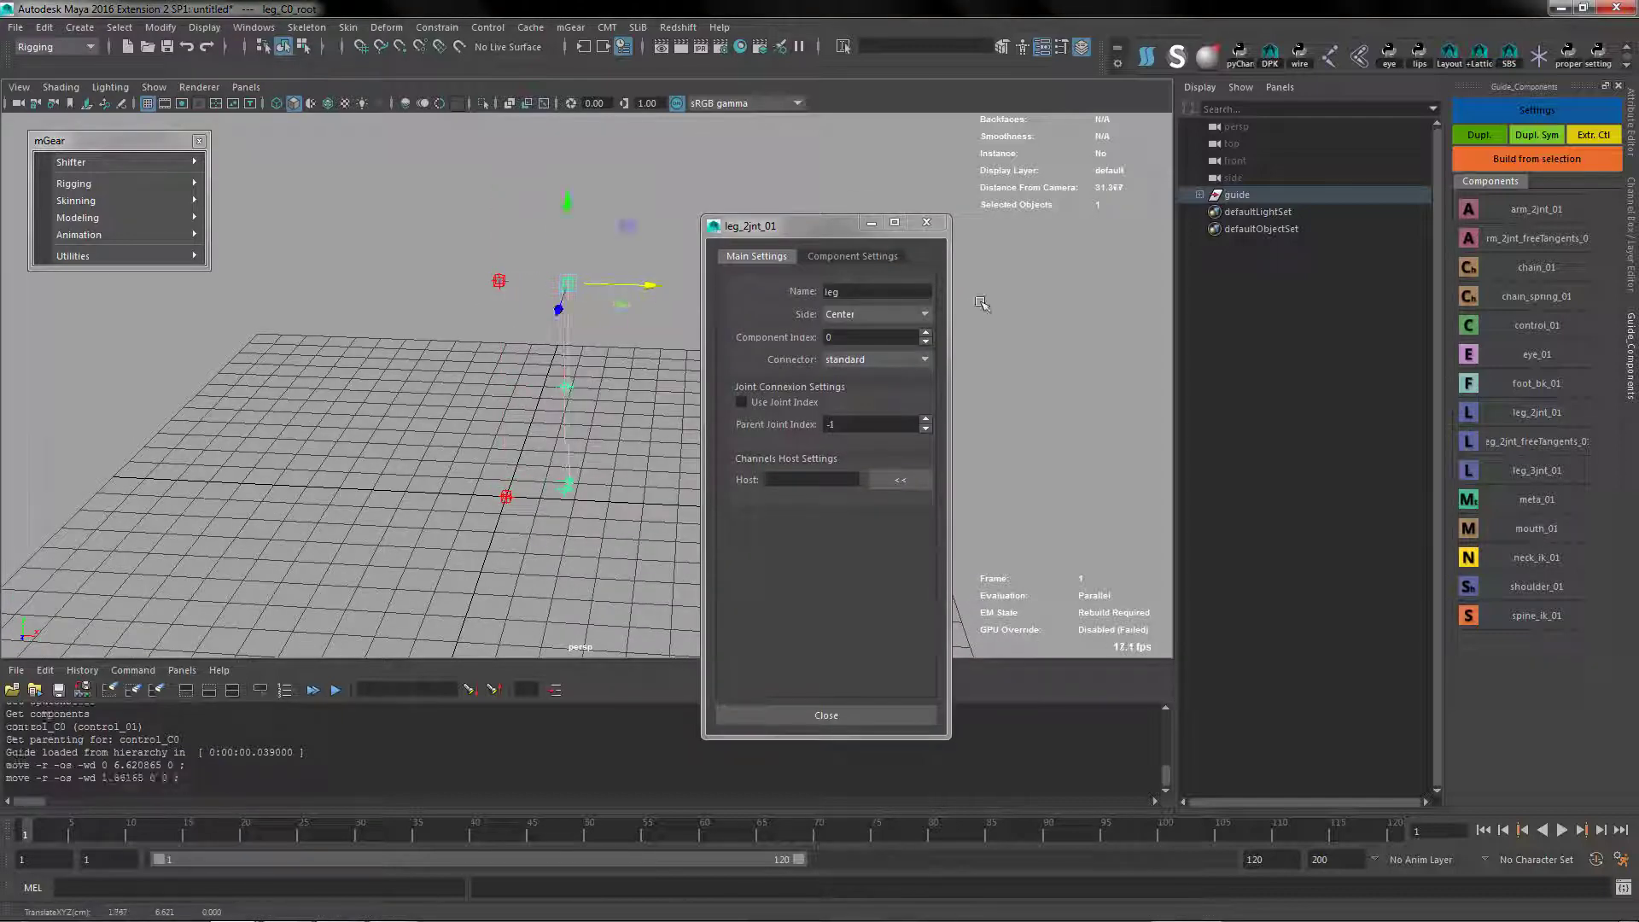
click(861, 314)
click(861, 341)
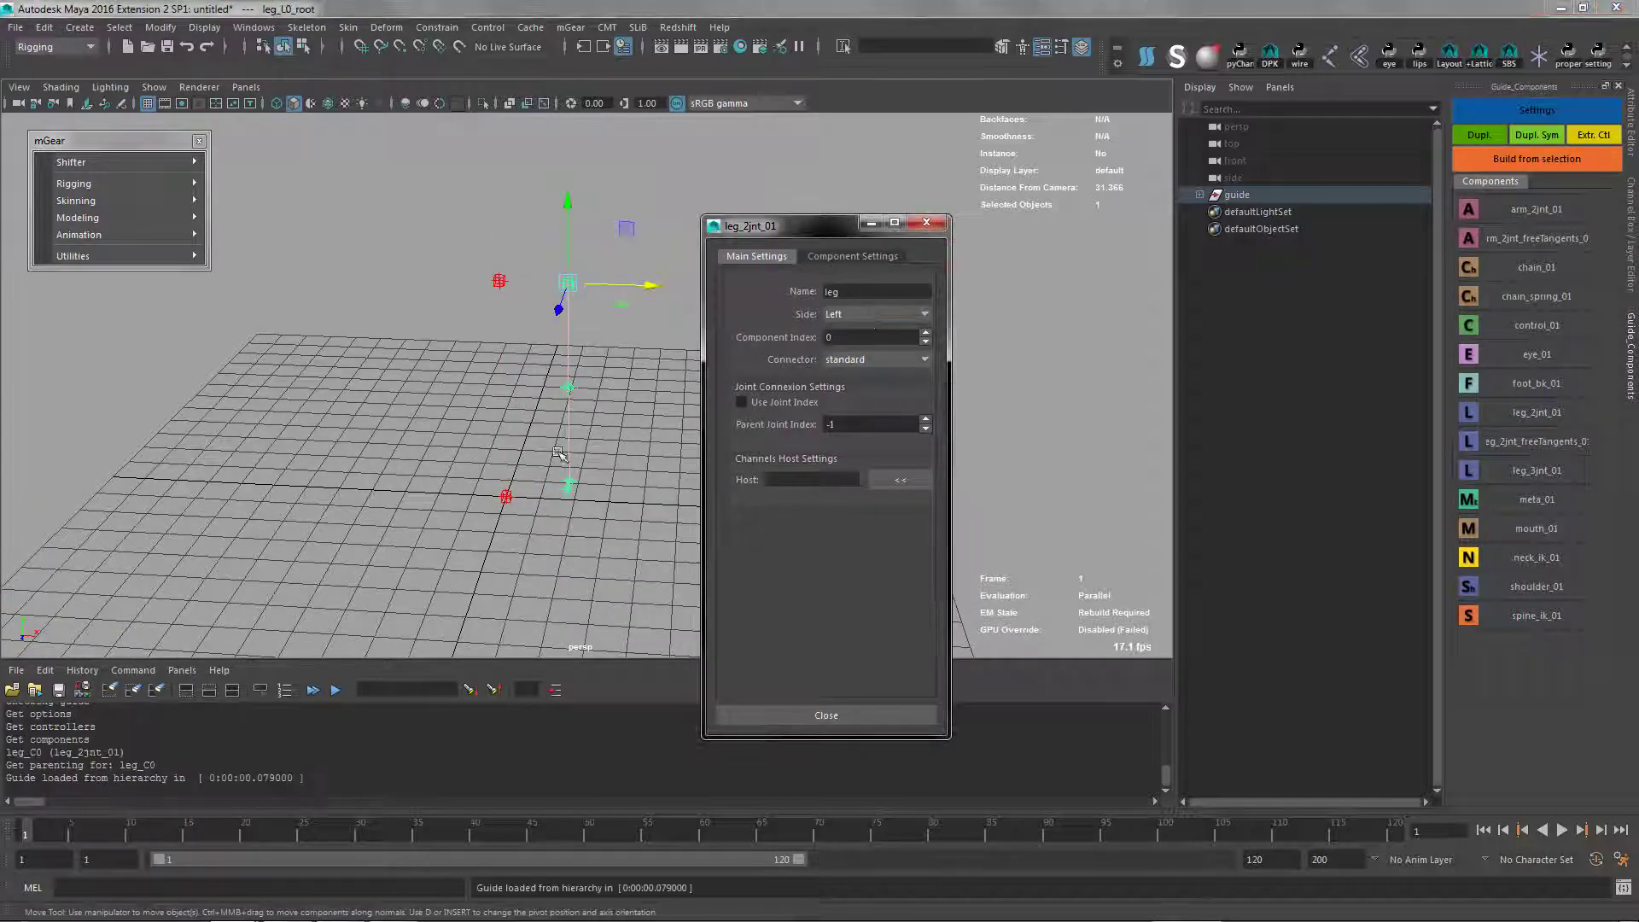
Set both division values of the left leg component to 3
click(847, 256)
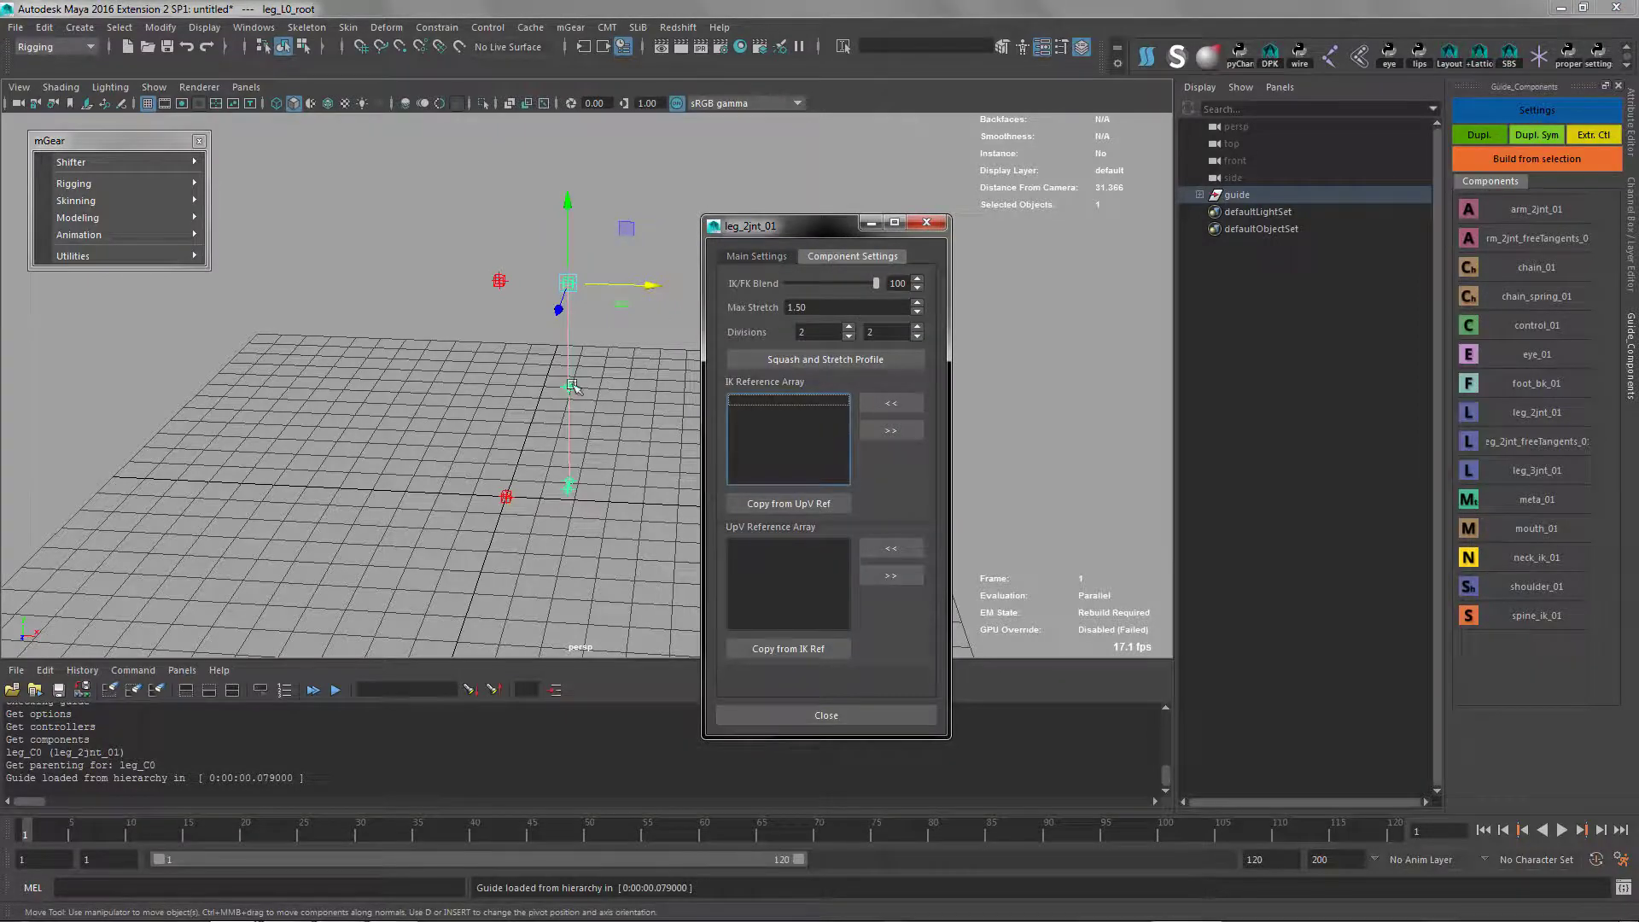
alt+drag(556, 491, 465, 463)
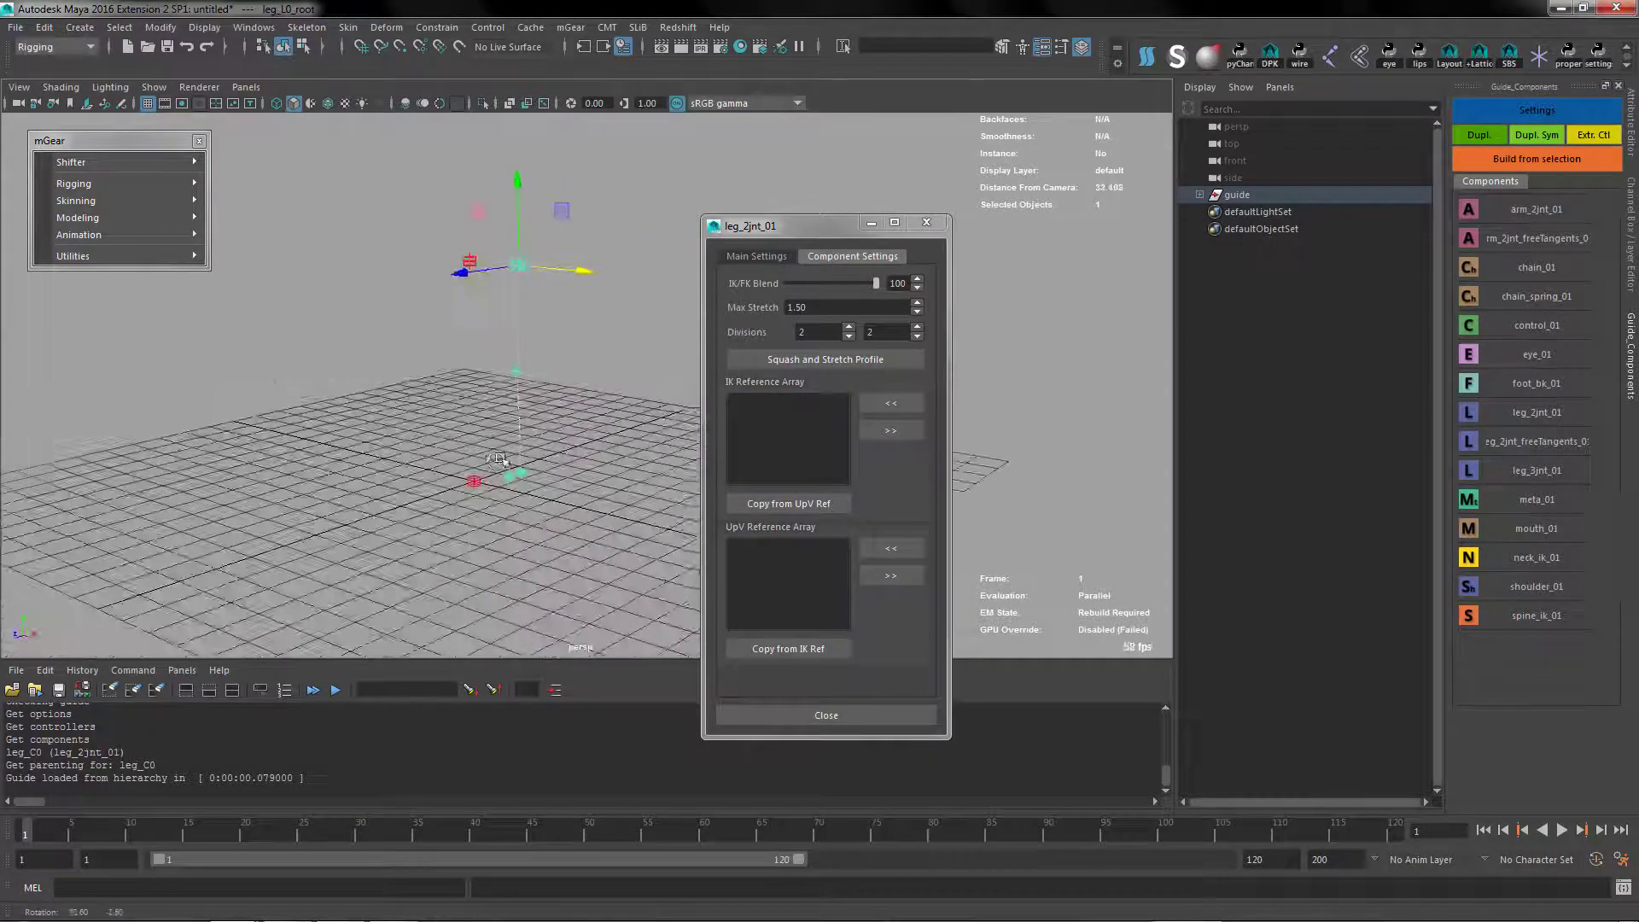
click(849, 330)
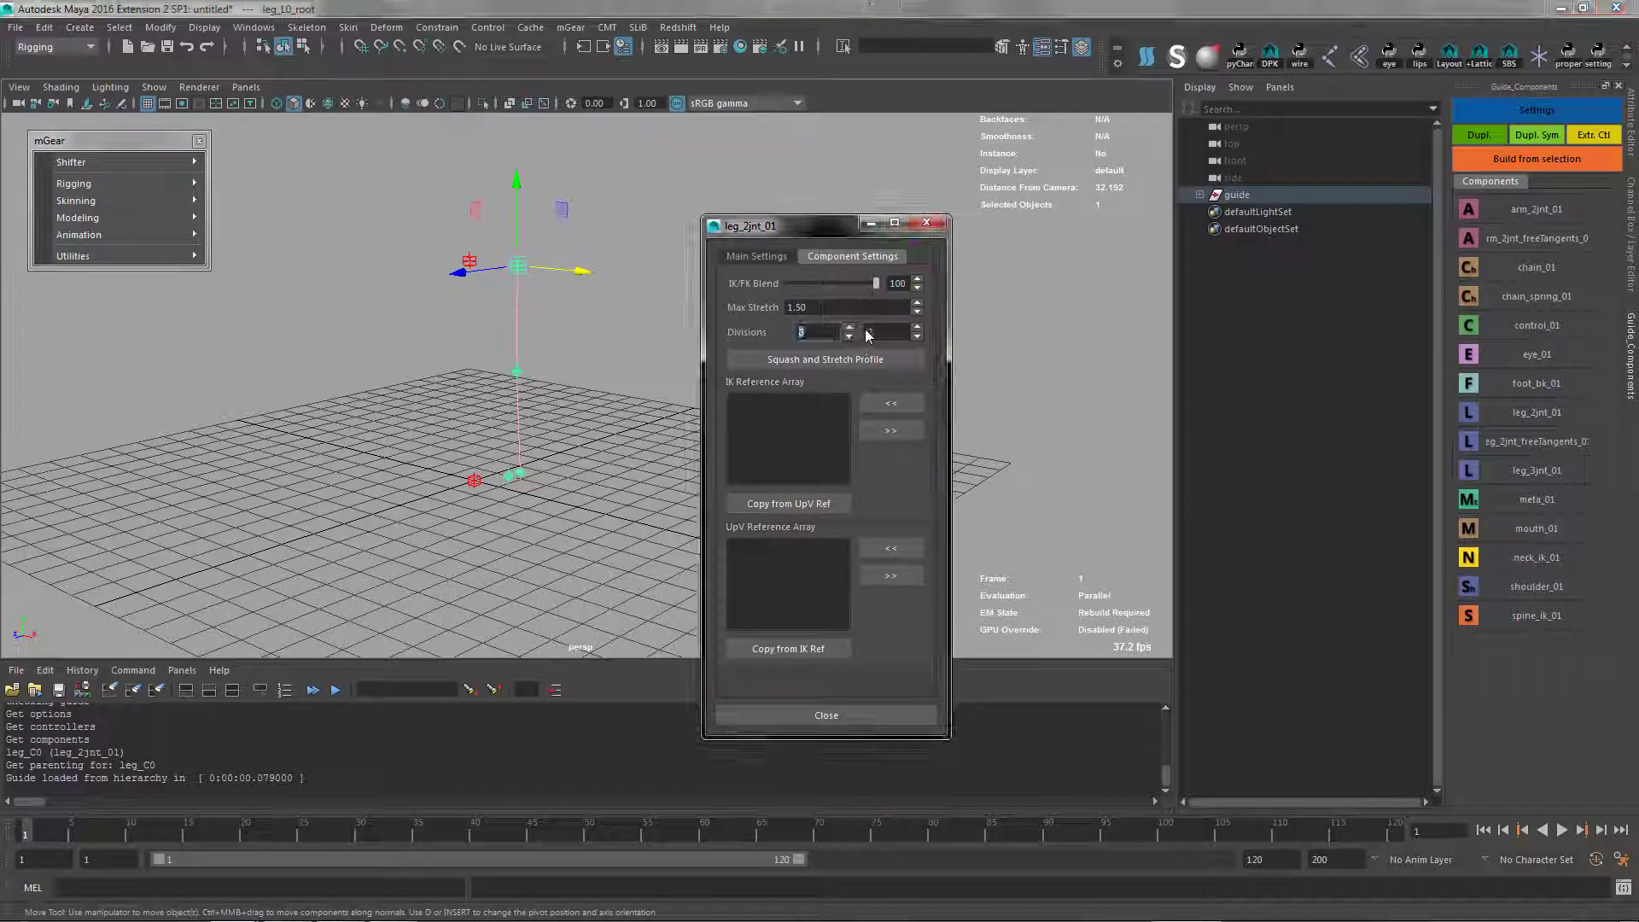
click(916, 327)
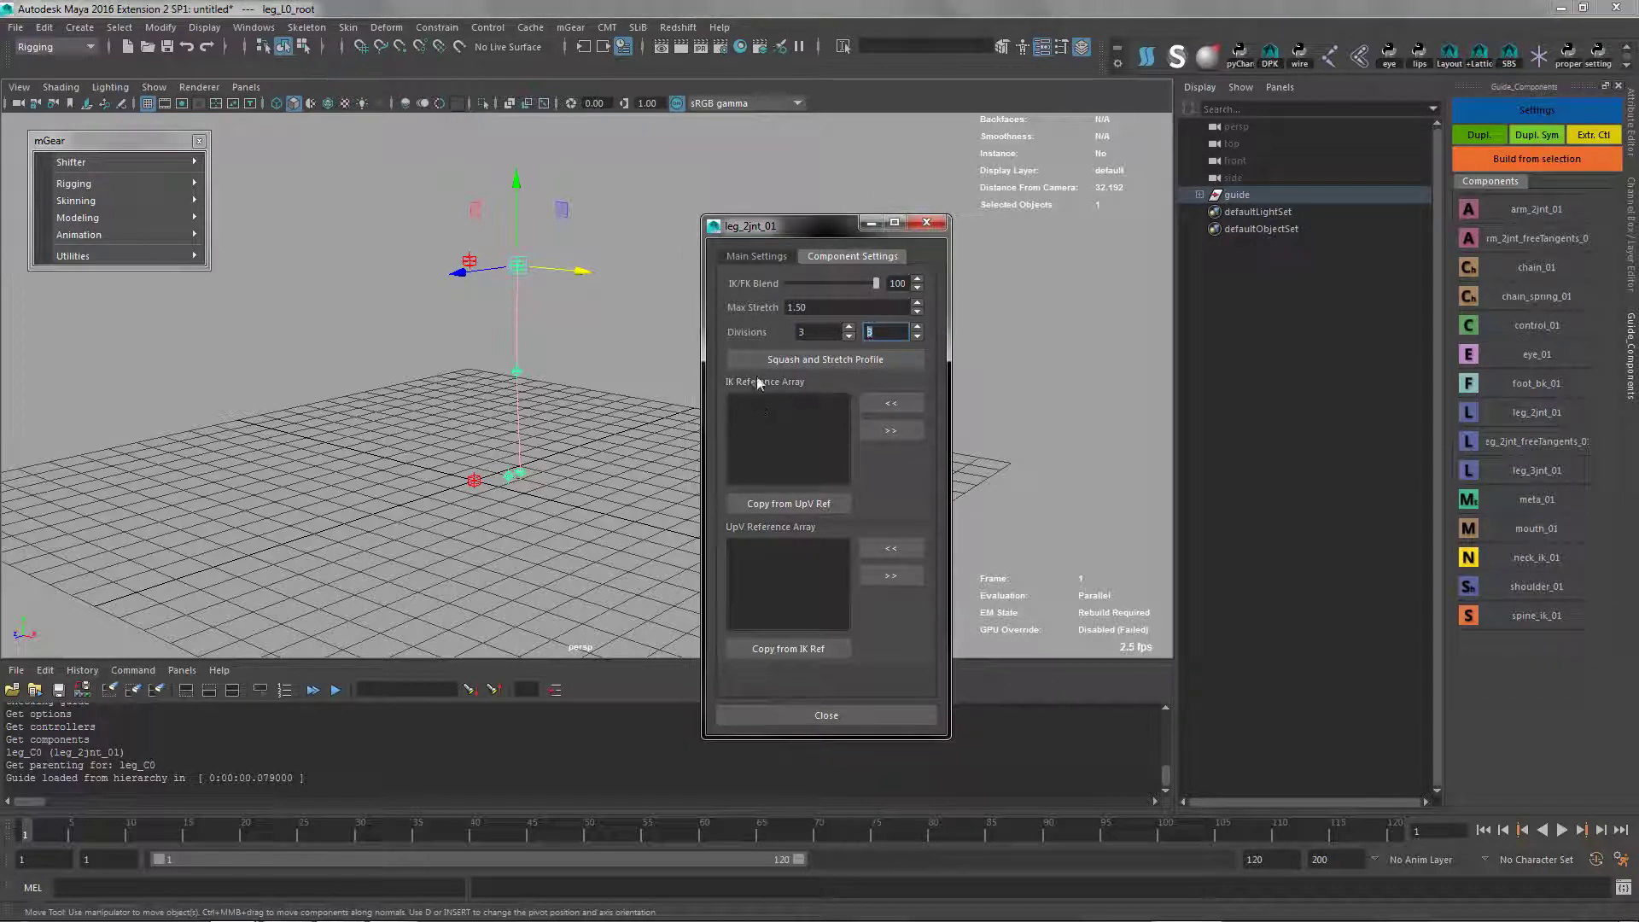
Inspect the leg's squash and stretch profile curves framed in the Graph Editor, and close the editor
click(799, 360)
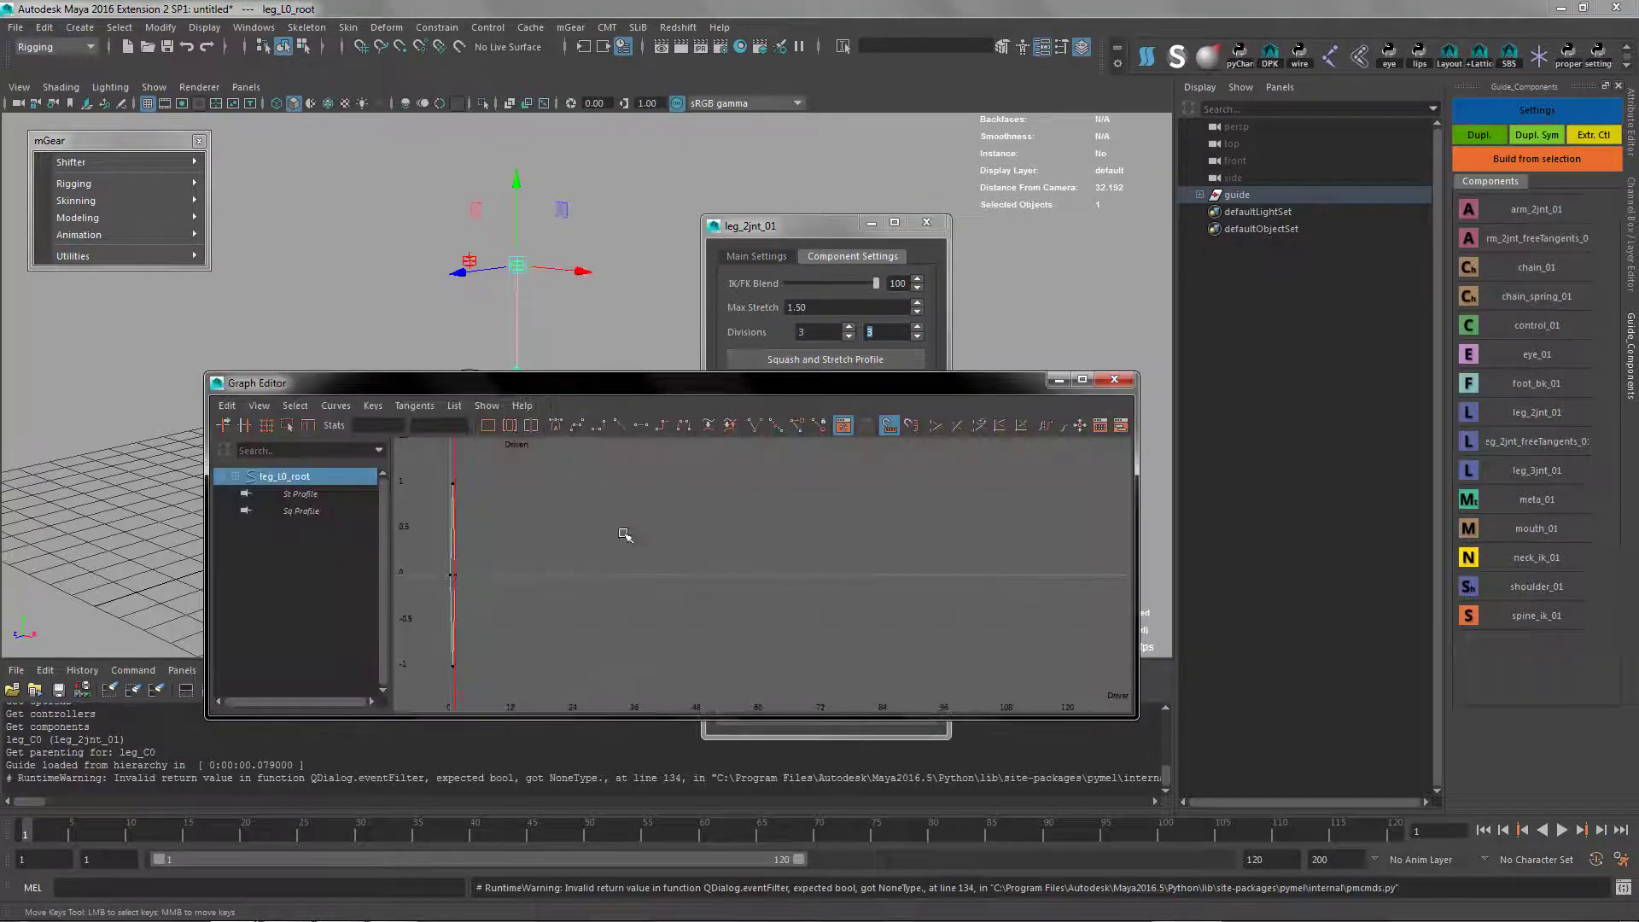
key(f)
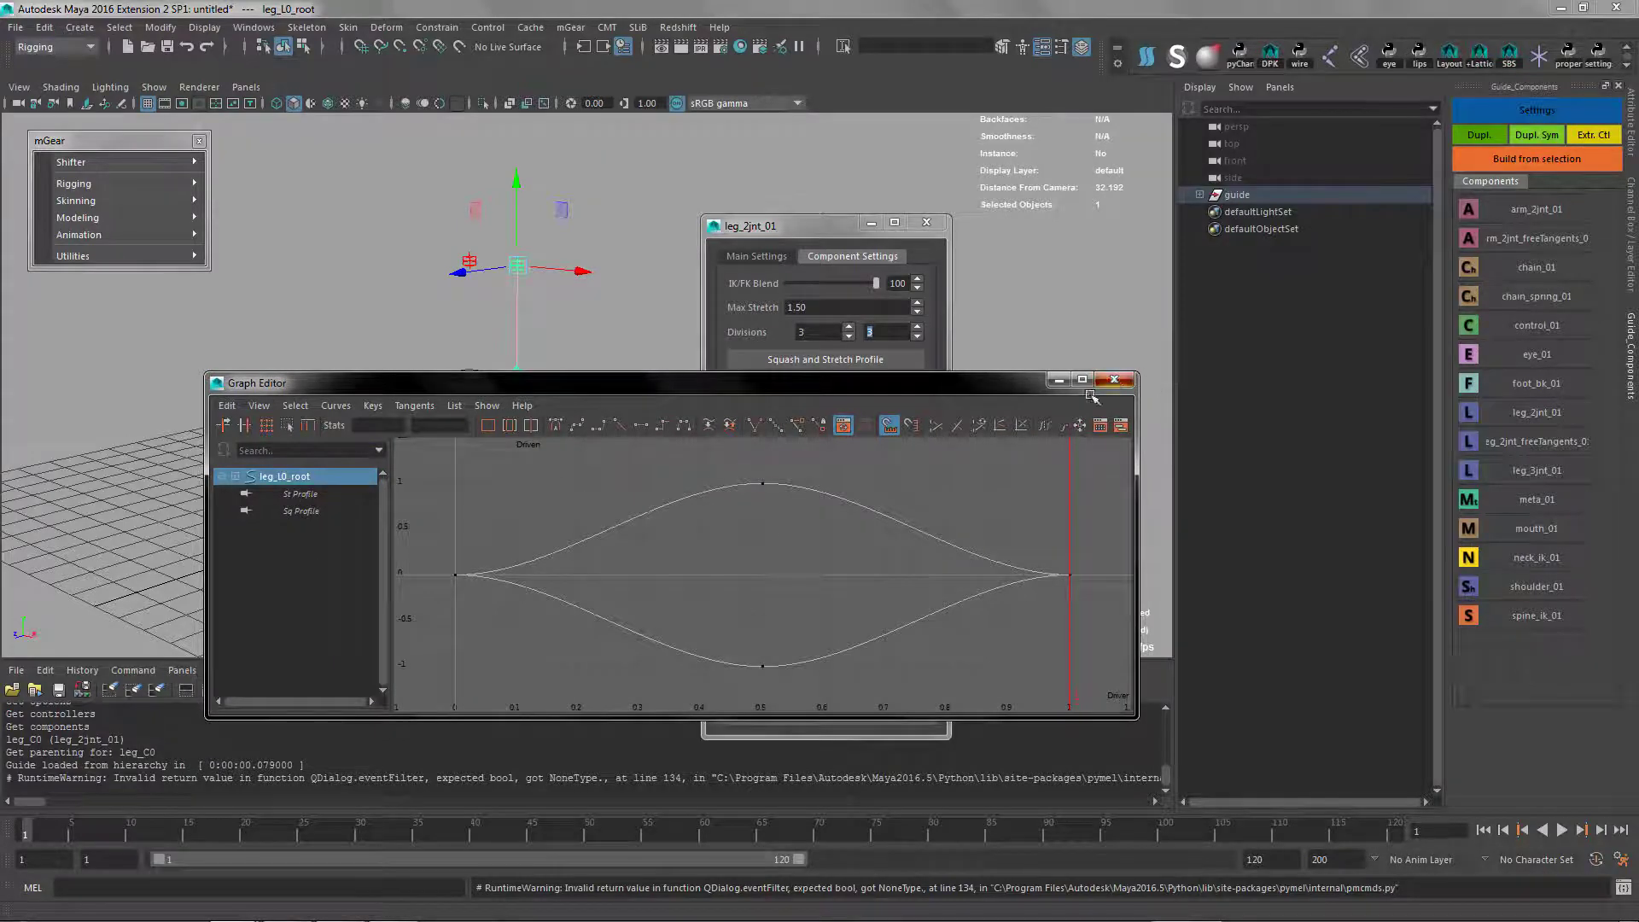
click(1114, 380)
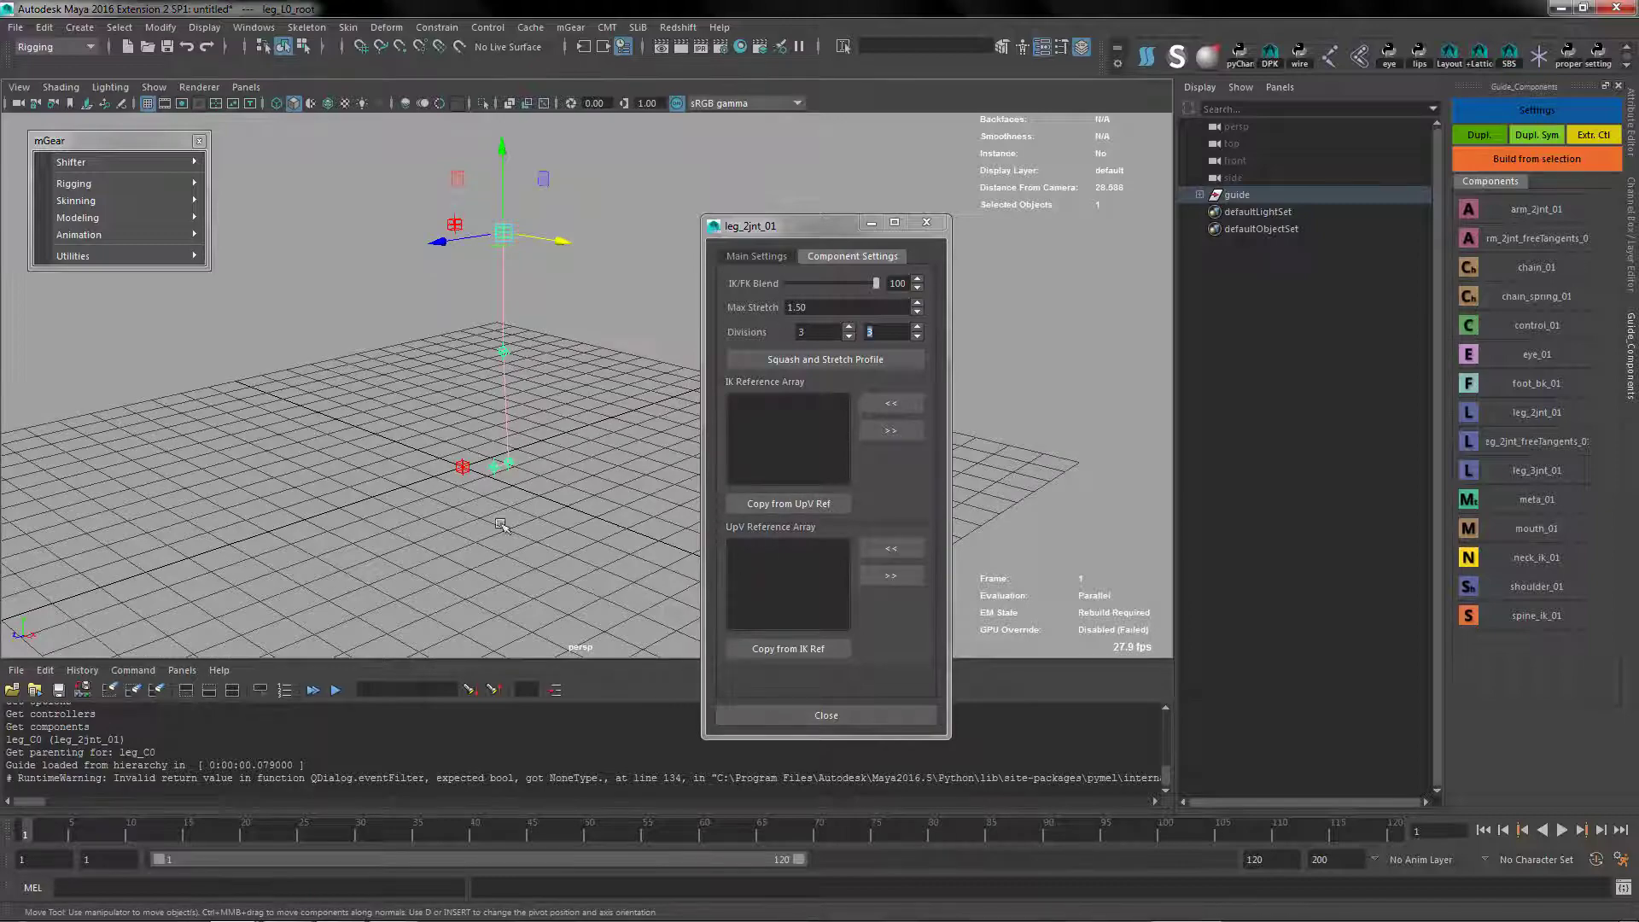
Add local_C0_root and COG_C0_root to the leg's IK Reference Array
mouse_move(502, 526)
alt+mouse_down()
mouse_move(519, 492)
mouse_move(493, 514)
alt+mouse_up()
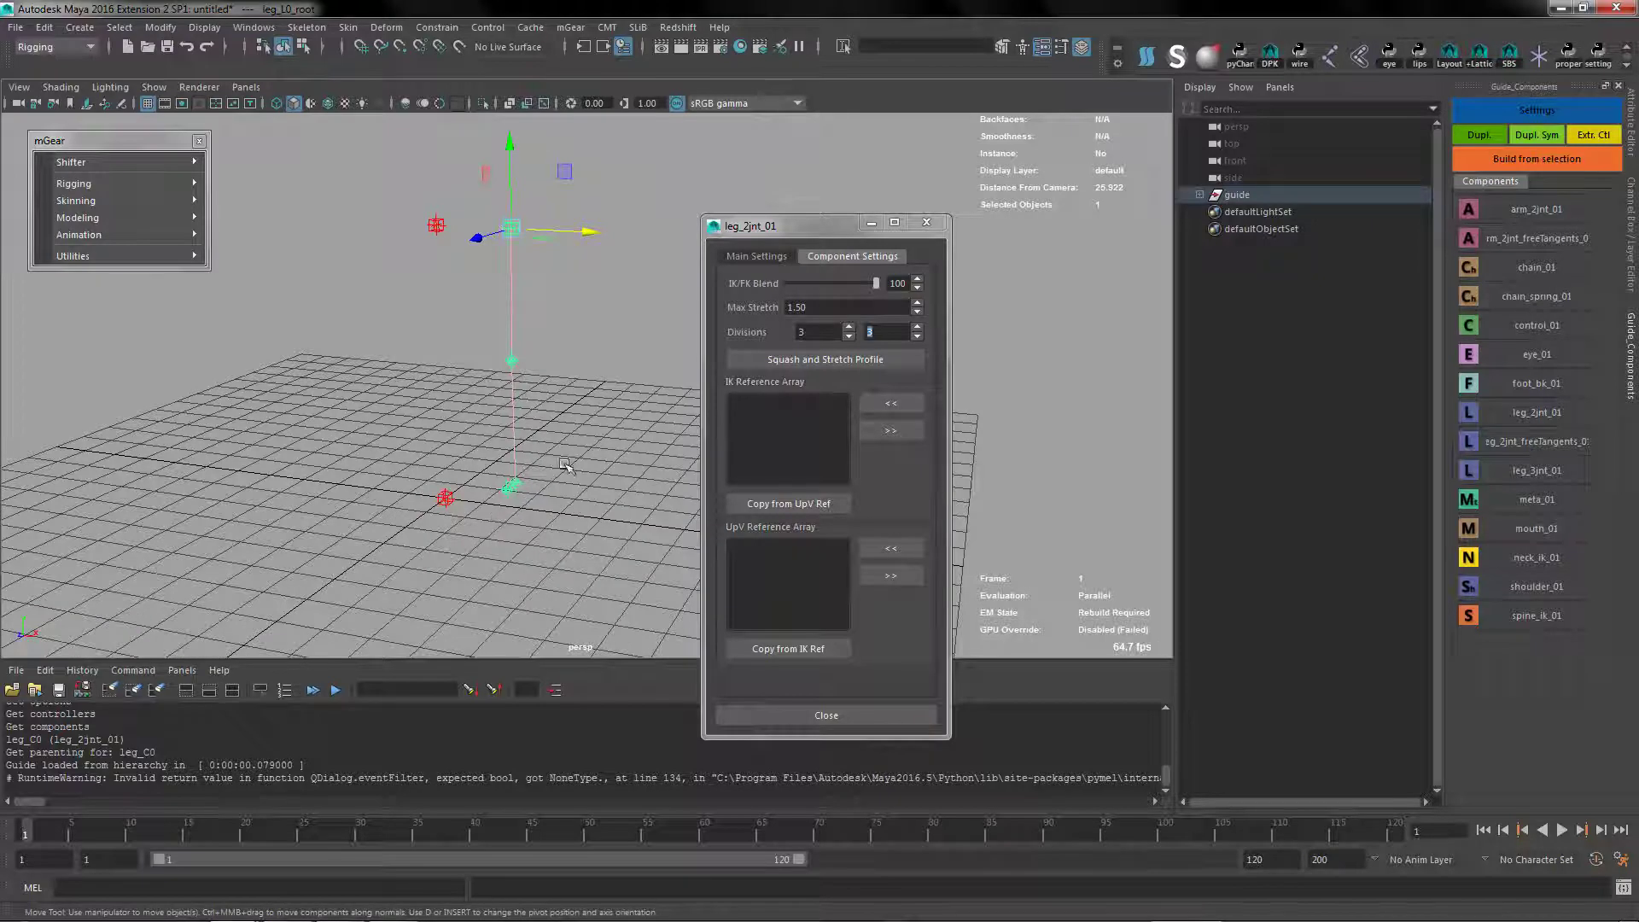
click(444, 498)
click(890, 404)
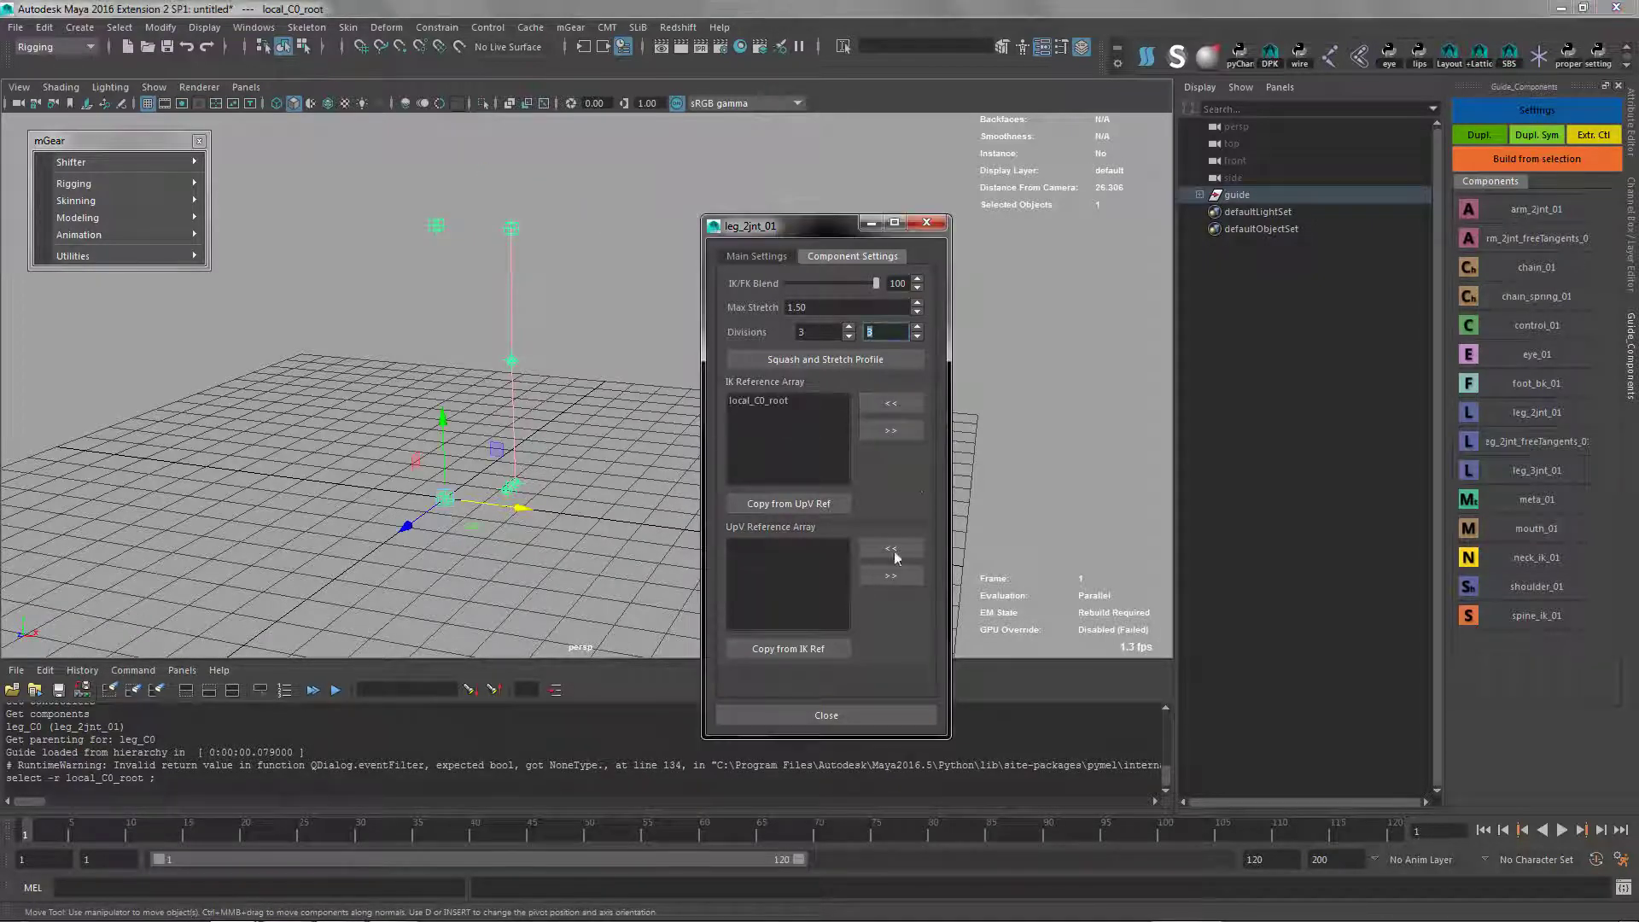
click(437, 226)
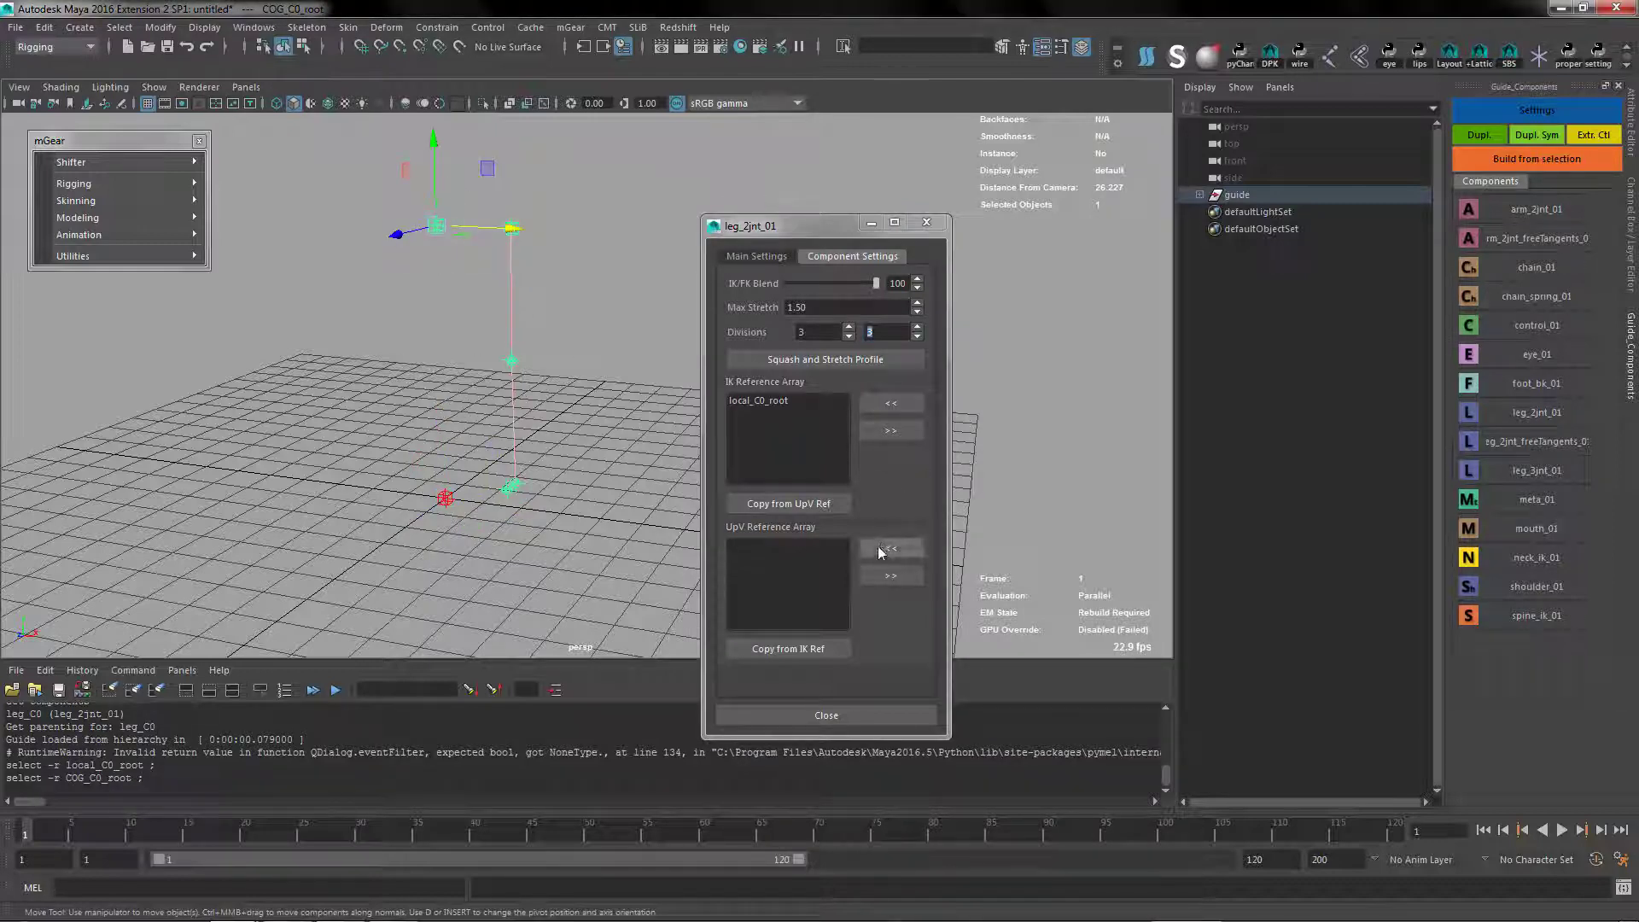
click(890, 403)
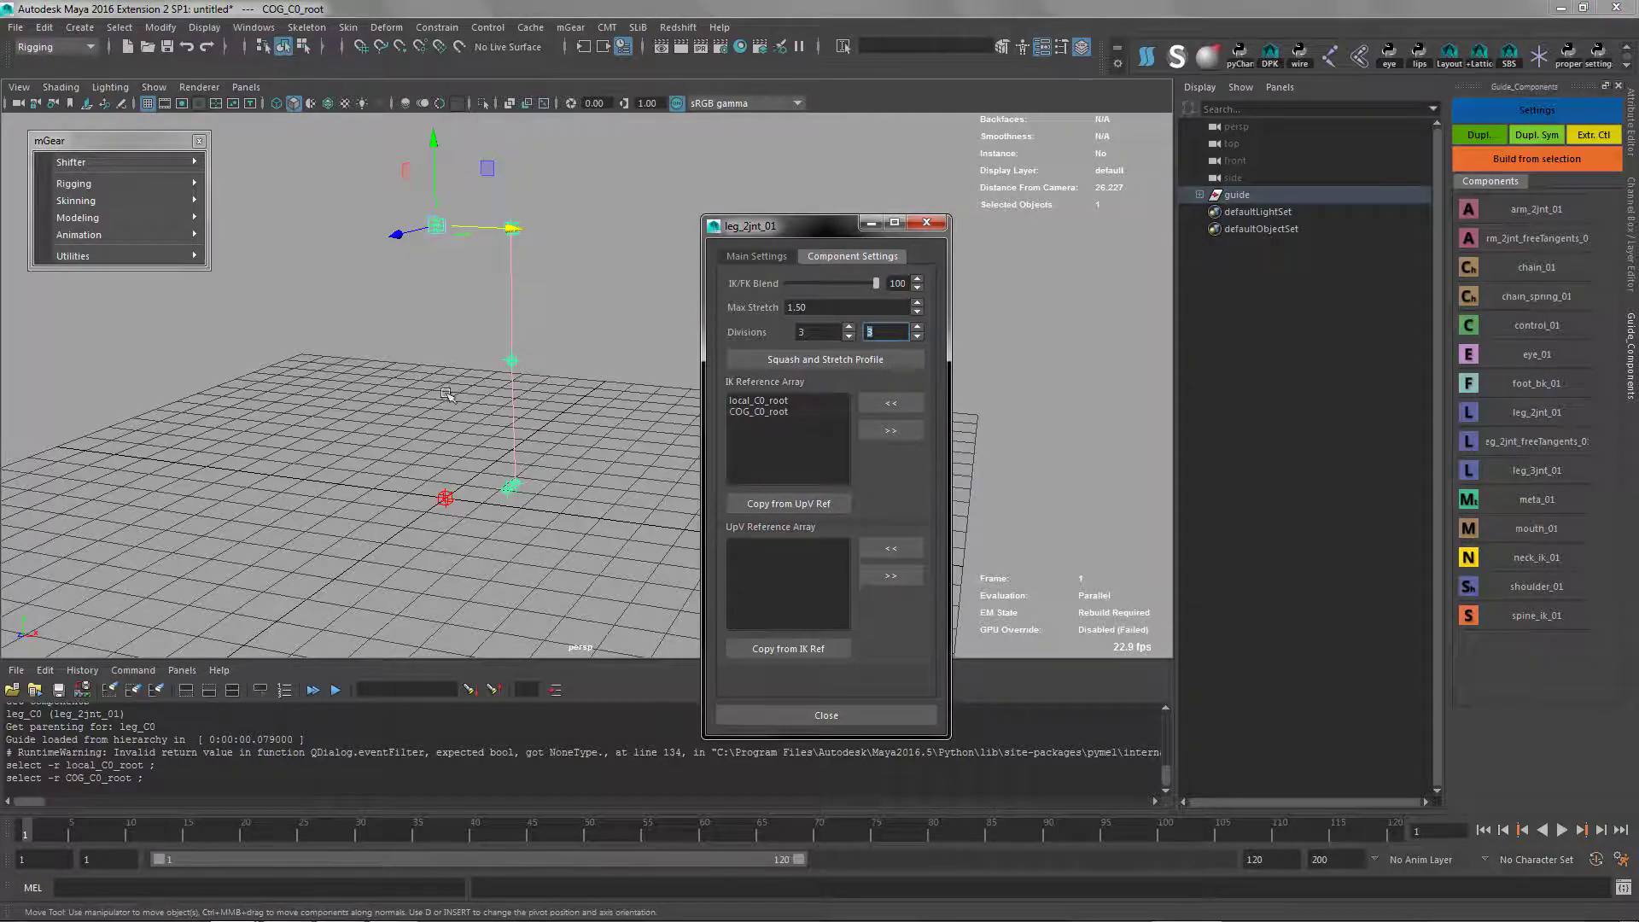
alt+drag(564, 444, 535, 457)
click(533, 456)
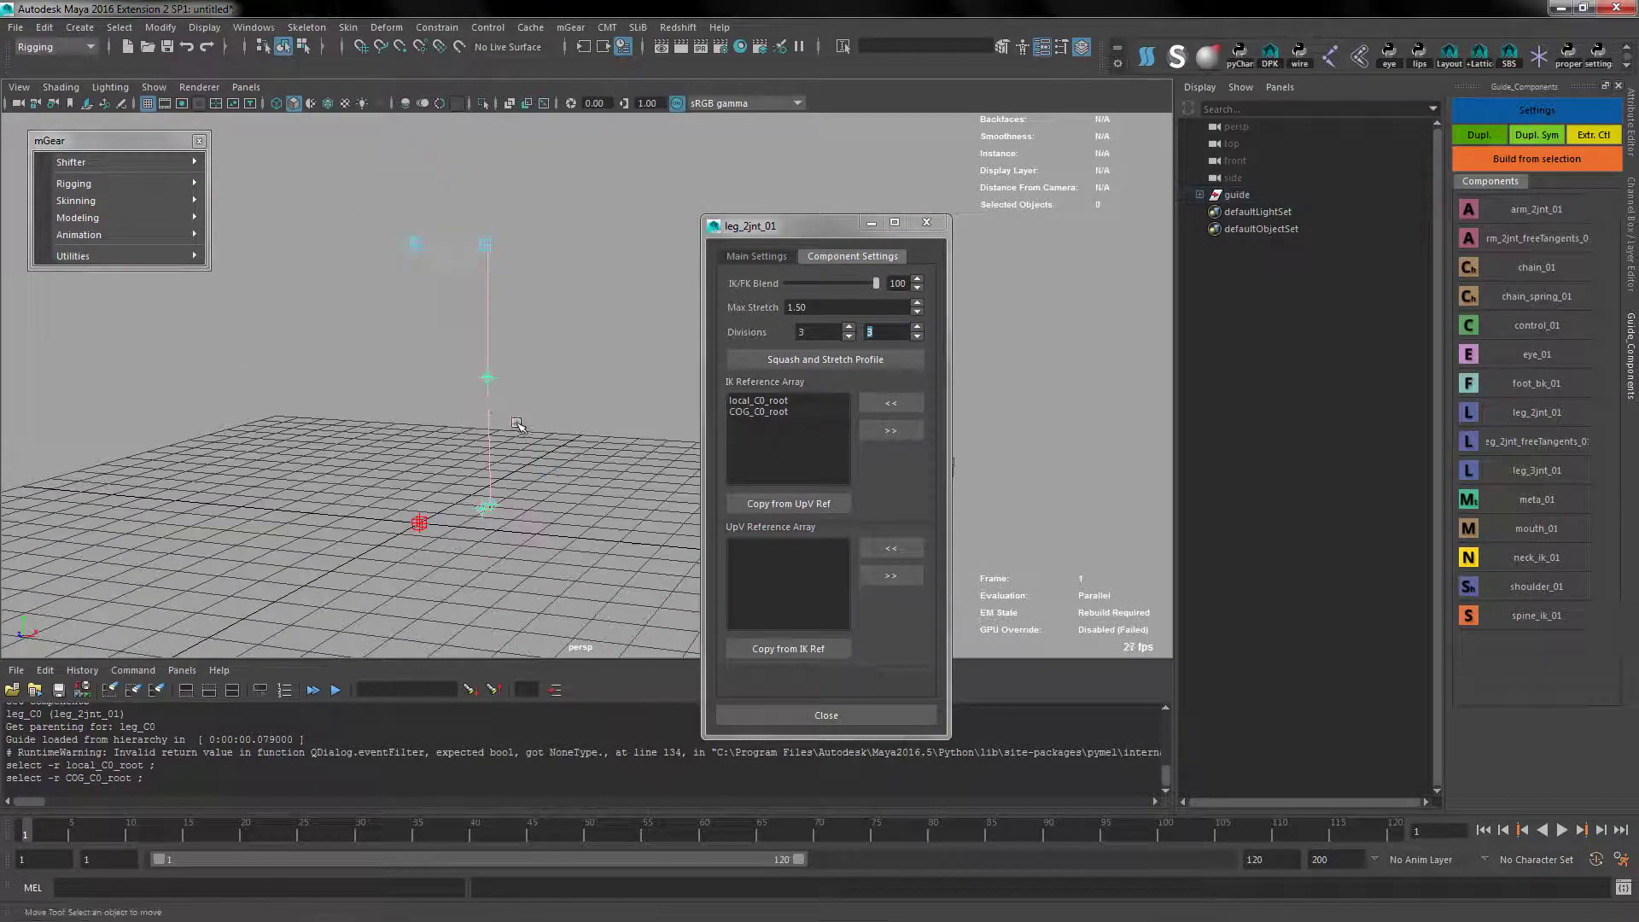
key(F8)
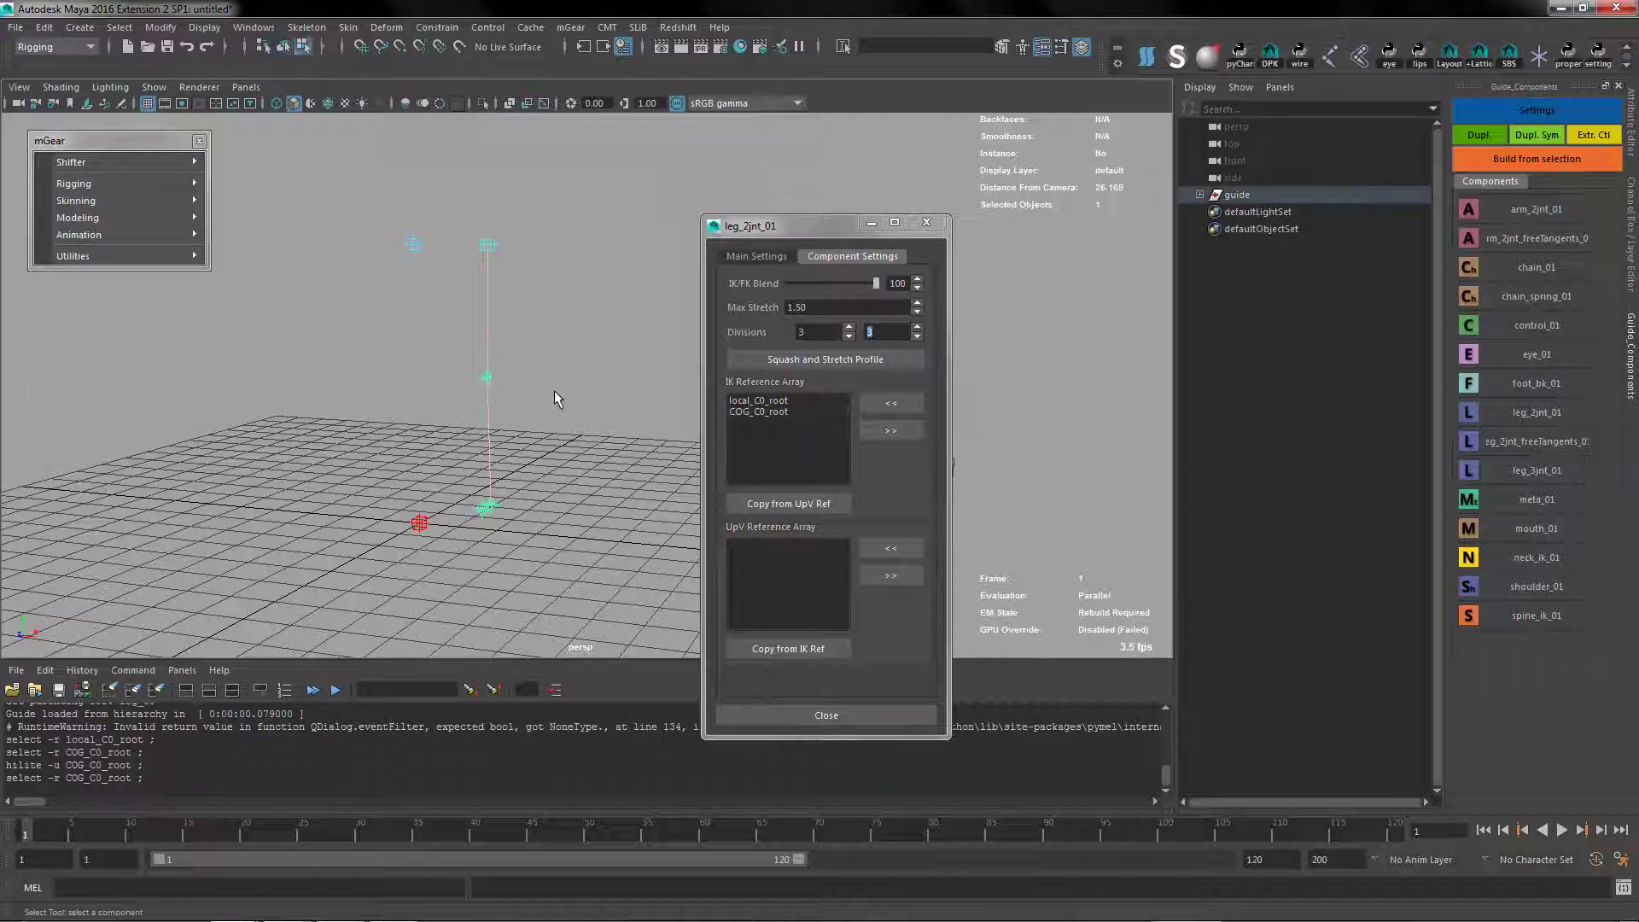
alt+drag(532, 402, 604, 458)
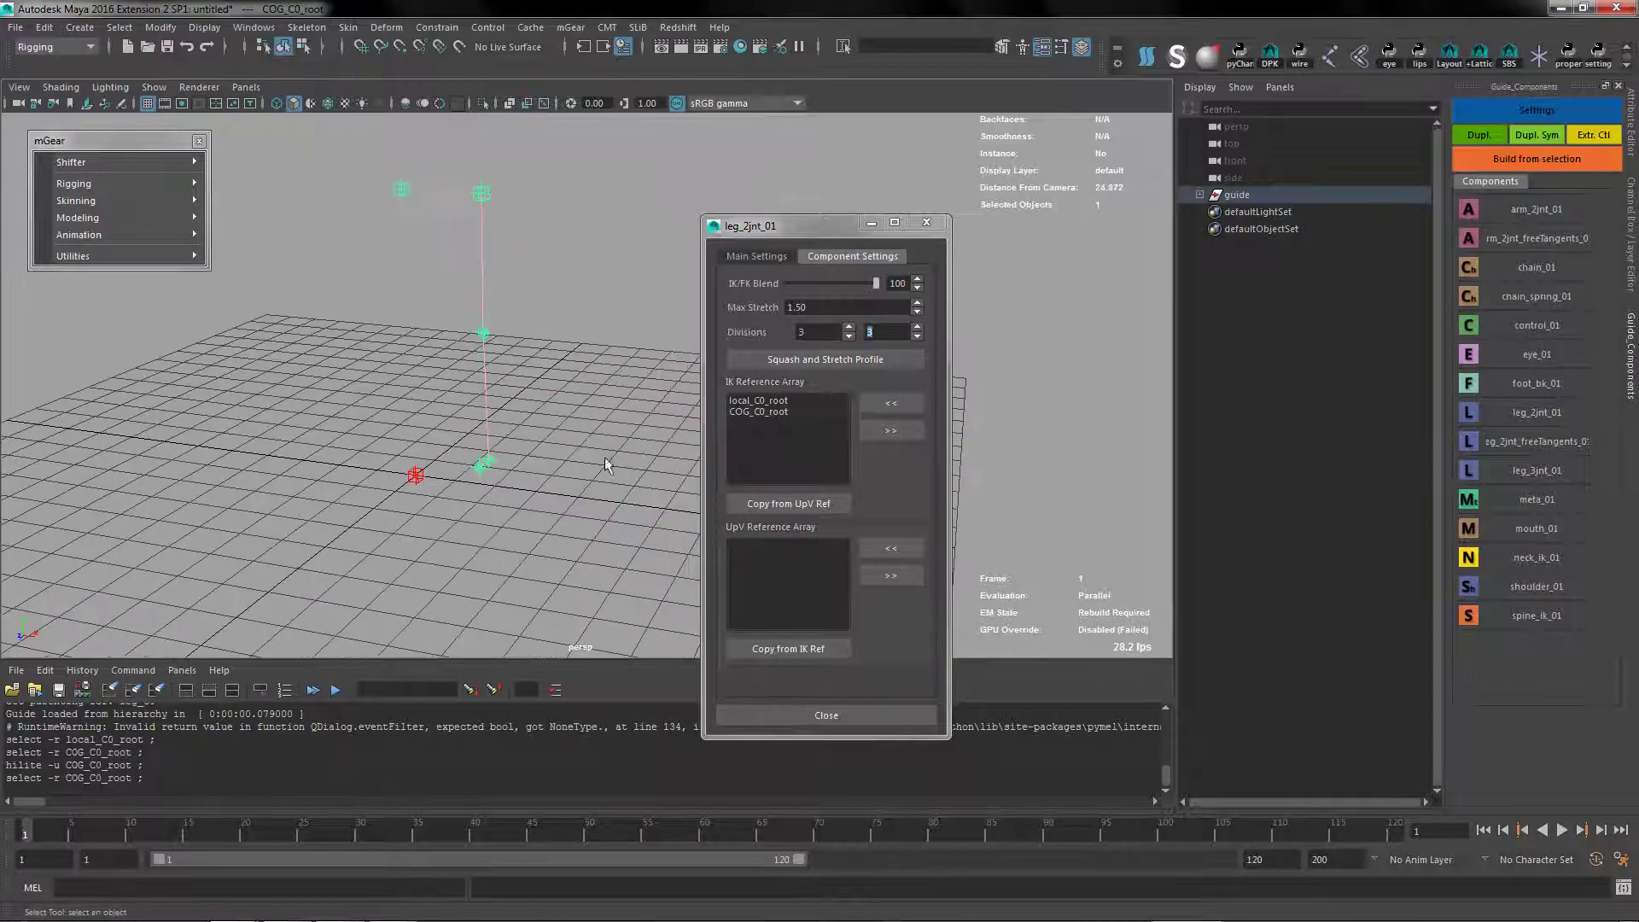
Copy the leg's IK references into its UpV Reference Array and close the component settings
click(778, 646)
click(827, 715)
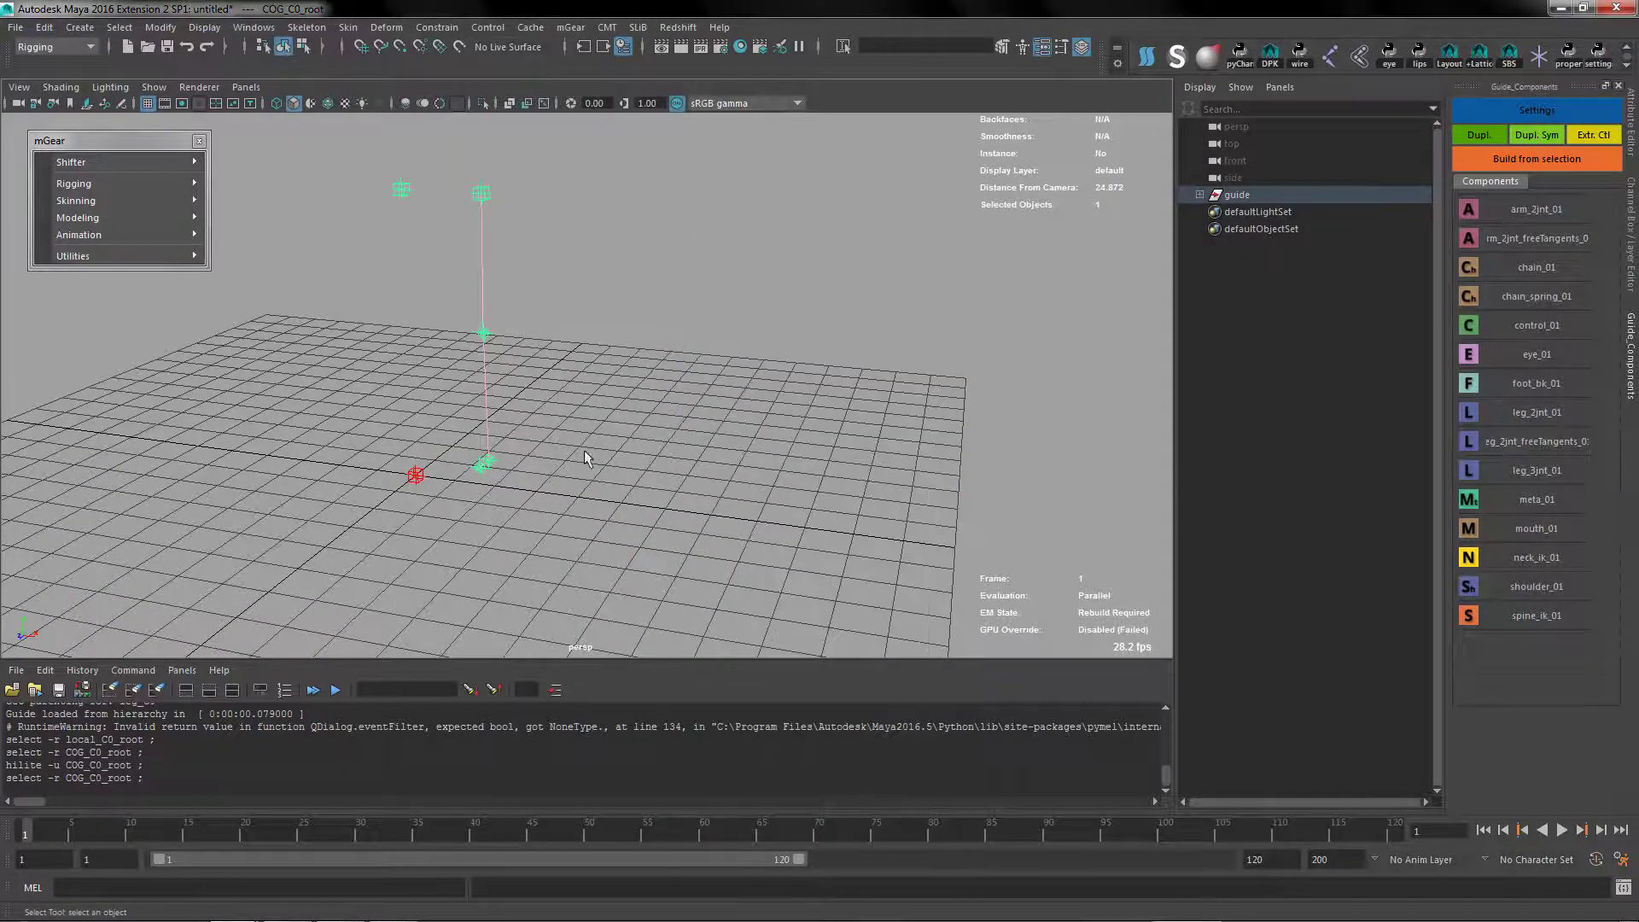
Add a spine_ik_01 component under the COG root, check its component settings, and close them
alt+drag(584, 450, 571, 396)
click(574, 270)
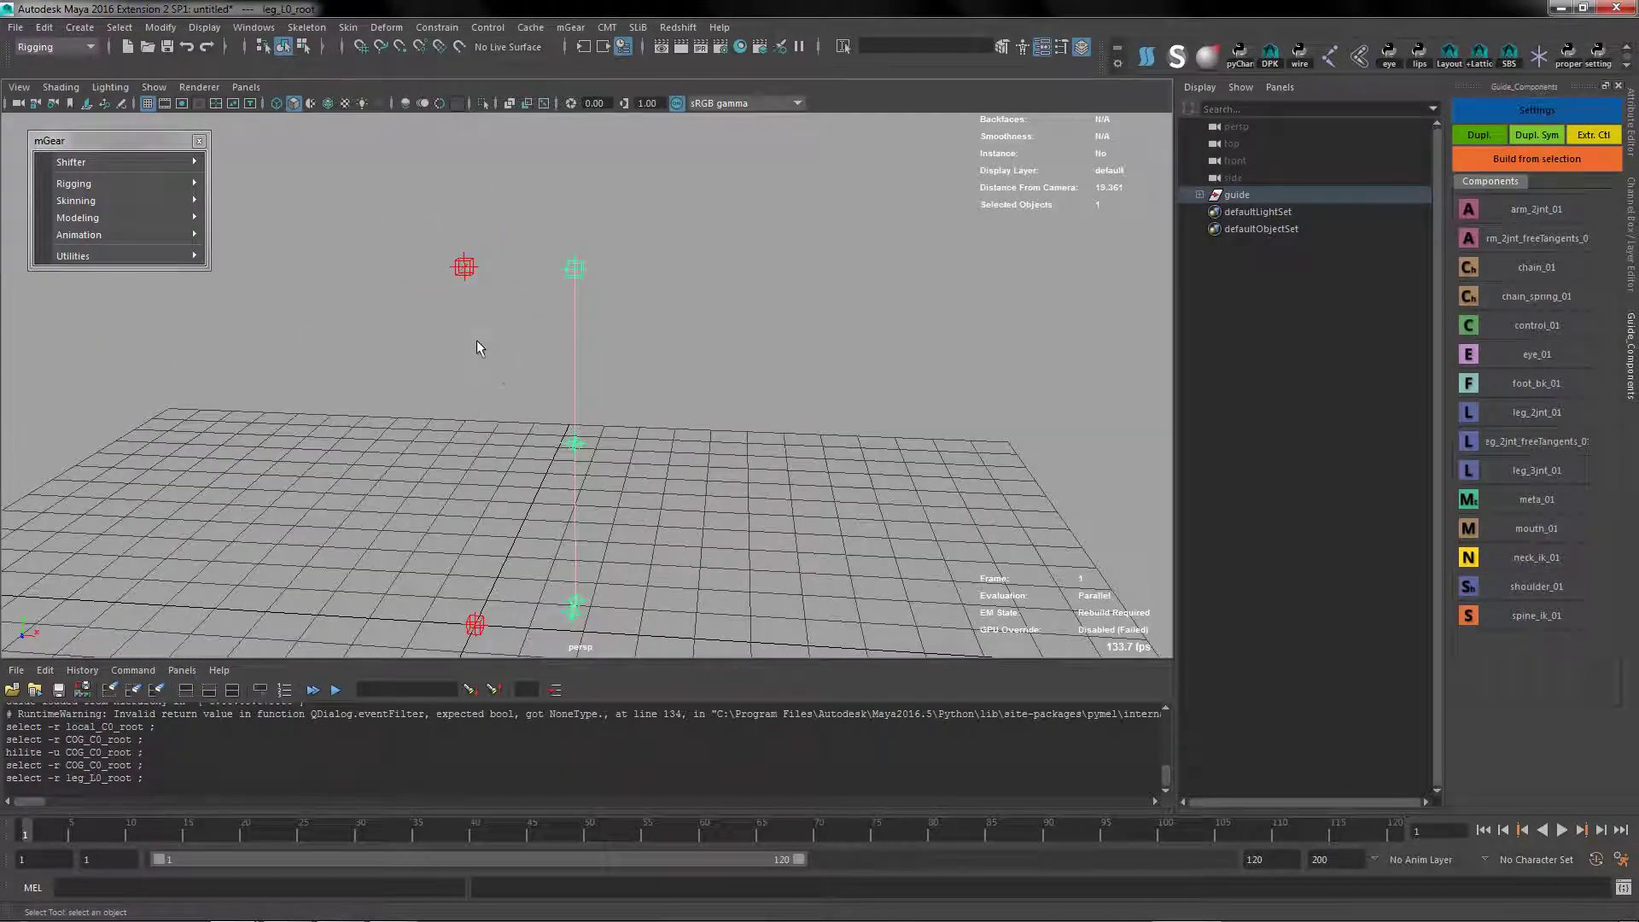
click(994, 276)
click(472, 274)
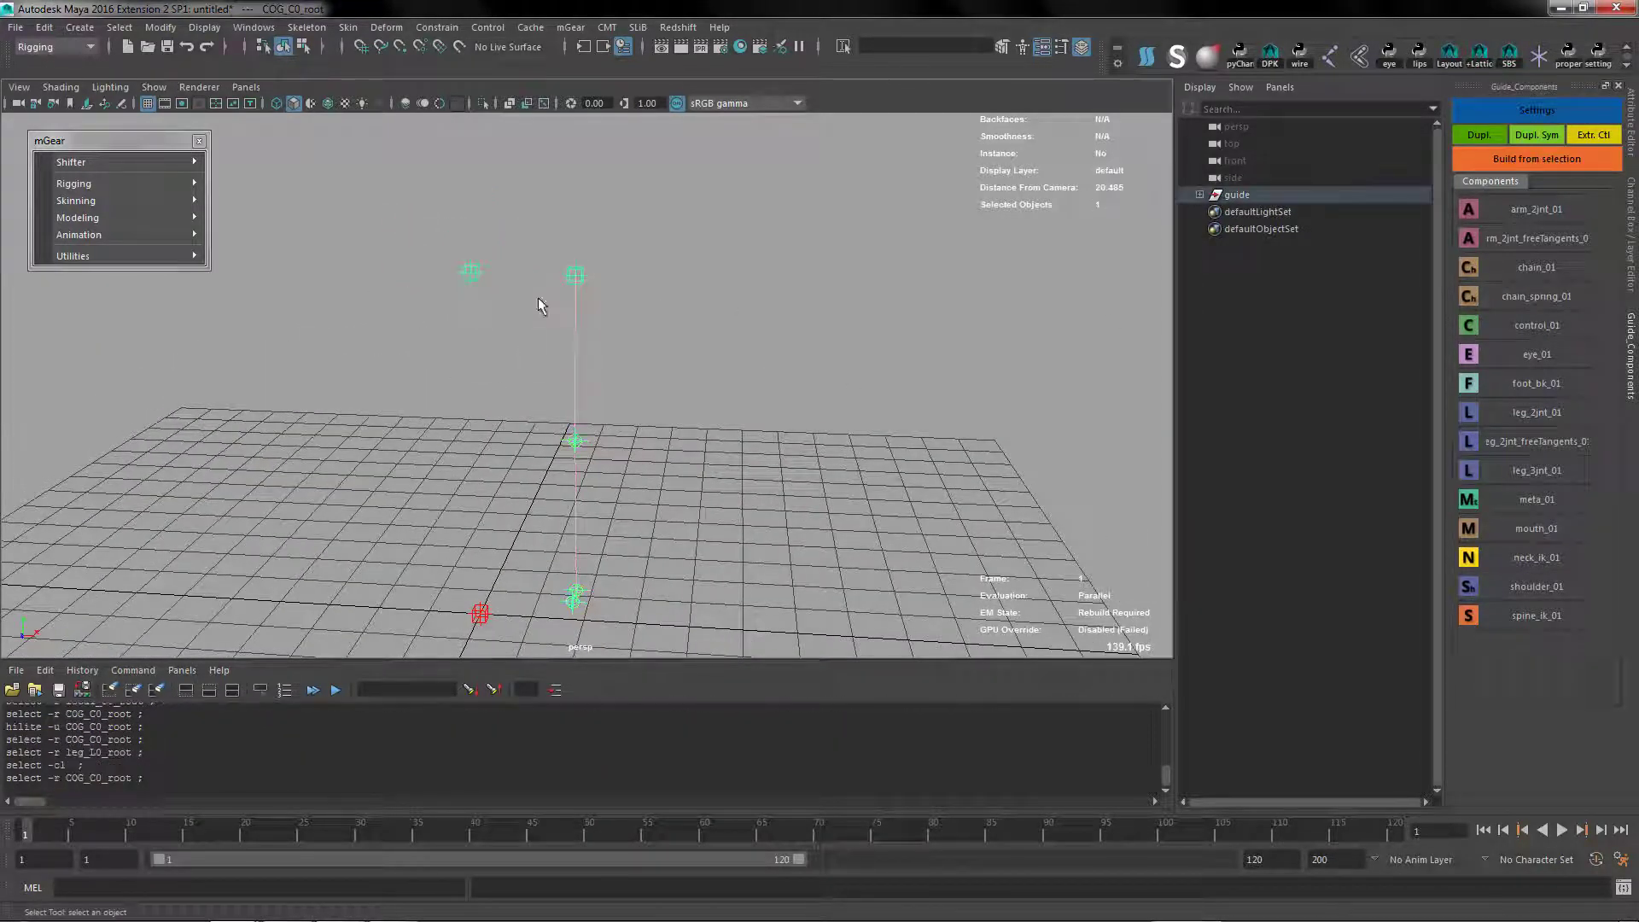
click(1469, 615)
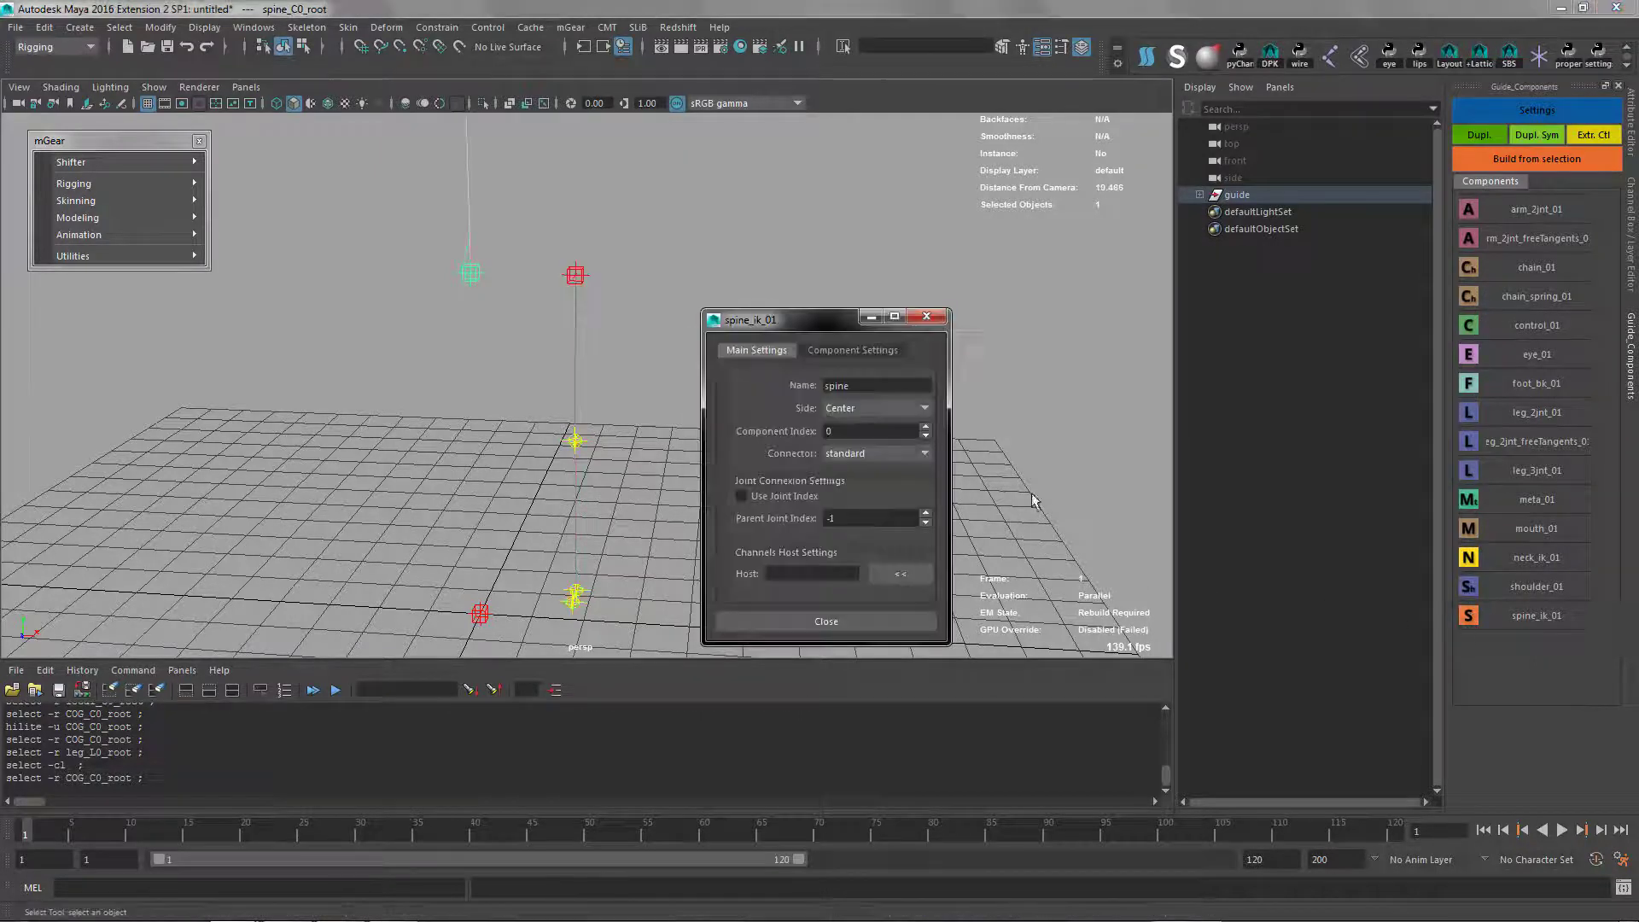
click(845, 350)
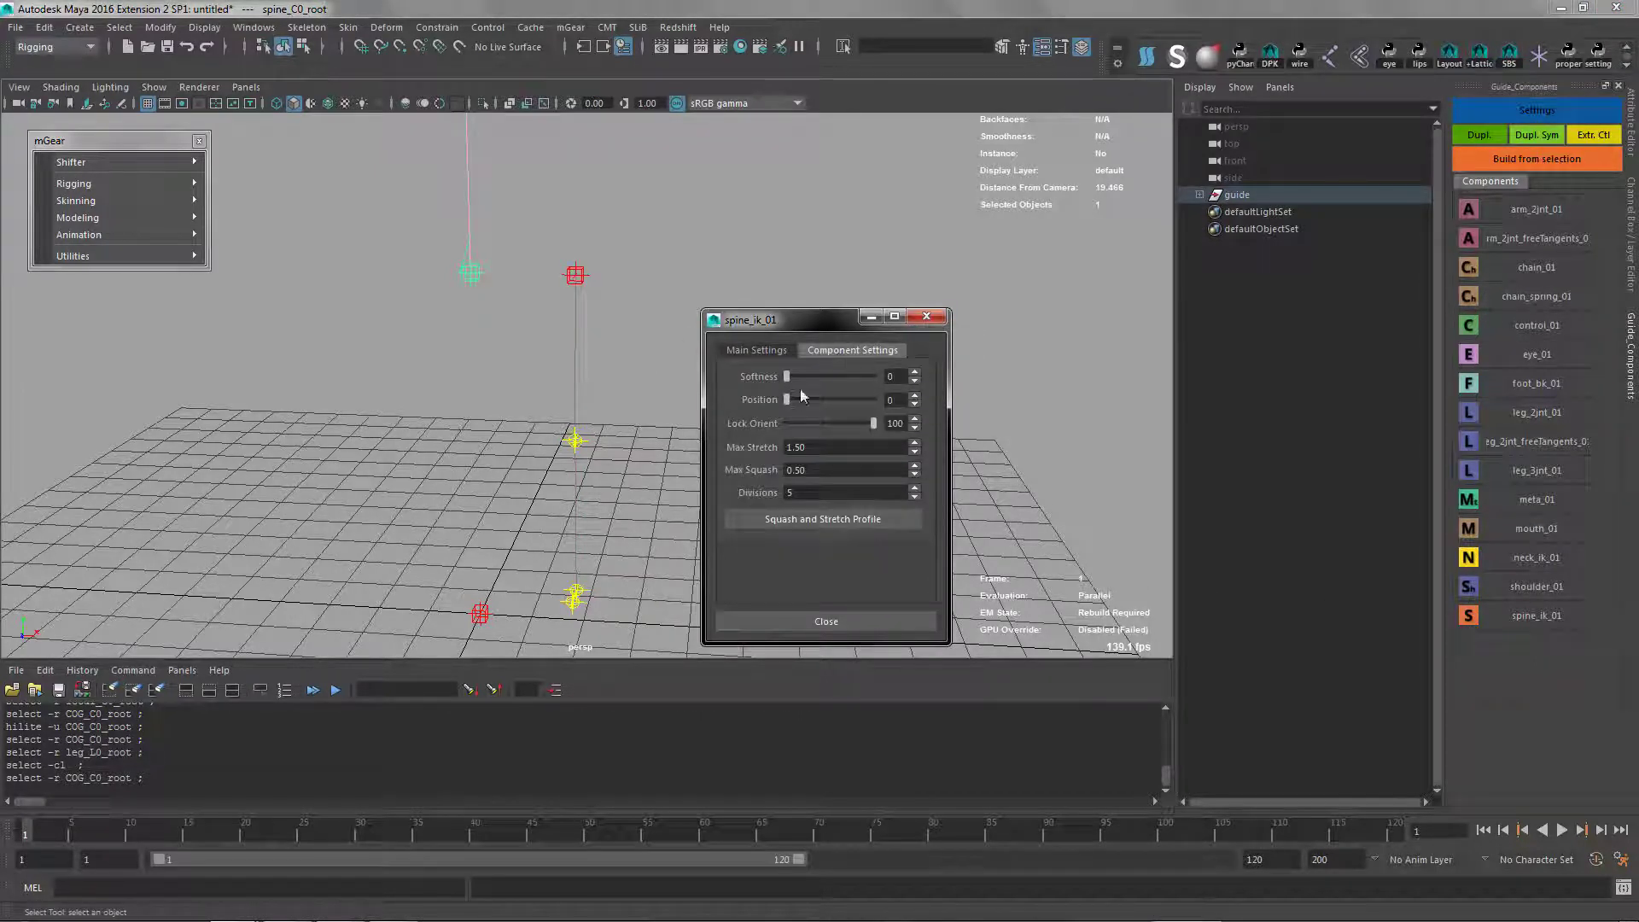
click(825, 621)
Scale the spine root uniformly by about 1.32
alt+drag(444, 454, 424, 352)
alt+right_drag(423, 352, 590, 444)
alt+middle_drag(416, 270, 514, 364)
key(r)
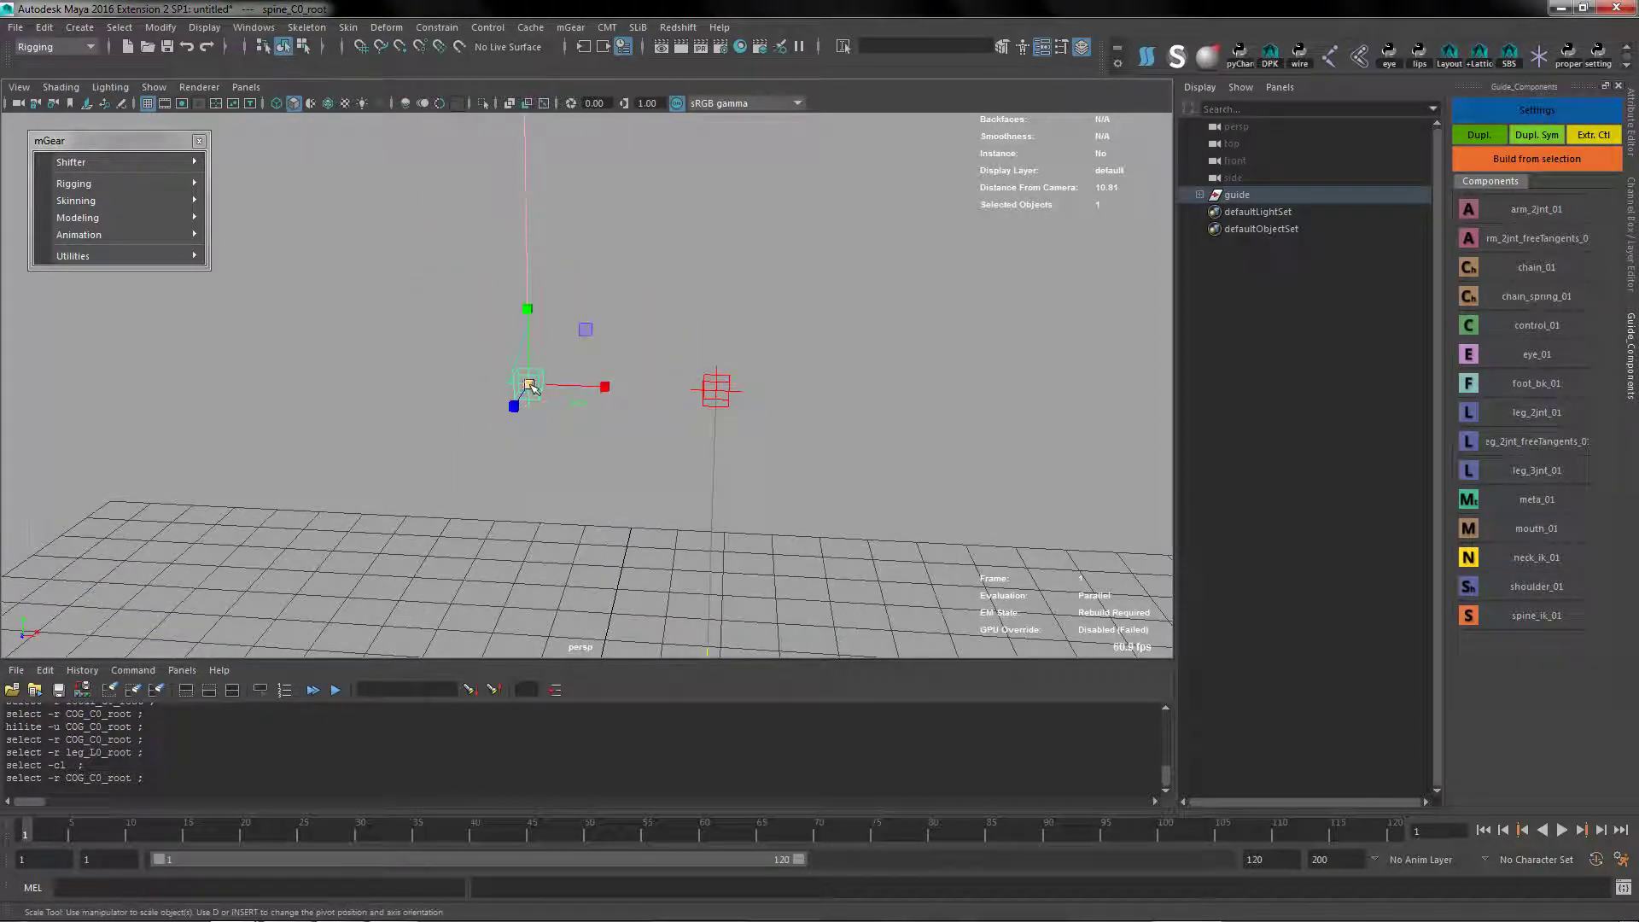
drag(528, 384, 676, 384)
Set the Blade Roll Offset of spine_C0_blade to -90
alt+drag(340, 439, 695, 469)
click(692, 336)
alt+drag(715, 306, 636, 449)
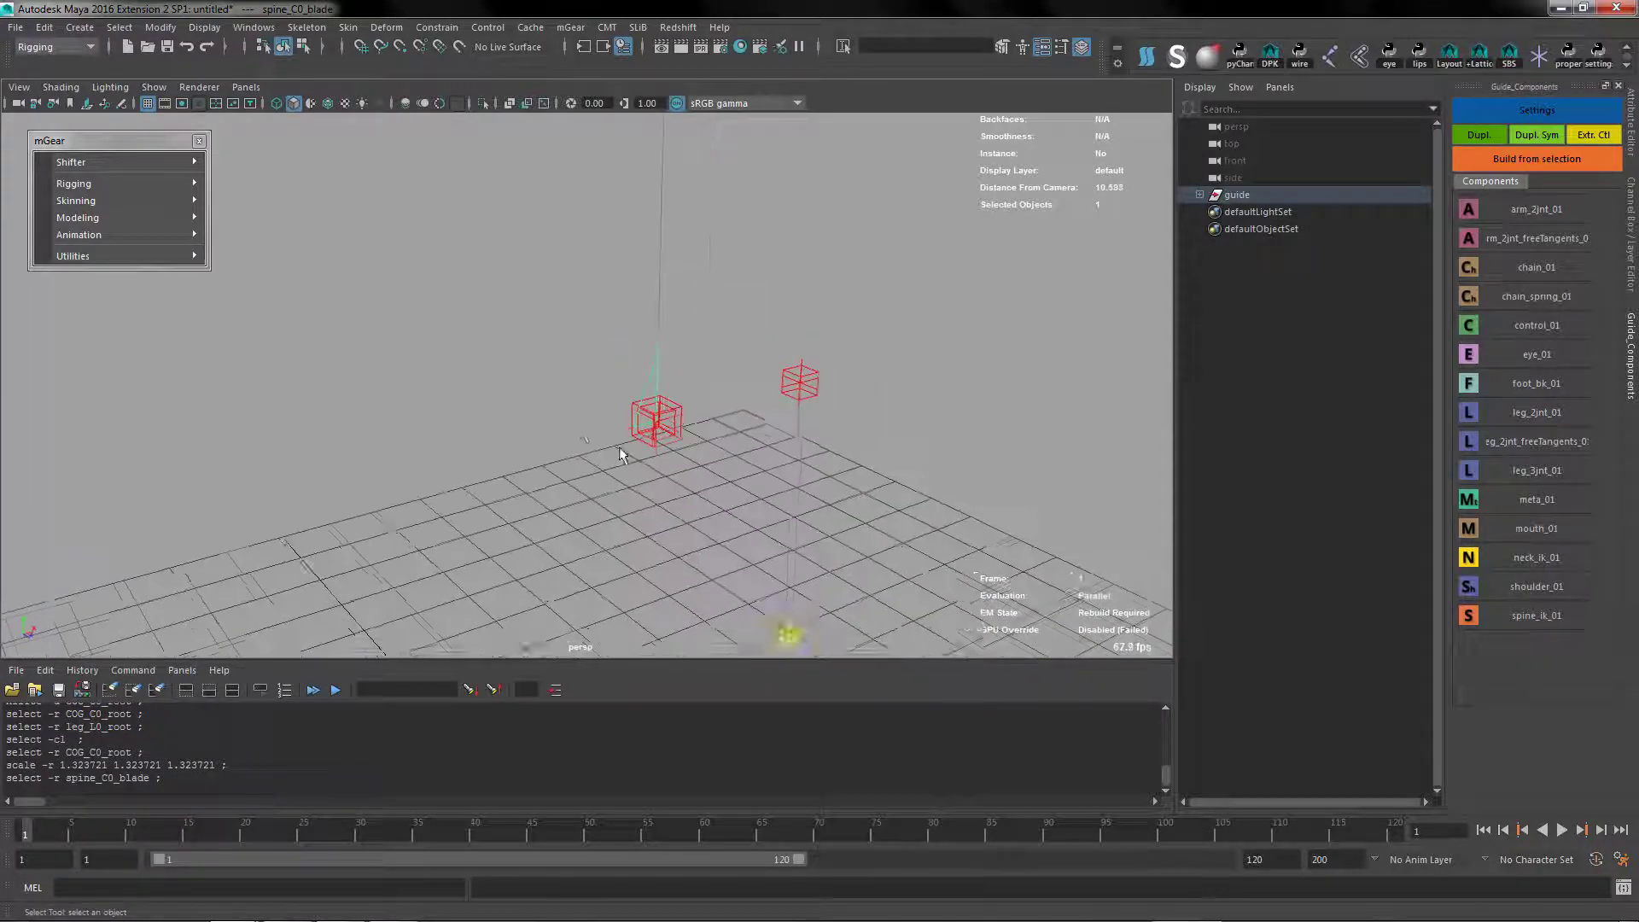
alt+drag(706, 377, 585, 384)
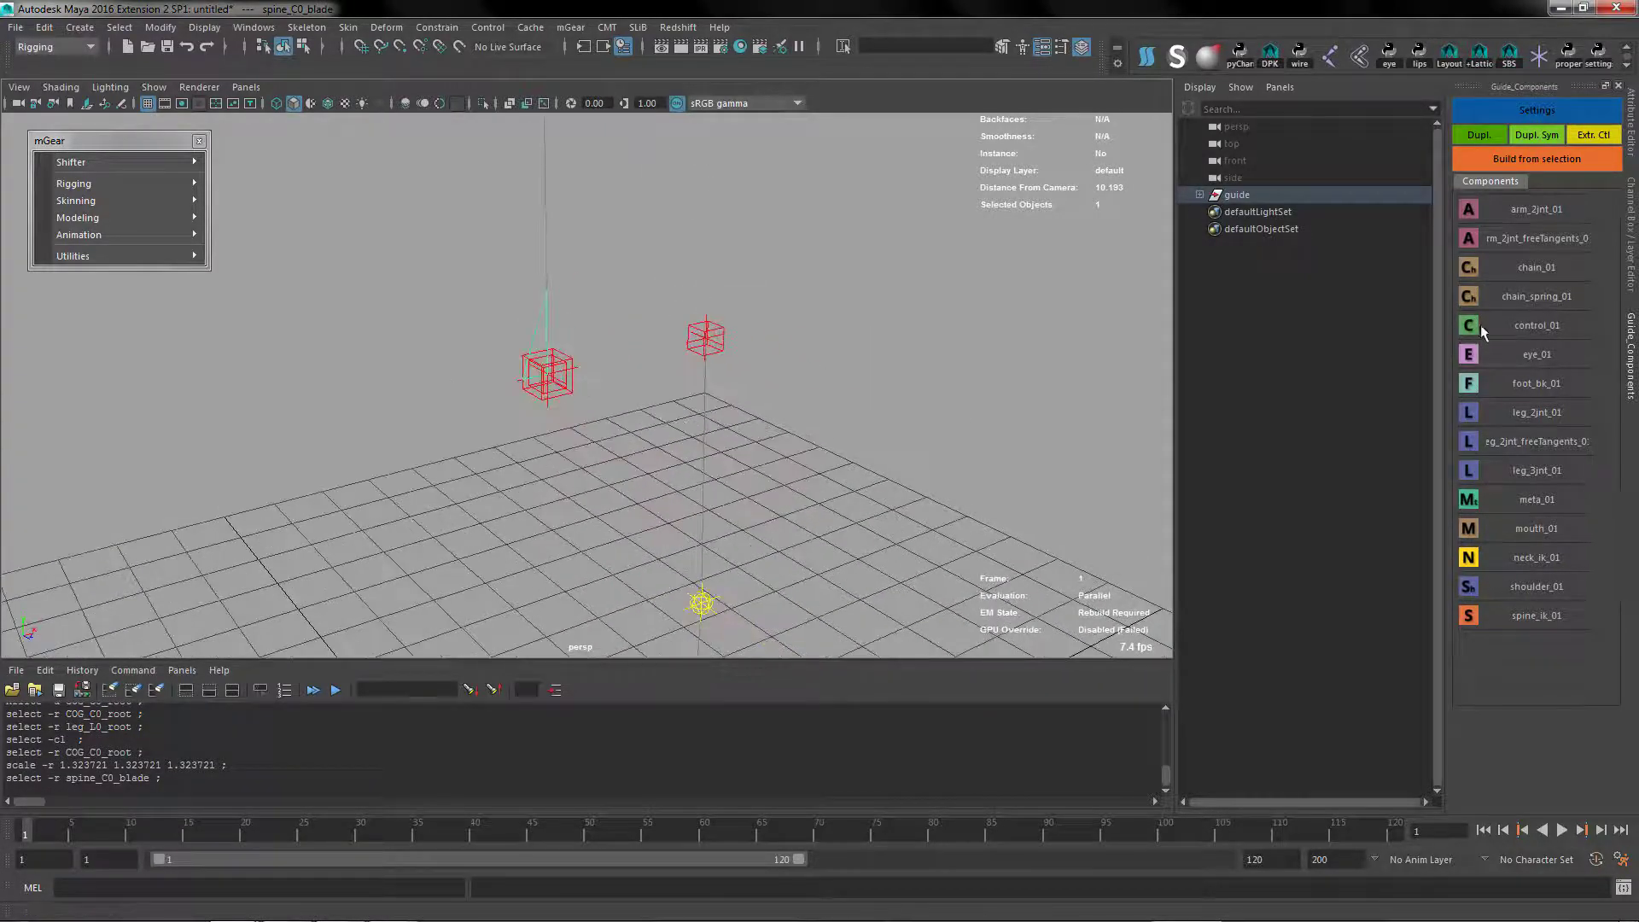
click(1631, 229)
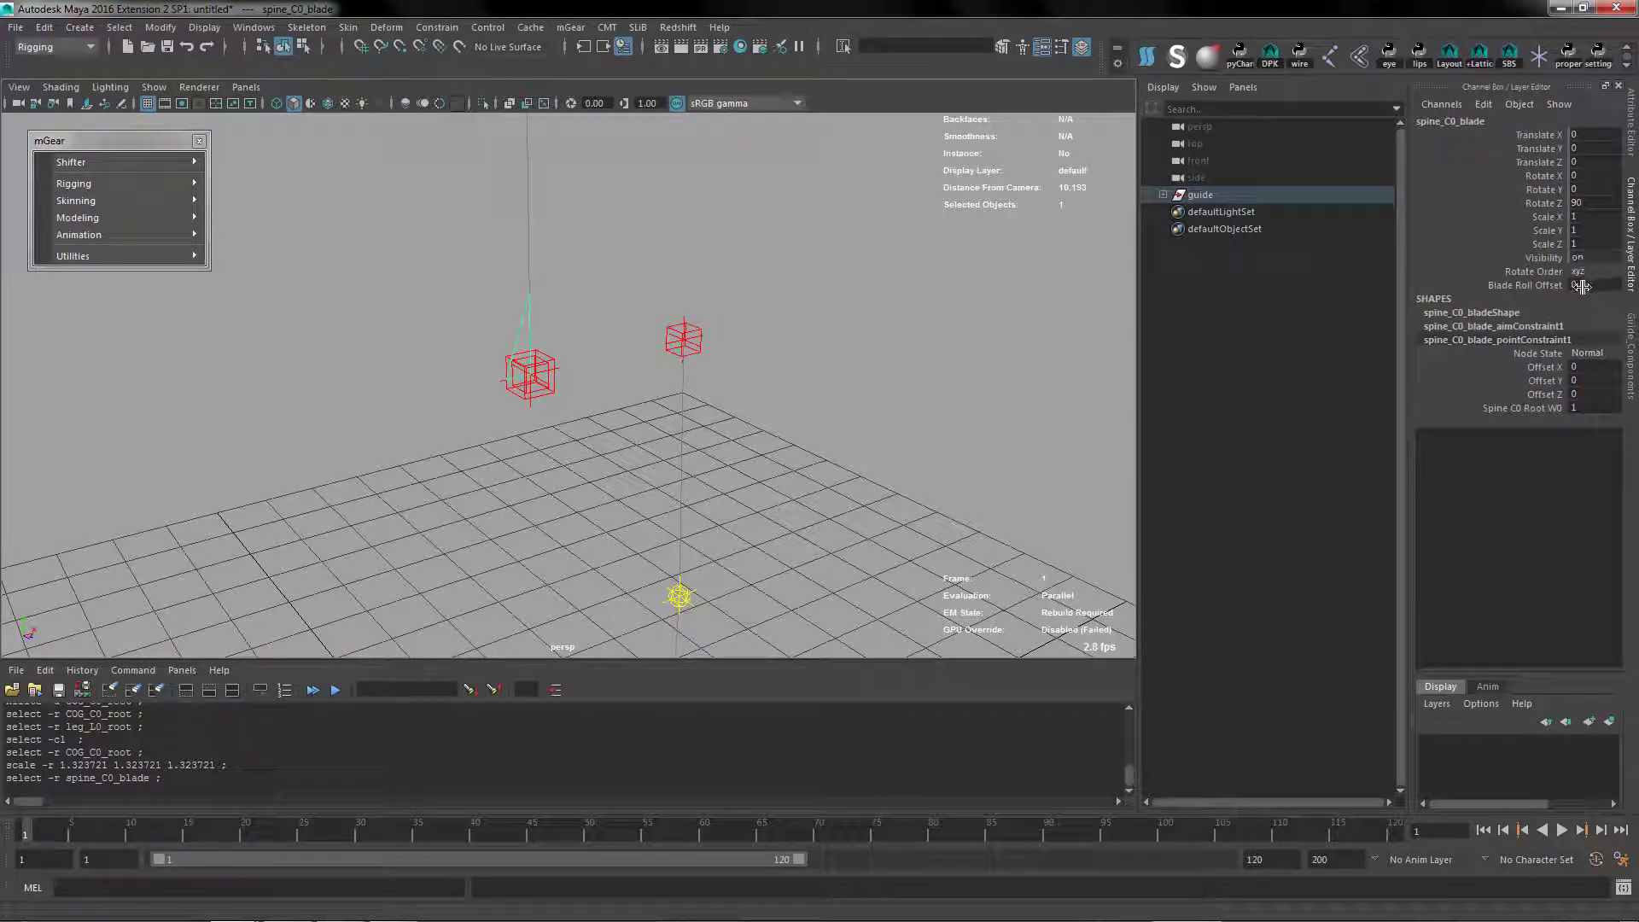
click(1525, 285)
middle_drag(675, 444, 173, 438)
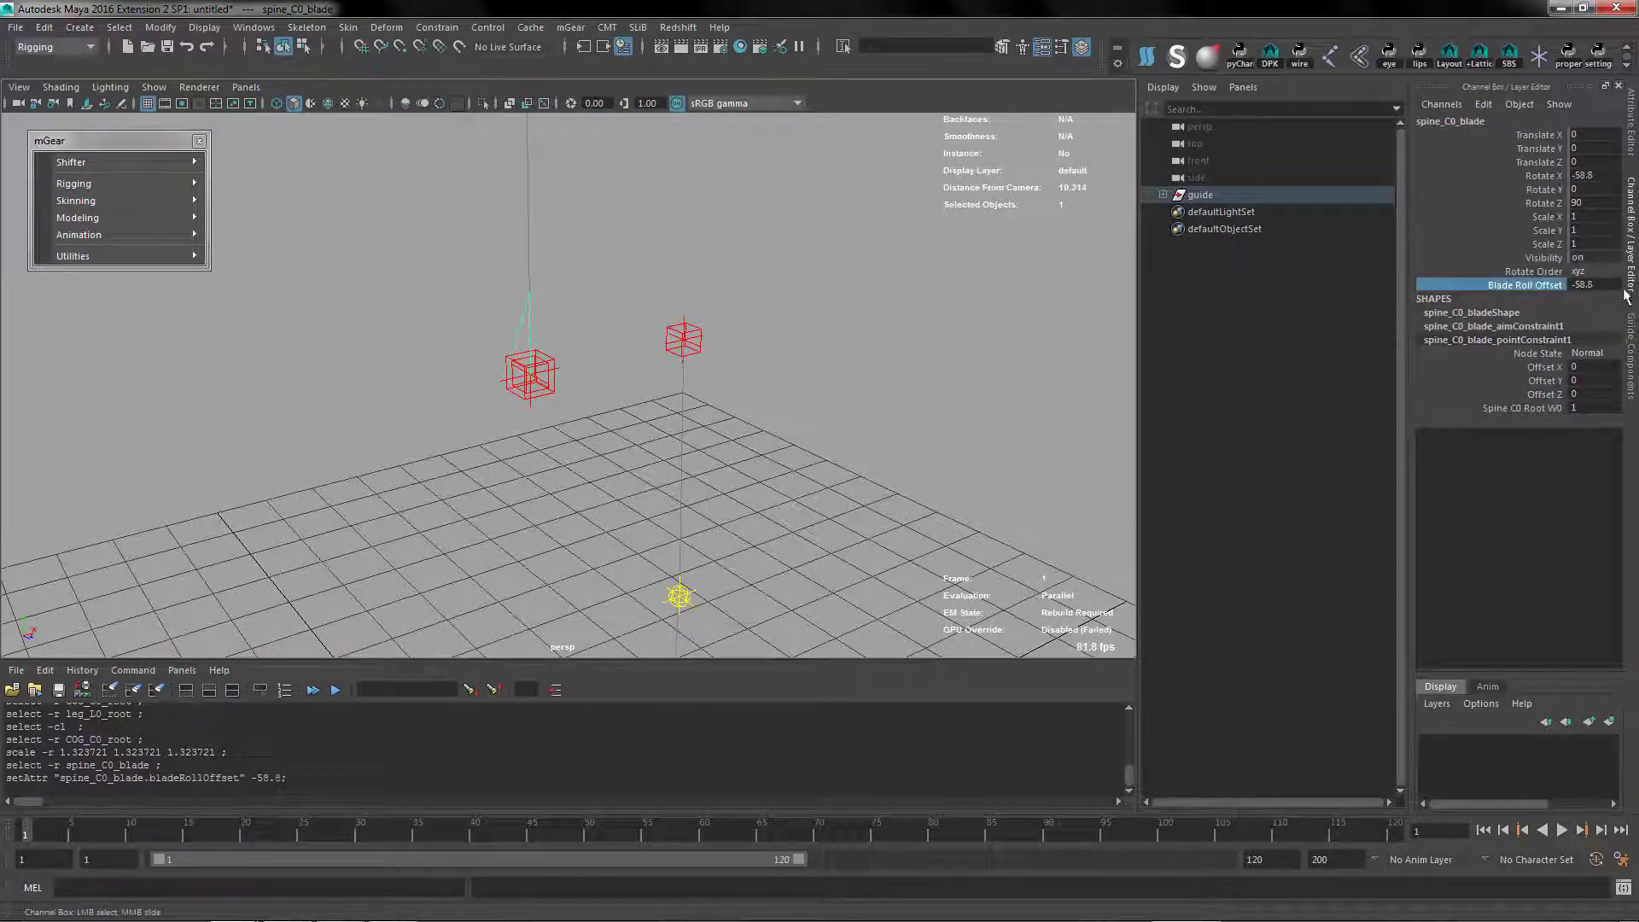
text(-90)
key(Return)
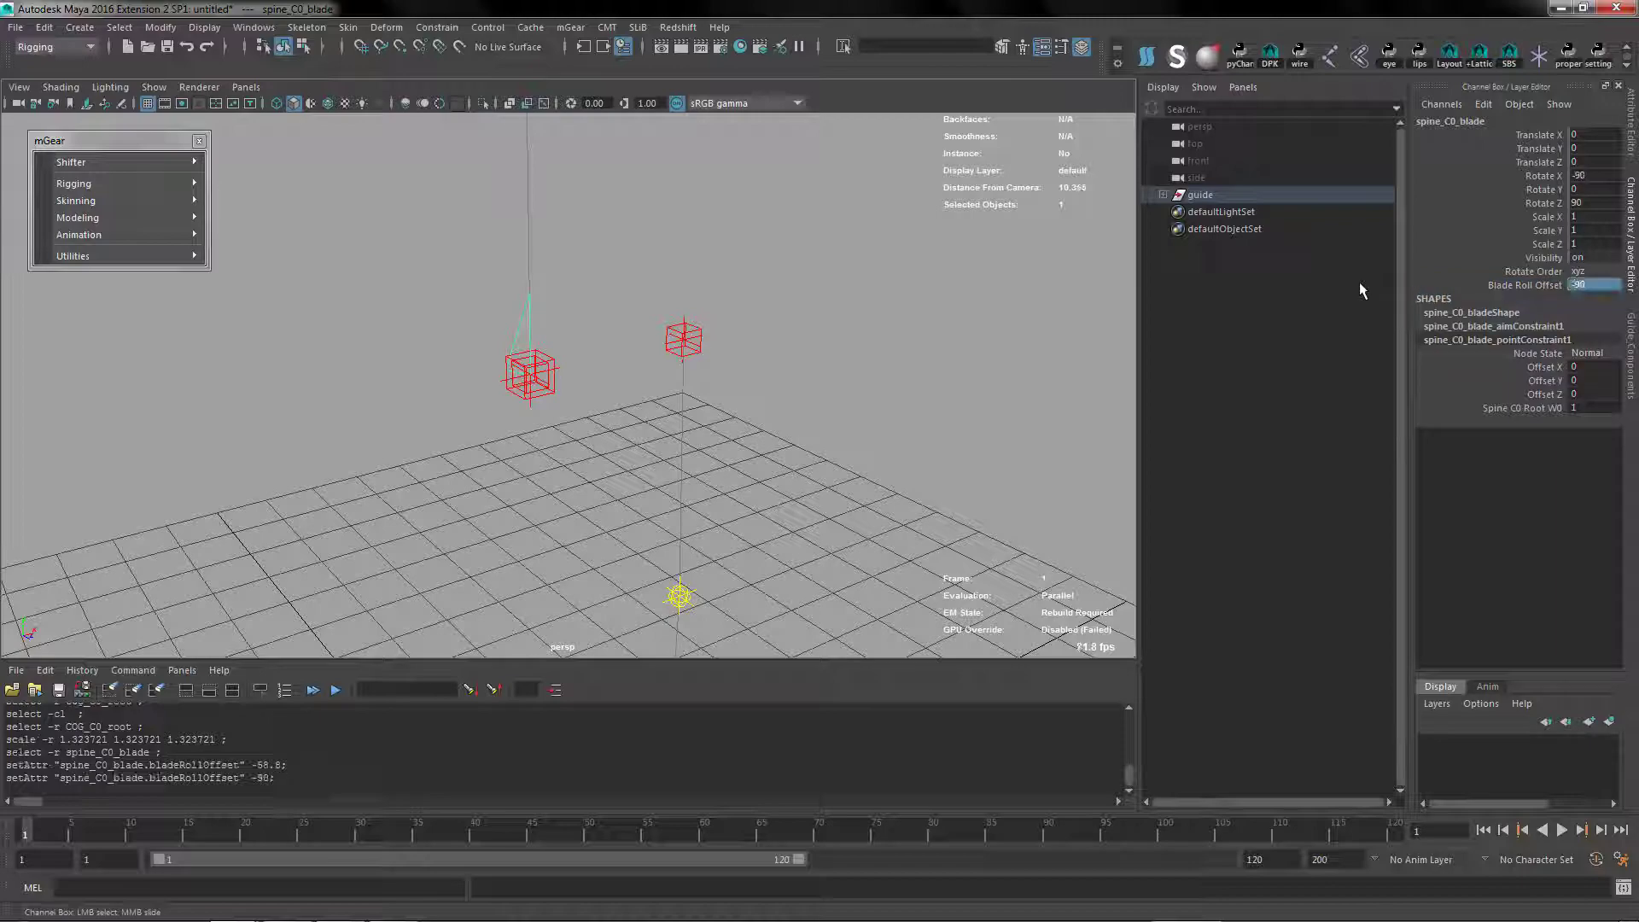
Parent leg_L0_root under spine_C0_root
scroll(497, 466, down, 3)
alt+drag(497, 465, 638, 472)
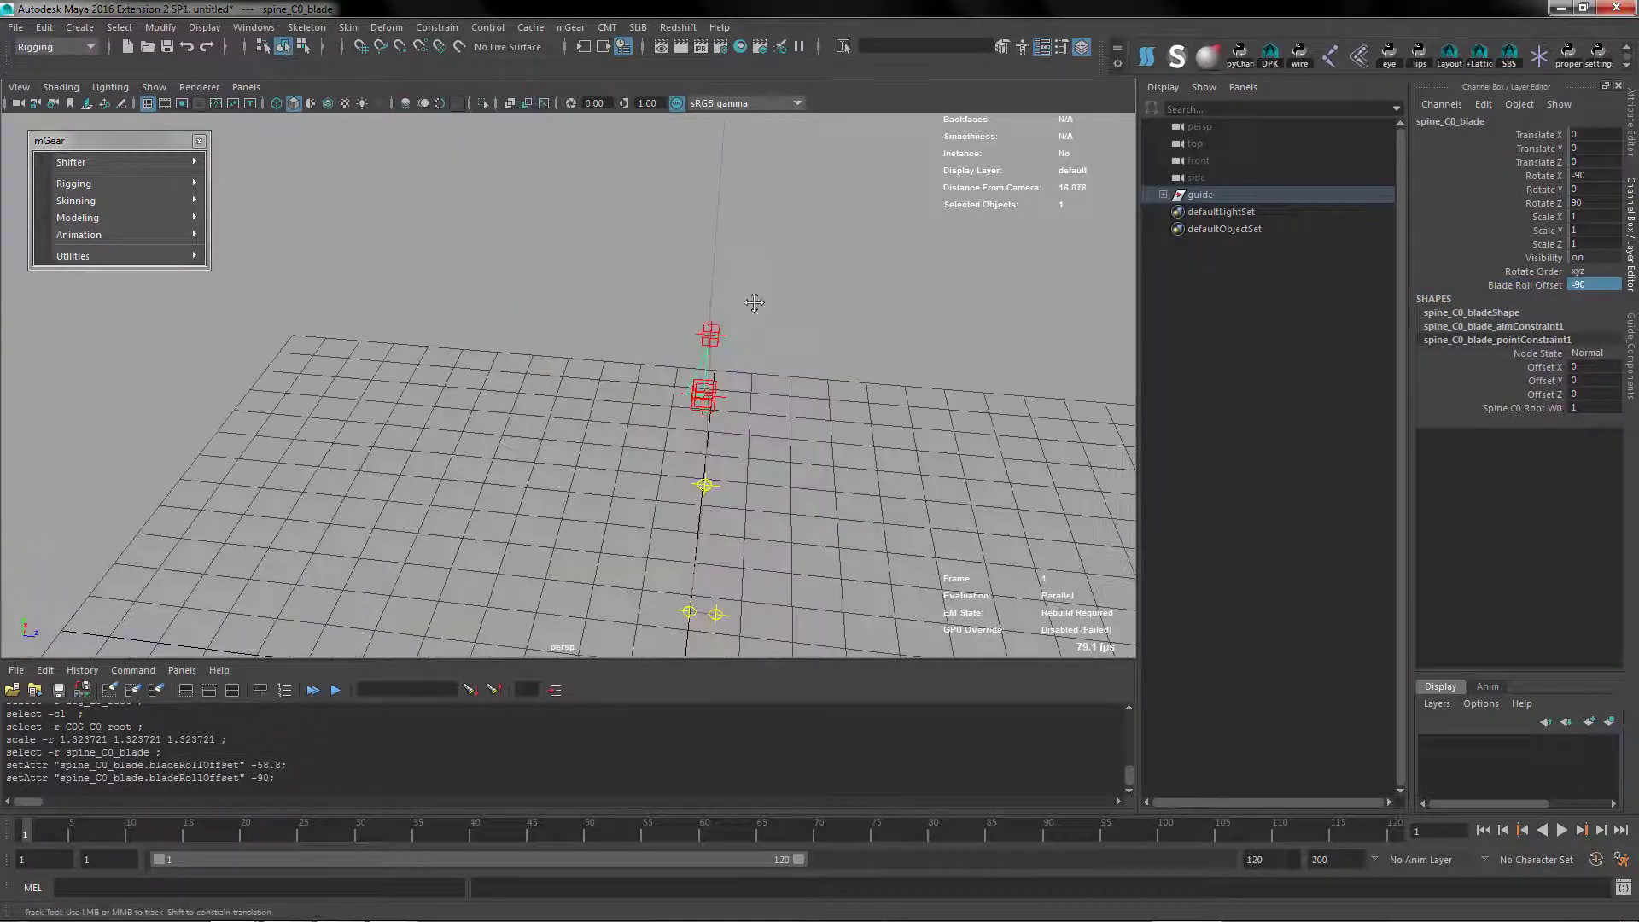
alt+drag(758, 304, 589, 384)
alt+right_drag(589, 385, 601, 382)
alt+drag(600, 383, 689, 331)
click(585, 277)
alt+middle_drag(585, 276, 641, 329)
click(745, 370)
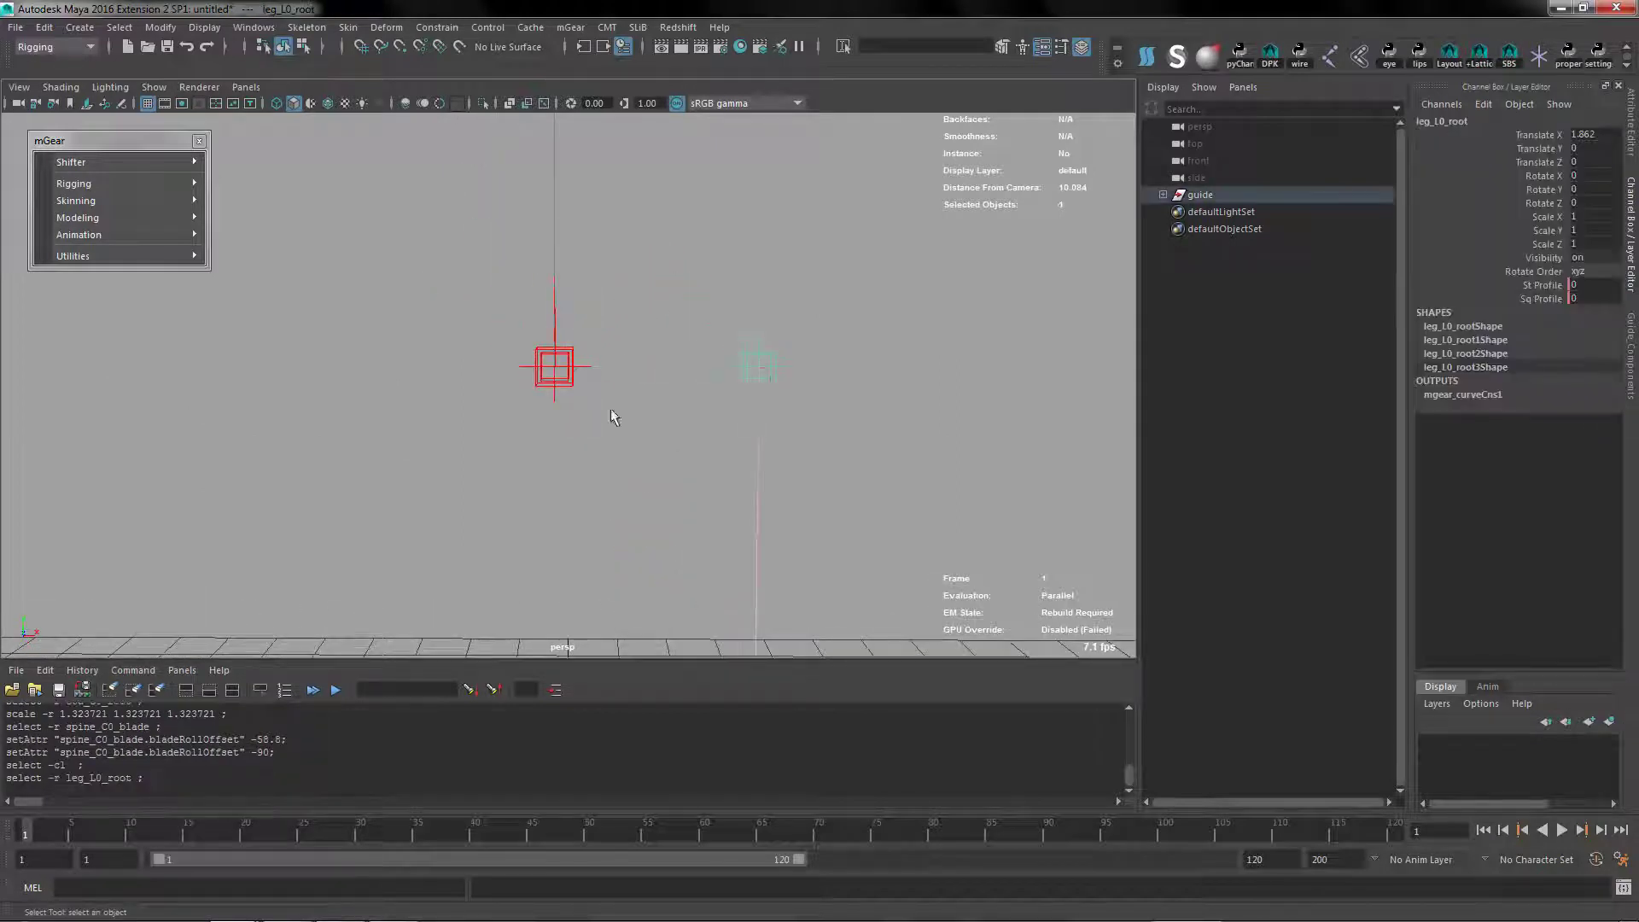
alt+right_drag(611, 408, 626, 494)
shift+click(578, 385)
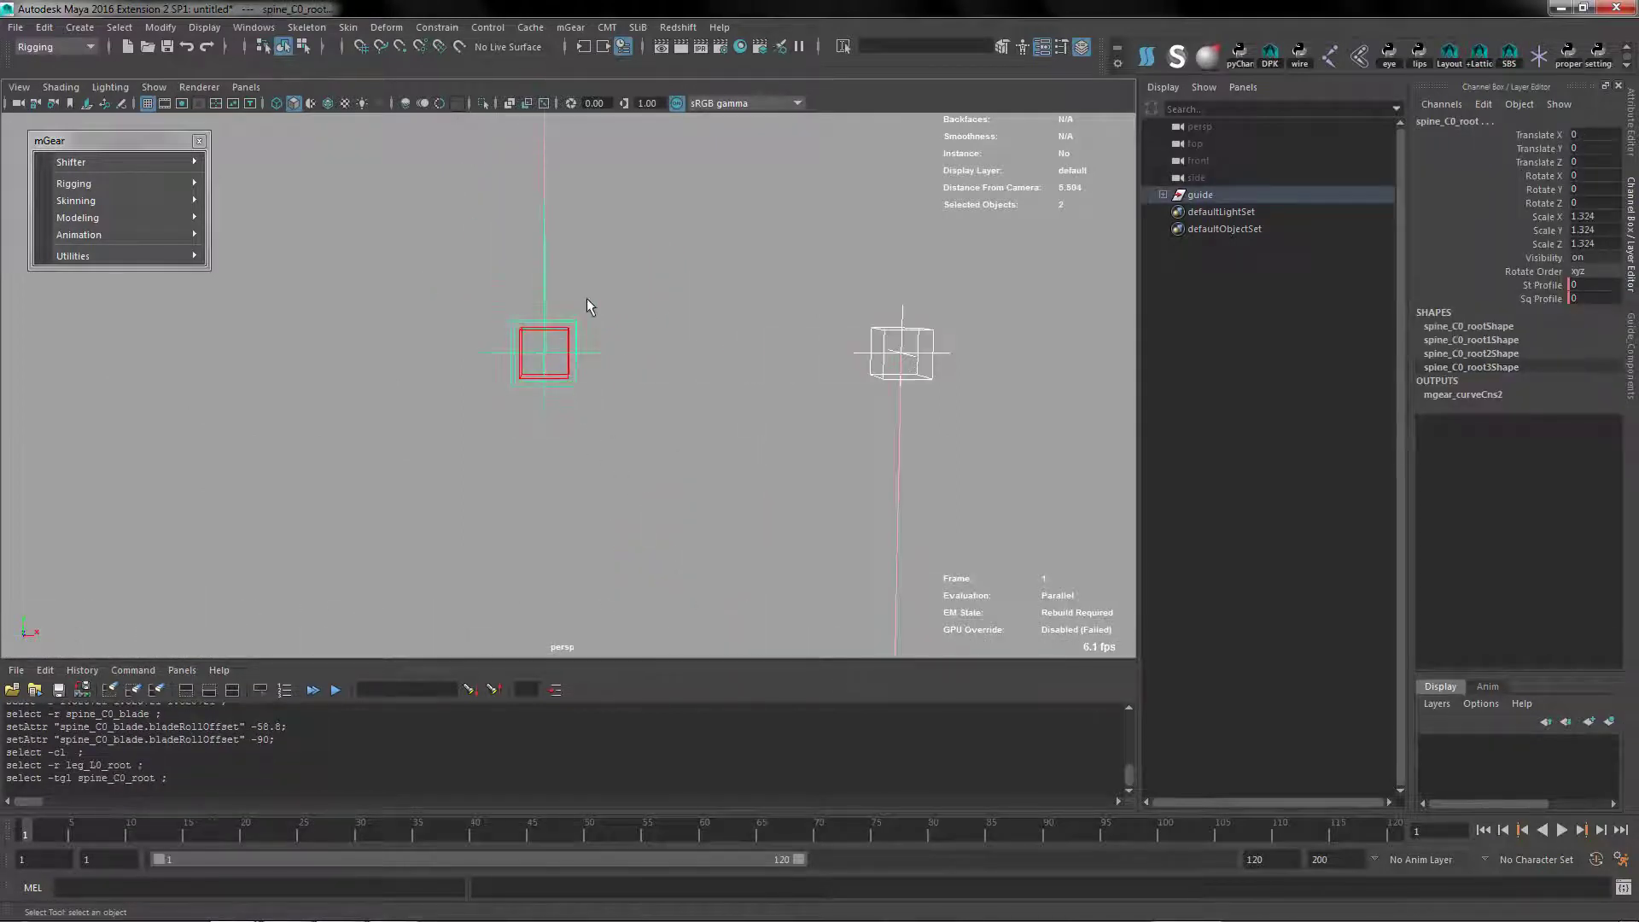
key(p)
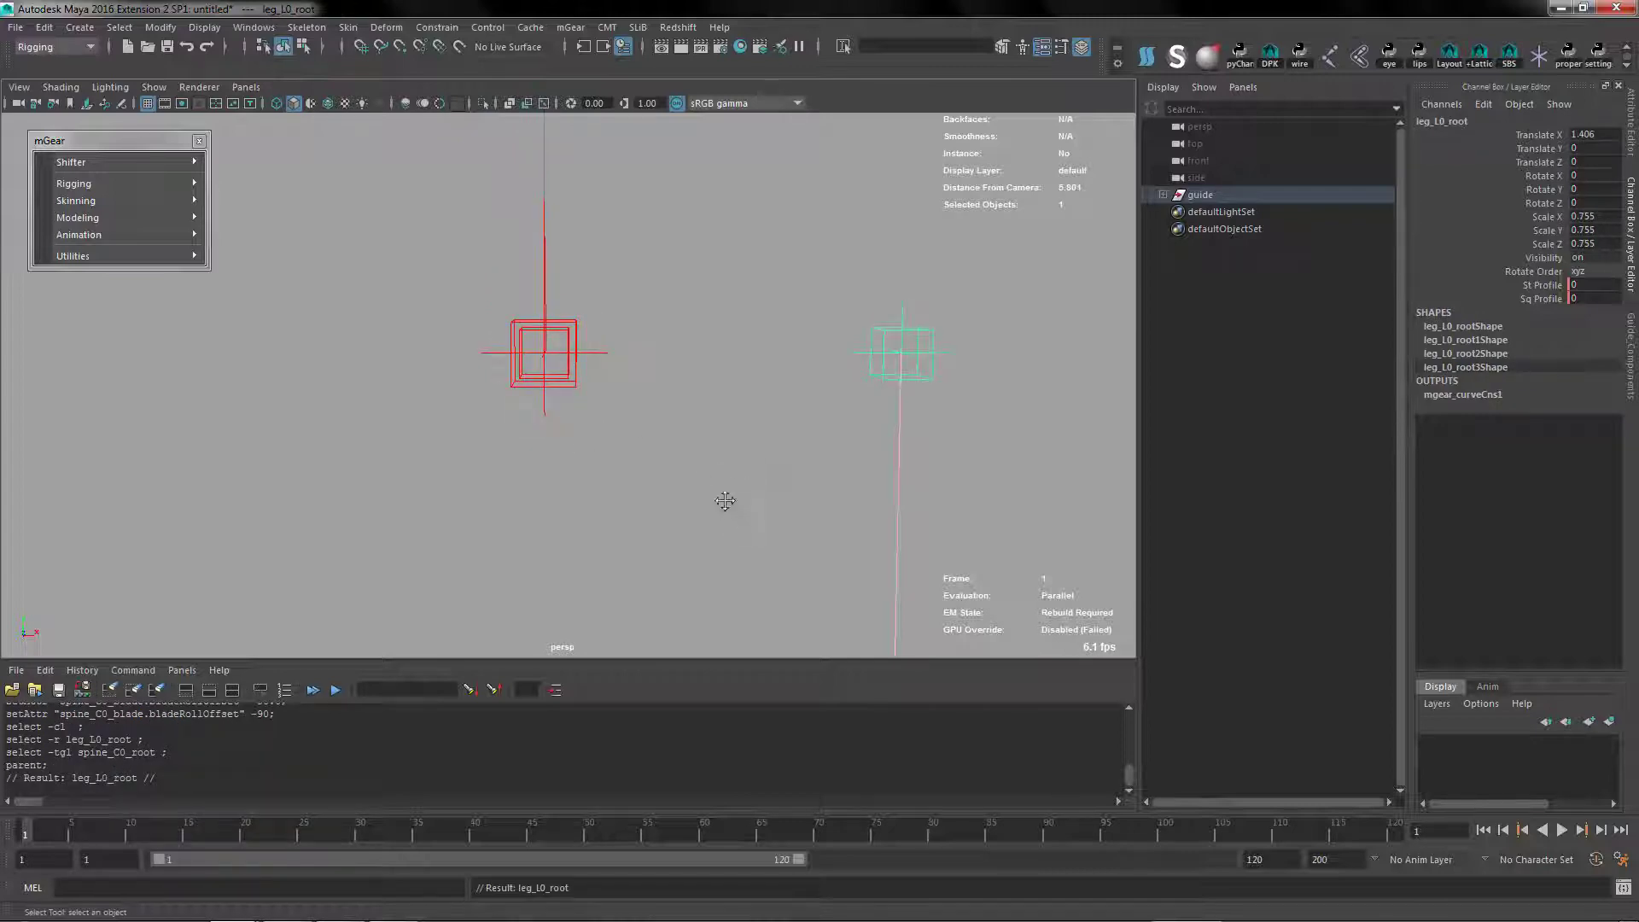
Review the left leg component's main settings, divisions, and IK and UpV reference arrays, and close the settings
alt+middle_drag(725, 501, 700, 356)
alt+right_drag(731, 552, 695, 369)
alt+middle_drag(695, 369, 608, 276)
alt+drag(659, 392, 632, 359)
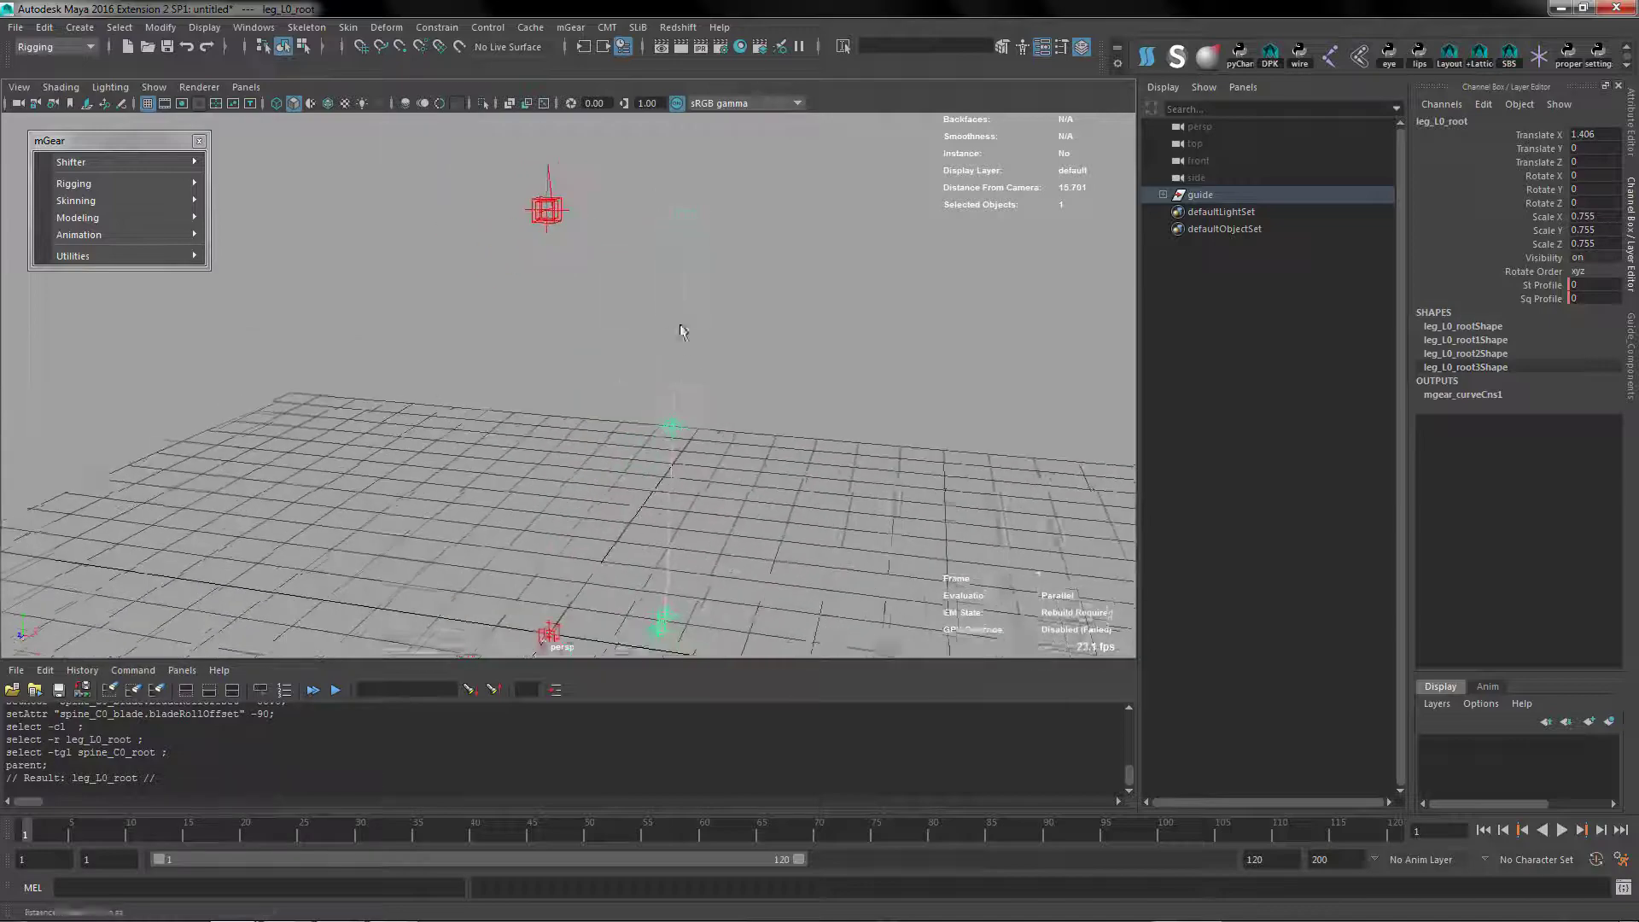
click(679, 265)
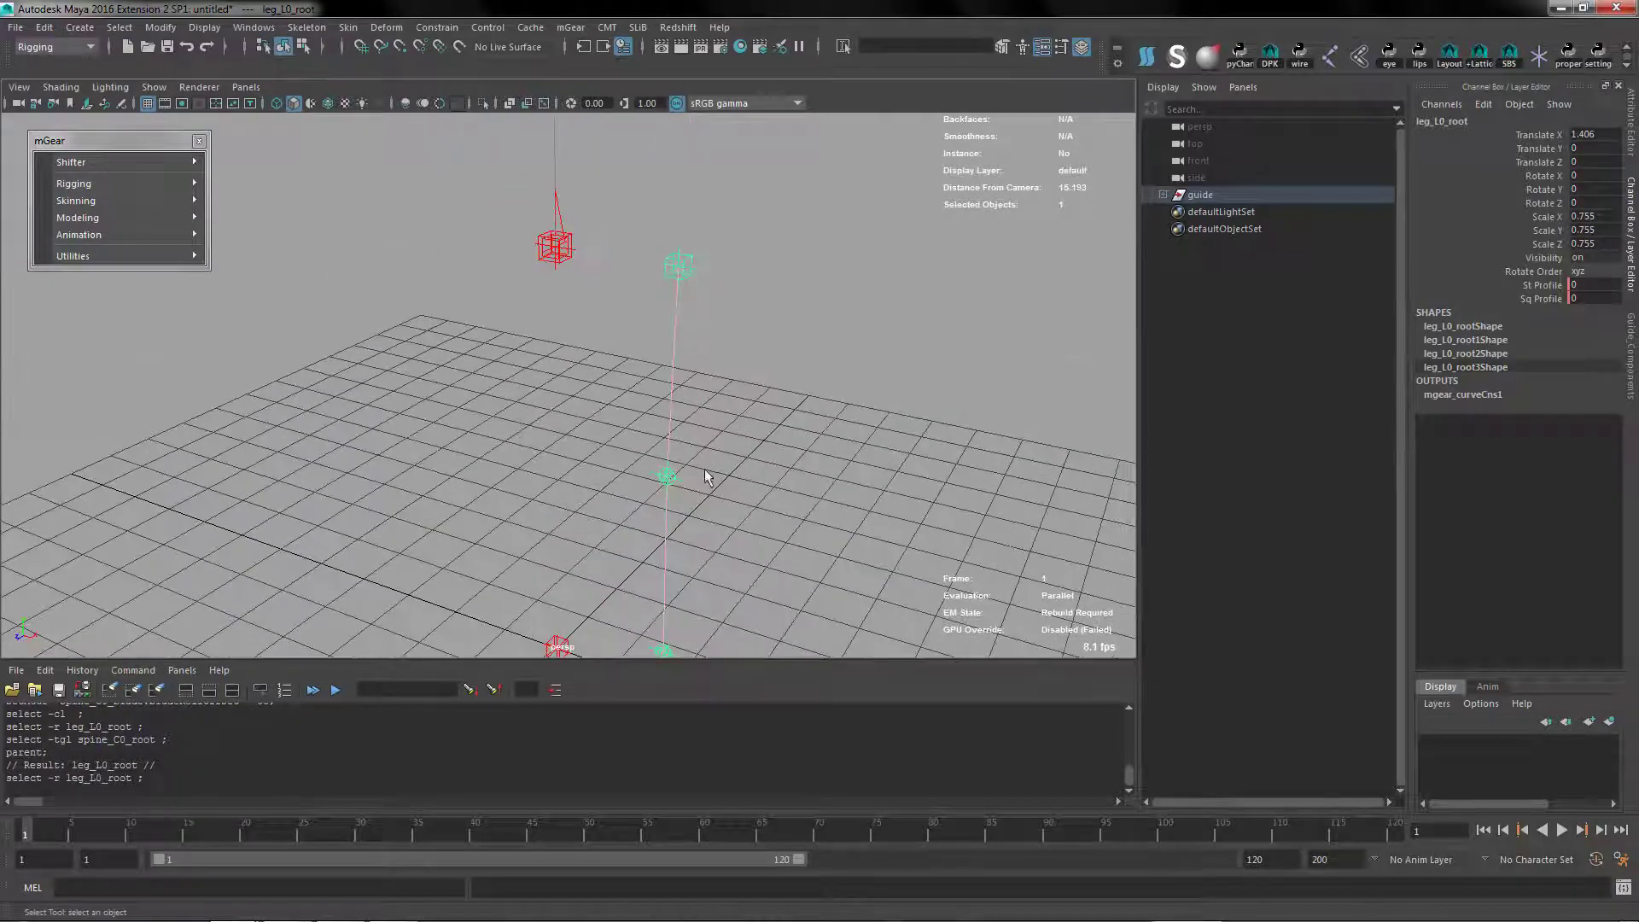
alt+right_drag(642, 445, 637, 343)
key(ctrl+a)
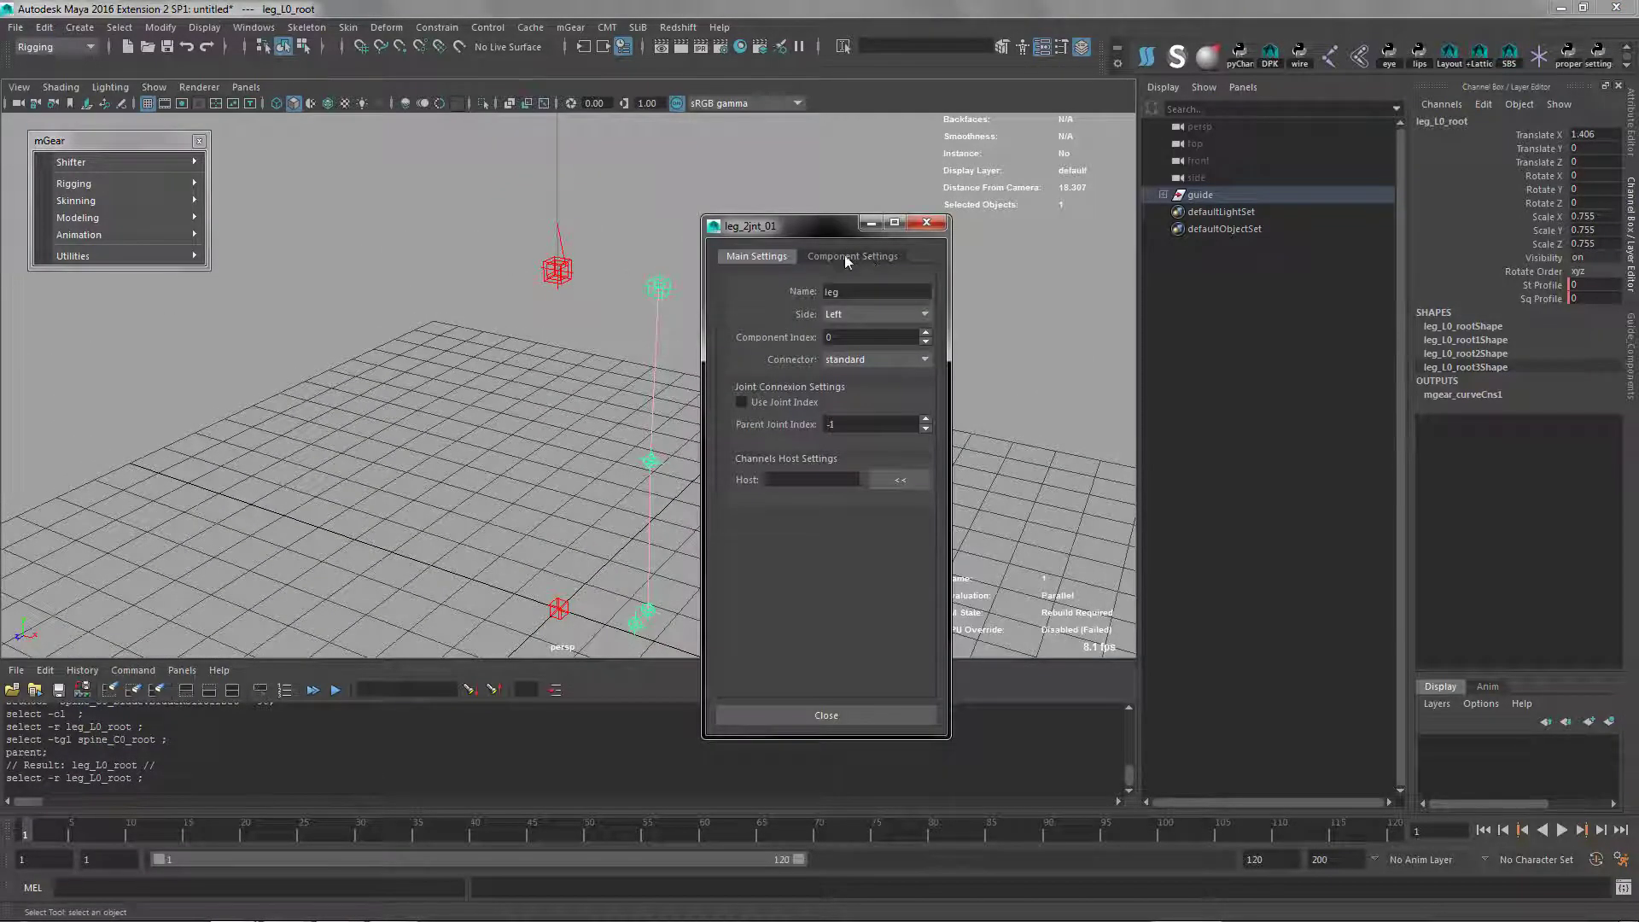
click(885, 258)
drag(771, 226, 842, 129)
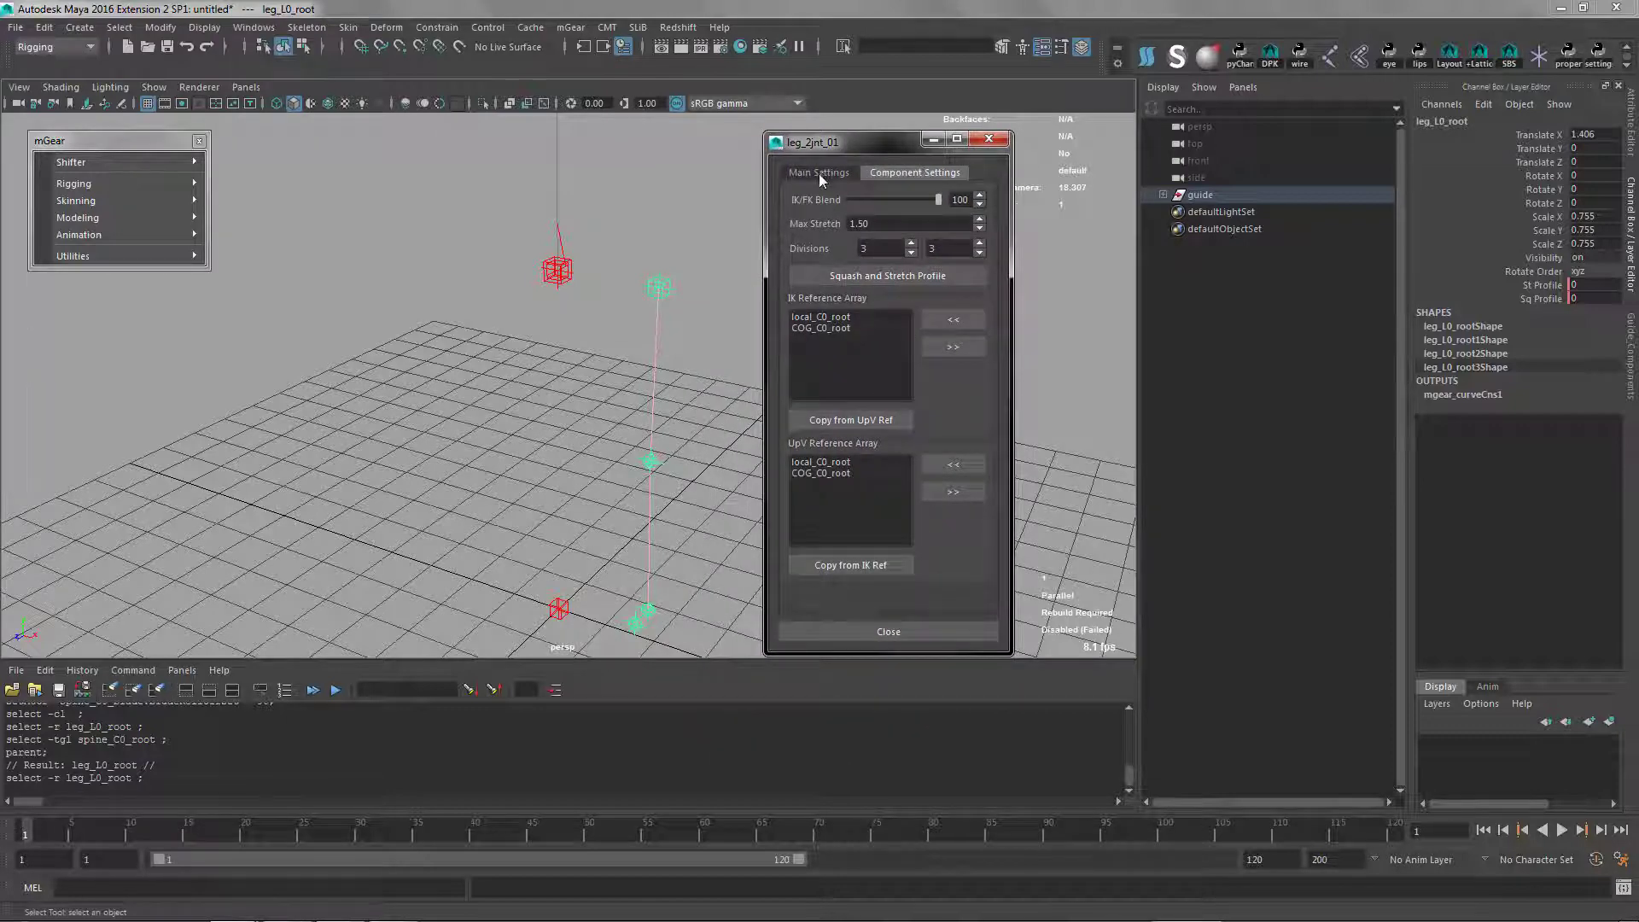
click(821, 174)
click(912, 174)
click(918, 630)
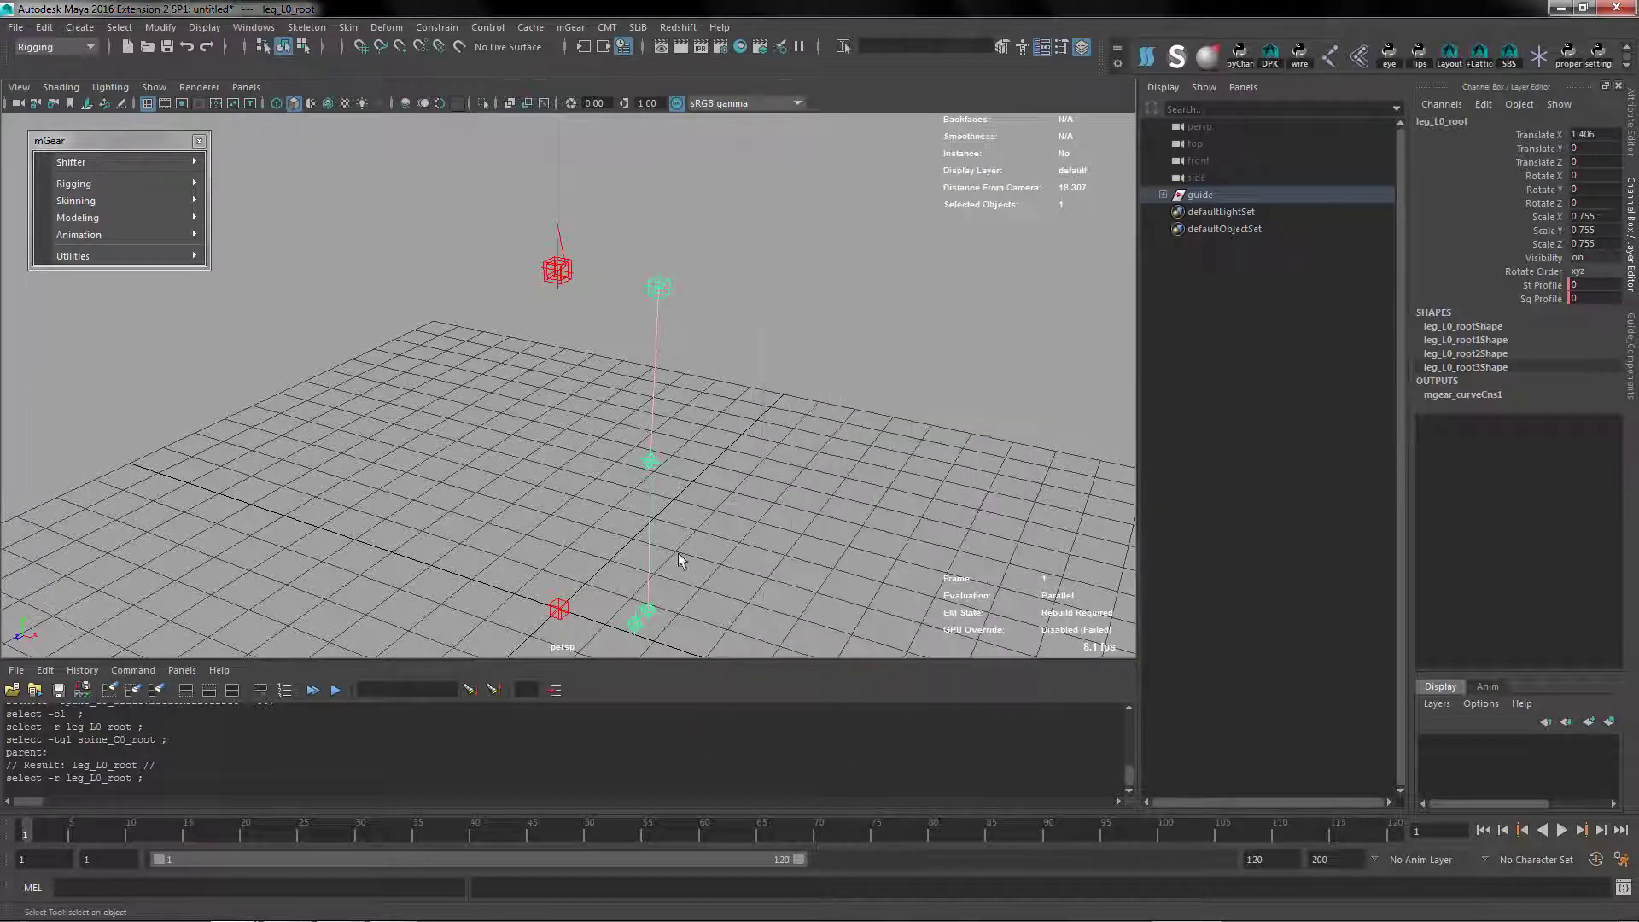
Add a foot_bk_01 component under leg_L0_ankle with 3 joints, direction Z, and spacing 1.0
scroll(680, 558, down, 2)
alt+middle_drag(681, 559, 640, 344)
click(598, 429)
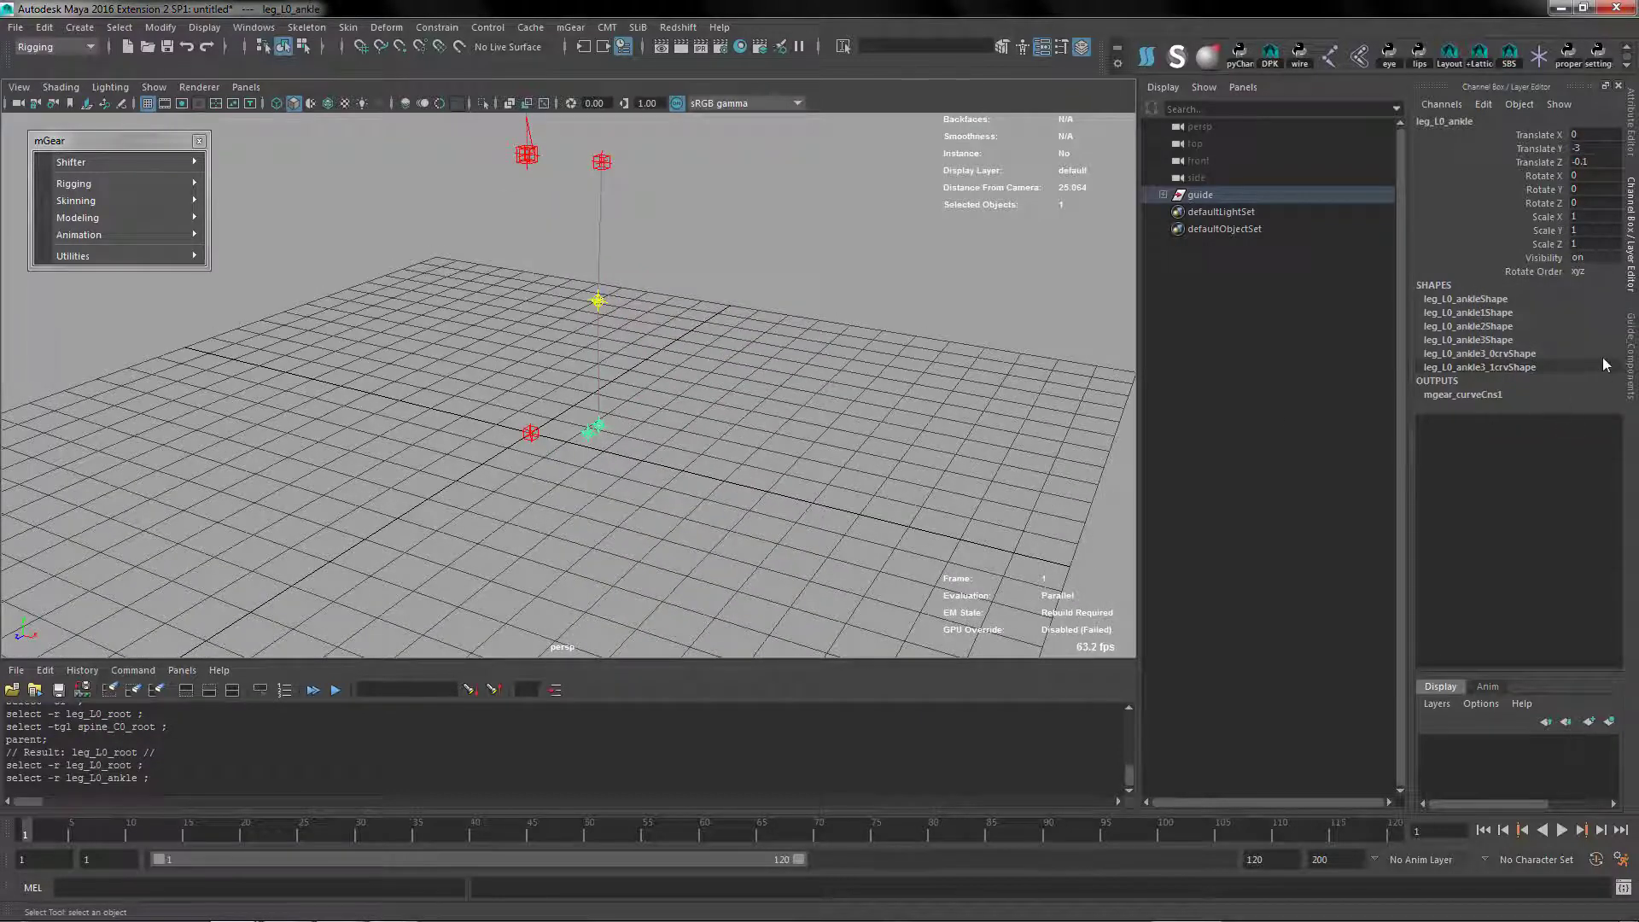
click(1633, 356)
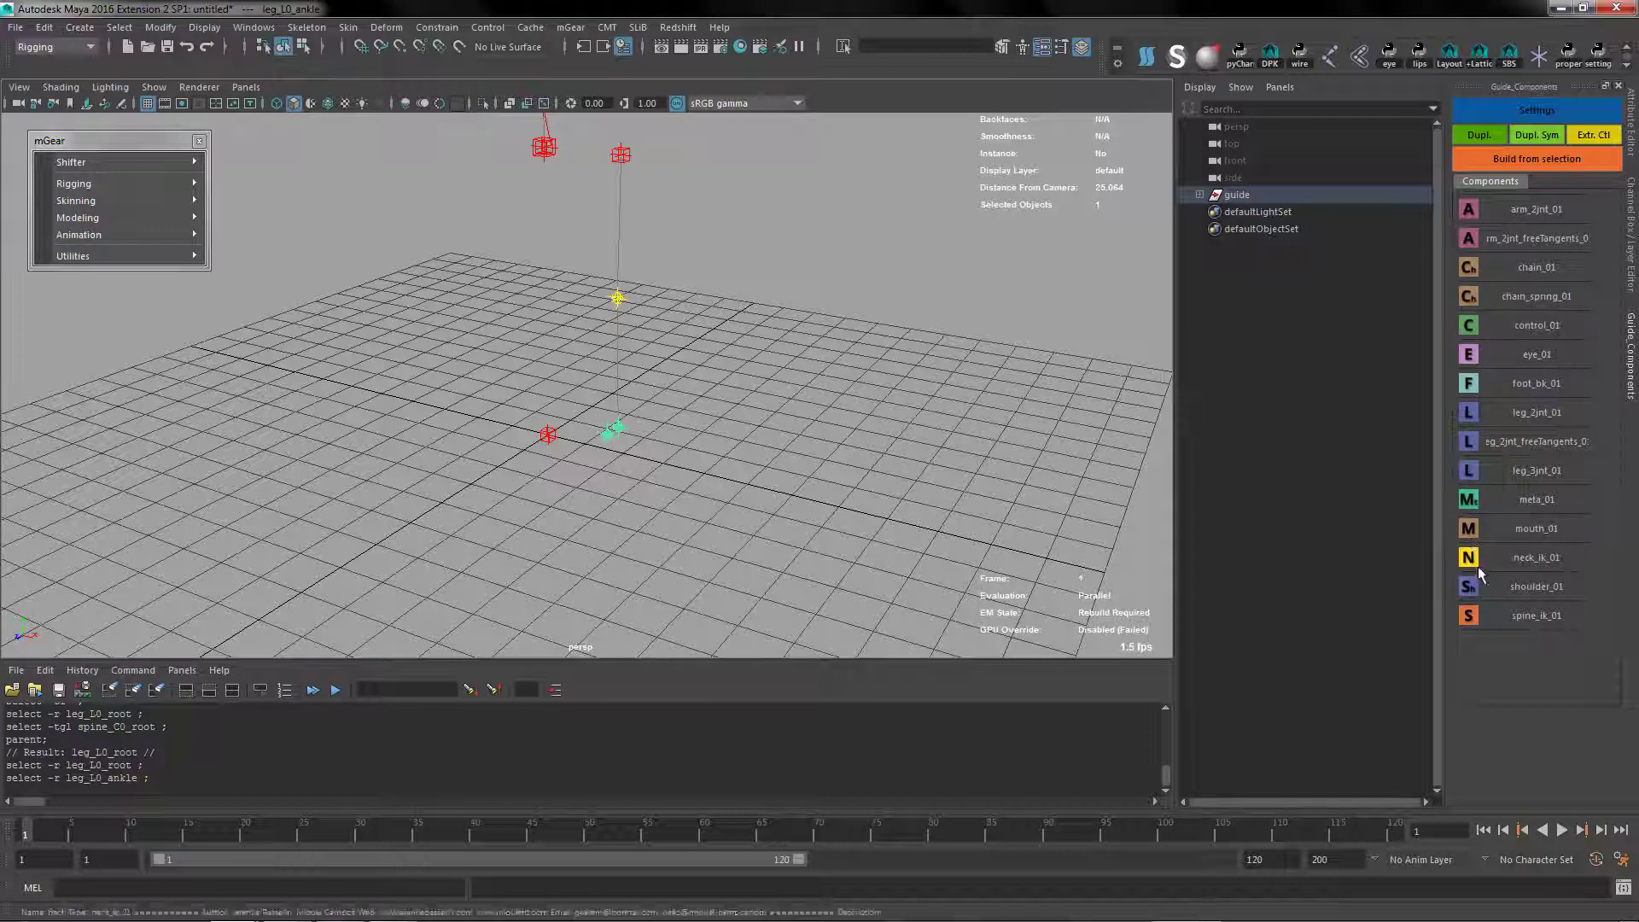
click(1470, 381)
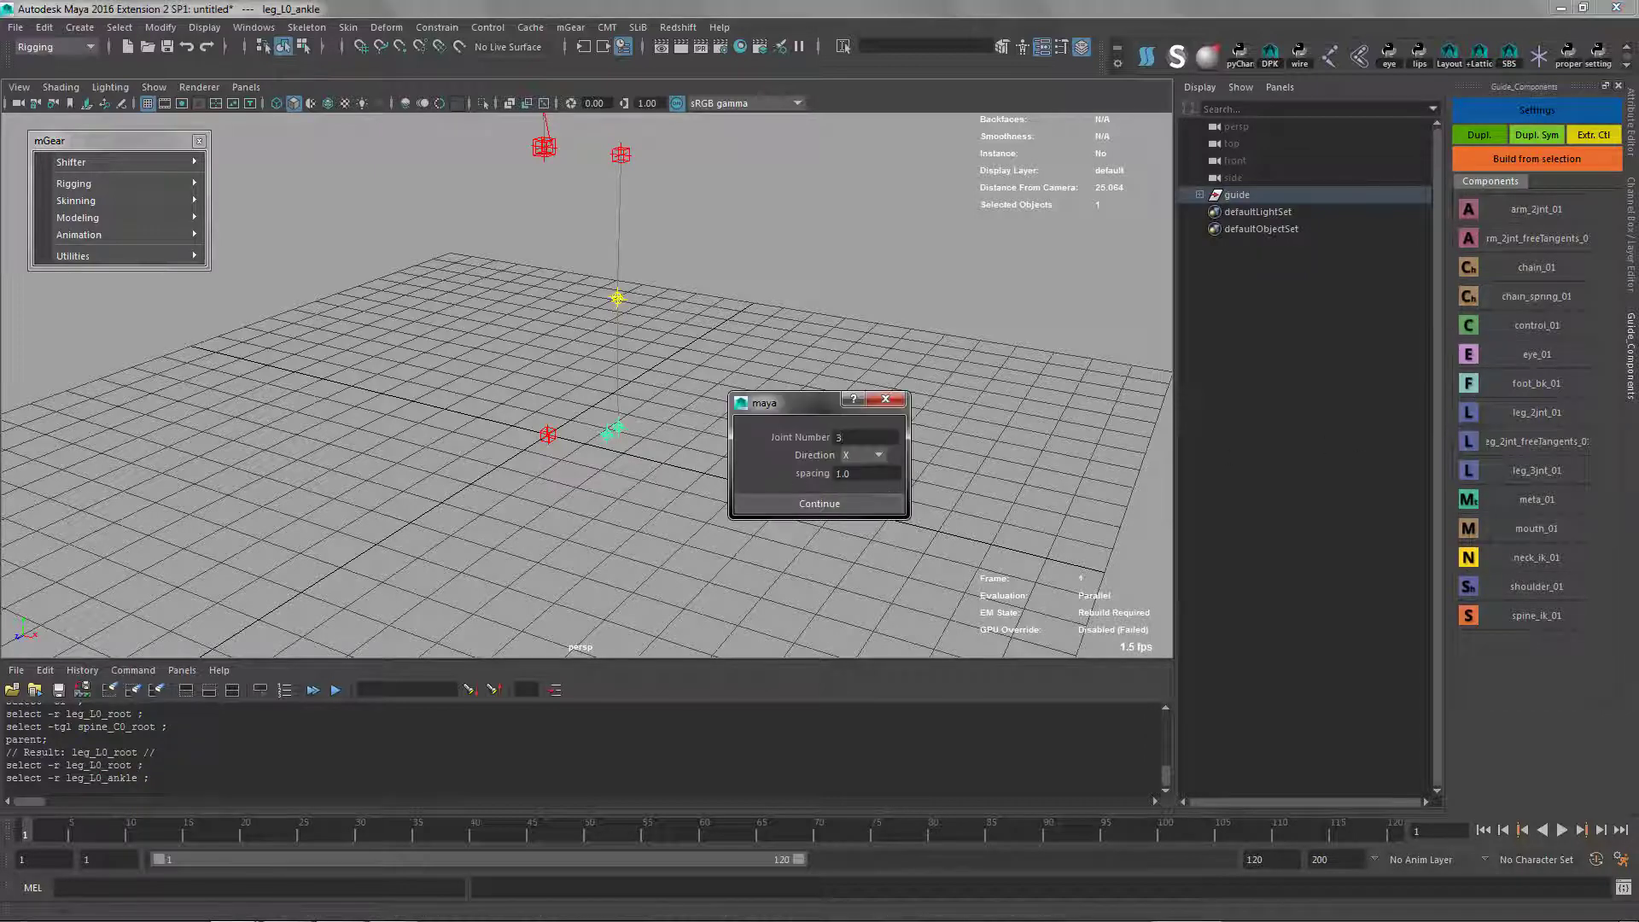
click(868, 458)
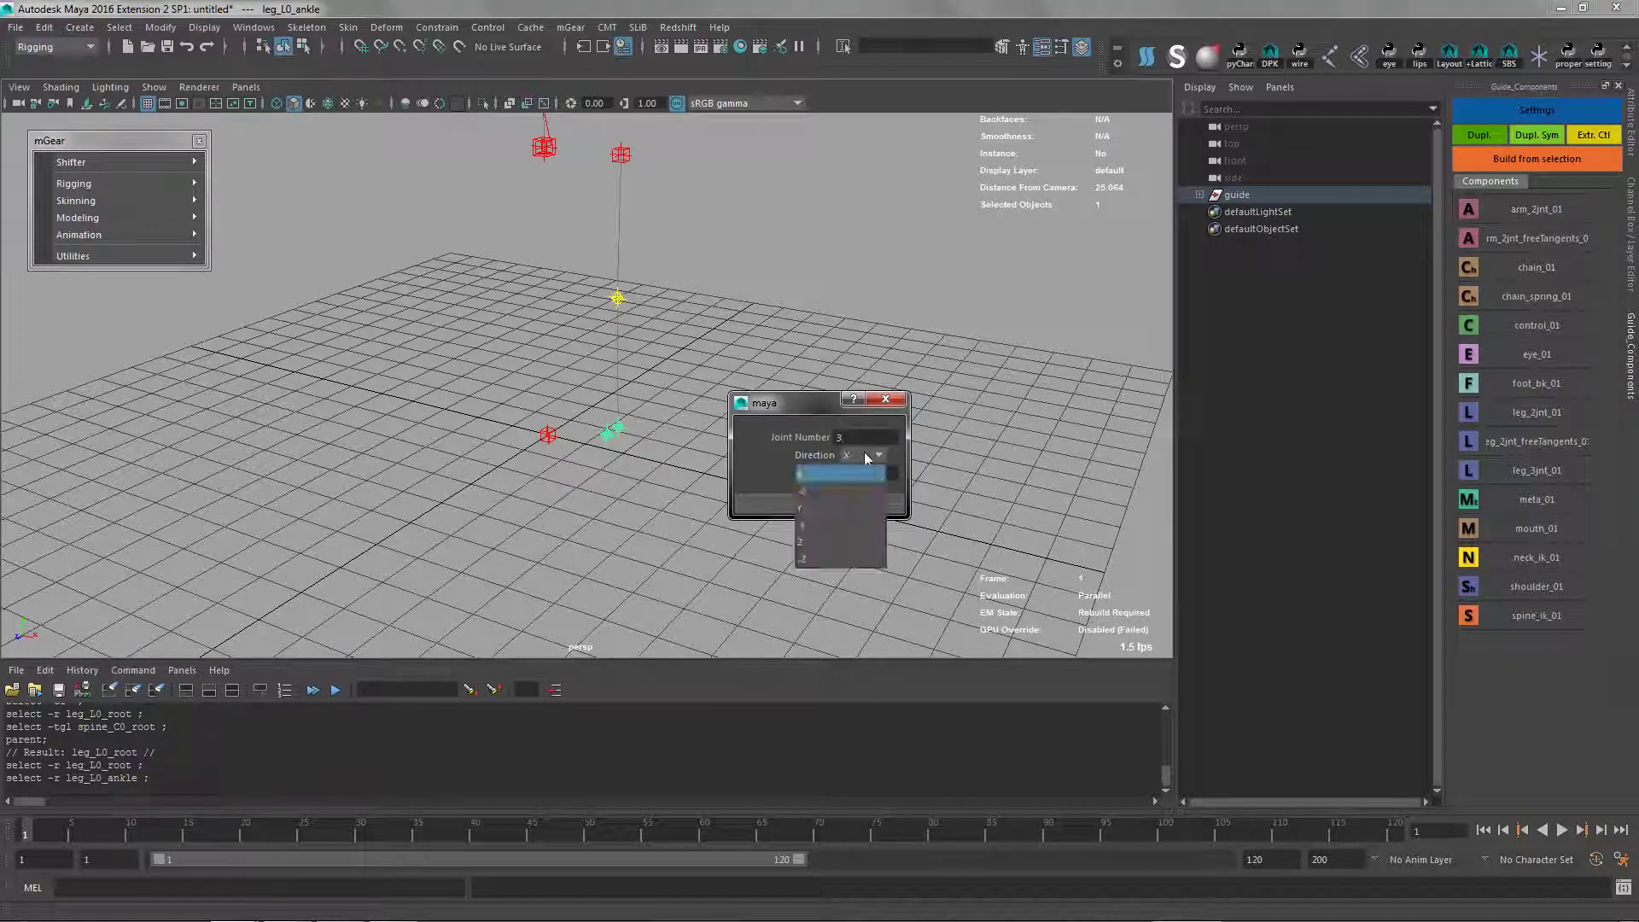
click(827, 541)
click(820, 504)
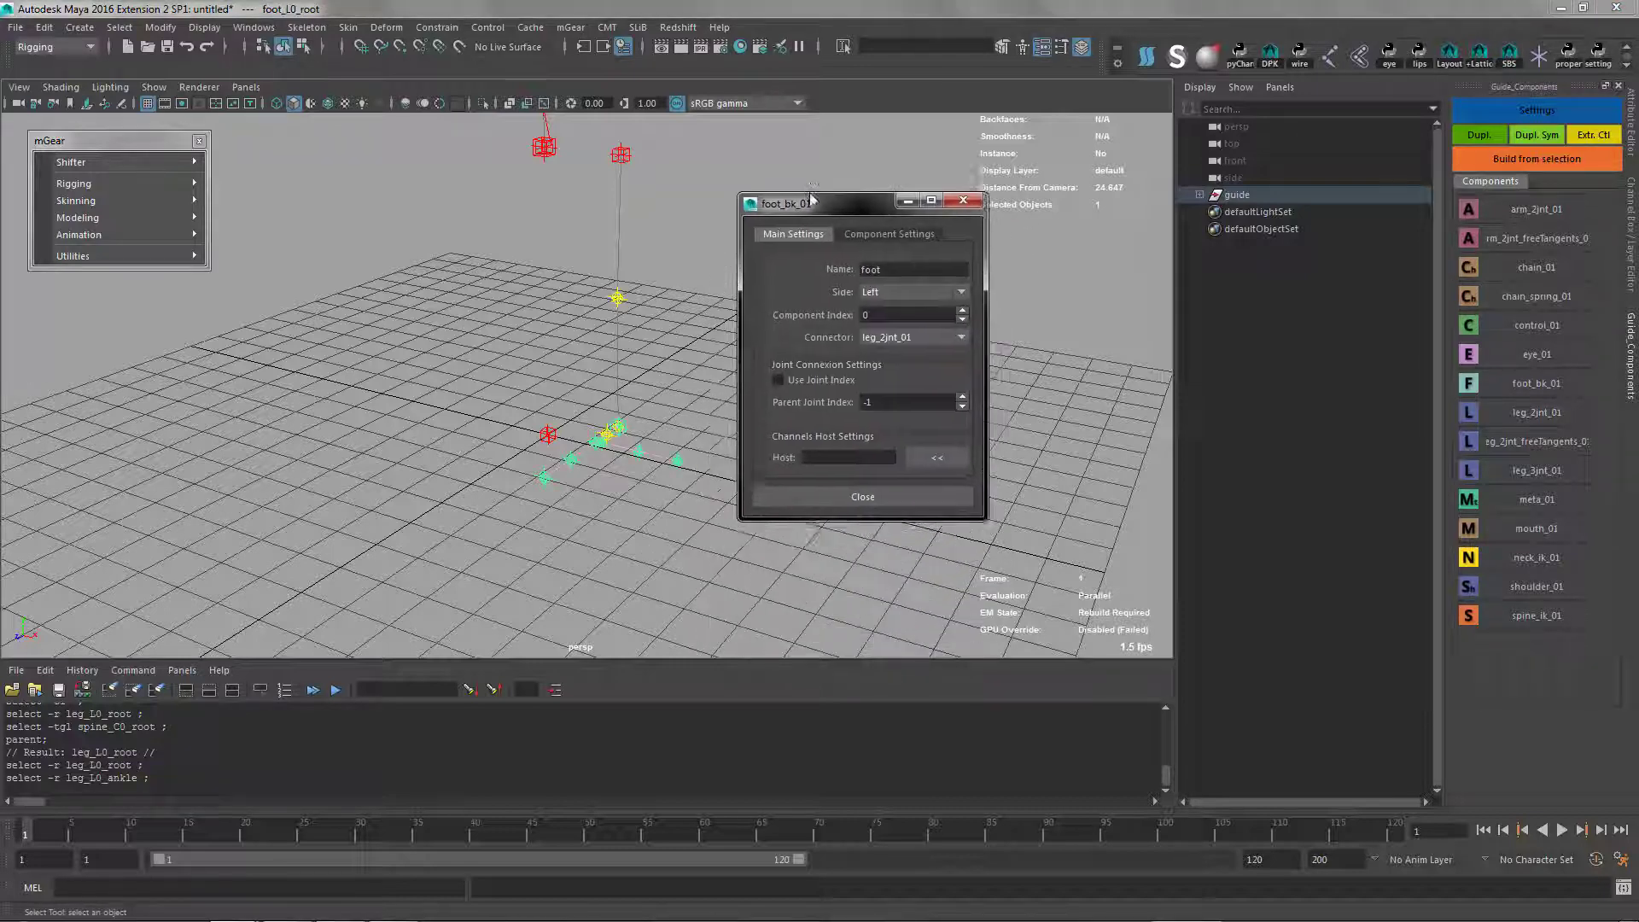
Review the foot component's side, connector, and Use Roll Ctl option, and close its settings
drag(821, 322, 793, 224)
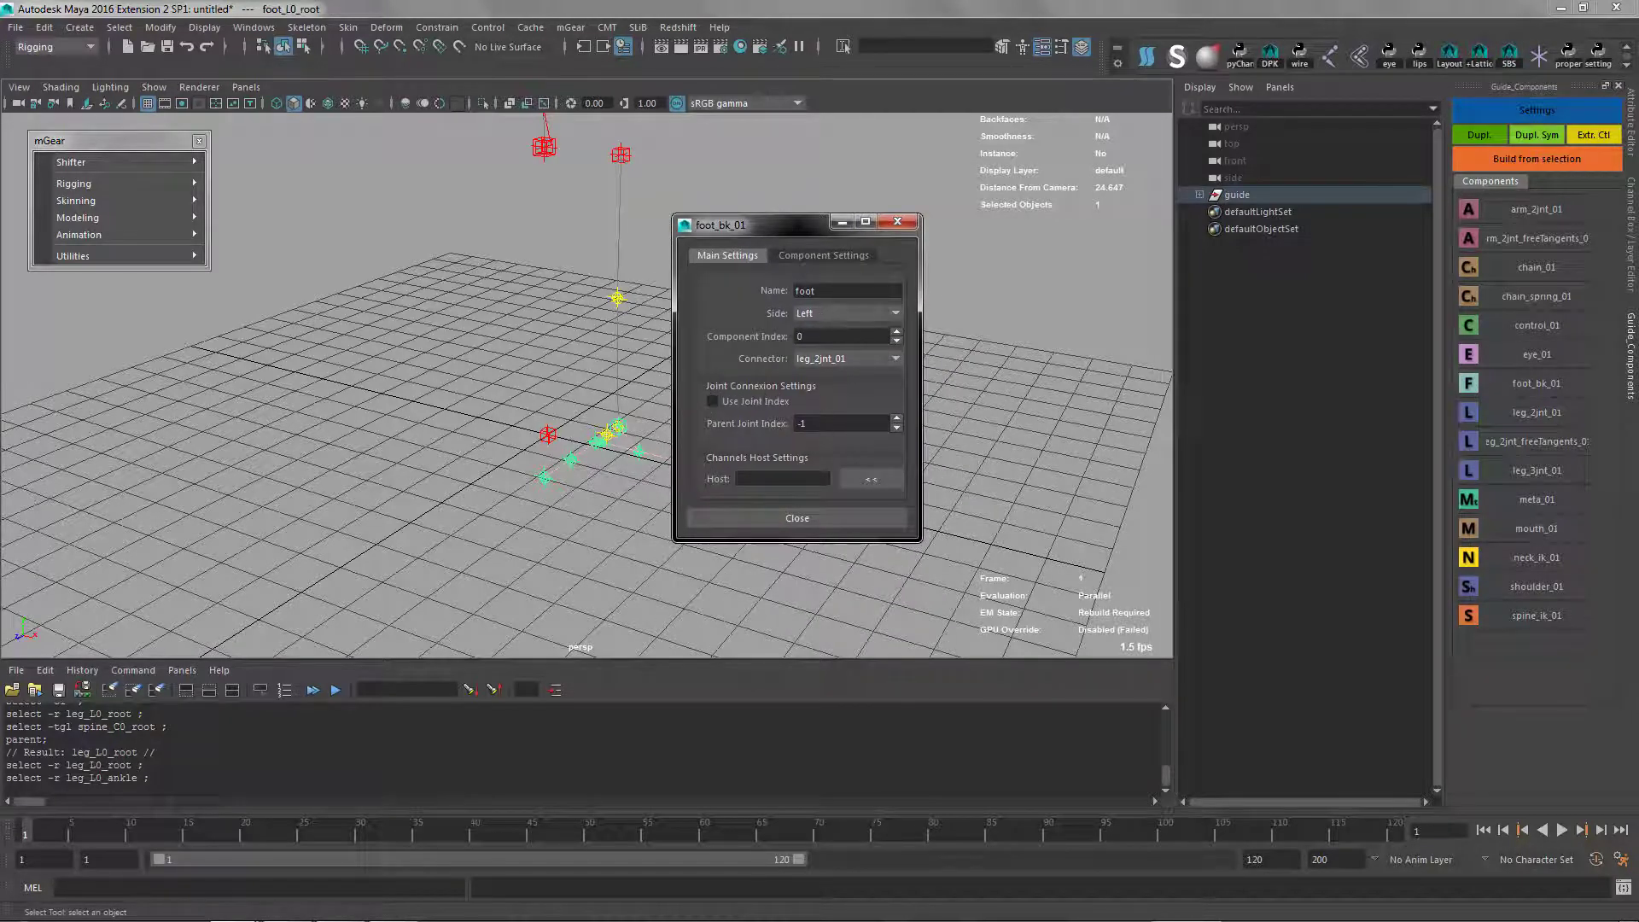
click(820, 256)
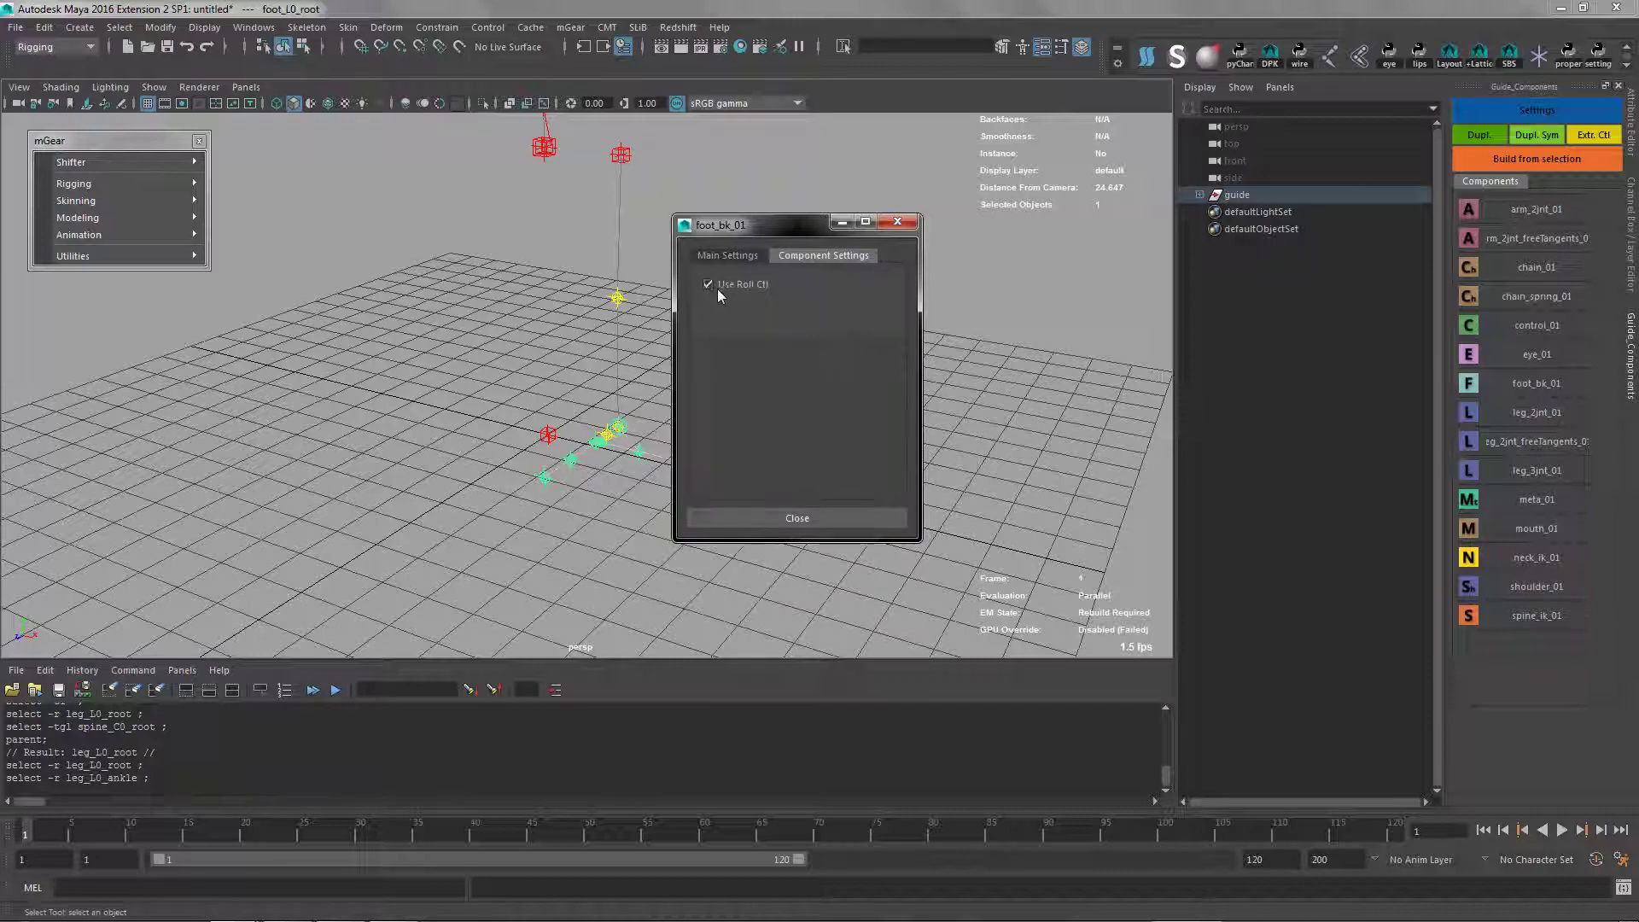
click(765, 288)
click(732, 256)
click(792, 521)
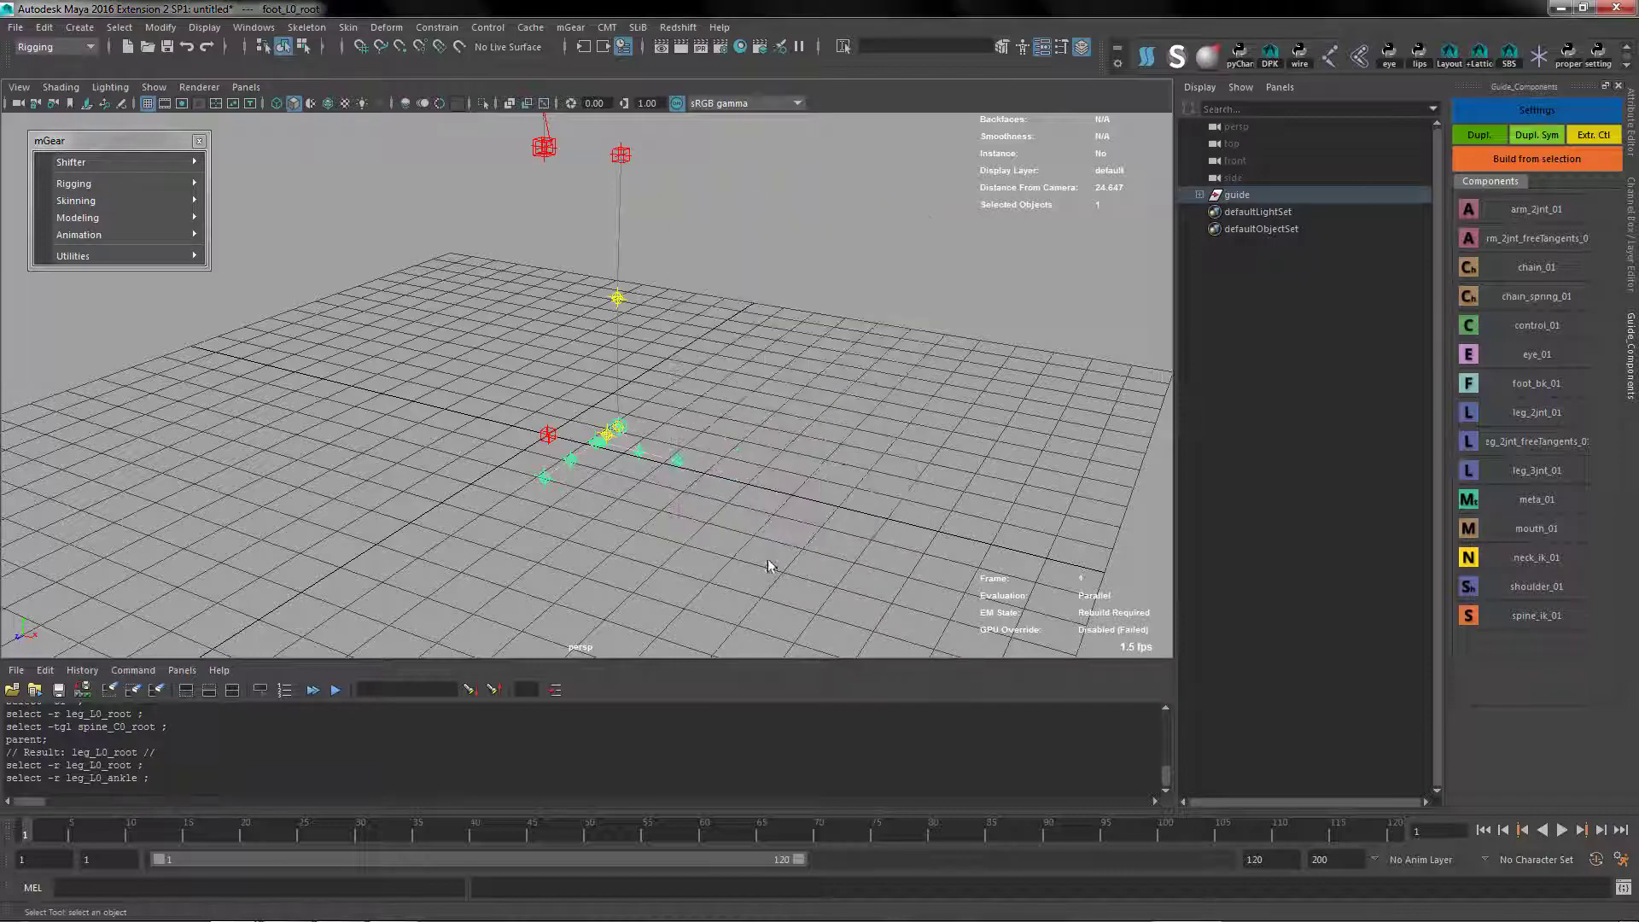
Move foot_L0_0_loc about 0.21 units down in Y and 0.64 units back along negative Z
alt+drag(769, 566, 580, 393)
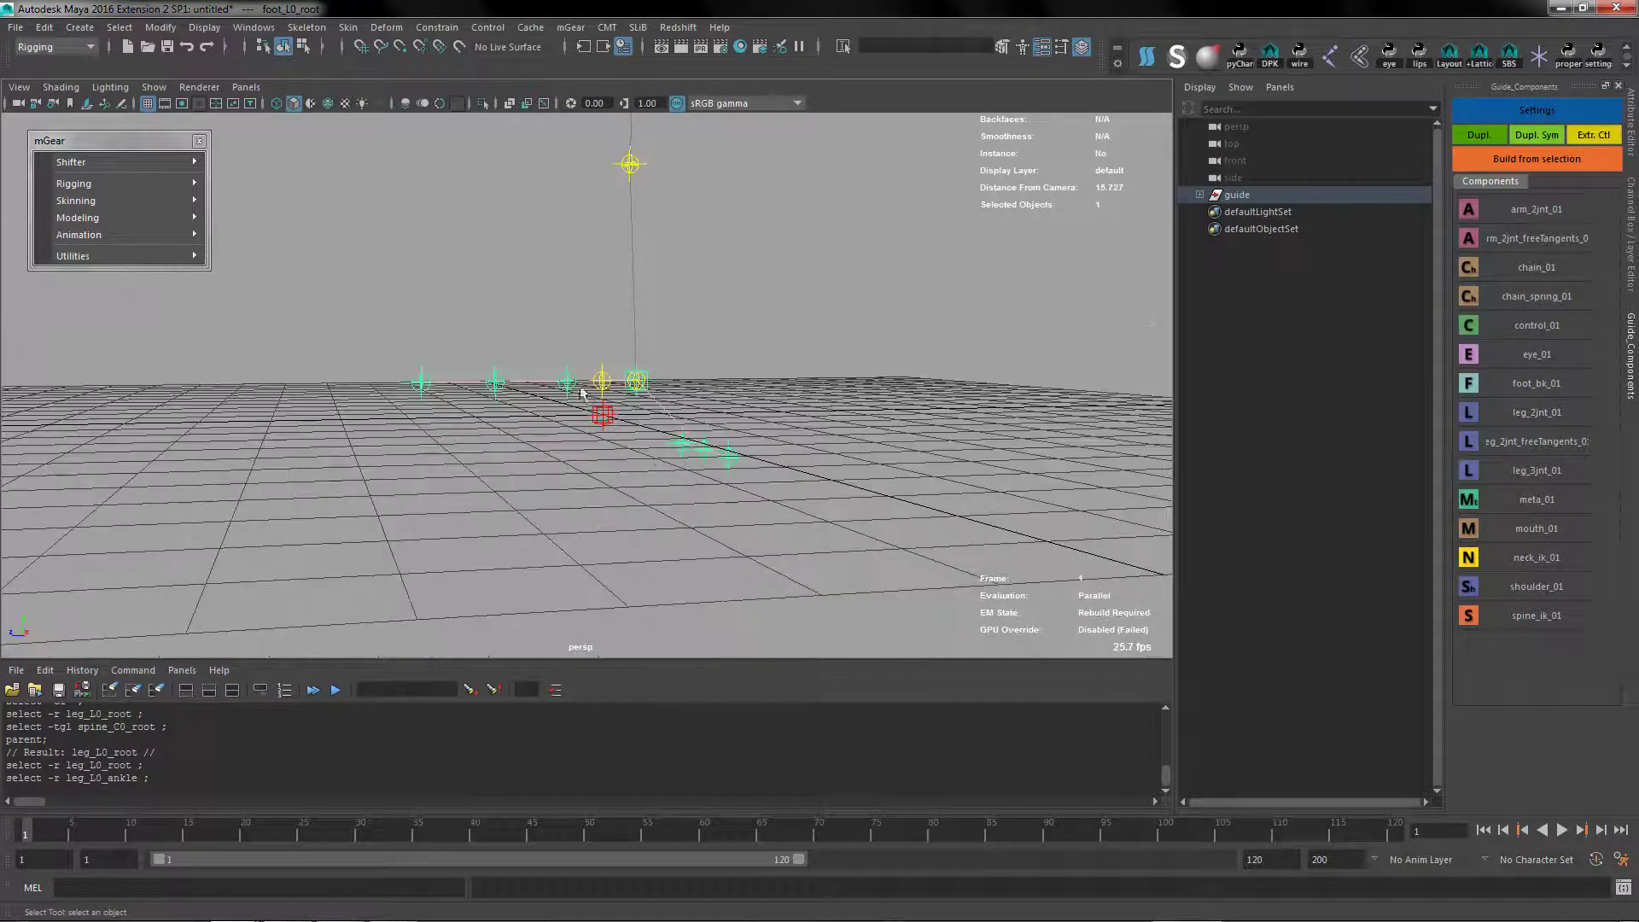
click(567, 381)
key(w)
mouse_move(569, 330)
mouse_down()
mouse_move(569, 389)
mouse_move(568, 369)
mouse_move(538, 363)
mouse_move(557, 345)
mouse_up()
alt+drag(574, 380, 546, 413)
Lower foot_L0_1_loc by about 0.19 units in Y
key(q)
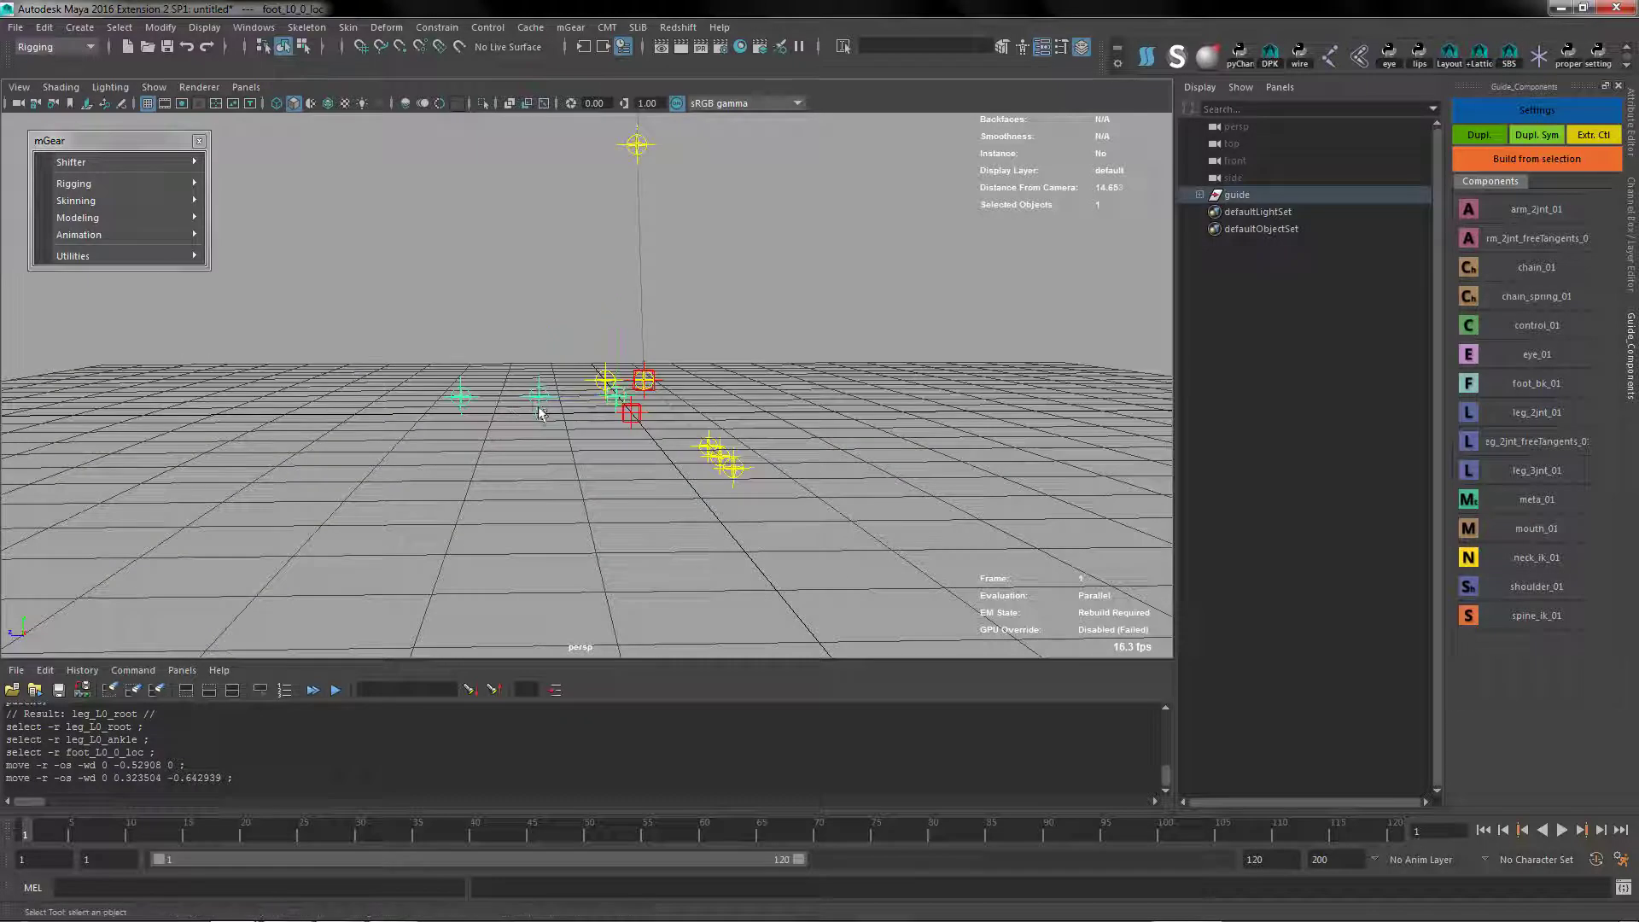
click(538, 397)
key(w)
drag(536, 329, 537, 353)
alt+right_drag(541, 480, 562, 457)
alt+drag(559, 457, 536, 352)
Switch the numeric input to Absolute transform and set the Y position of foot_L0_2_loc to 0
click(412, 426)
alt+right_drag(413, 432, 700, 175)
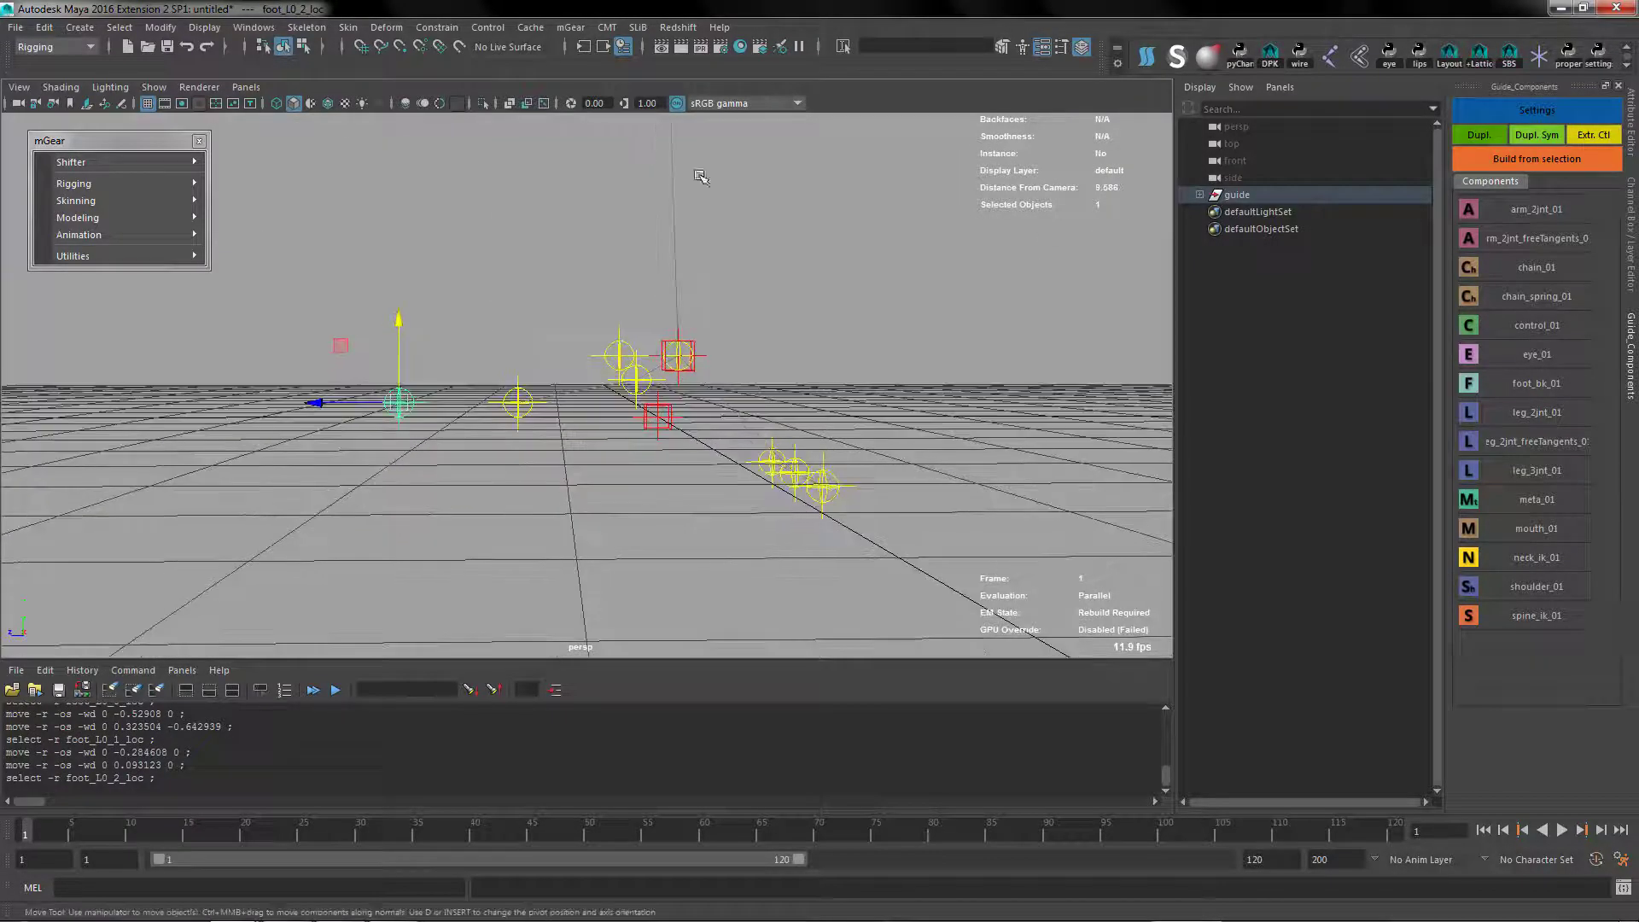
click(847, 44)
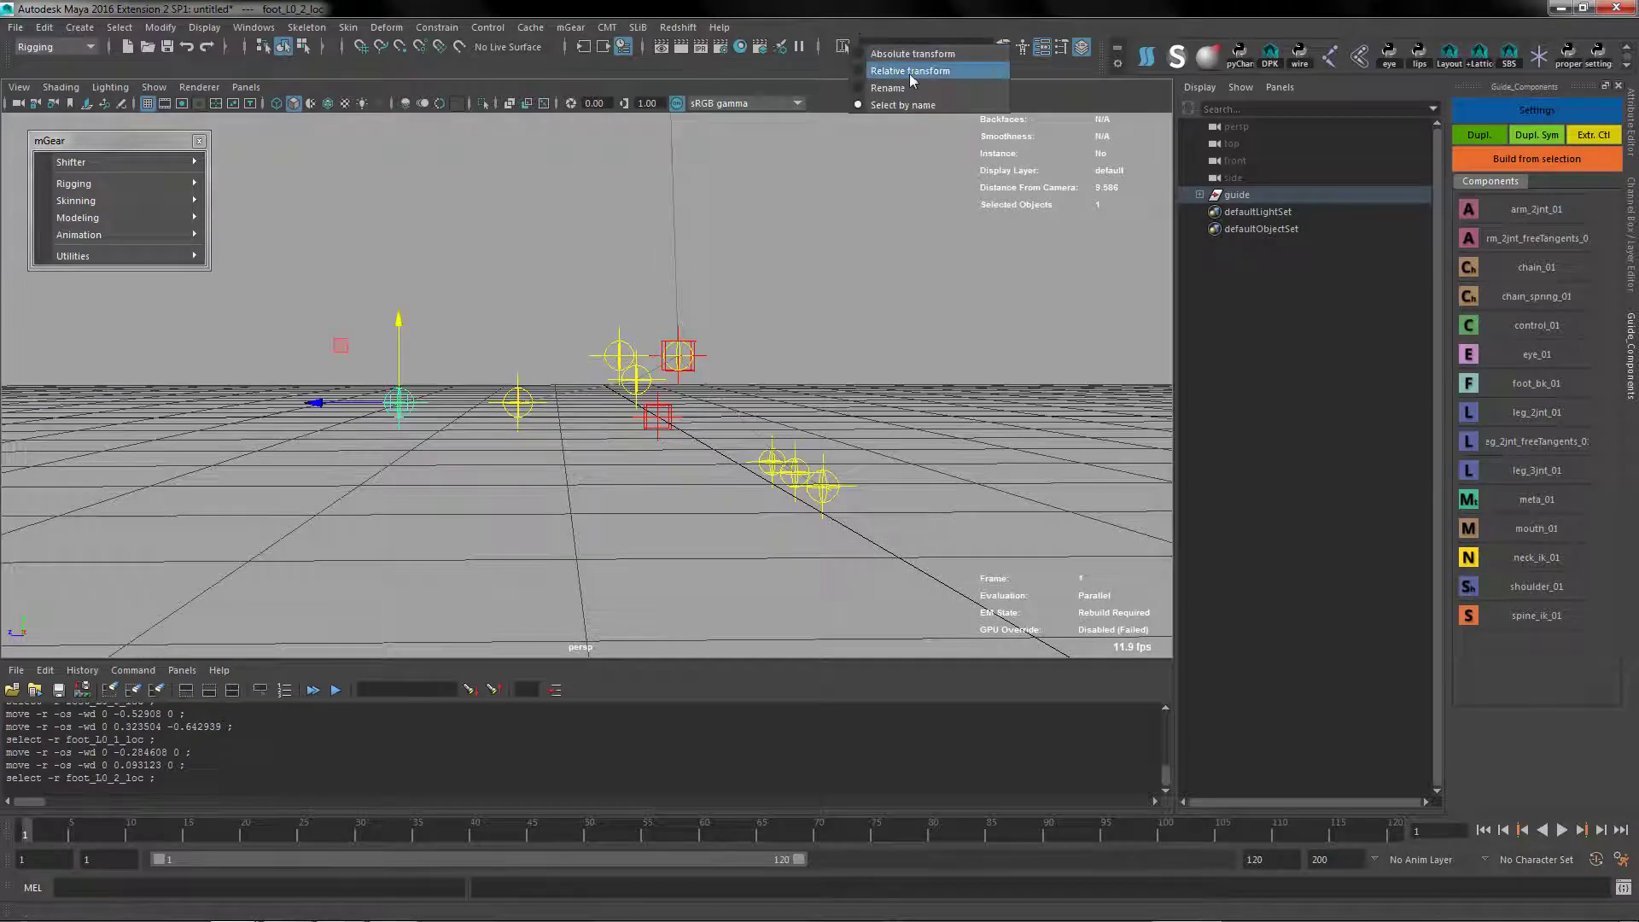
click(917, 56)
mouse_move(400, 433)
alt+mouse_down()
mouse_move(405, 472)
mouse_move(408, 446)
alt+mouse_up()
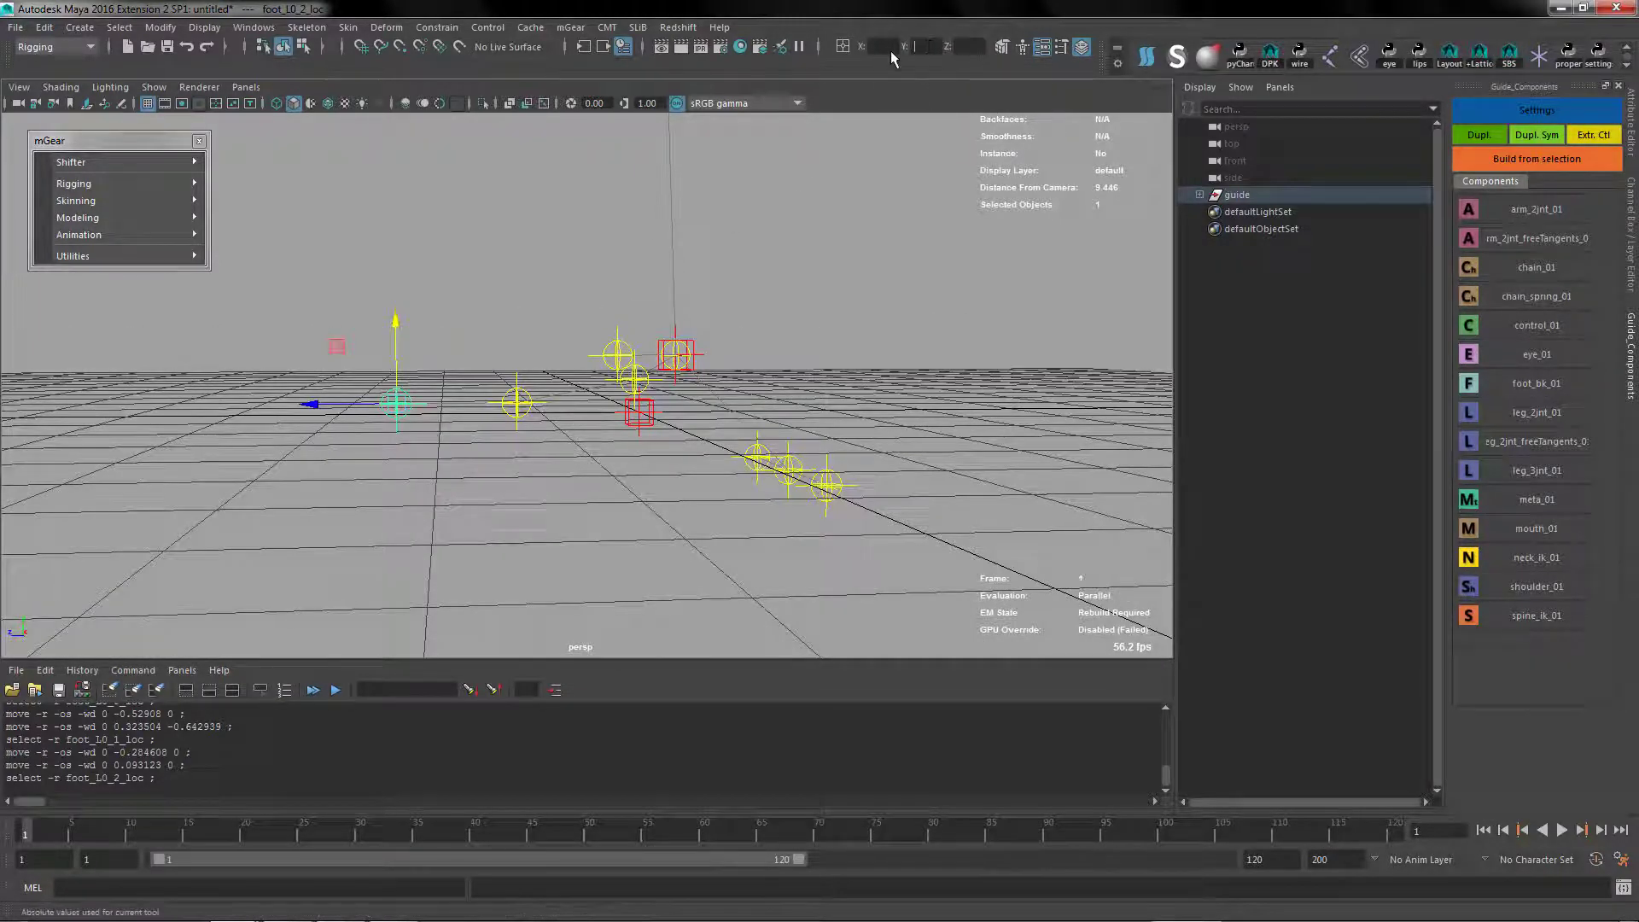
text(0)
key(Return)
Set the absolute Y position of the foot's outpivot, heel, and inpivot locators to 0
alt+middle_drag(735, 412, 668, 367)
alt+drag(667, 367, 649, 367)
drag(707, 419, 790, 479)
click(894, 55)
key(Tab)
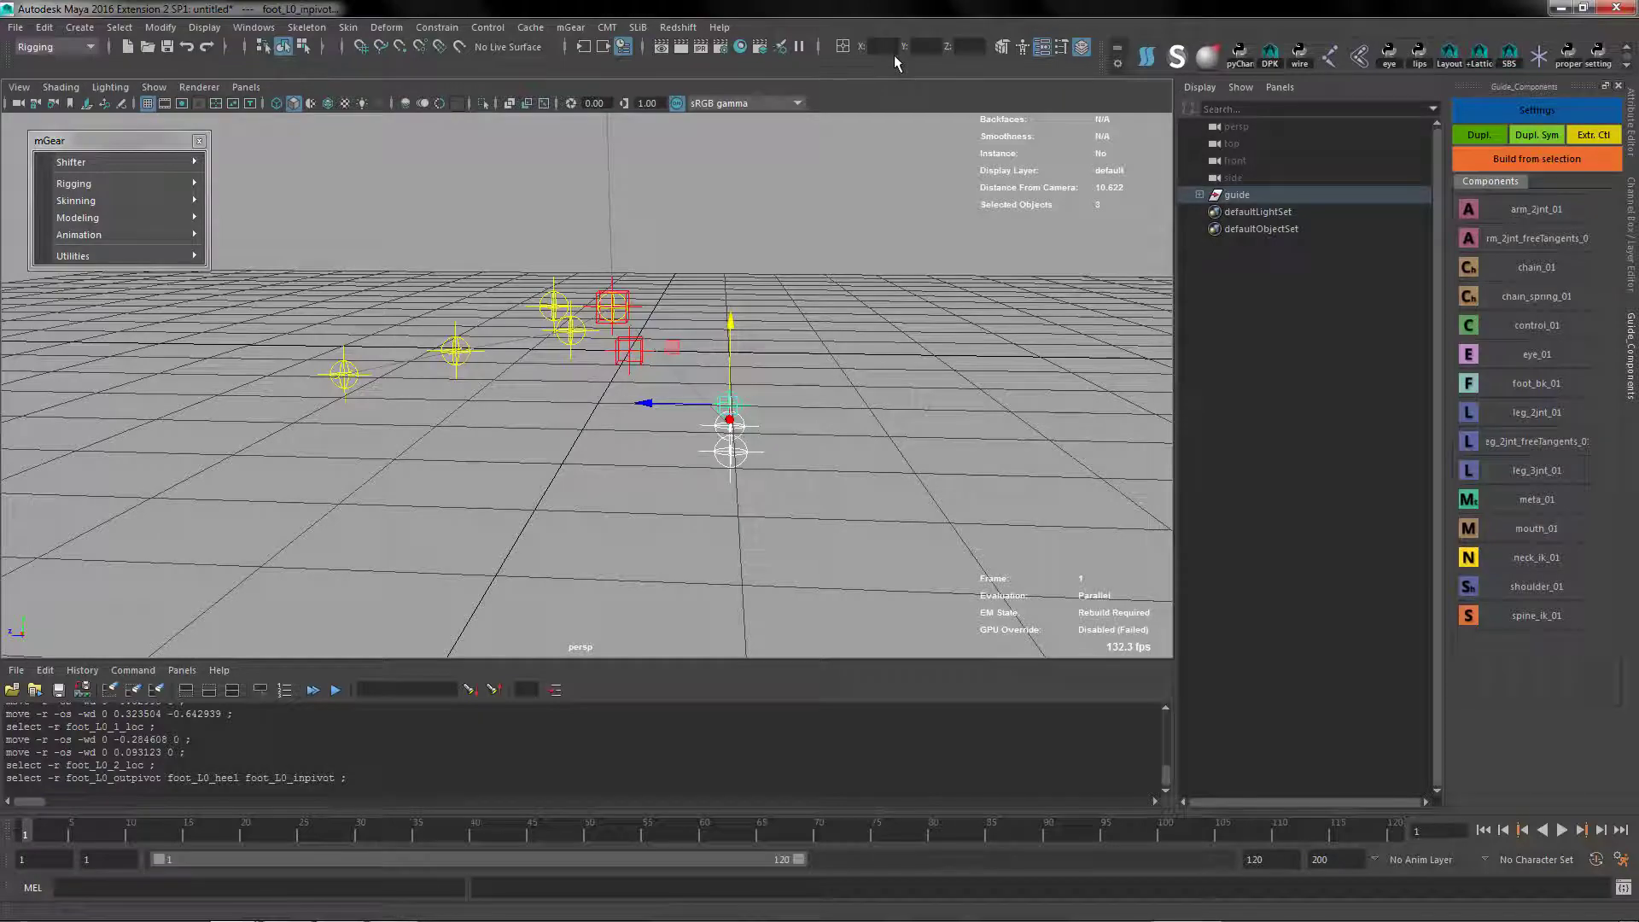
text(0)
key(Return)
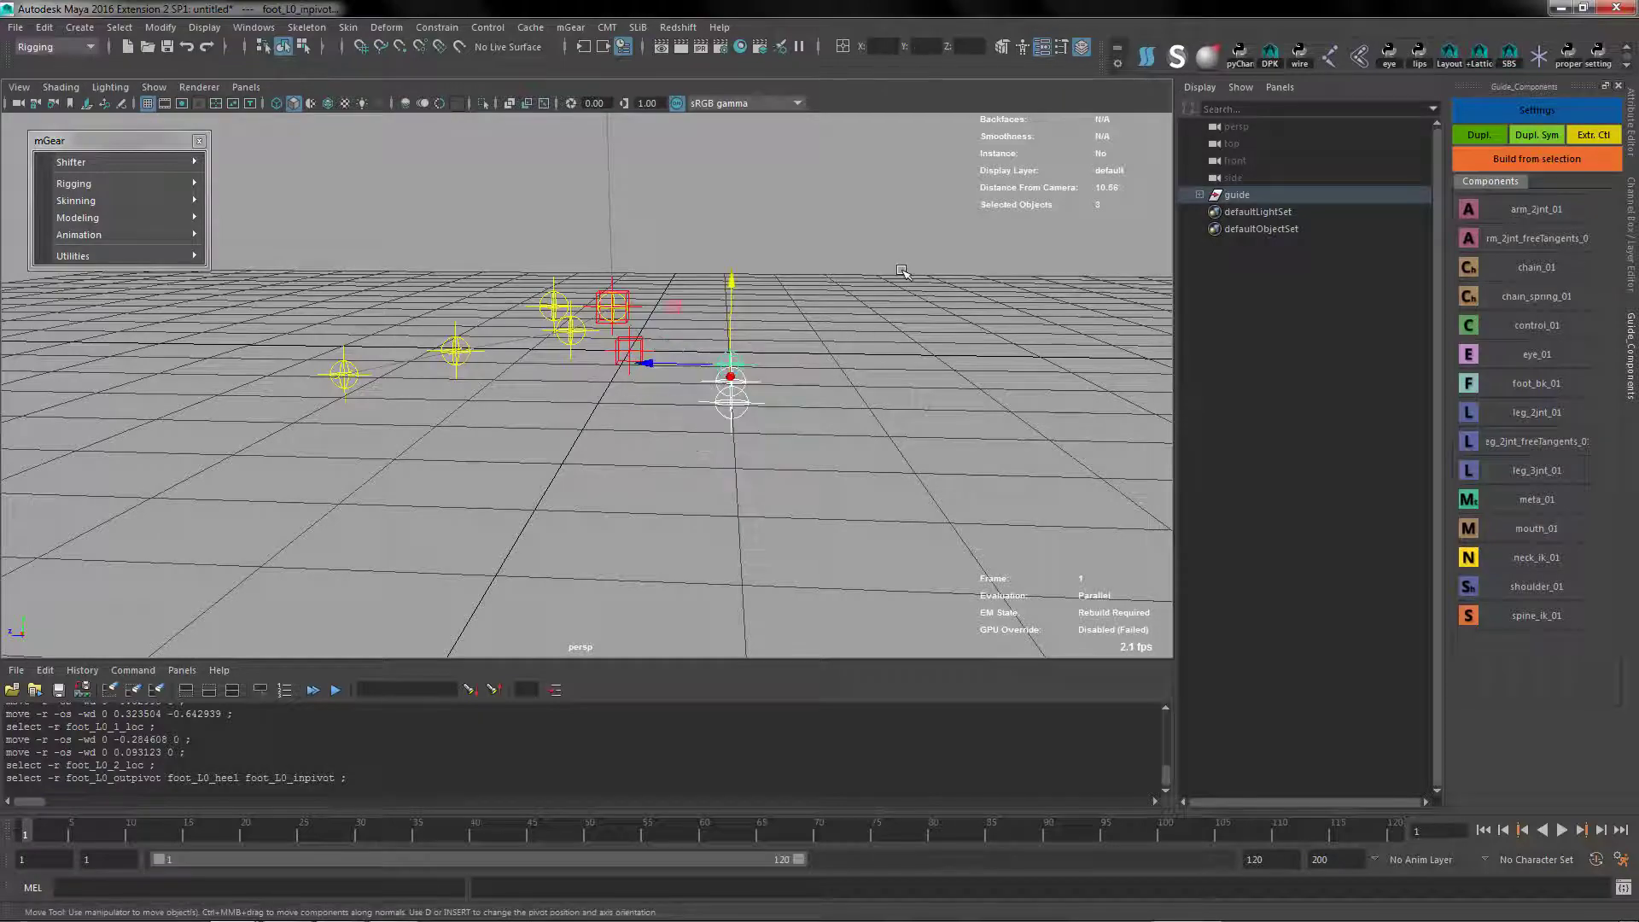
Move foot_L0_outpivot about 0.28 units inward along negative X
alt+drag(675, 438, 711, 401)
click(670, 348)
drag(708, 312, 674, 312)
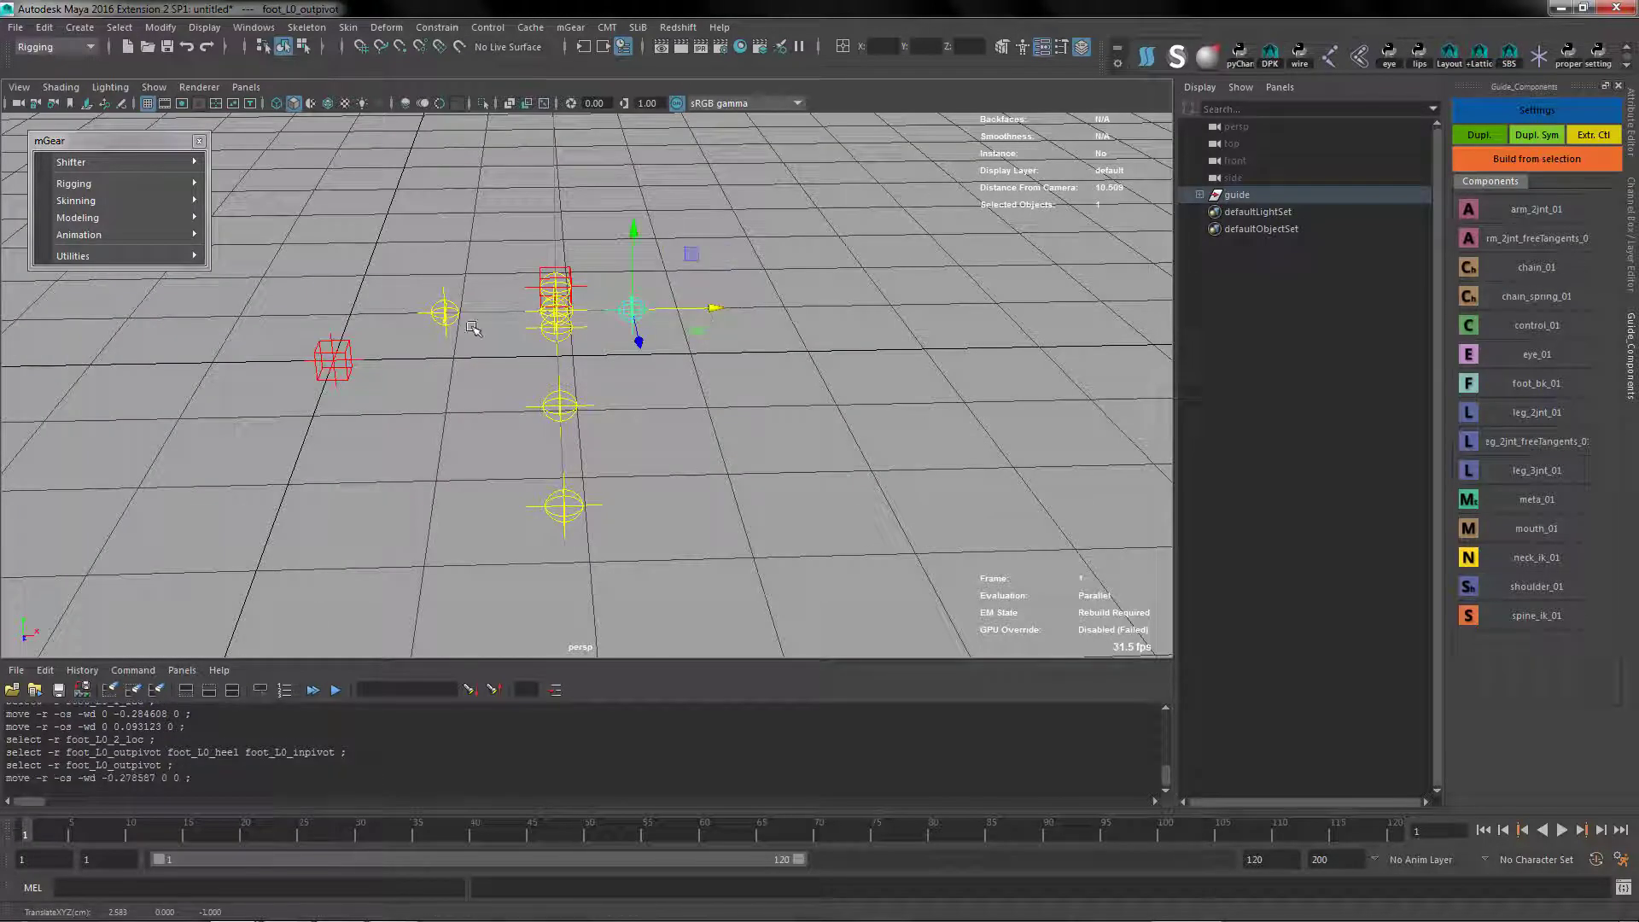
Move foot_L0_inpivot about 0.35 units along positive X
click(472, 315)
drag(526, 314, 569, 314)
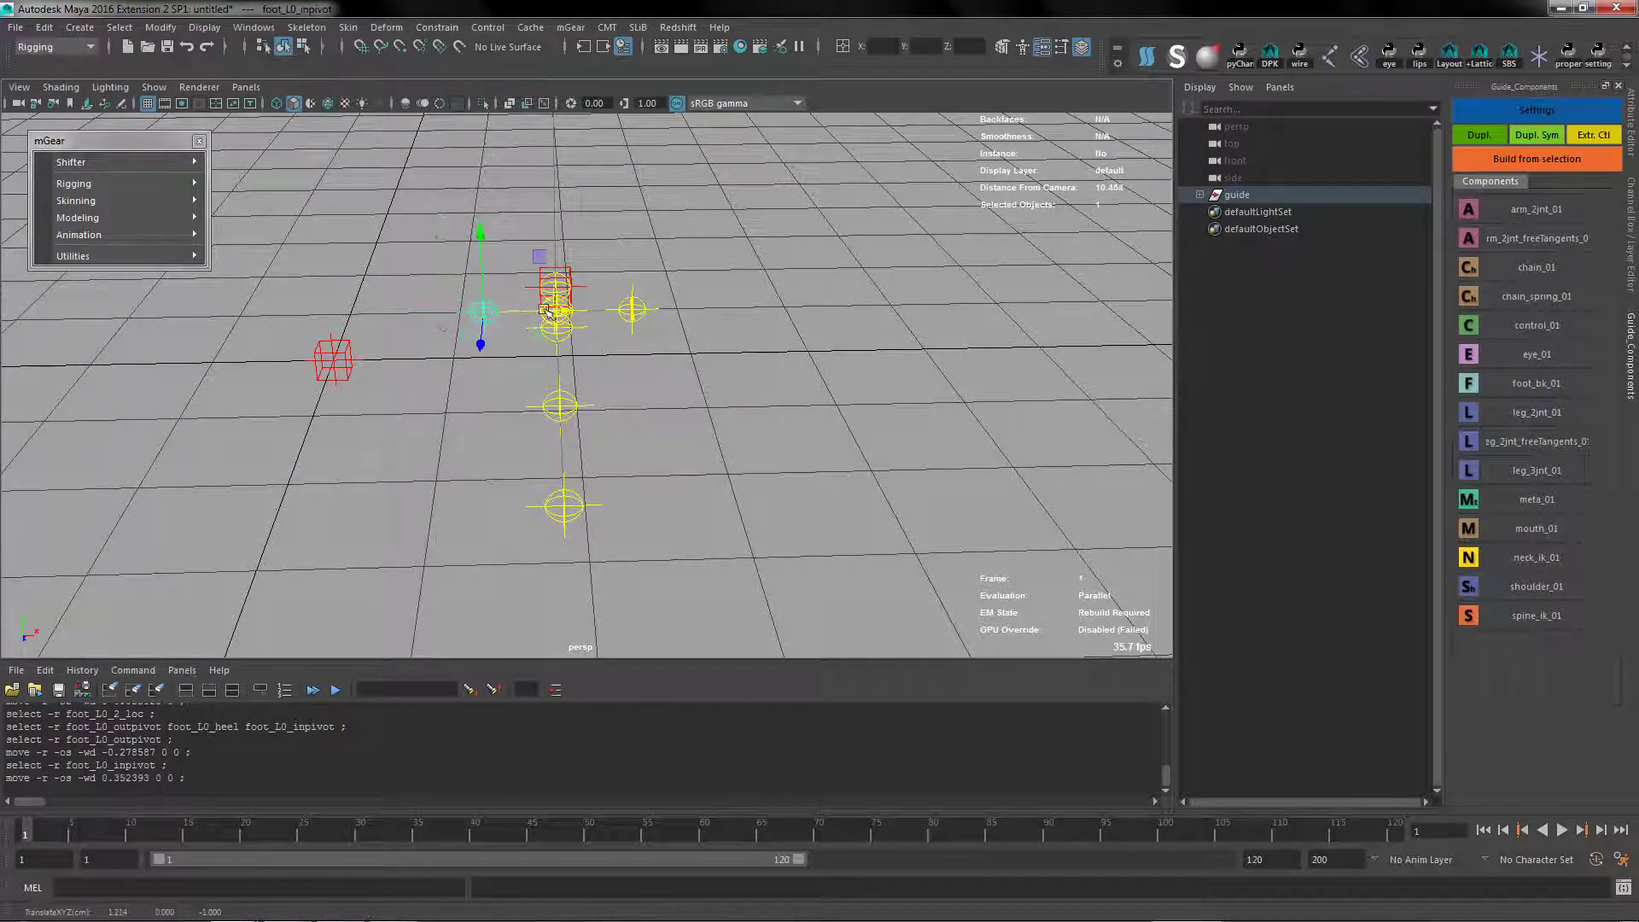
Add a control_01 component under the left leg root and name it uiLeg
alt+drag(688, 432, 662, 478)
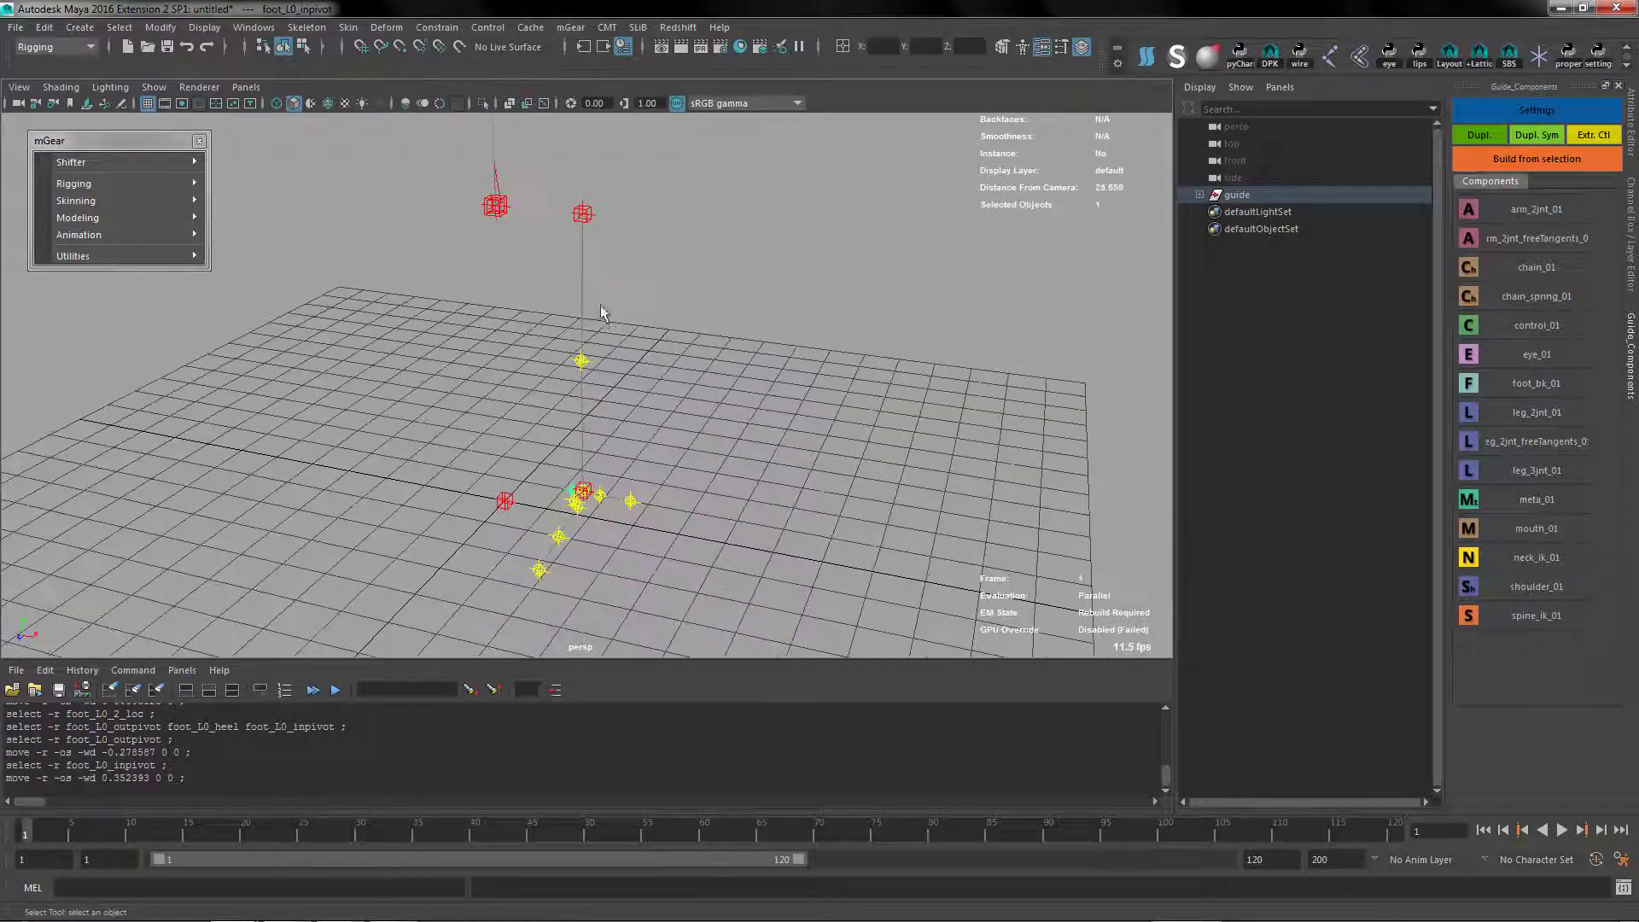
alt+drag(529, 367, 591, 486)
scroll(590, 483, up, 1)
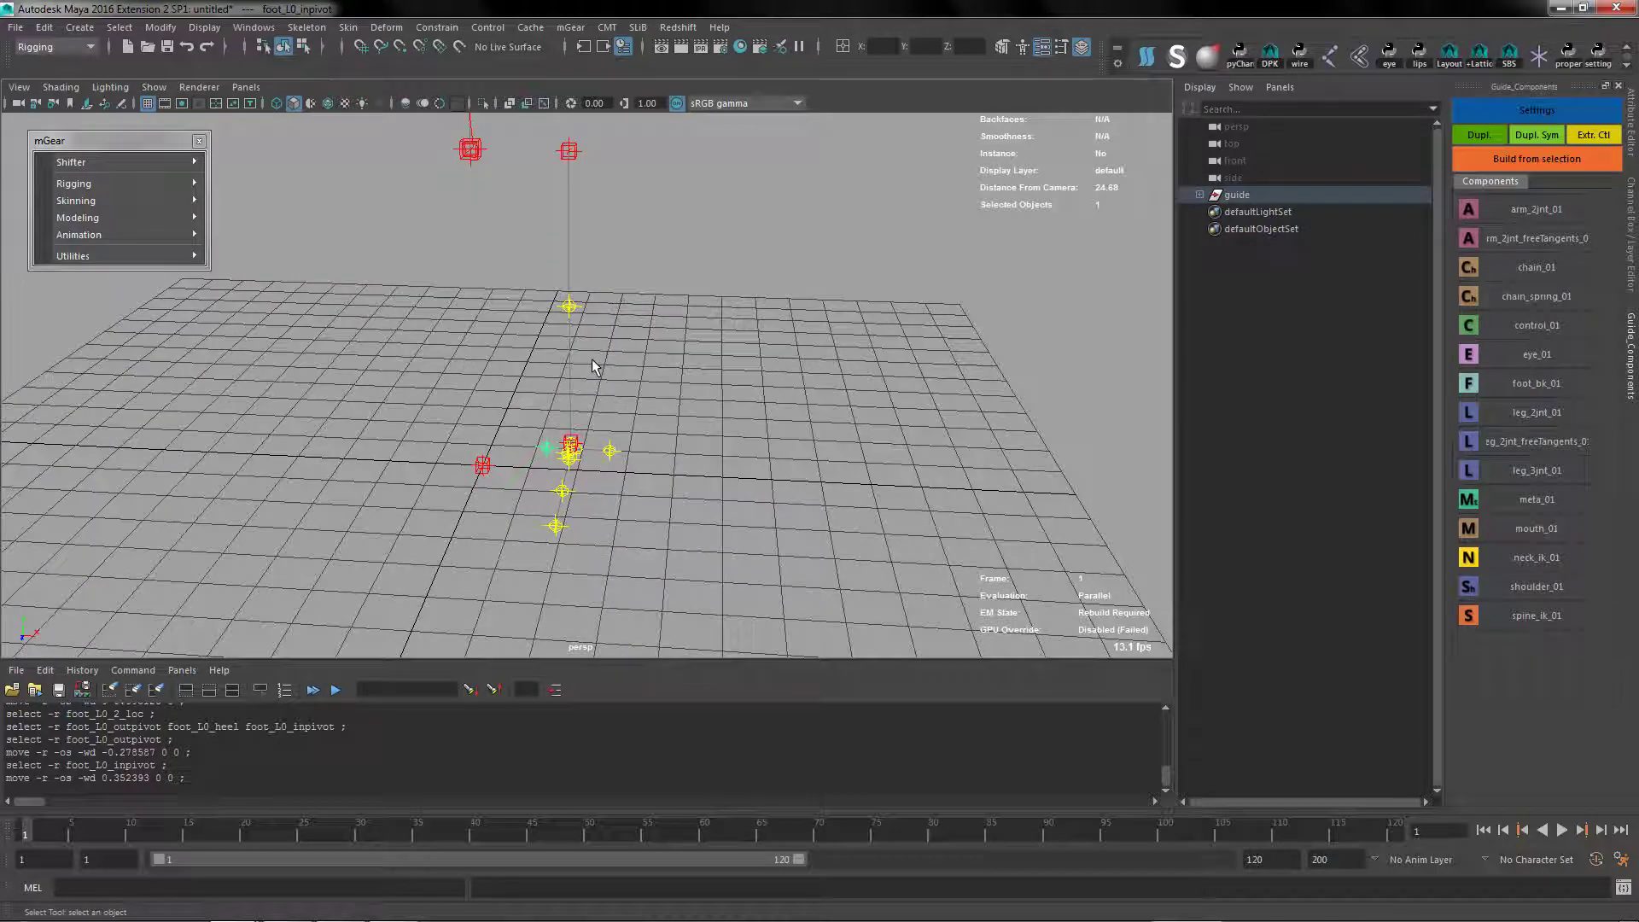
scroll(652, 515, down, 3)
alt+middle_drag(651, 515, 670, 496)
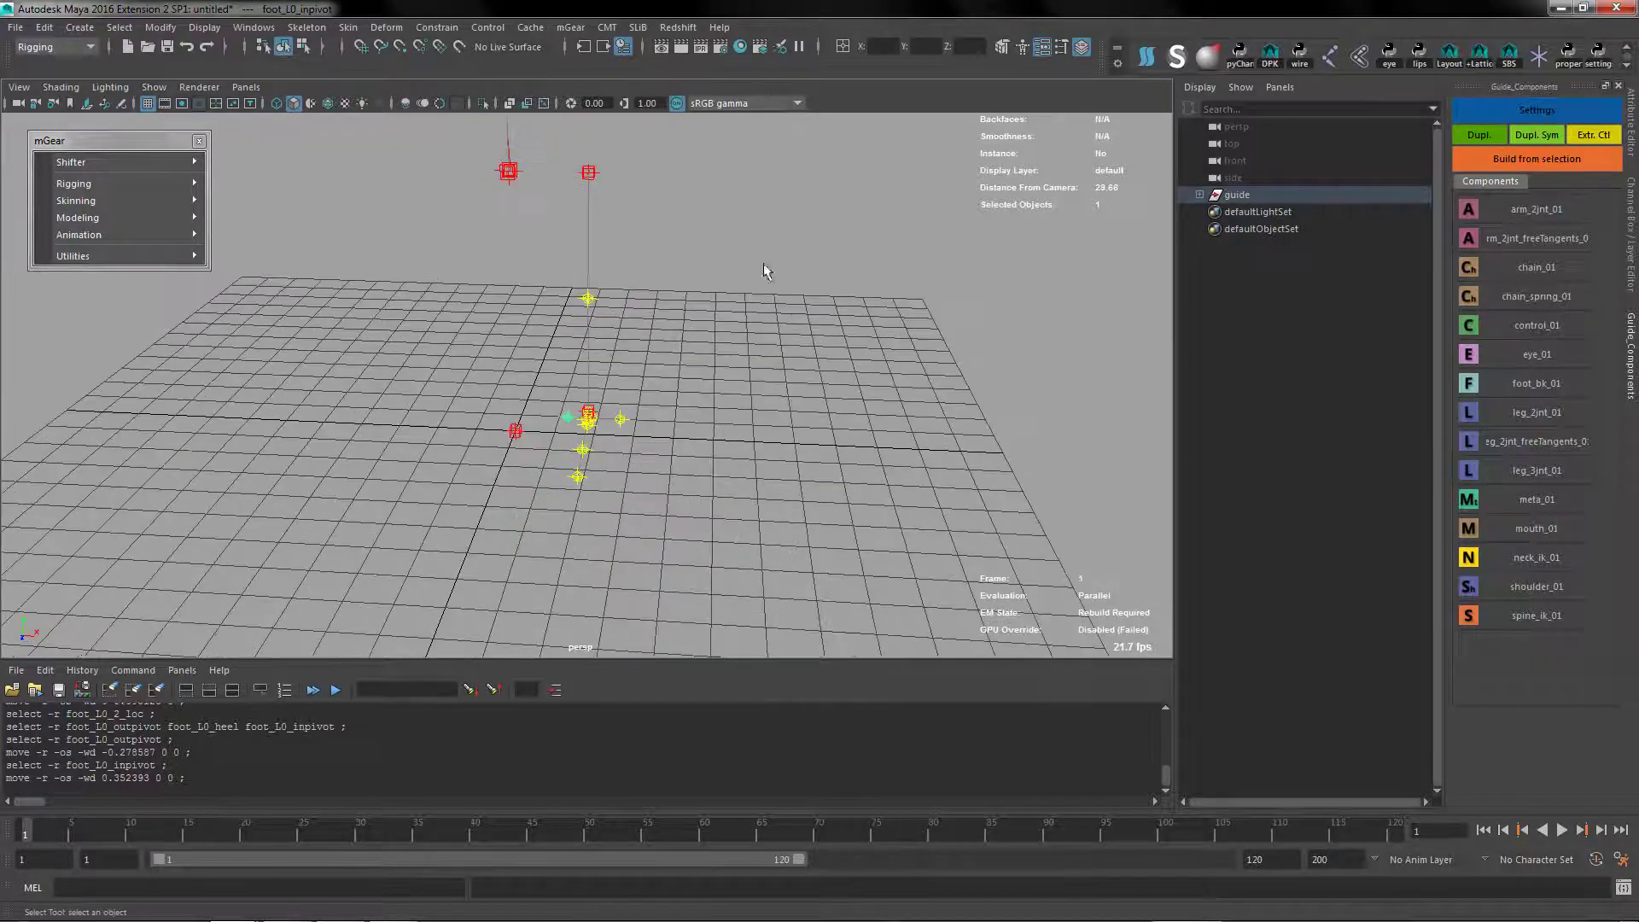
alt+drag(818, 310, 643, 252)
click(590, 177)
alt+middle_drag(676, 195, 681, 219)
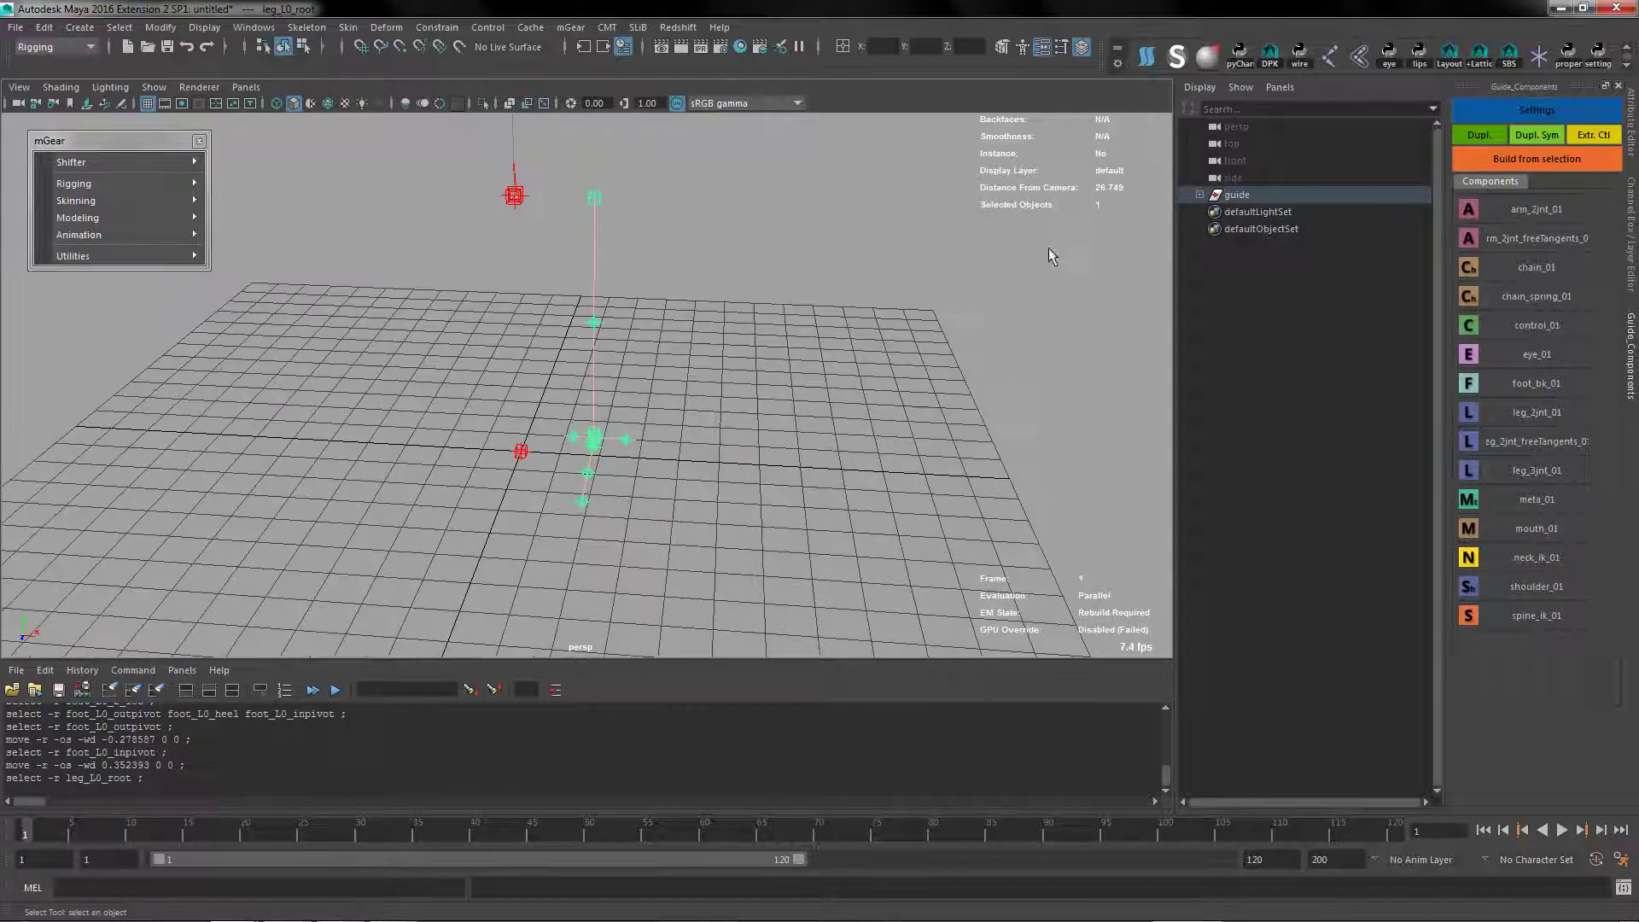
alt+drag(598, 324, 667, 336)
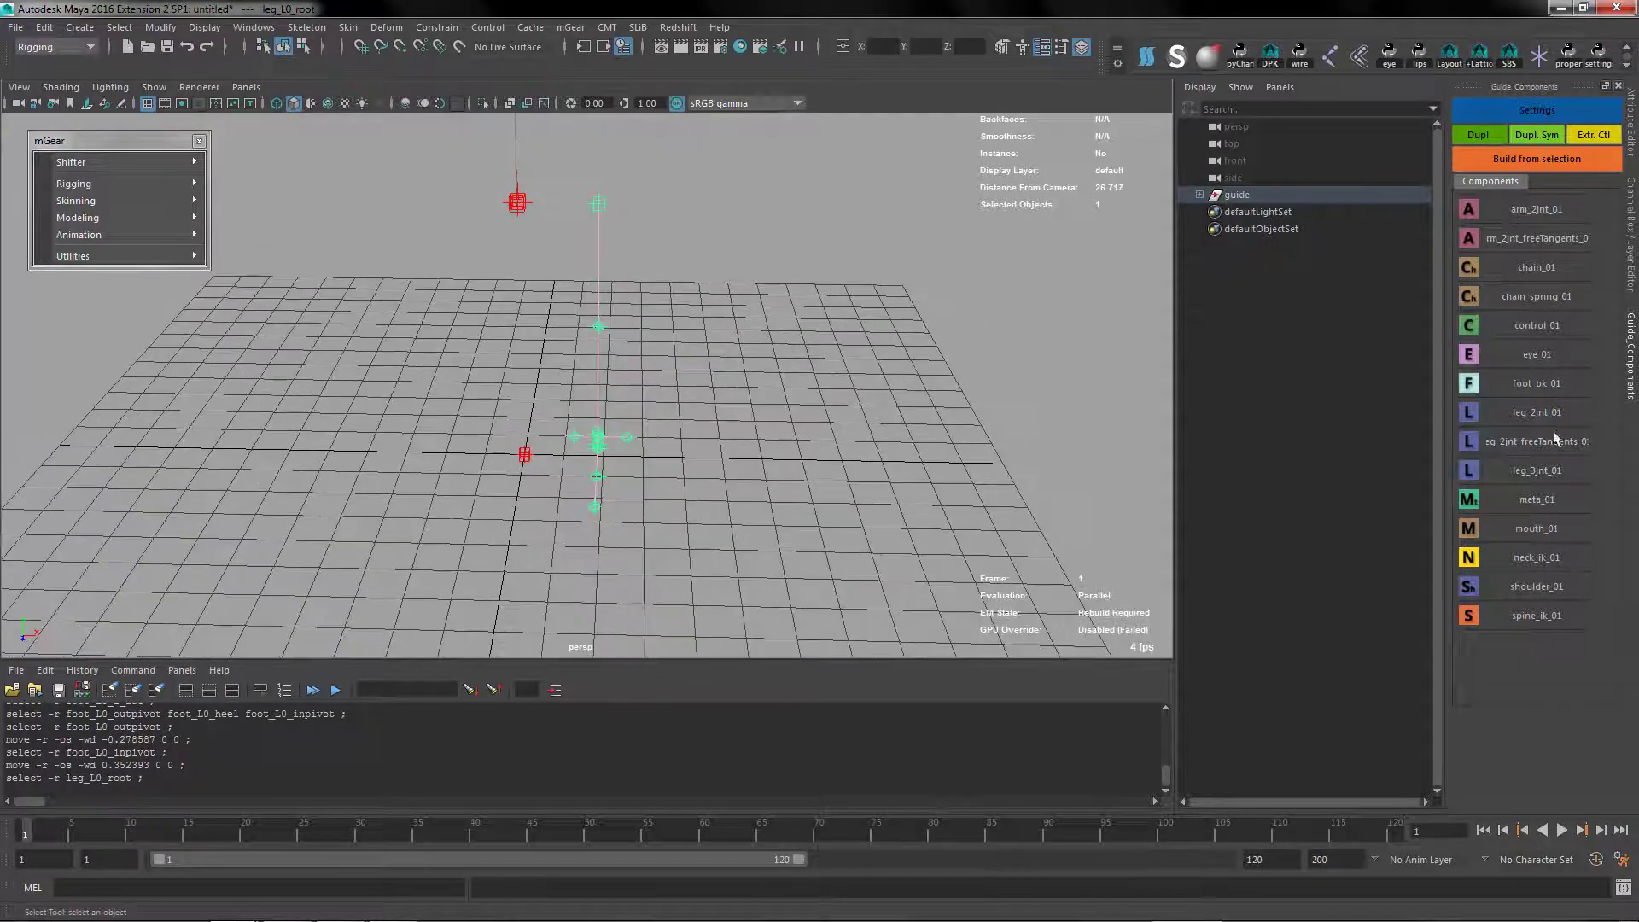
click(1475, 330)
drag(888, 317, 760, 332)
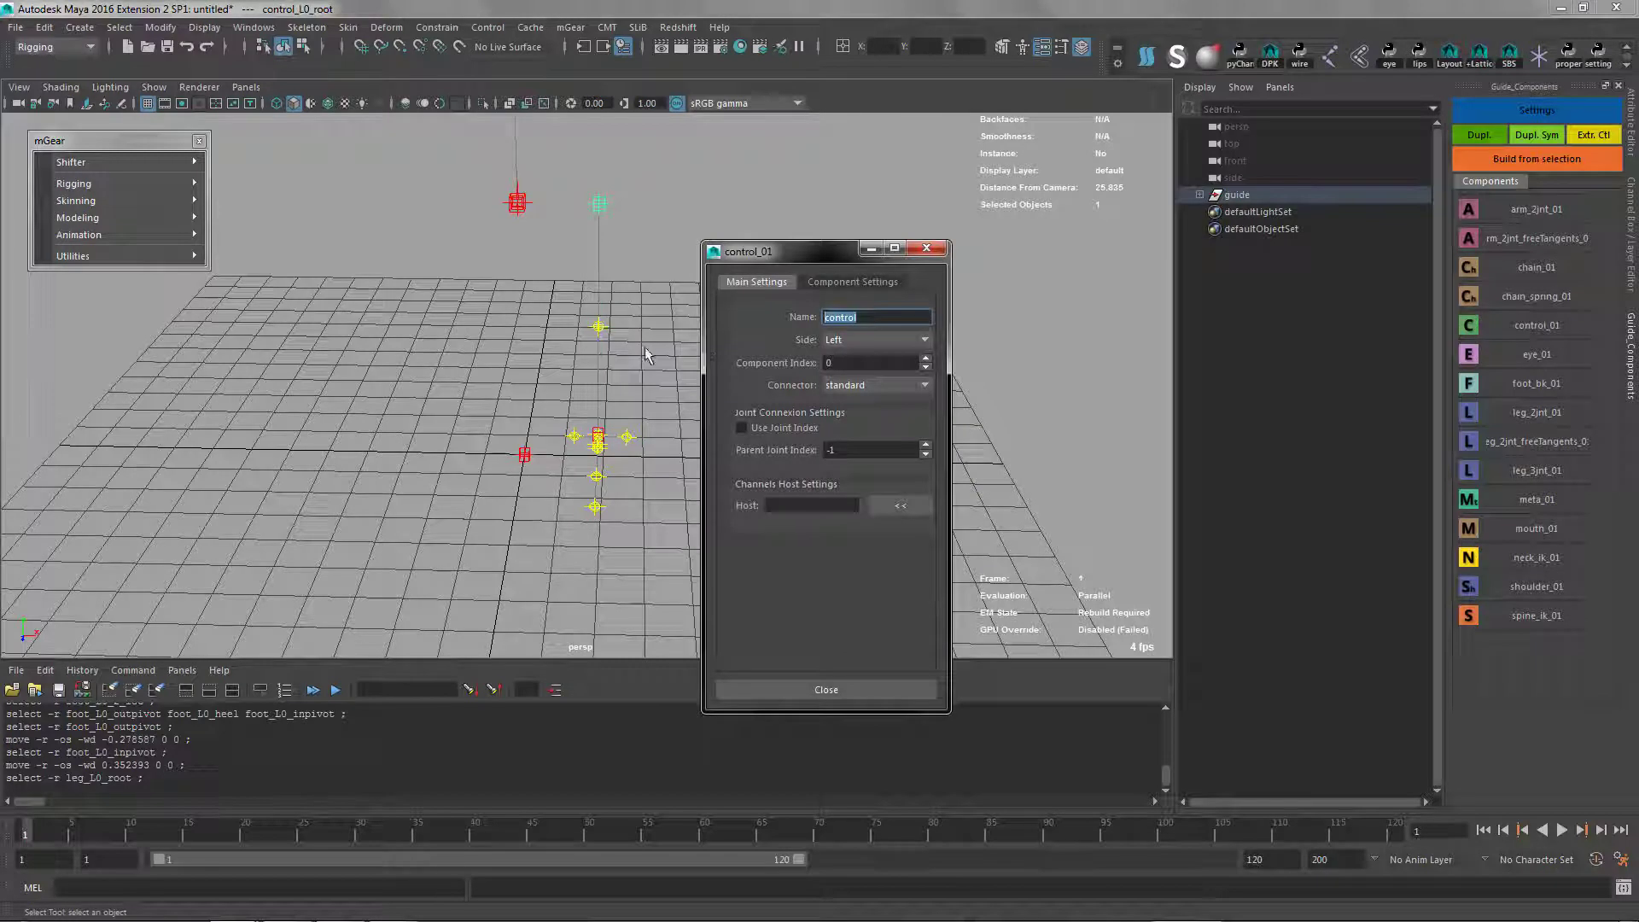
text(uiLeg)
Set the uiLeg control shape to Flower and make its translate channels non-keyable
click(852, 282)
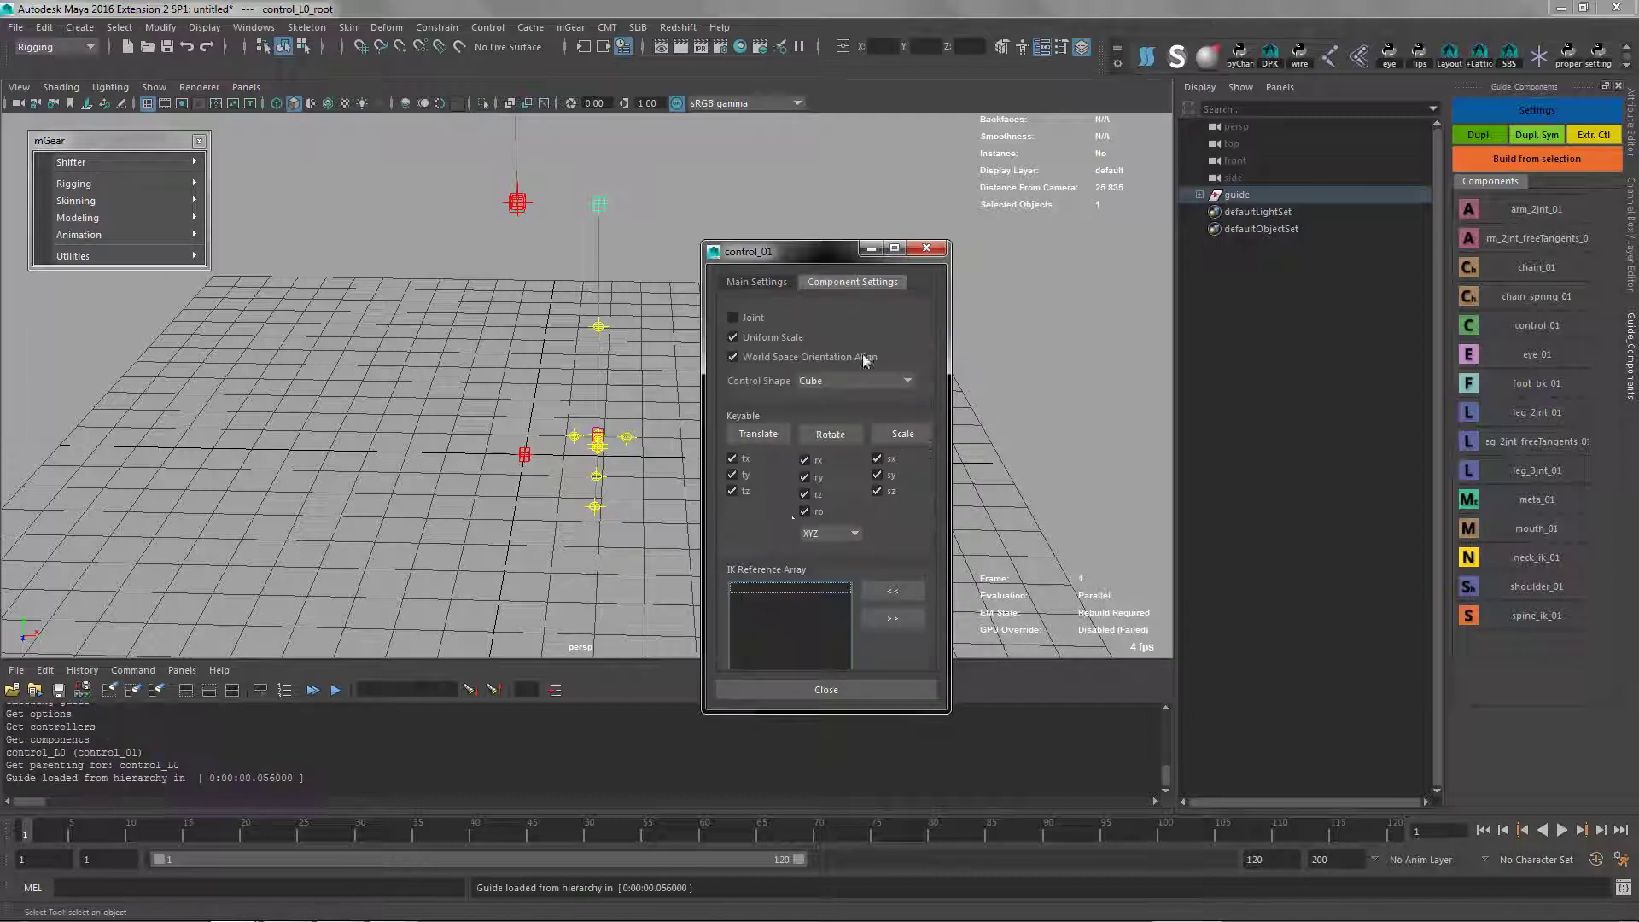
click(844, 381)
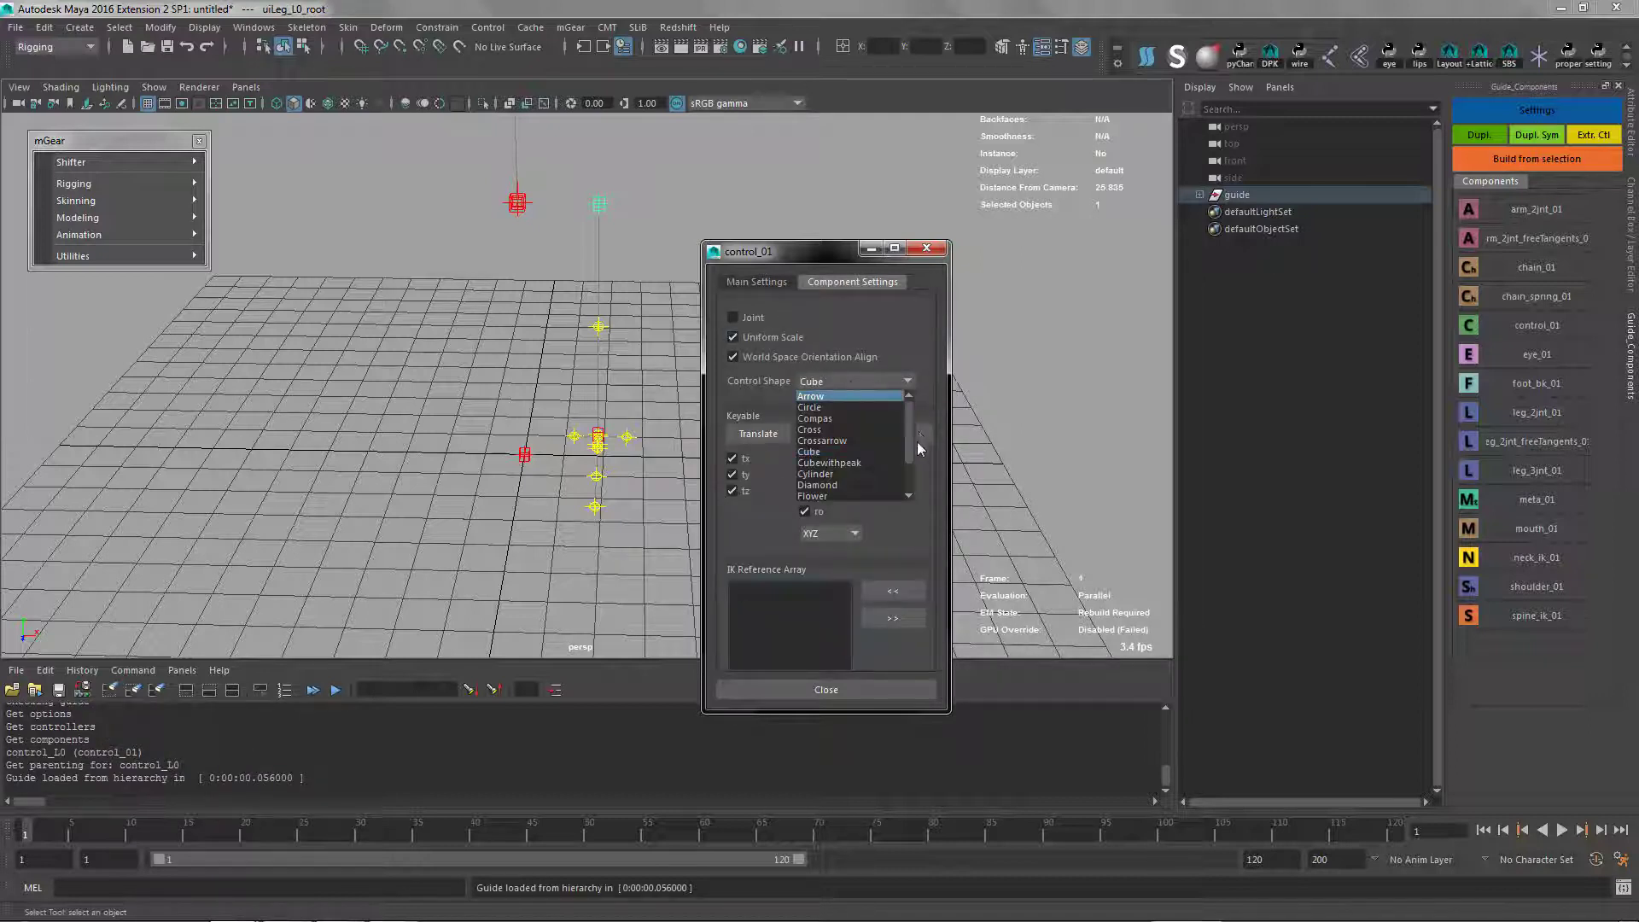
drag(908, 427, 910, 455)
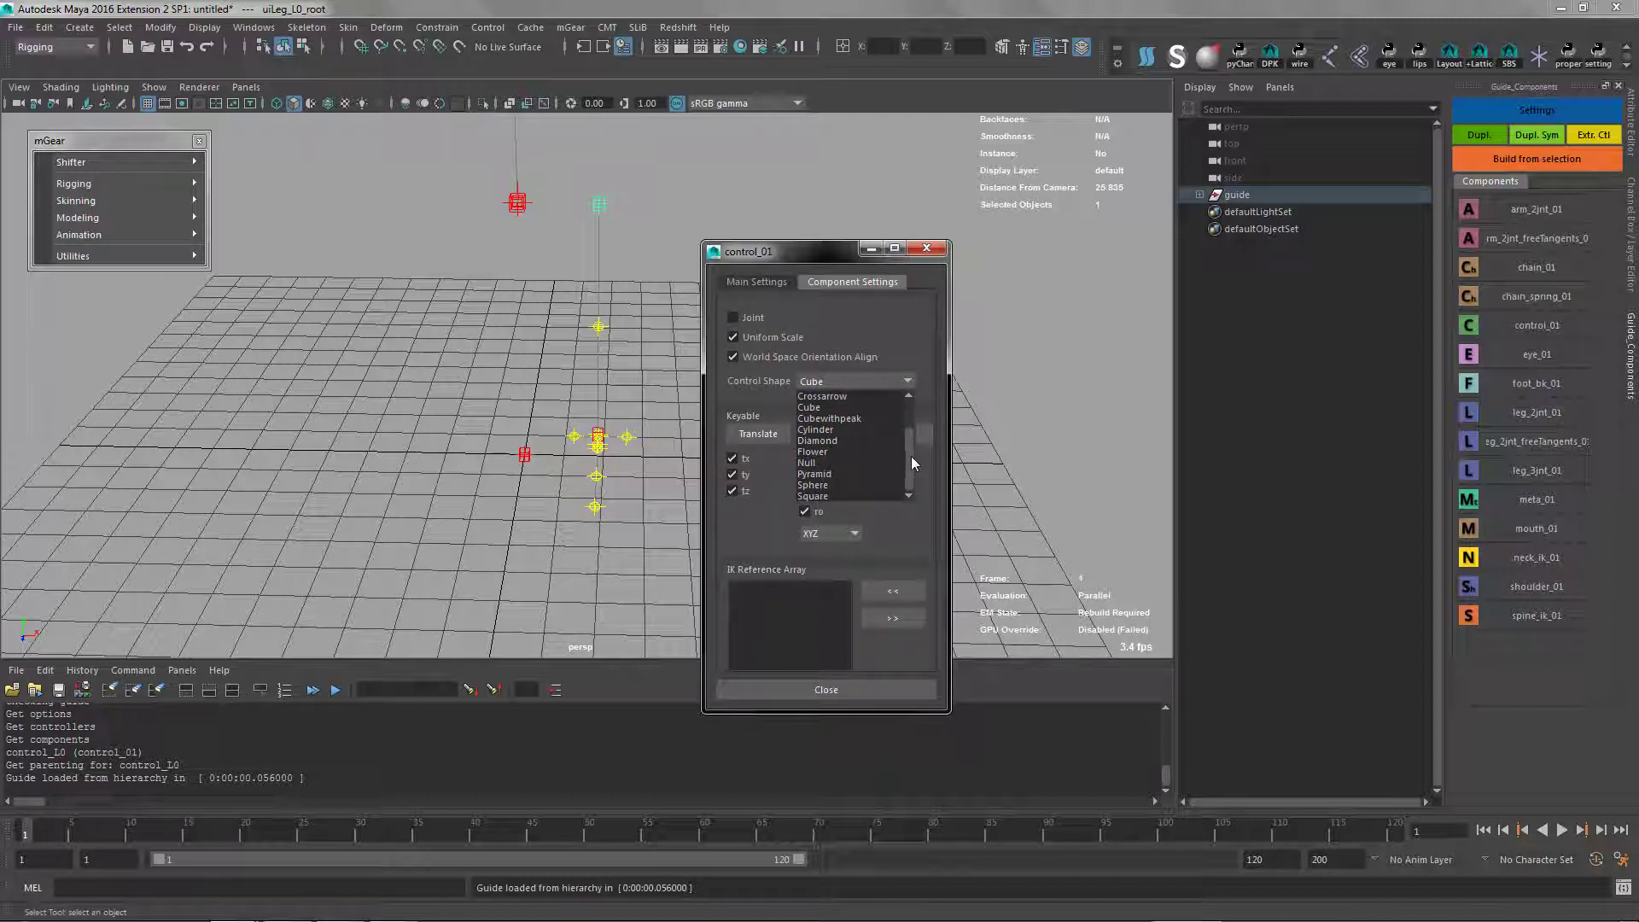
click(815, 452)
click(741, 437)
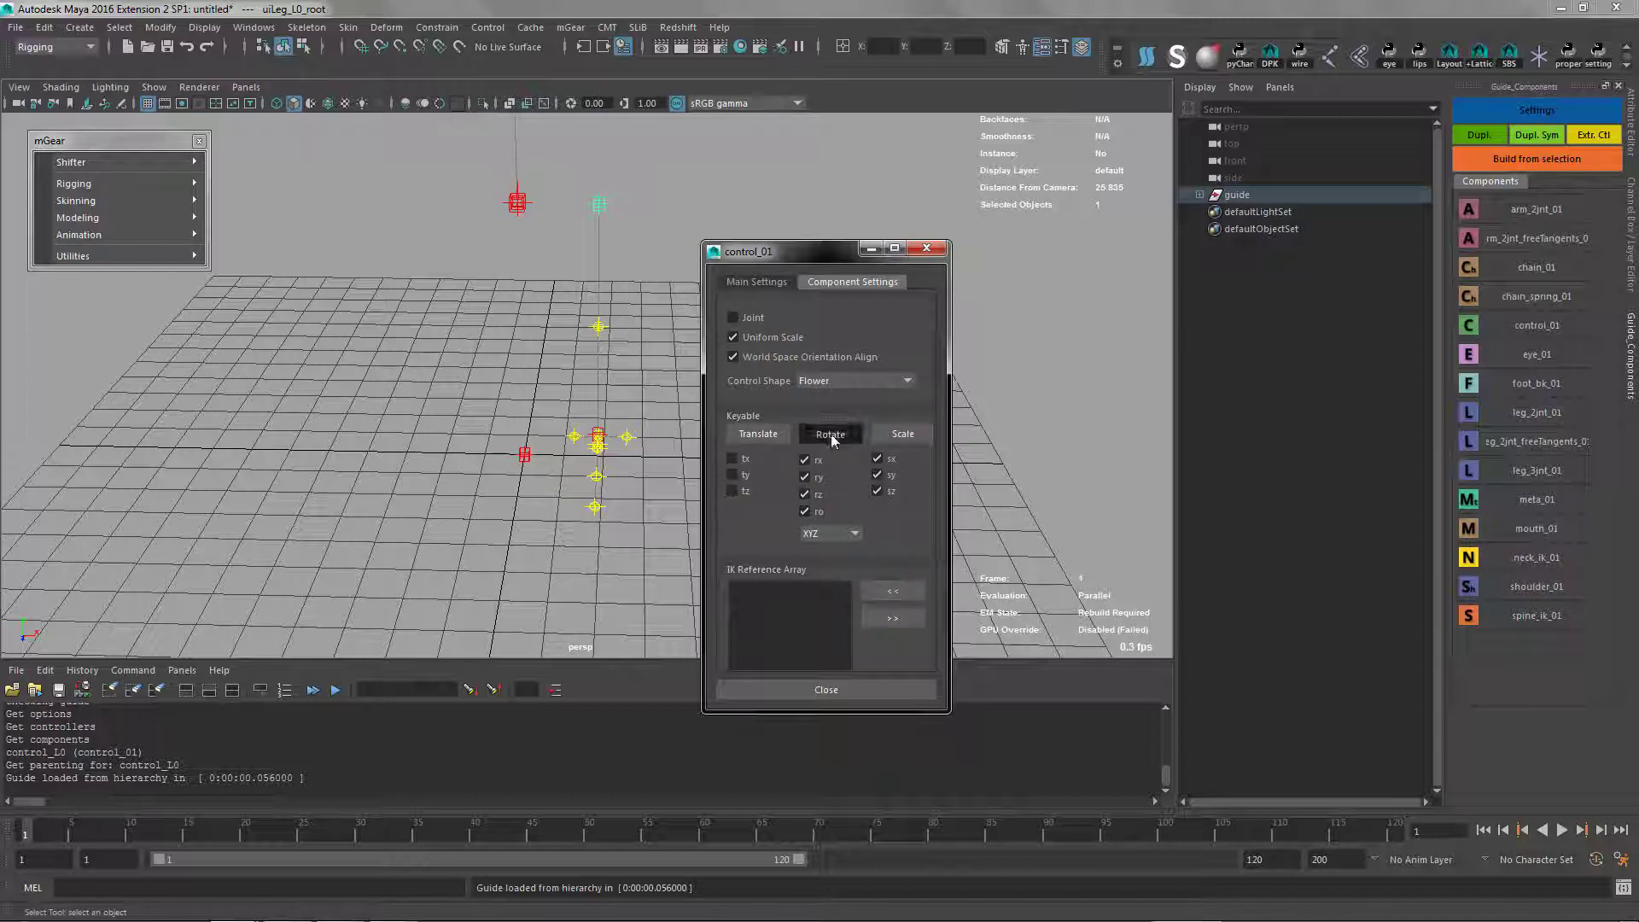
click(832, 688)
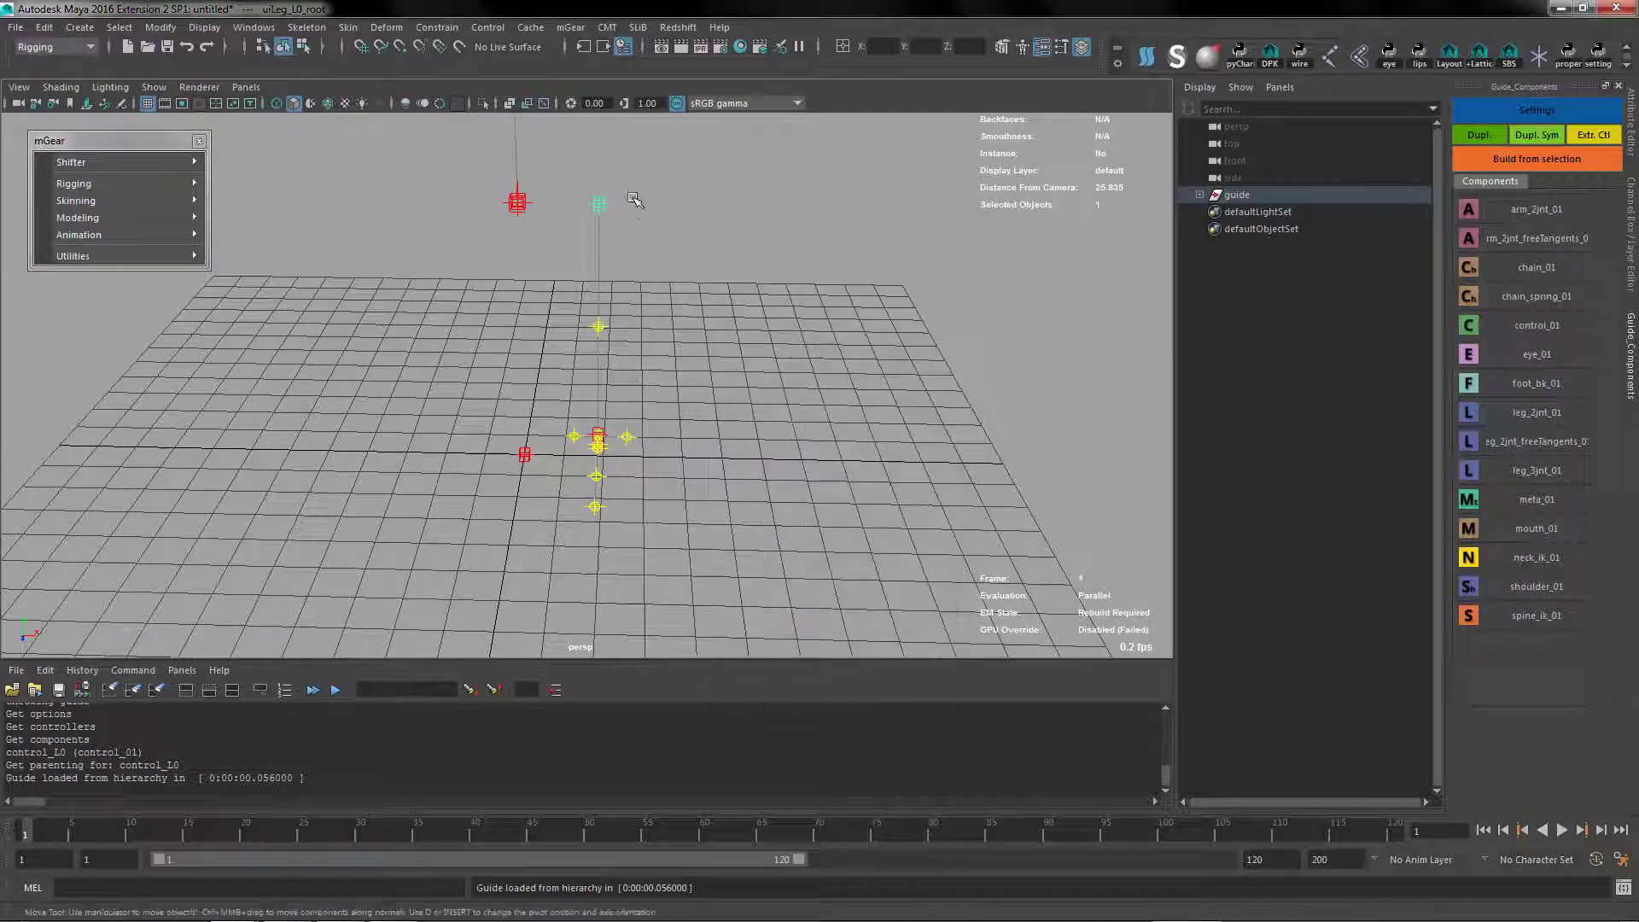
Move uiLeg_L0_root about 1.29 units outward from the left leg along positive X
key(w)
drag(653, 205, 654, 438)
key(q)
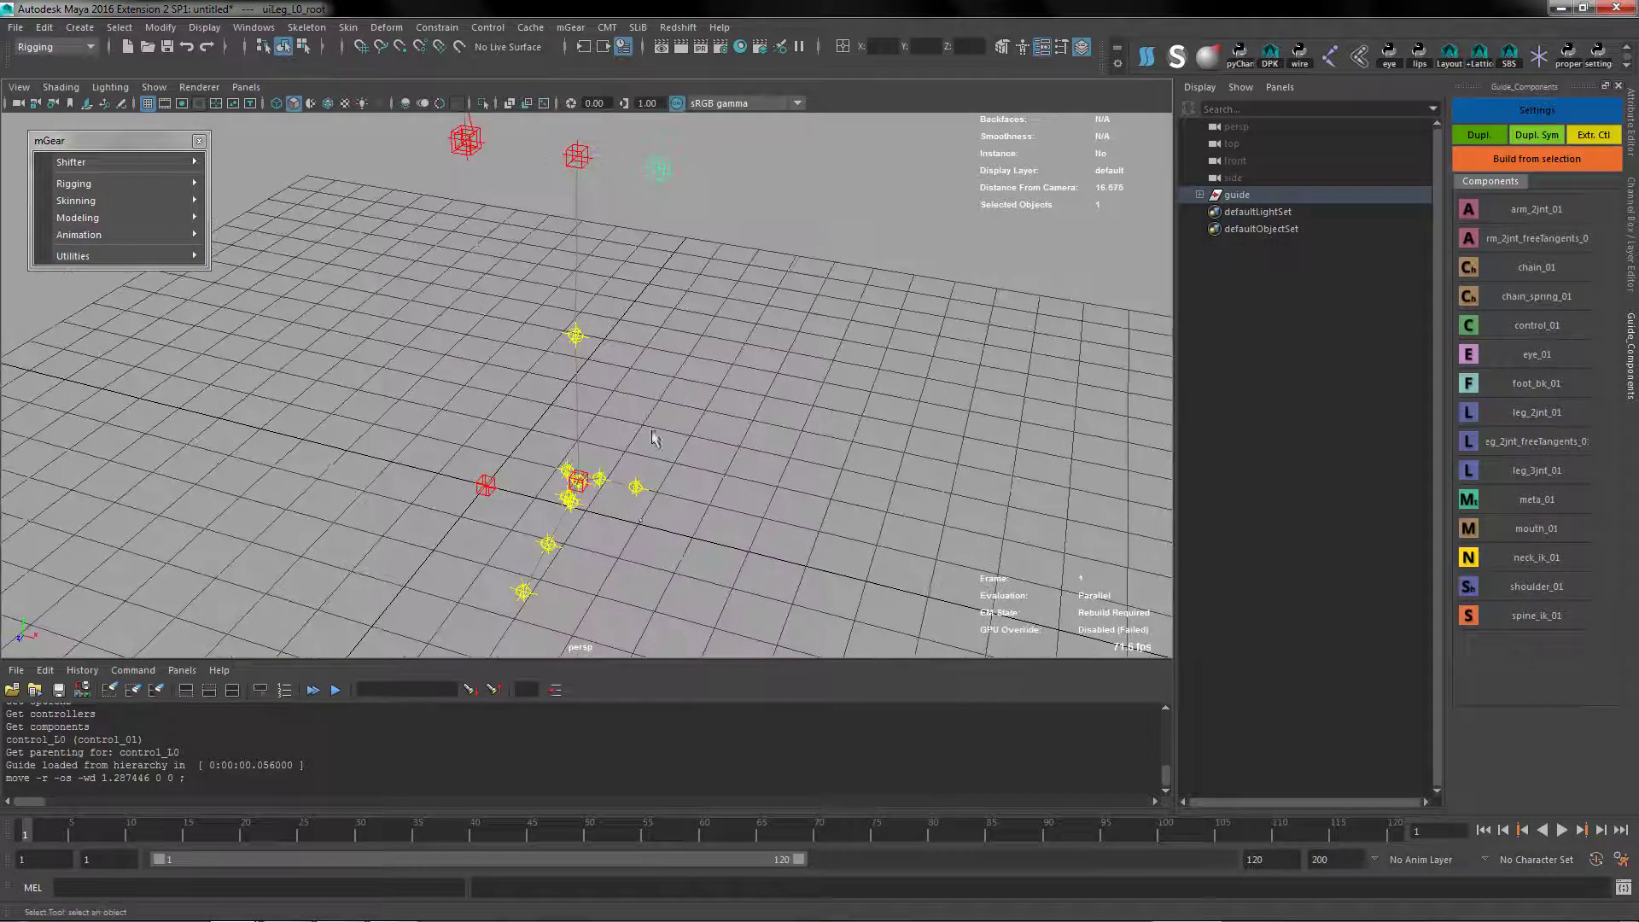
Assign uiLeg_L0_root as the channels host of the left foot component
click(636, 488)
key(Return)
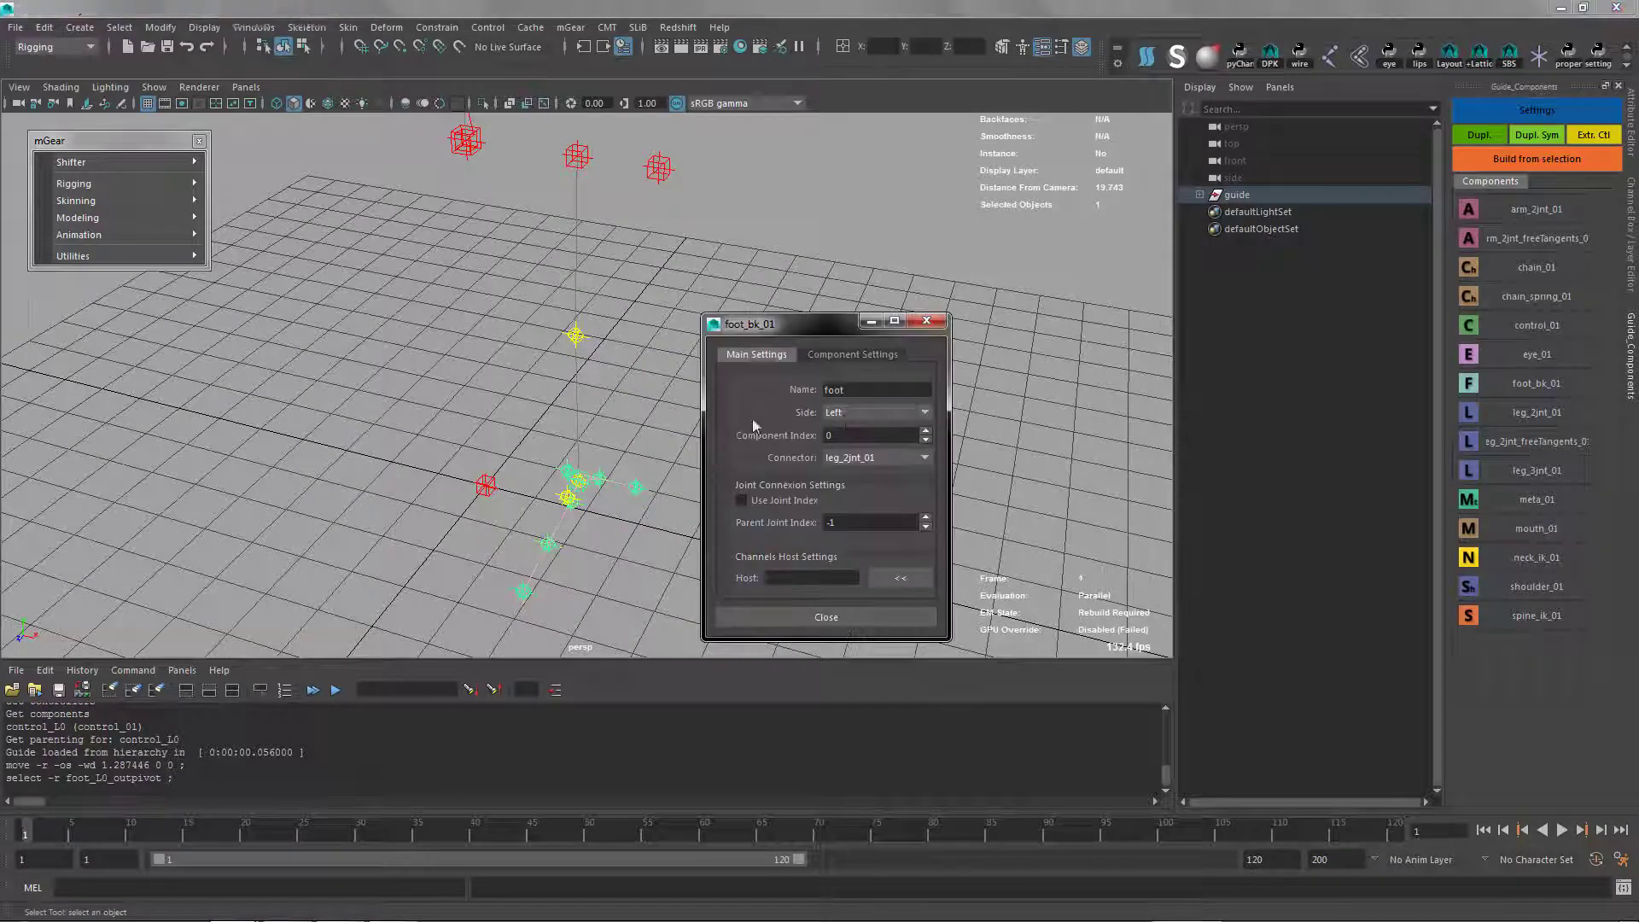
click(827, 357)
click(761, 360)
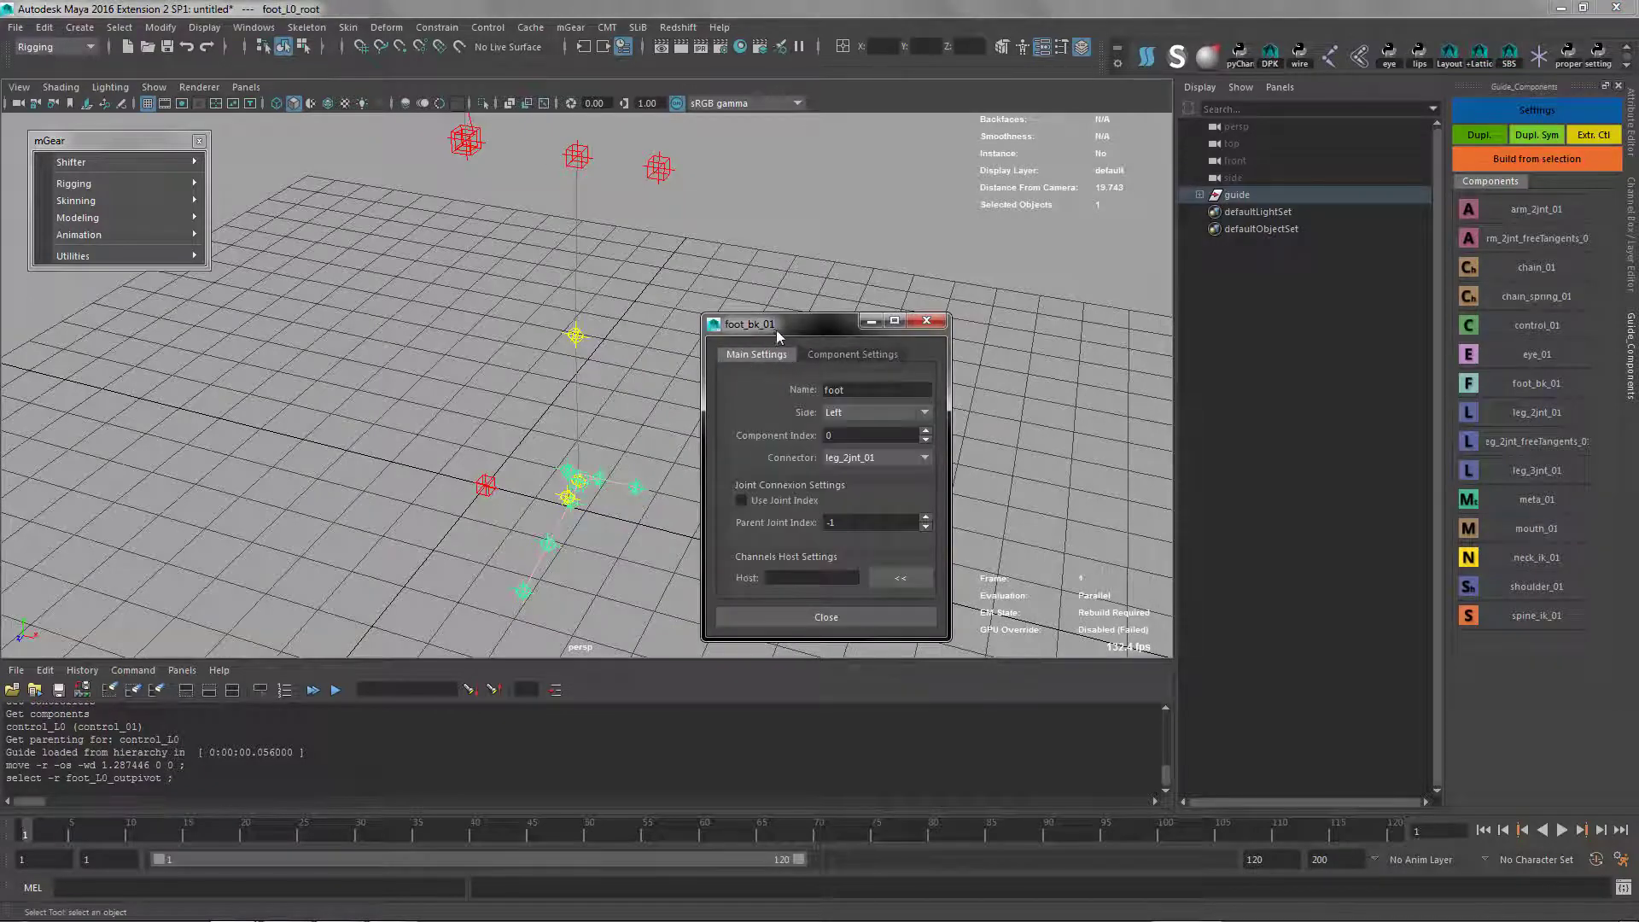
drag(778, 333, 860, 202)
click(659, 168)
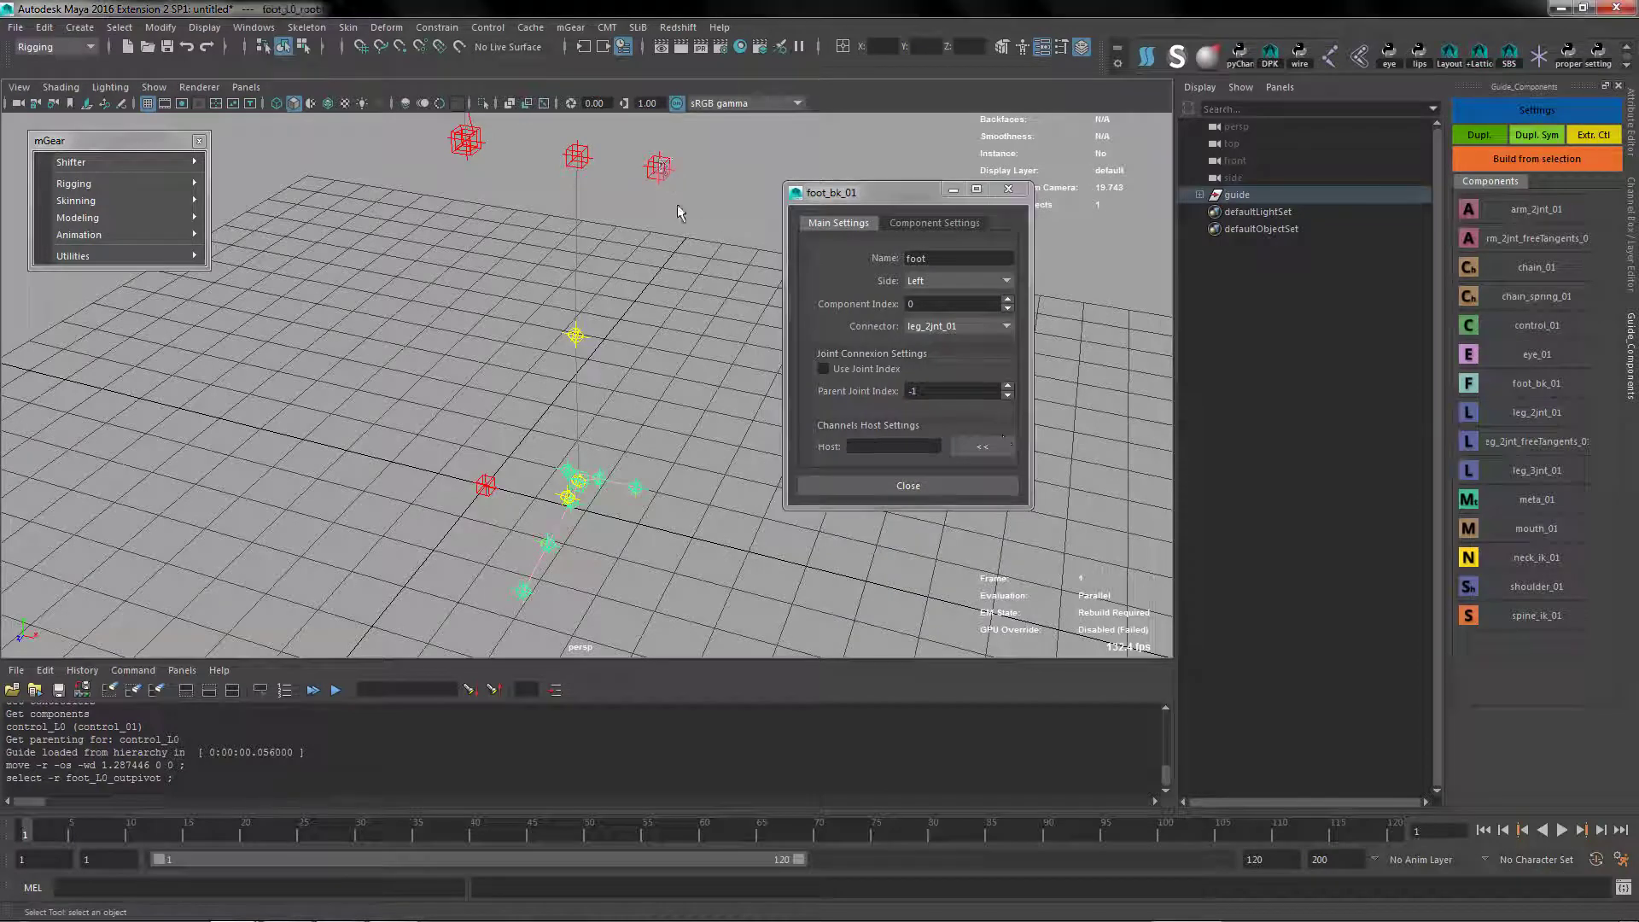
click(1004, 446)
click(907, 486)
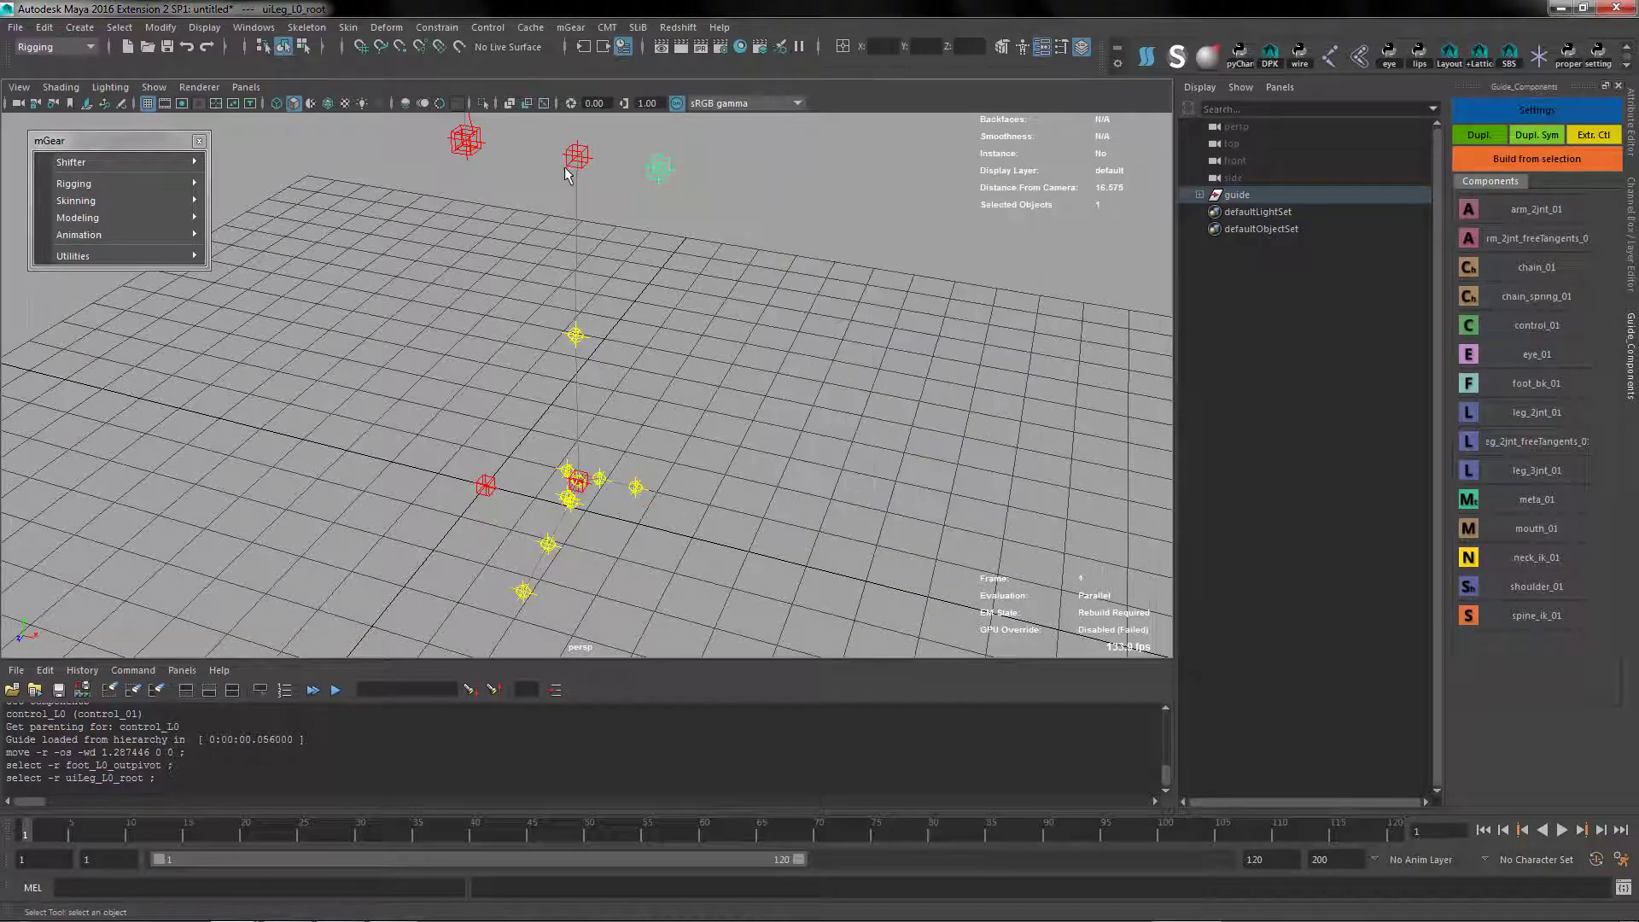
Assign uiLeg_L0_root as the channels host of the left leg component
click(577, 156)
key(Return)
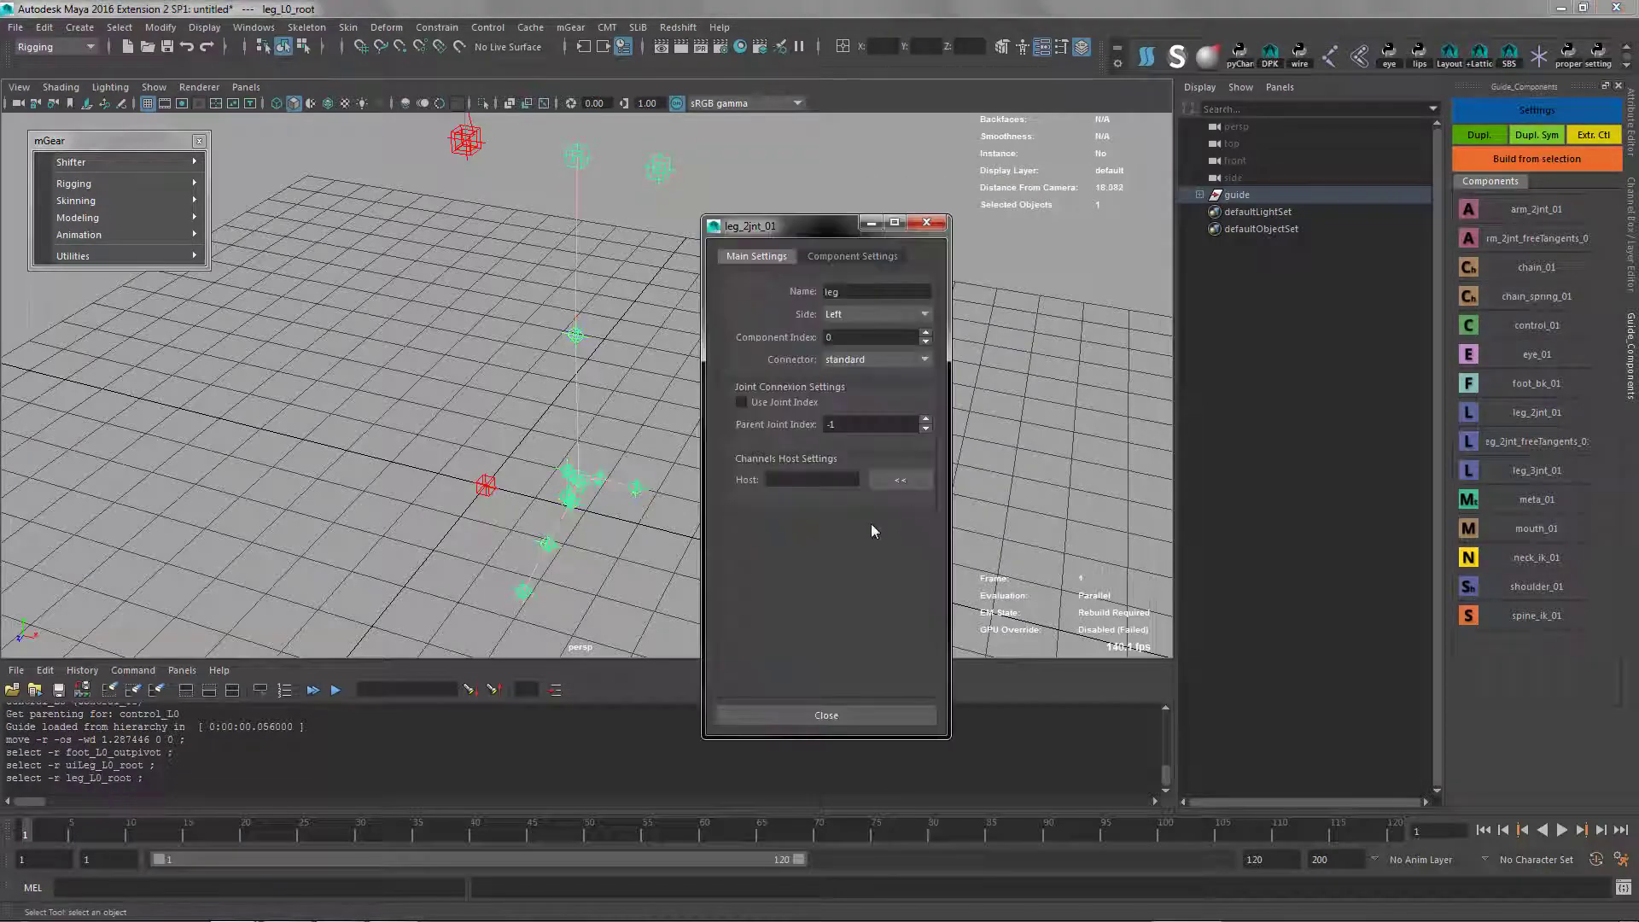
click(660, 162)
click(901, 485)
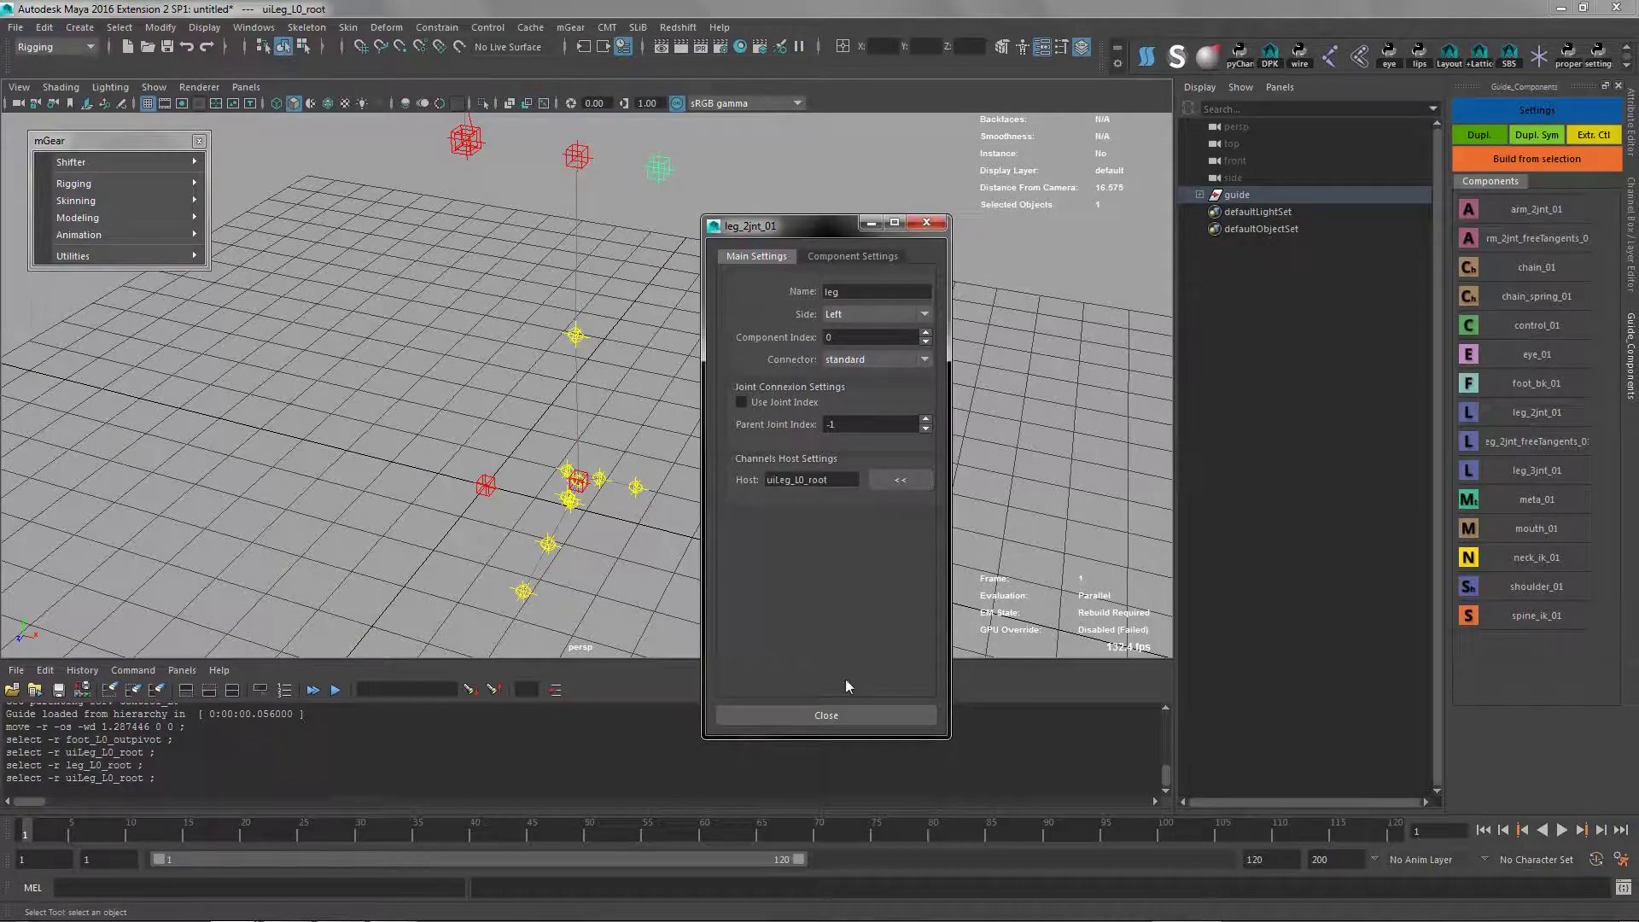
click(812, 715)
Duplicate the left leg with its foot and uiLeg control symmetrically to the right side
alt+drag(670, 522, 679, 357)
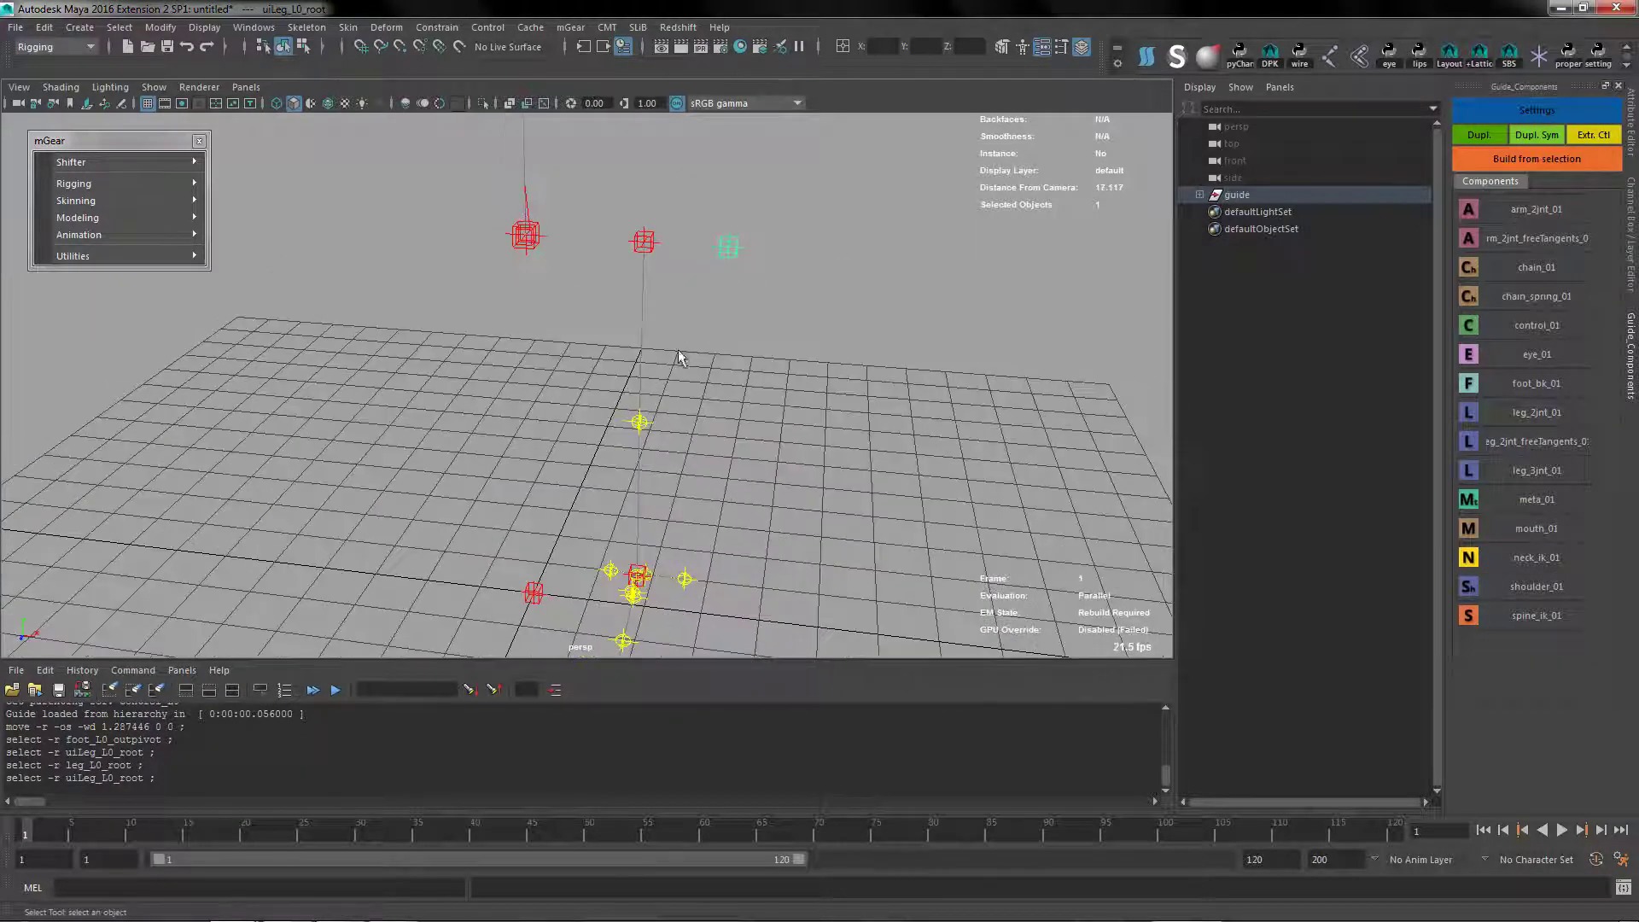
click(642, 246)
alt+right_drag(710, 600, 648, 385)
alt+drag(649, 384, 664, 427)
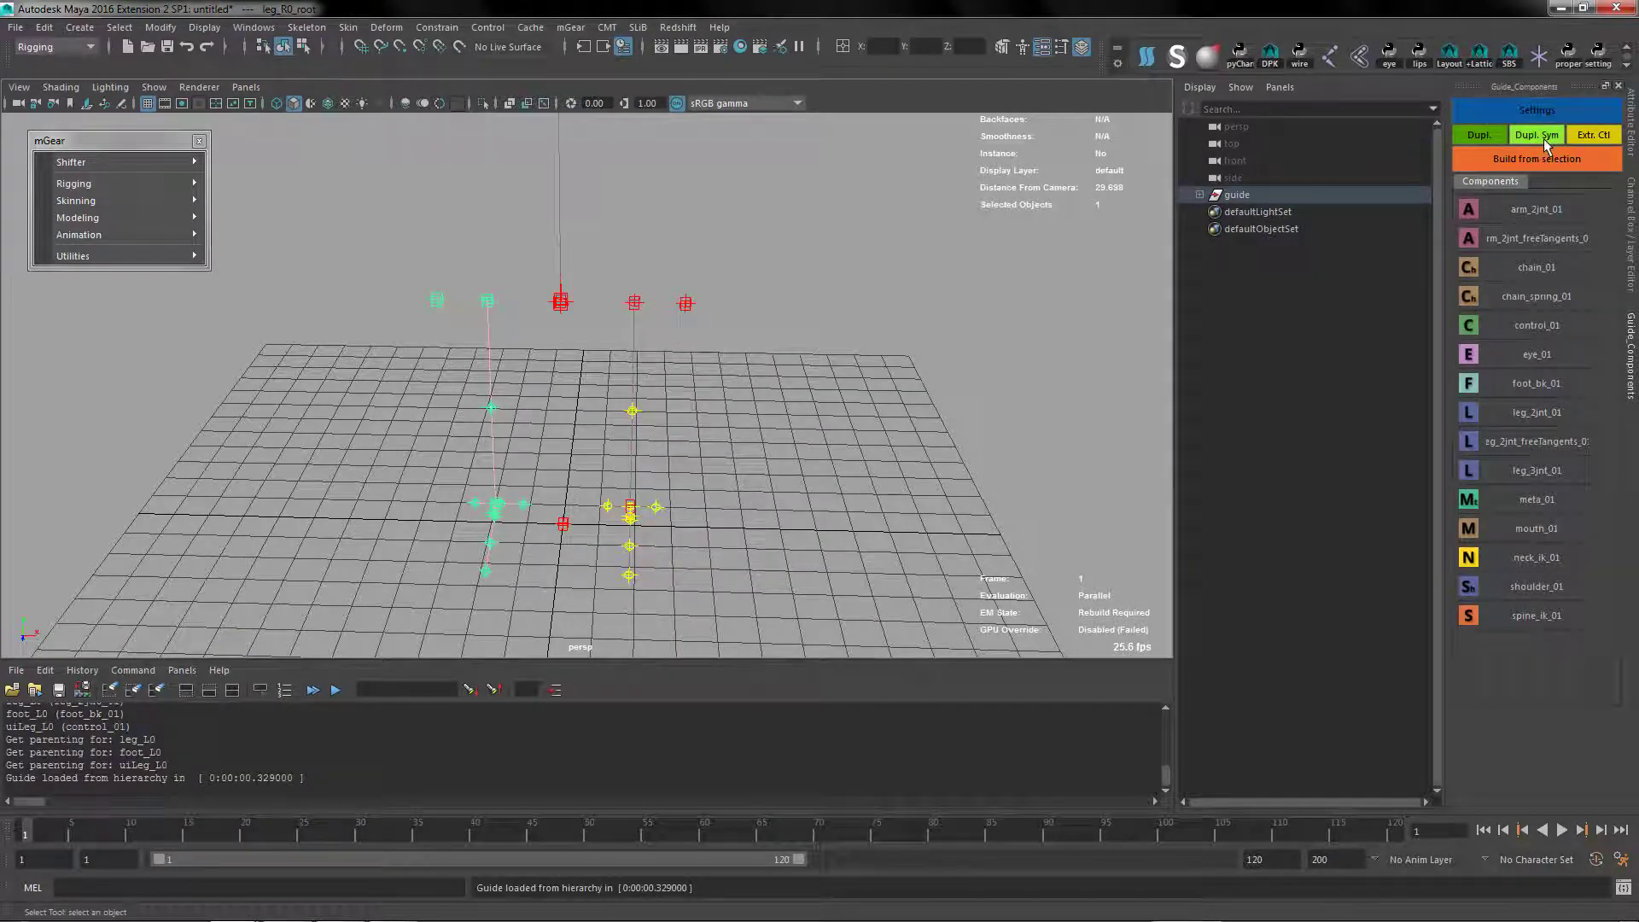
Check the right leg component's side, channels host, and IK and UpV reference arrays
alt+drag(632, 523, 564, 406)
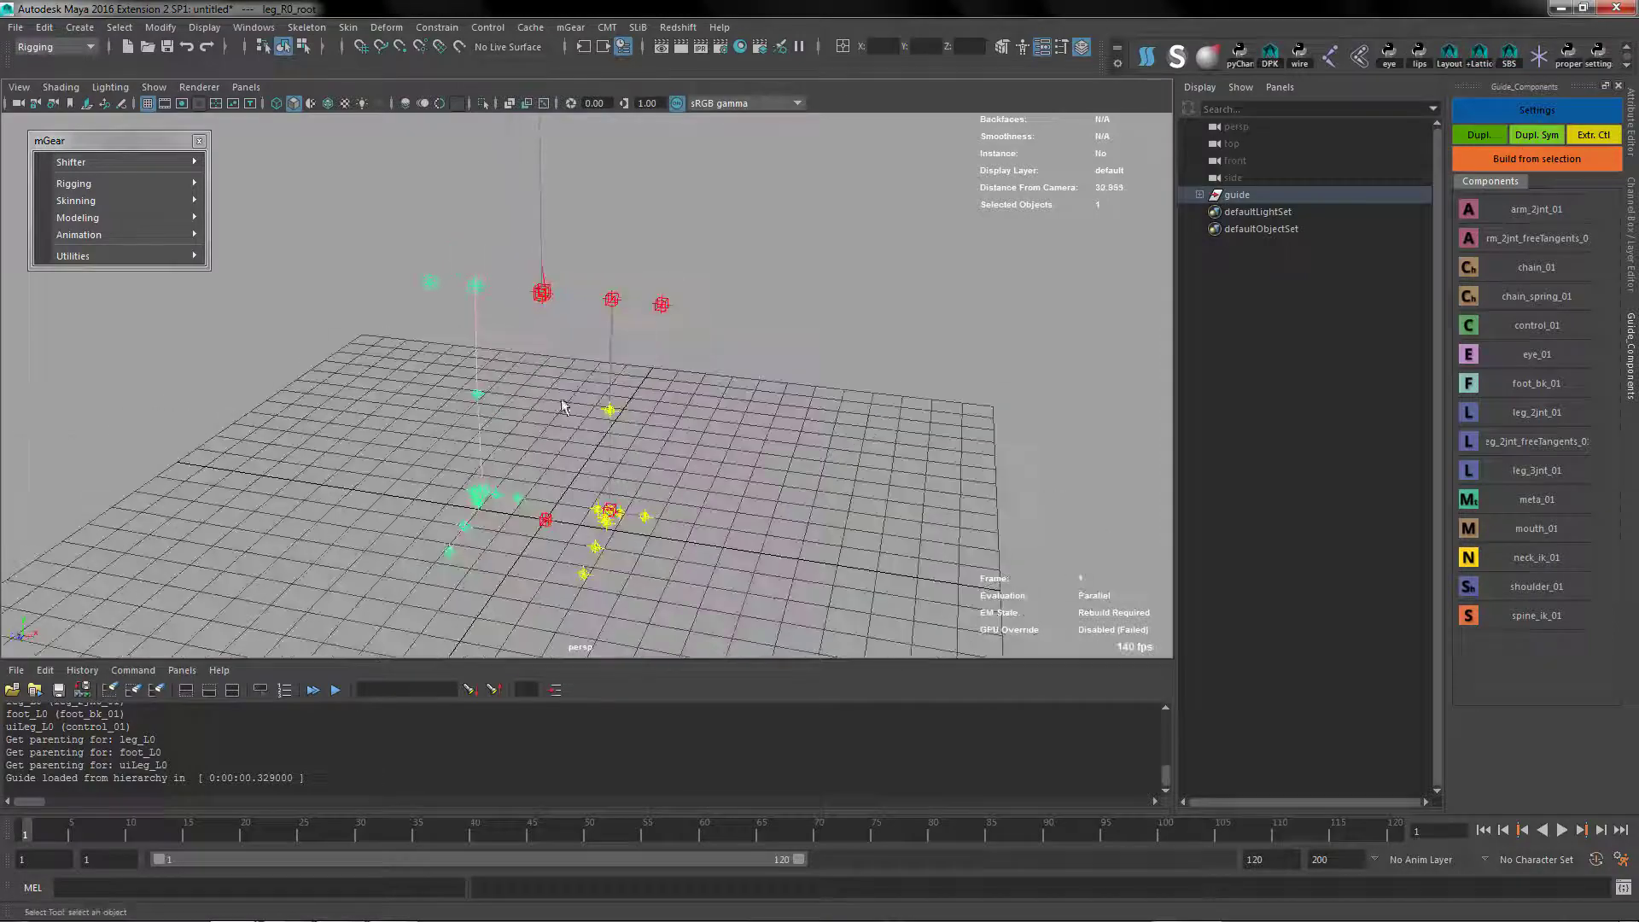
click(469, 292)
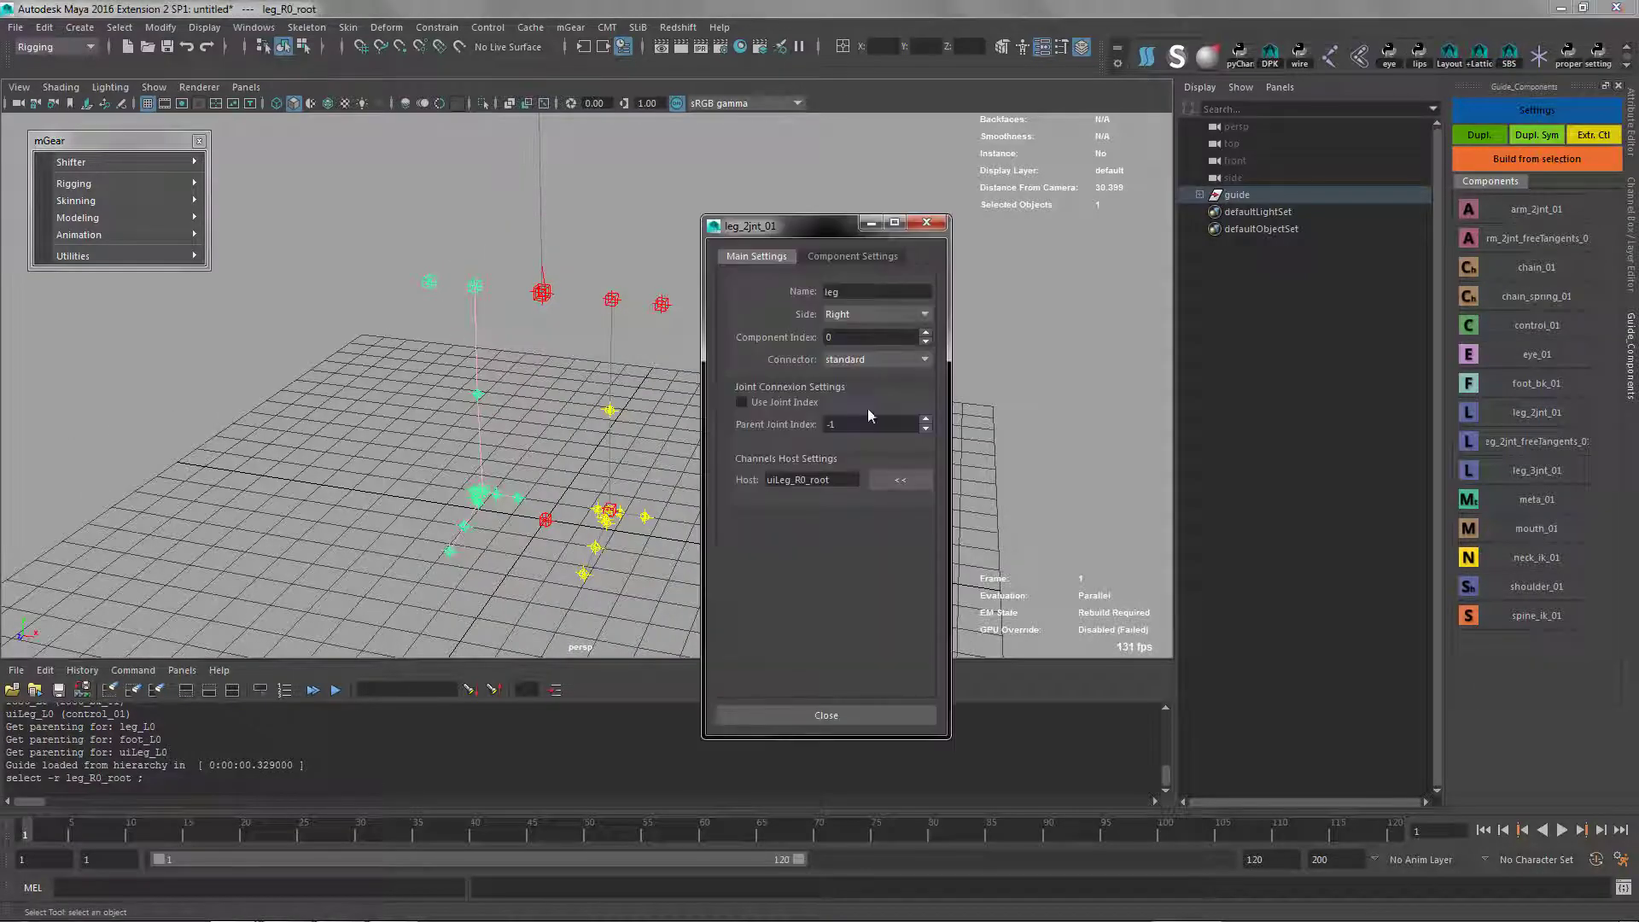
click(845, 256)
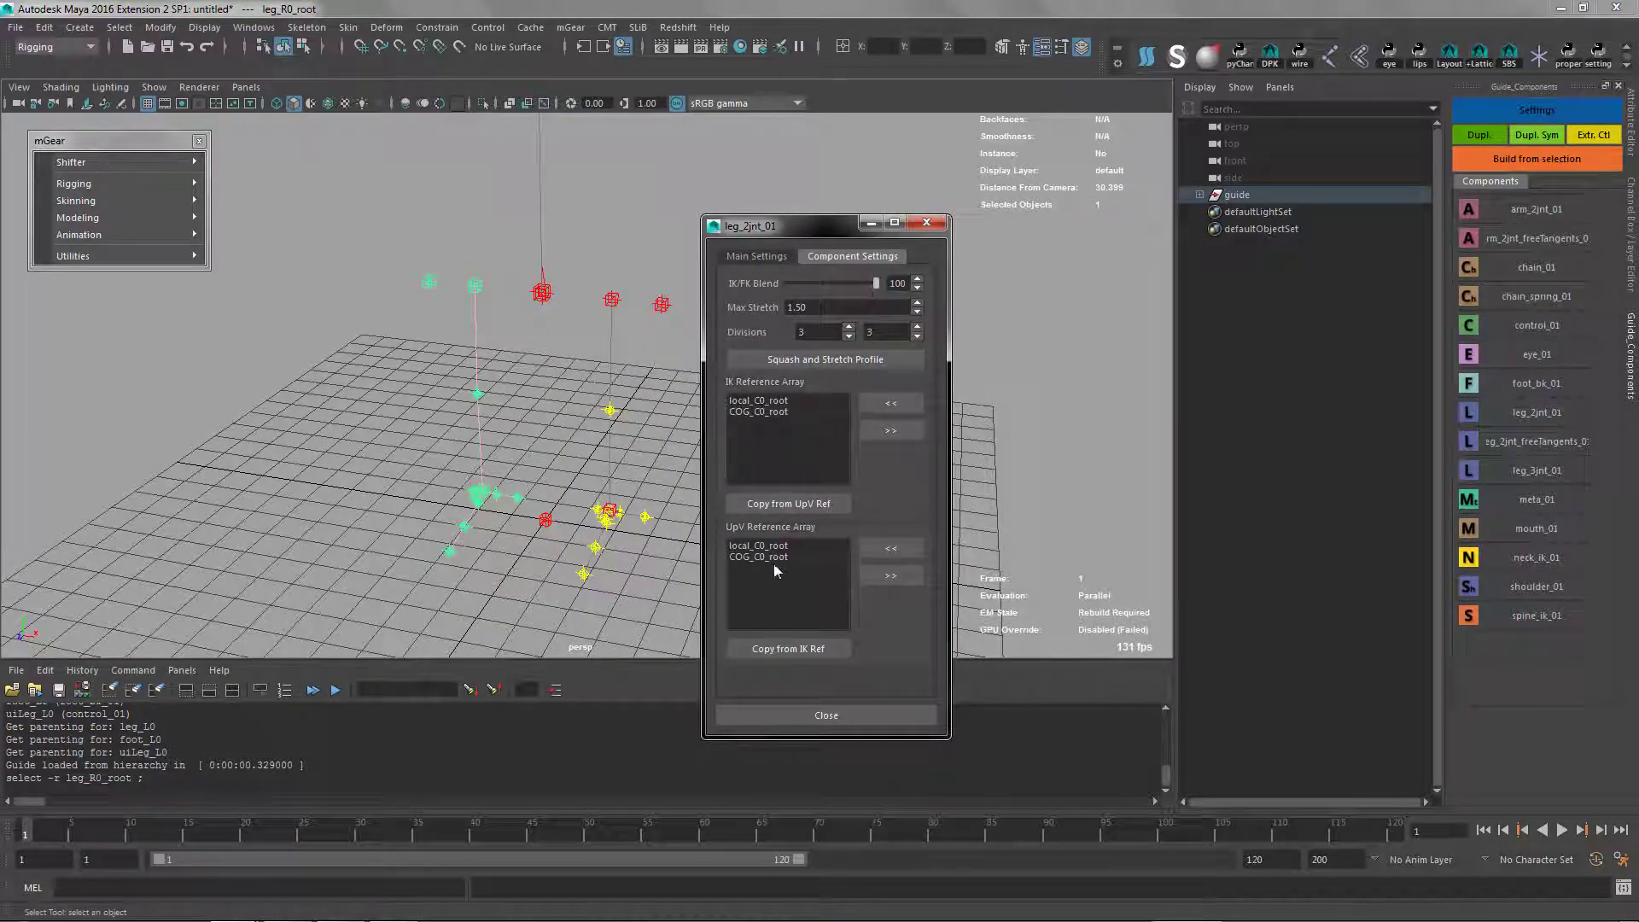
click(757, 257)
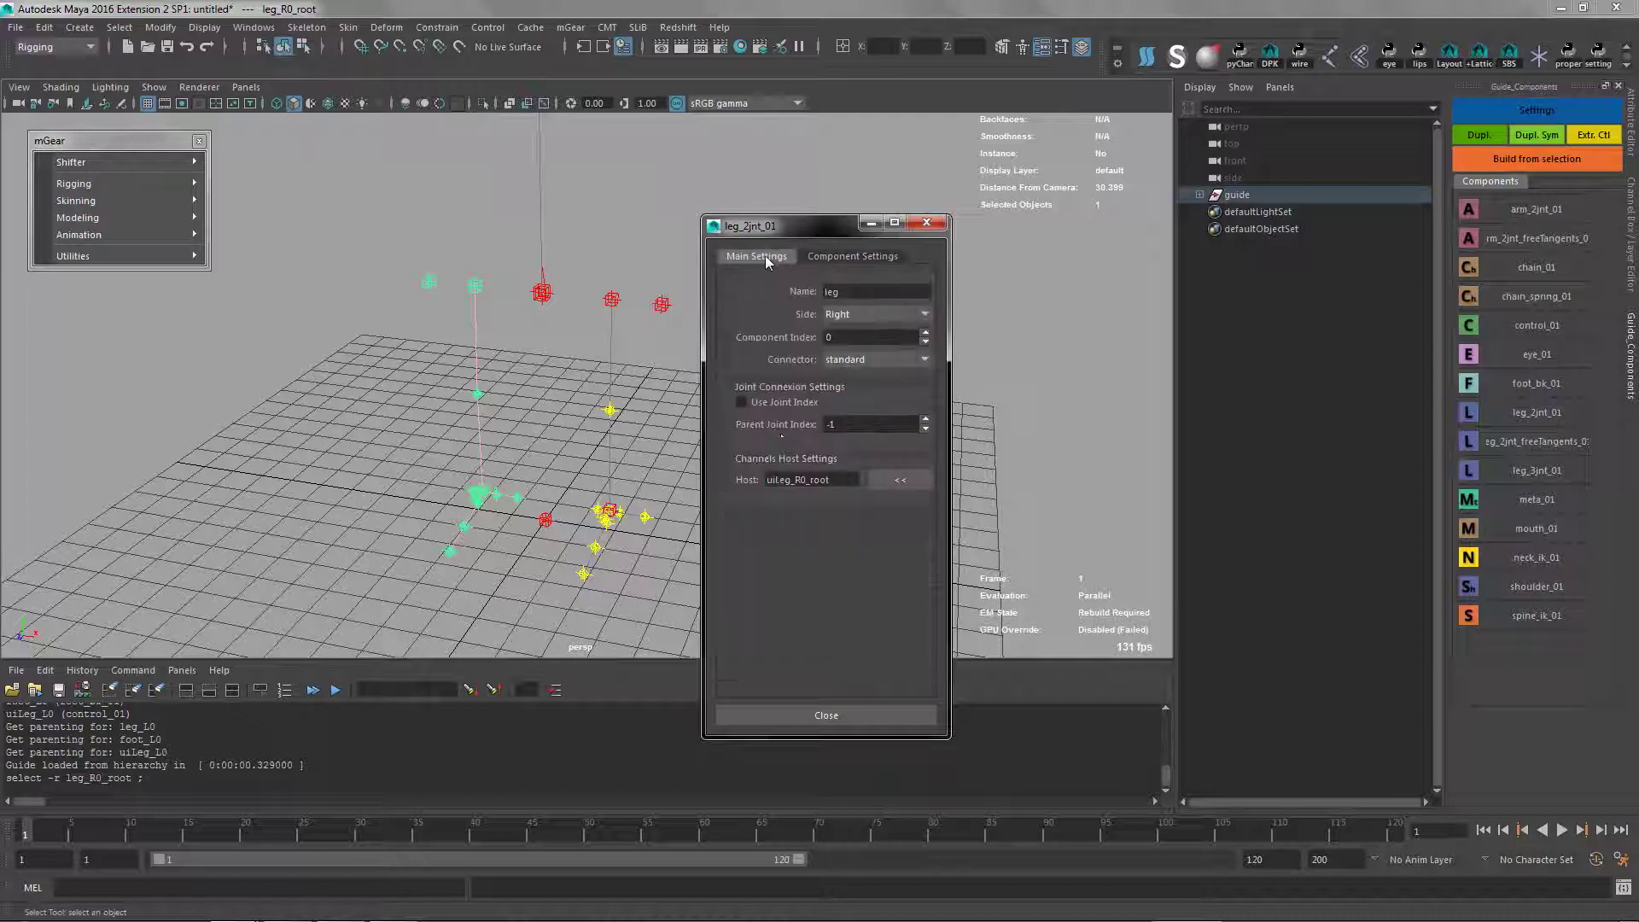
double_click(762, 483)
click(825, 716)
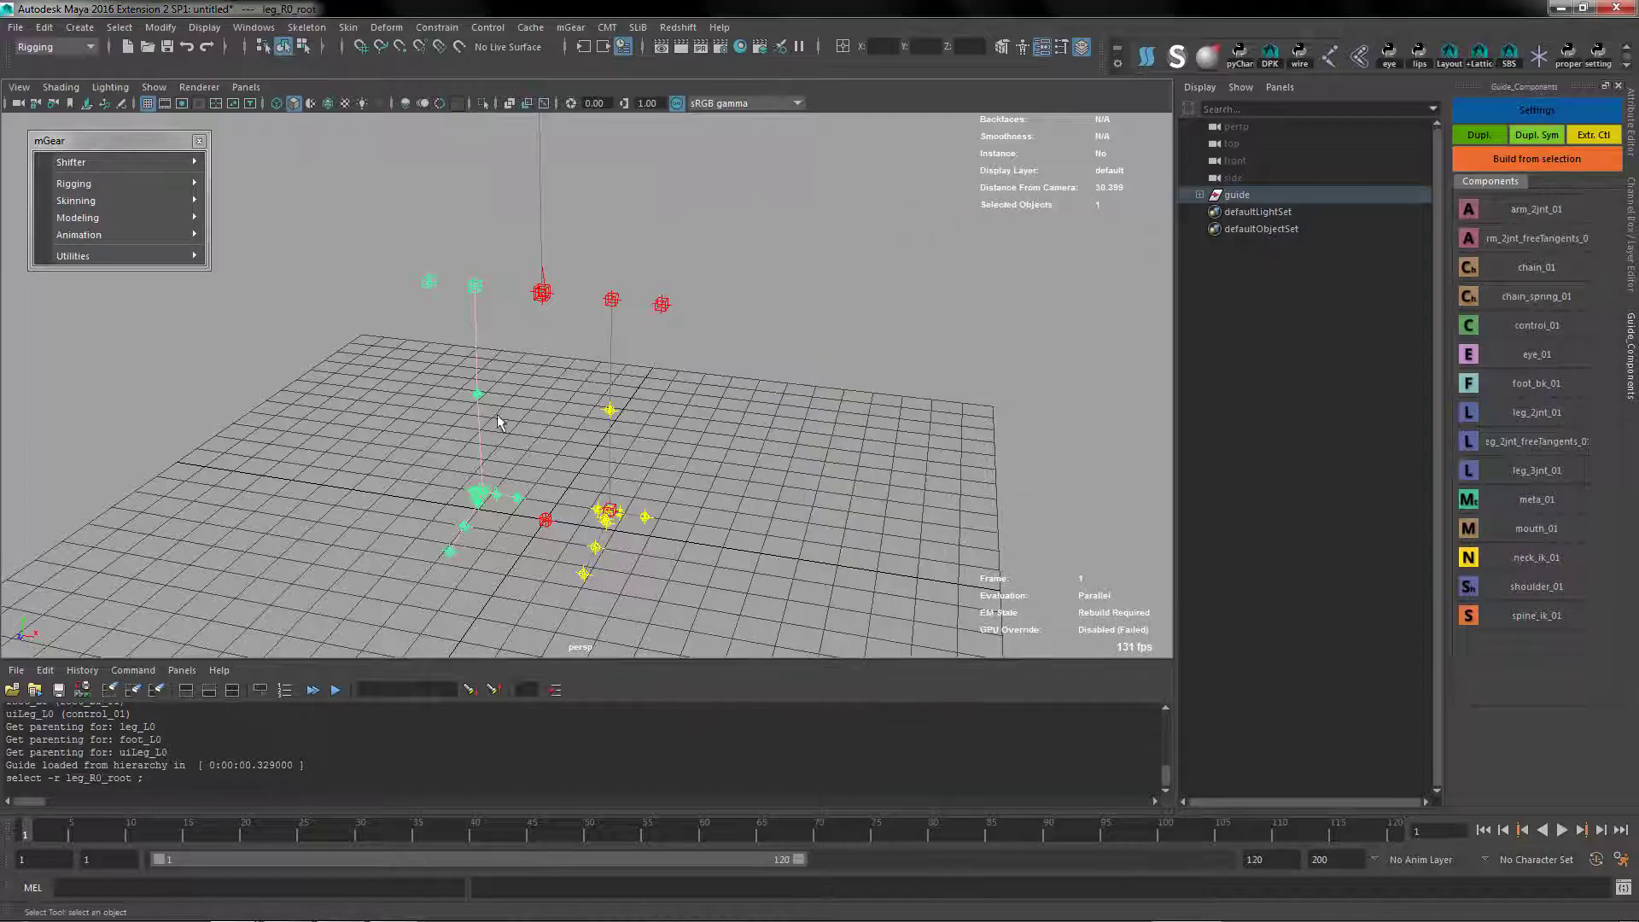
Add a shoulder_01 component under spine_C0_eff and set its side to Left
alt+drag(619, 462, 731, 362)
click(586, 283)
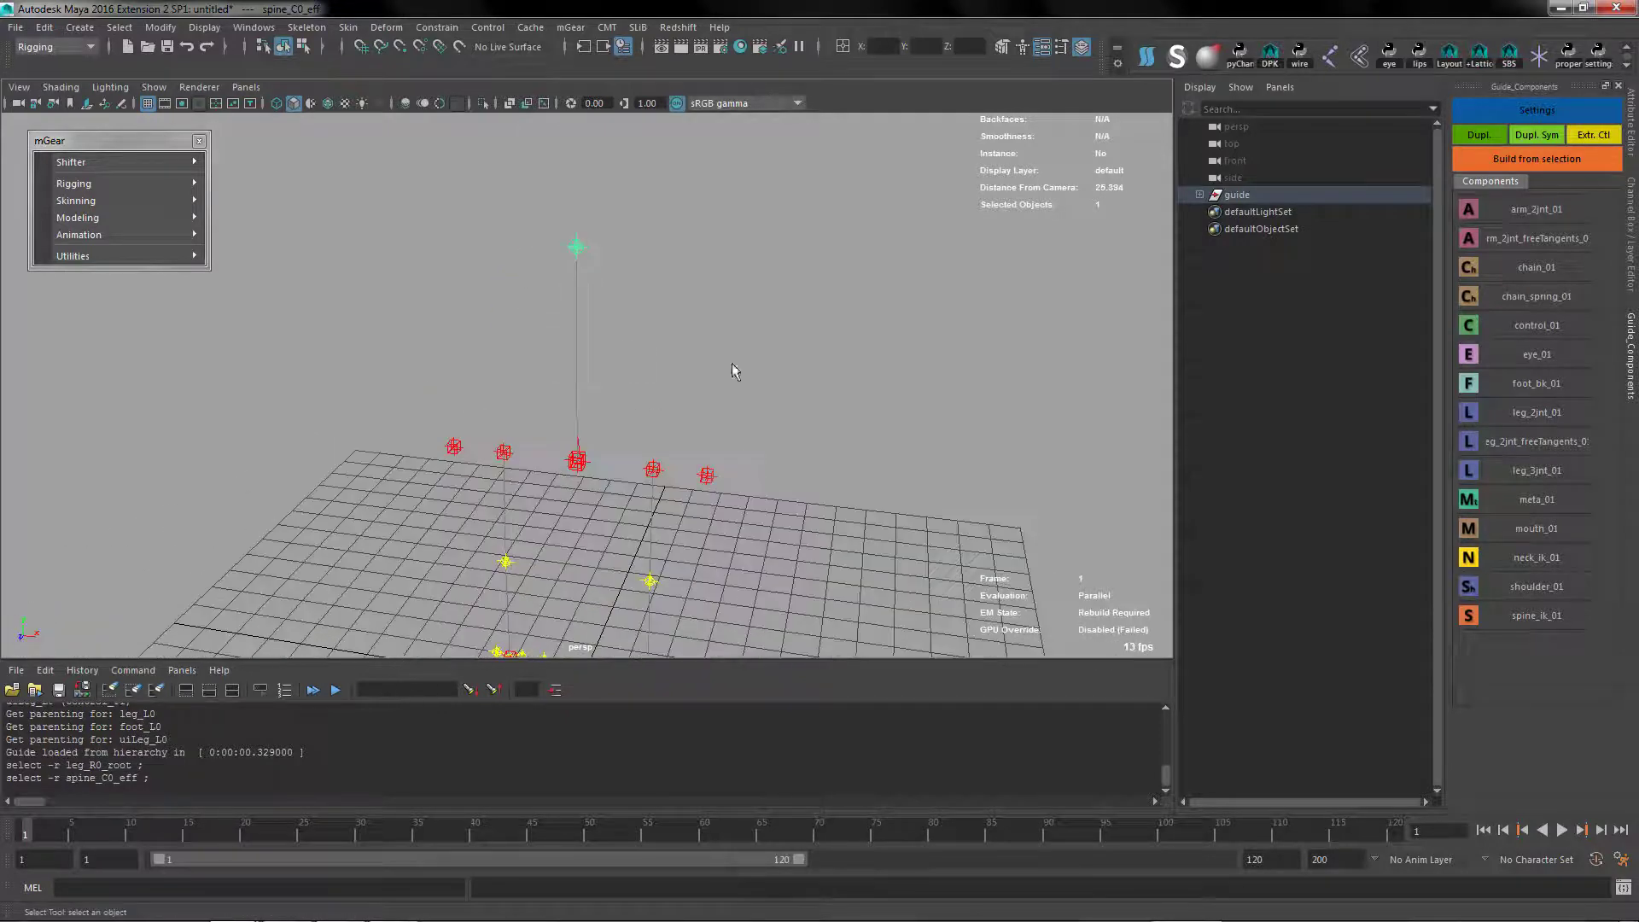
double_click(1477, 589)
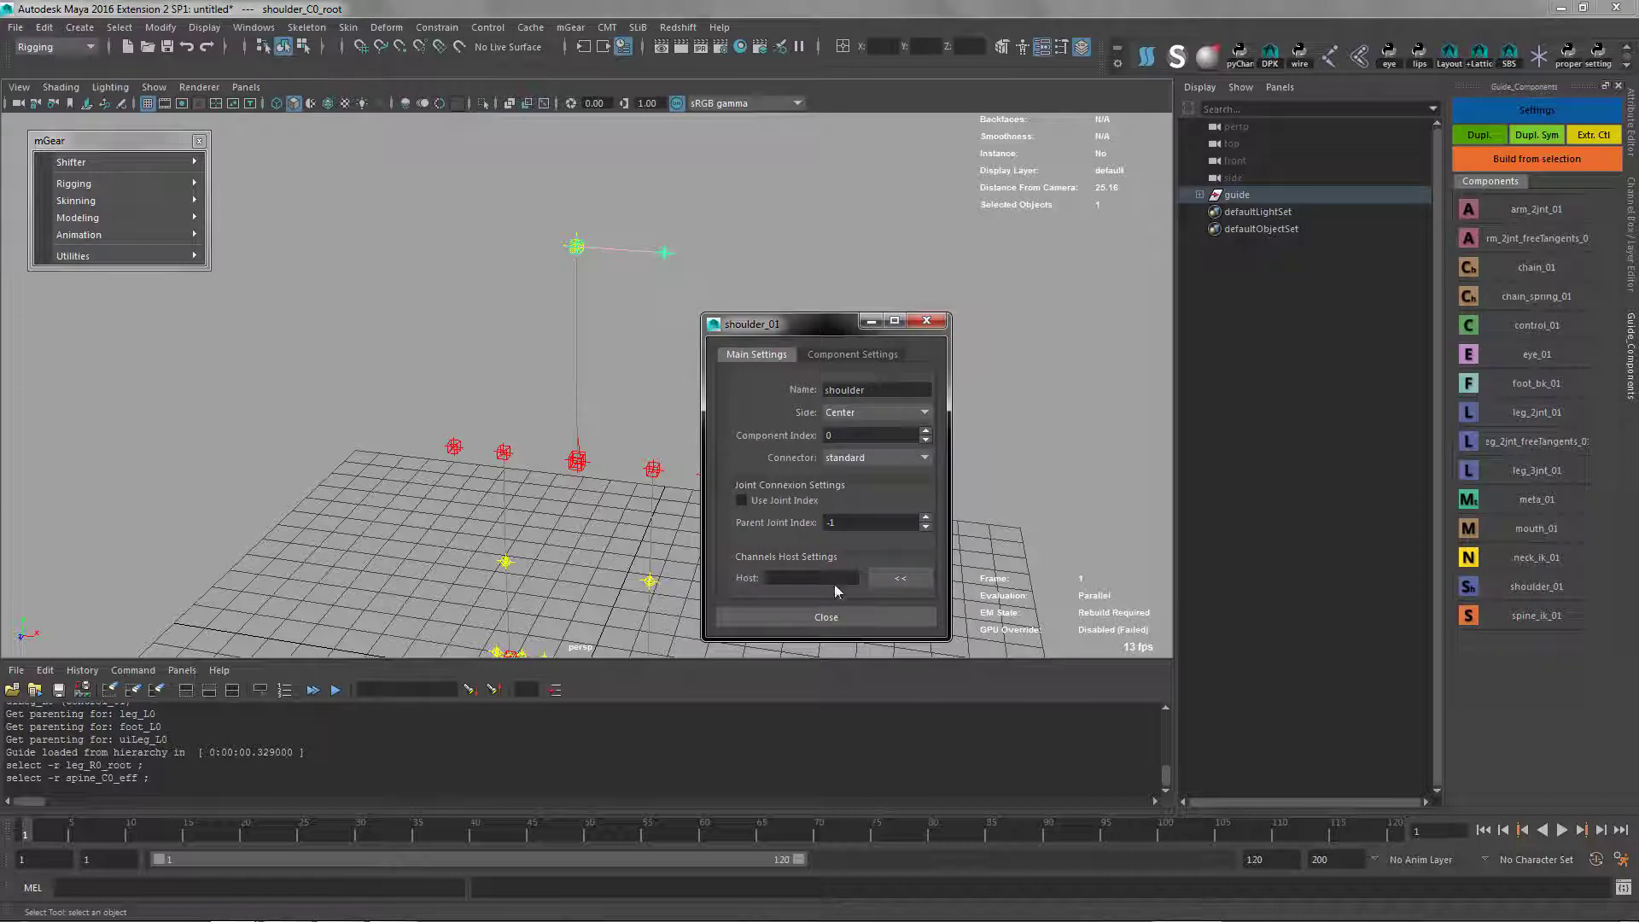
click(871, 412)
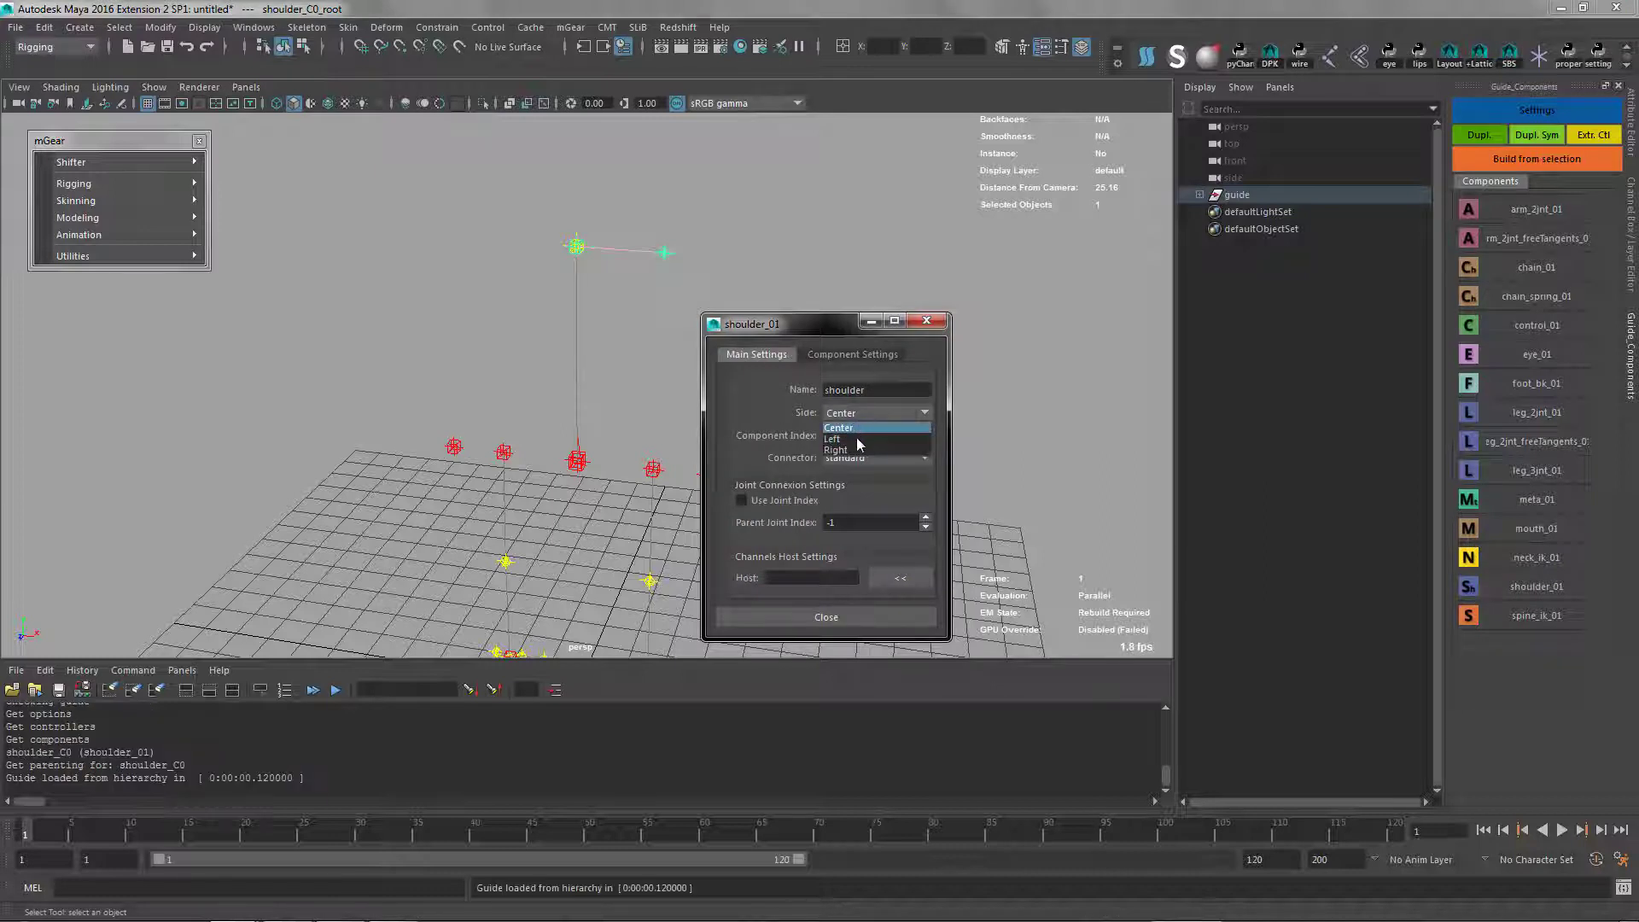
click(858, 439)
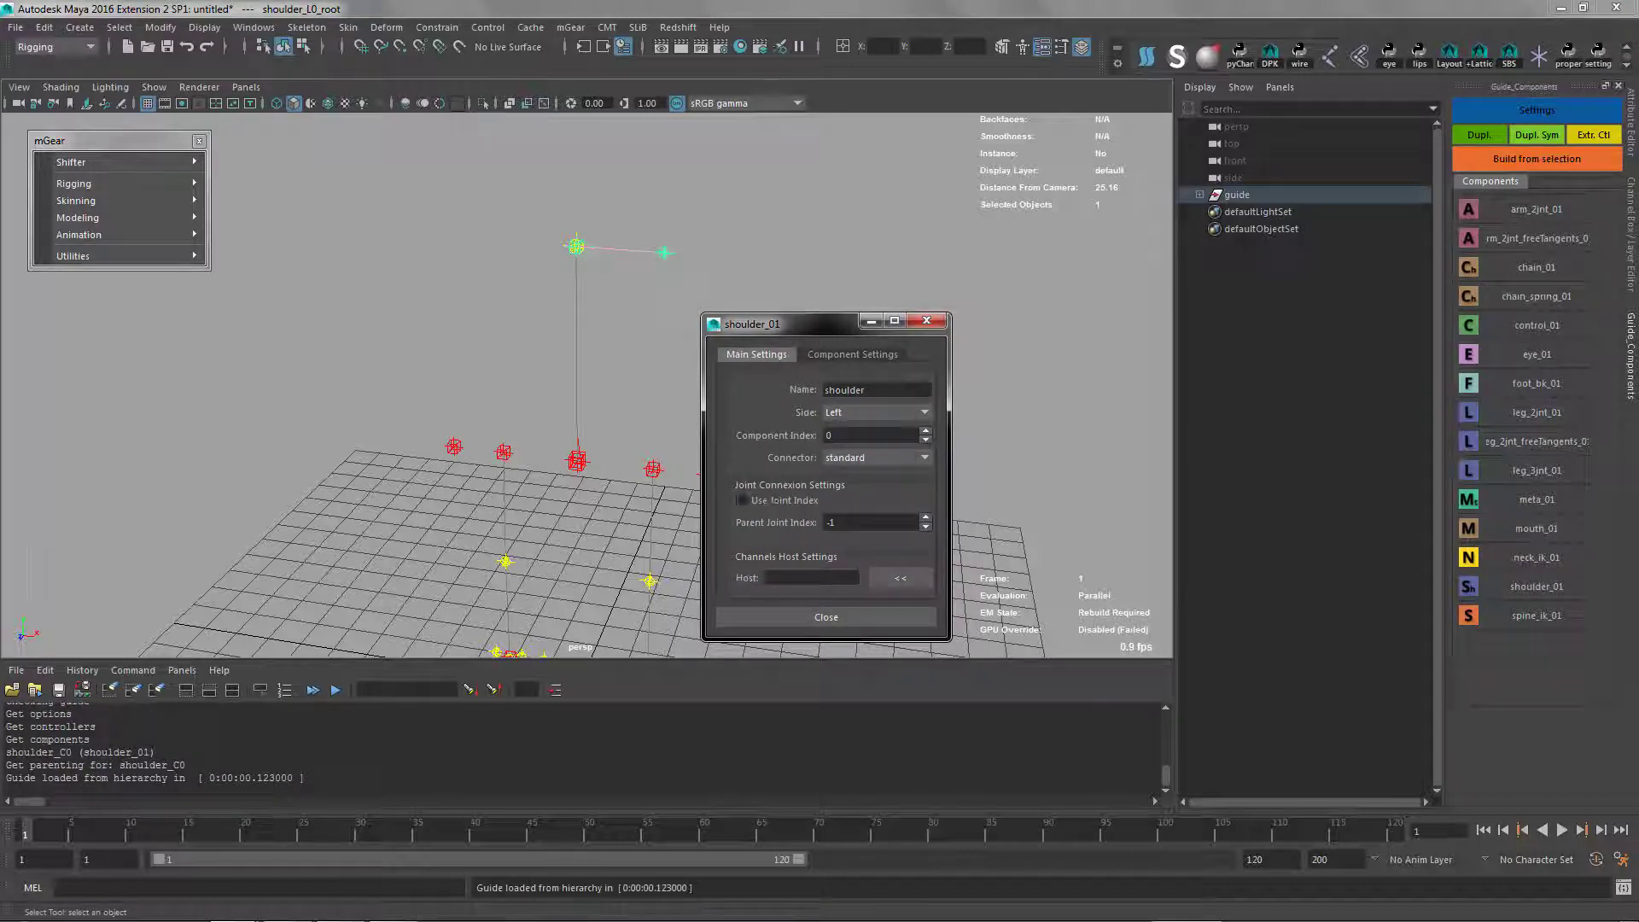
Add COG_C0_root and spine_C0_root to the left shoulder's reference array
click(847, 355)
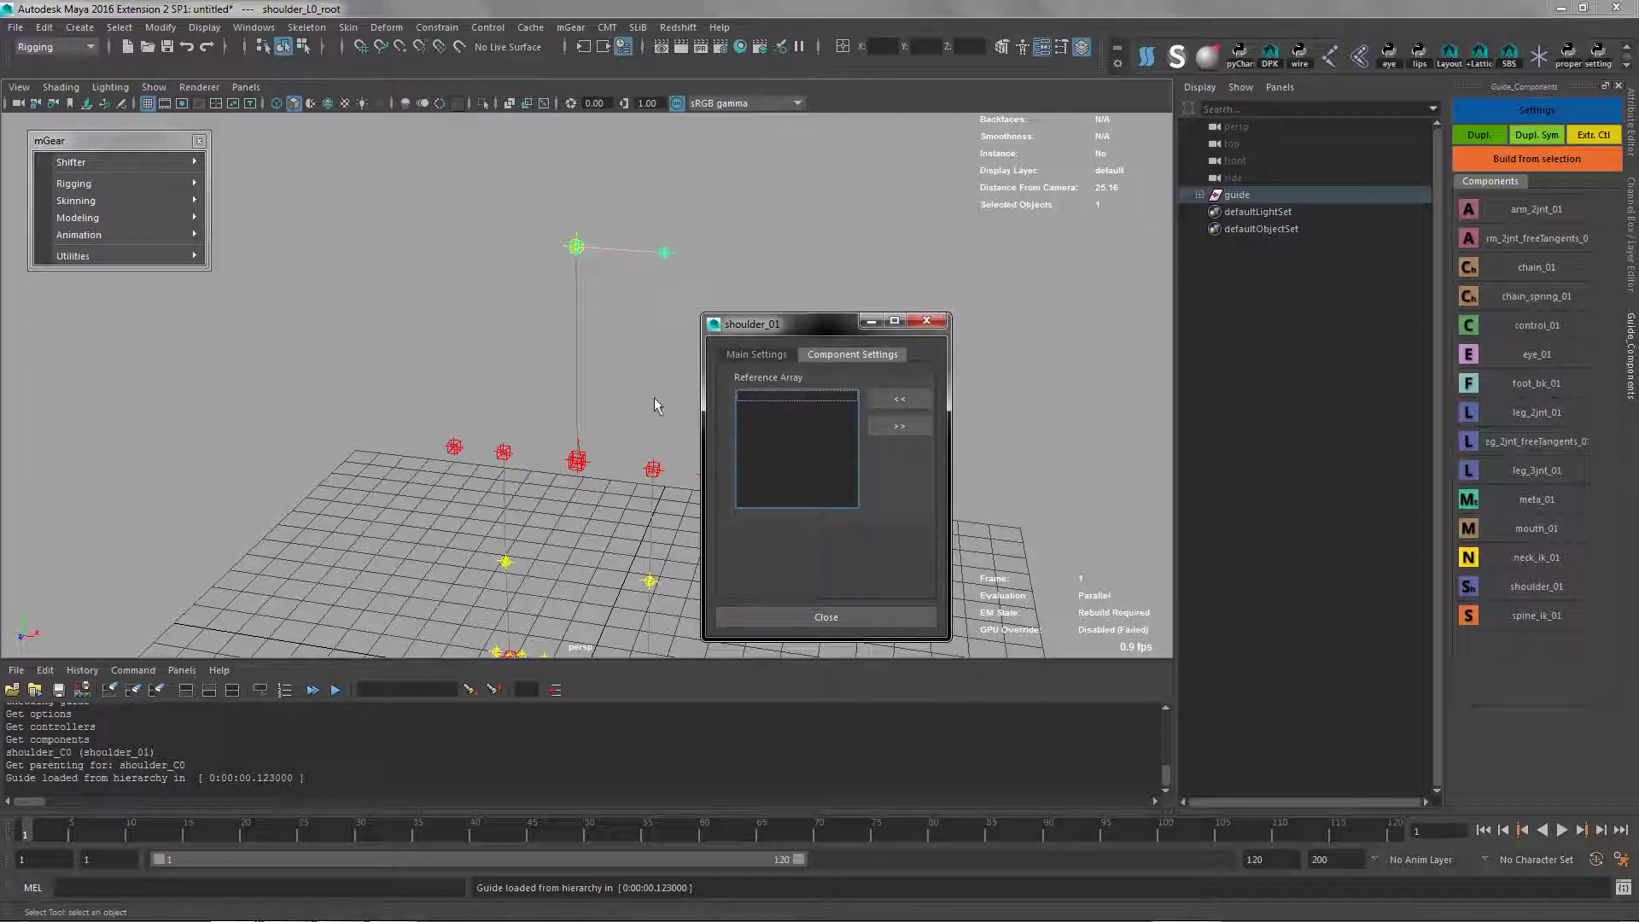
alt+right_drag(585, 473, 604, 565)
alt+middle_drag(604, 566, 510, 420)
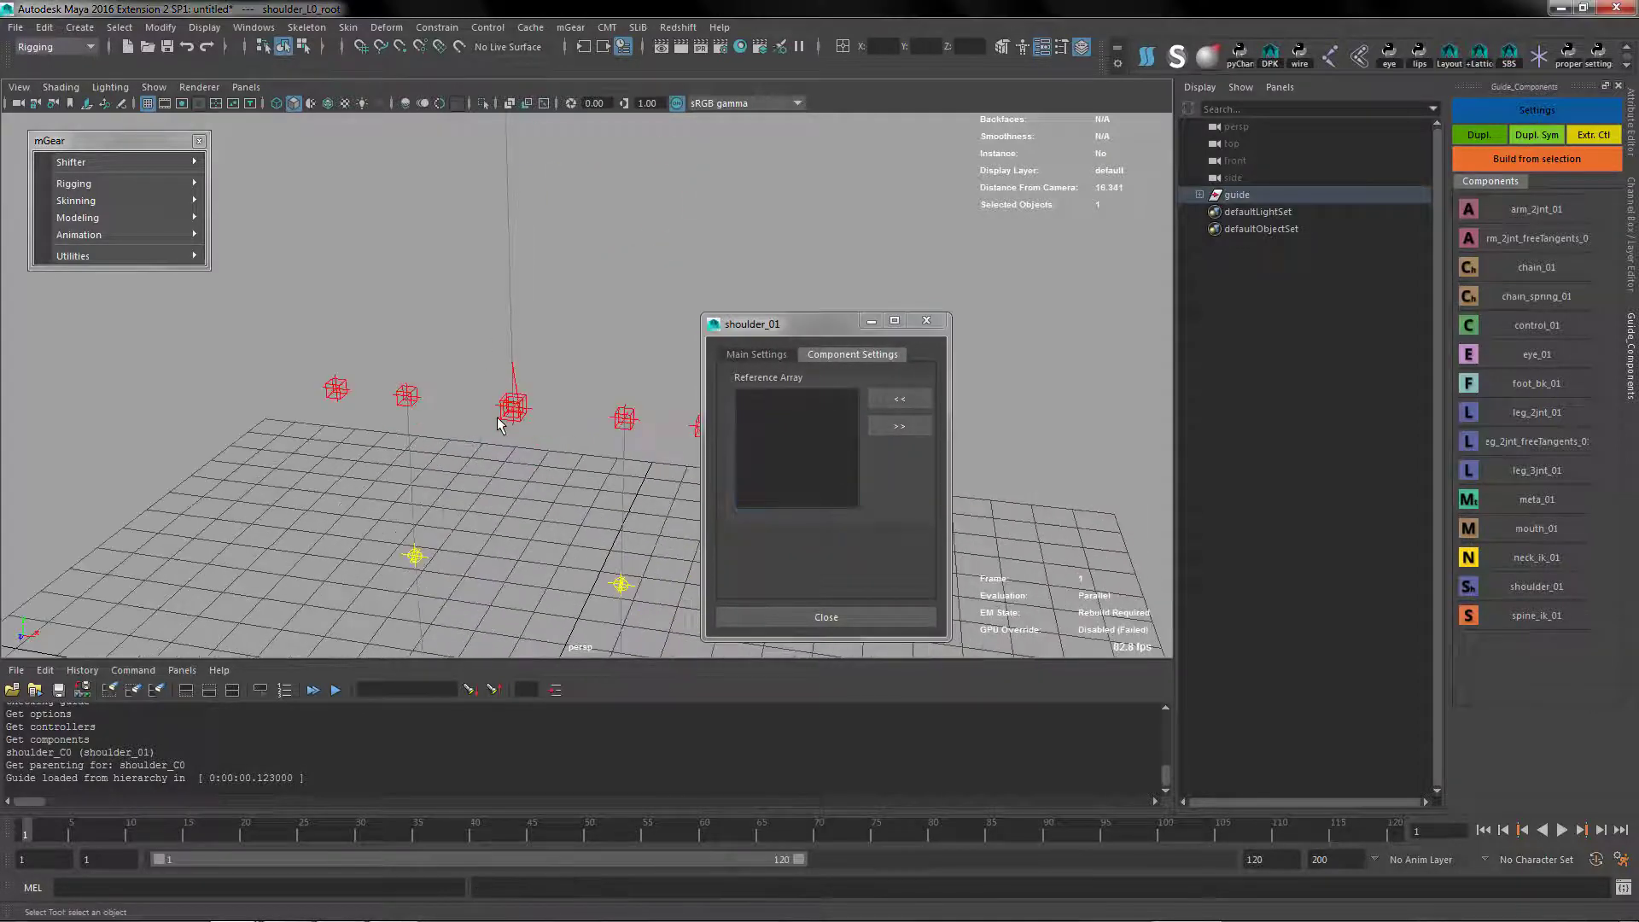
click(504, 418)
shift+click(506, 419)
drag(499, 426, 519, 412)
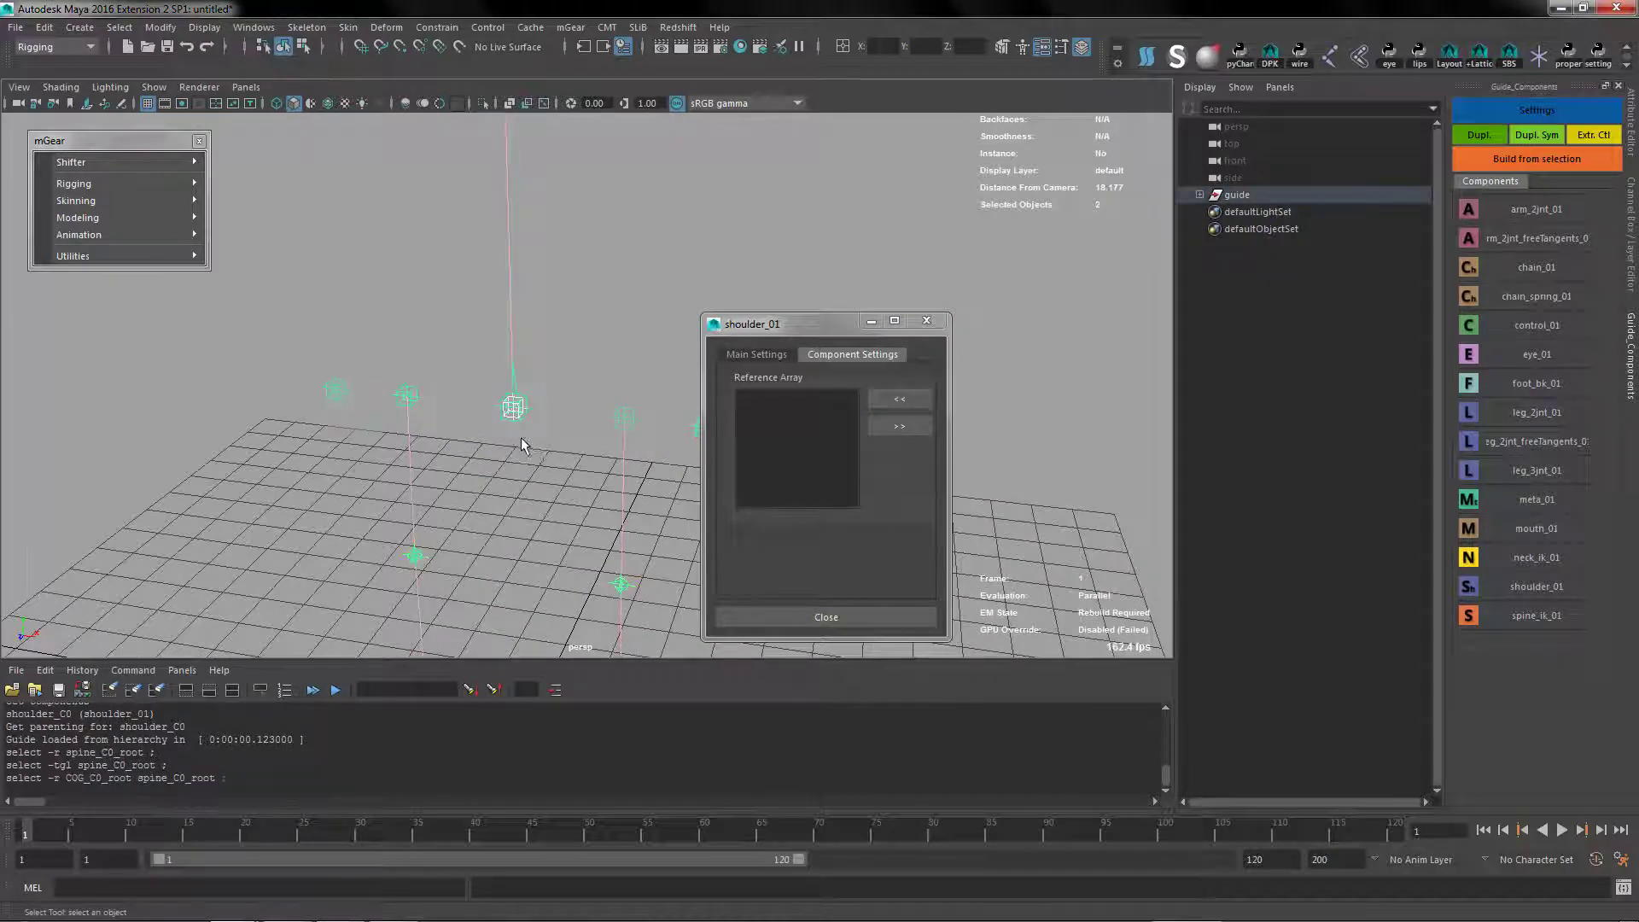
click(903, 401)
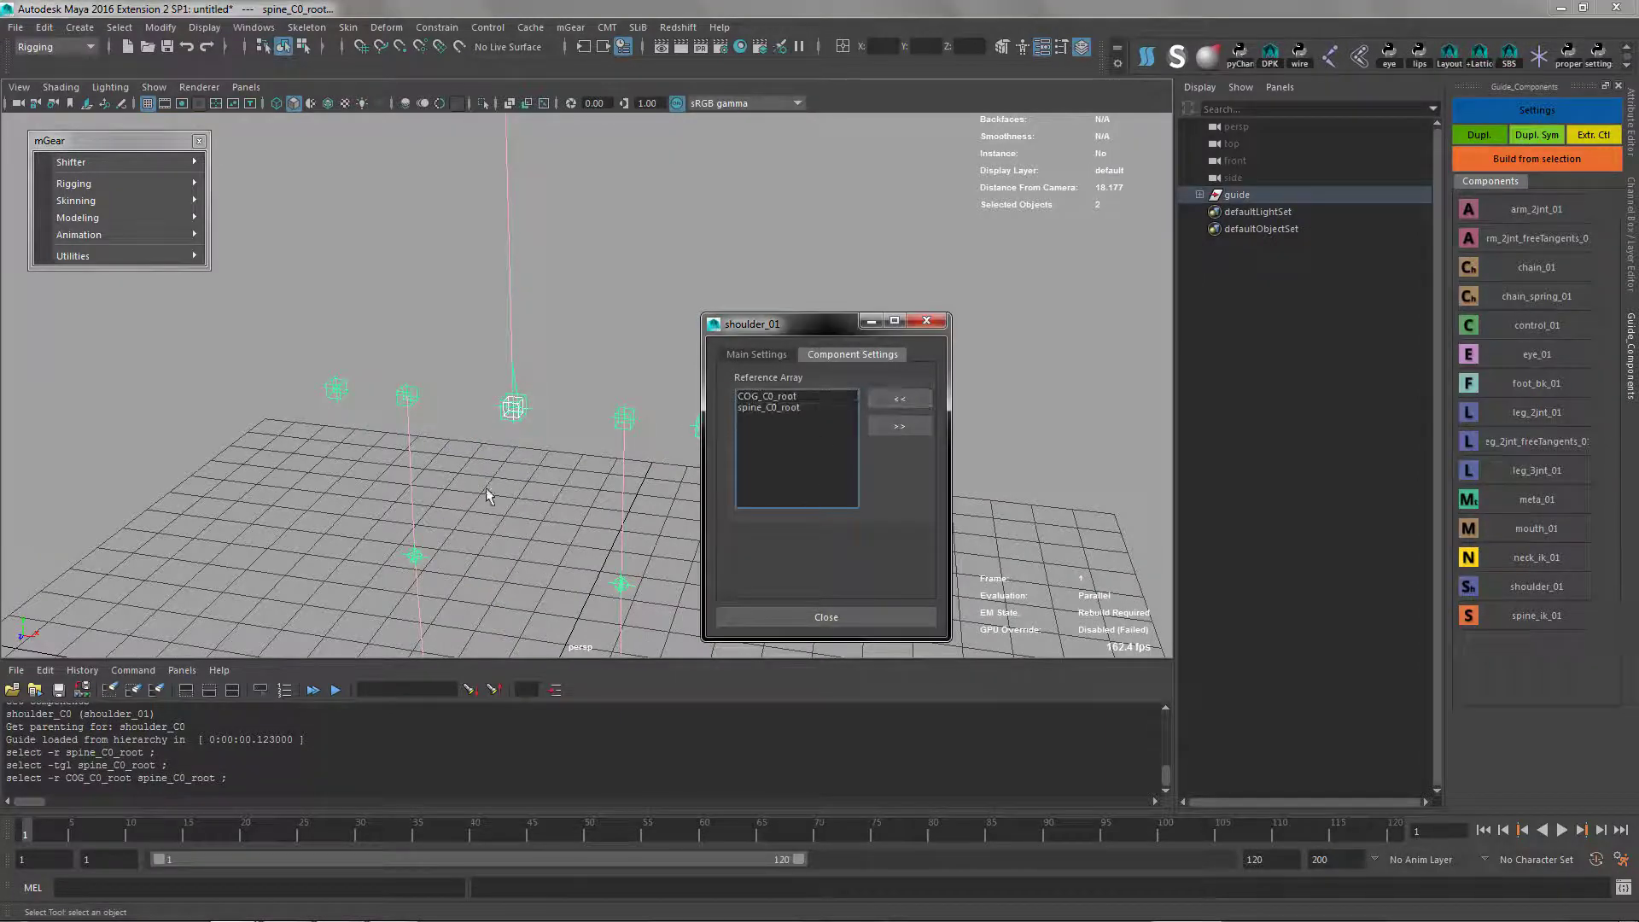
Add local_C0_root to the left shoulder component's reference array
alt+right_drag(489, 496, 418, 367)
alt+middle_drag(418, 366, 318, 263)
click(453, 525)
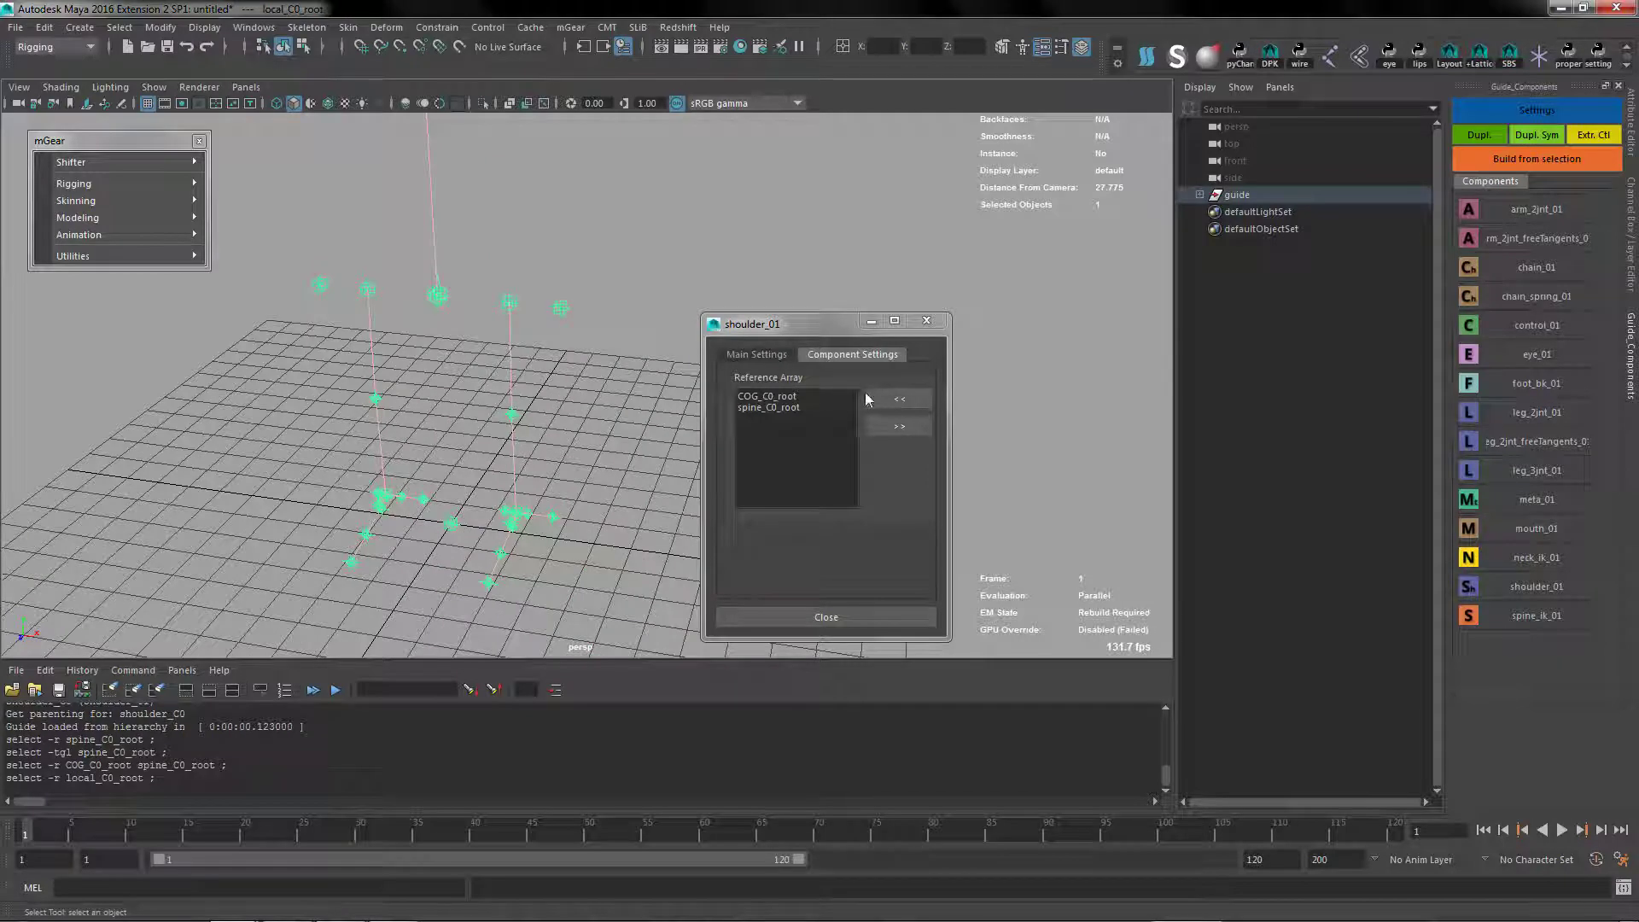
click(900, 399)
Close the shoulder settings and move the left shoulder root outward along X by about 1.23 units
alt+drag(433, 377, 435, 249)
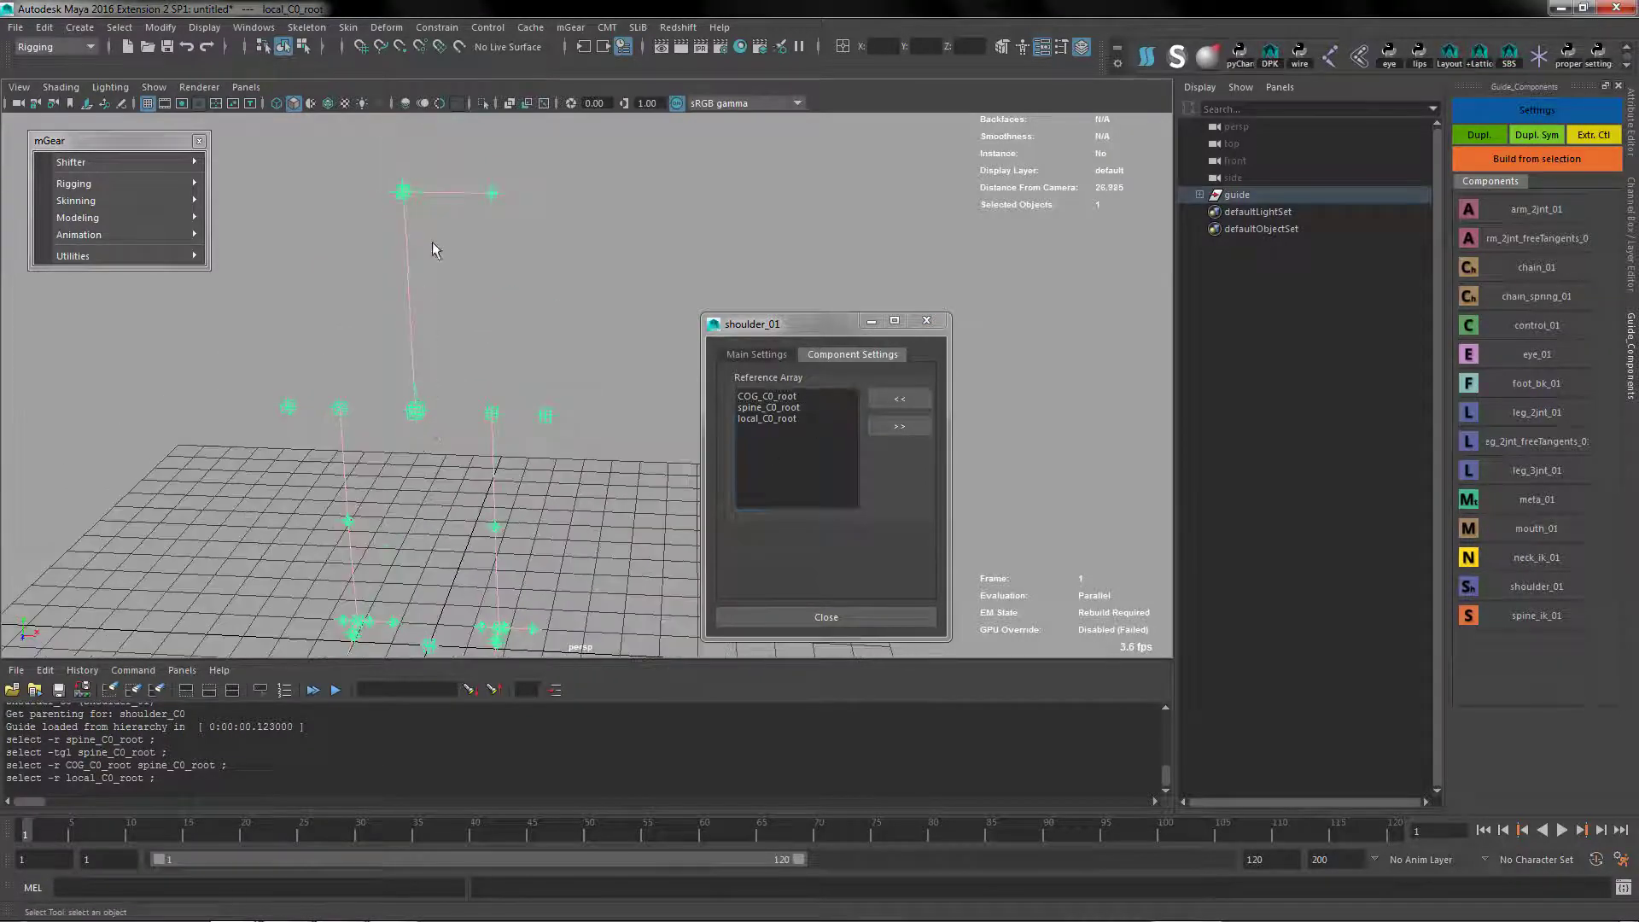
click(491, 194)
key(Up)
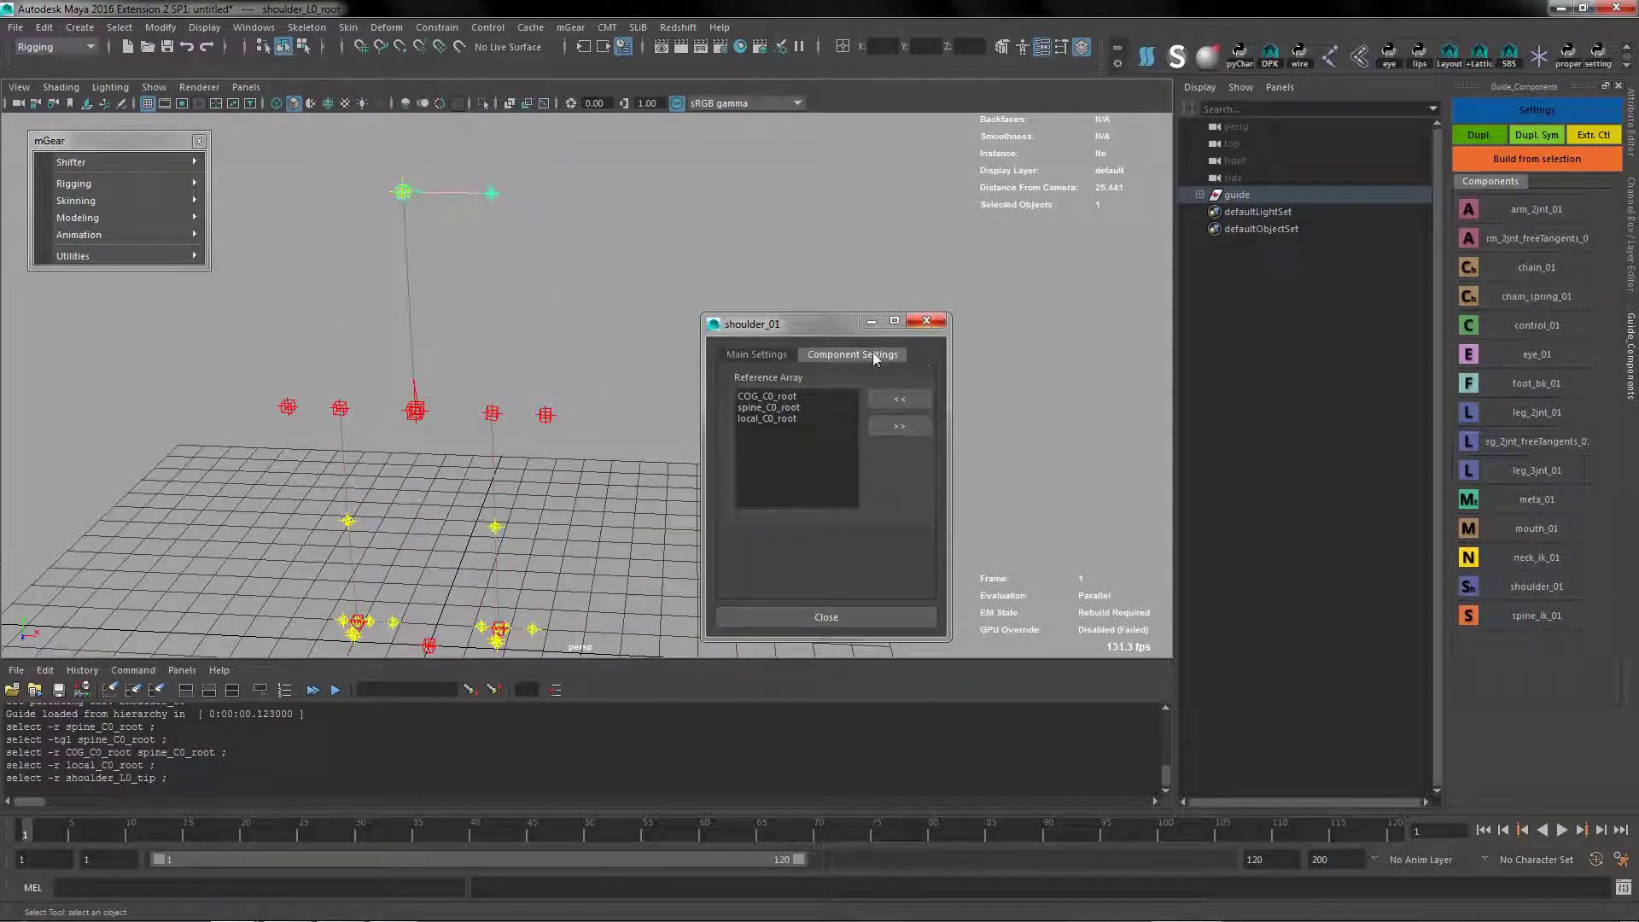
click(767, 357)
click(937, 324)
key(w)
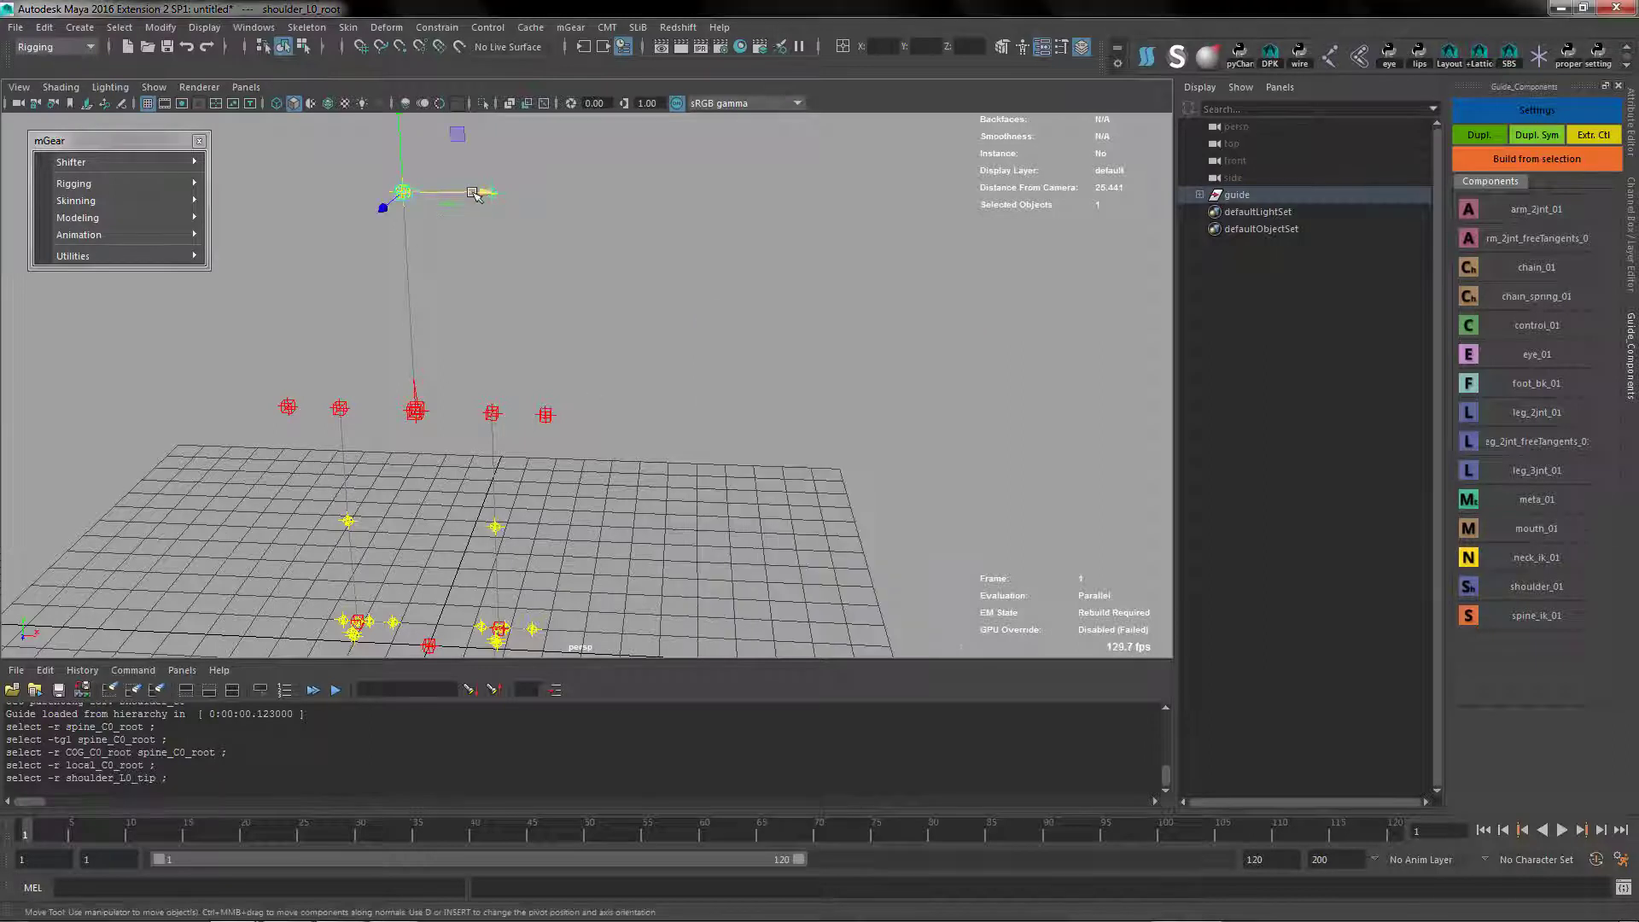
drag(484, 194, 540, 196)
key(q)
Duplicate the left shoulder component symmetrically to the right side
click(547, 197)
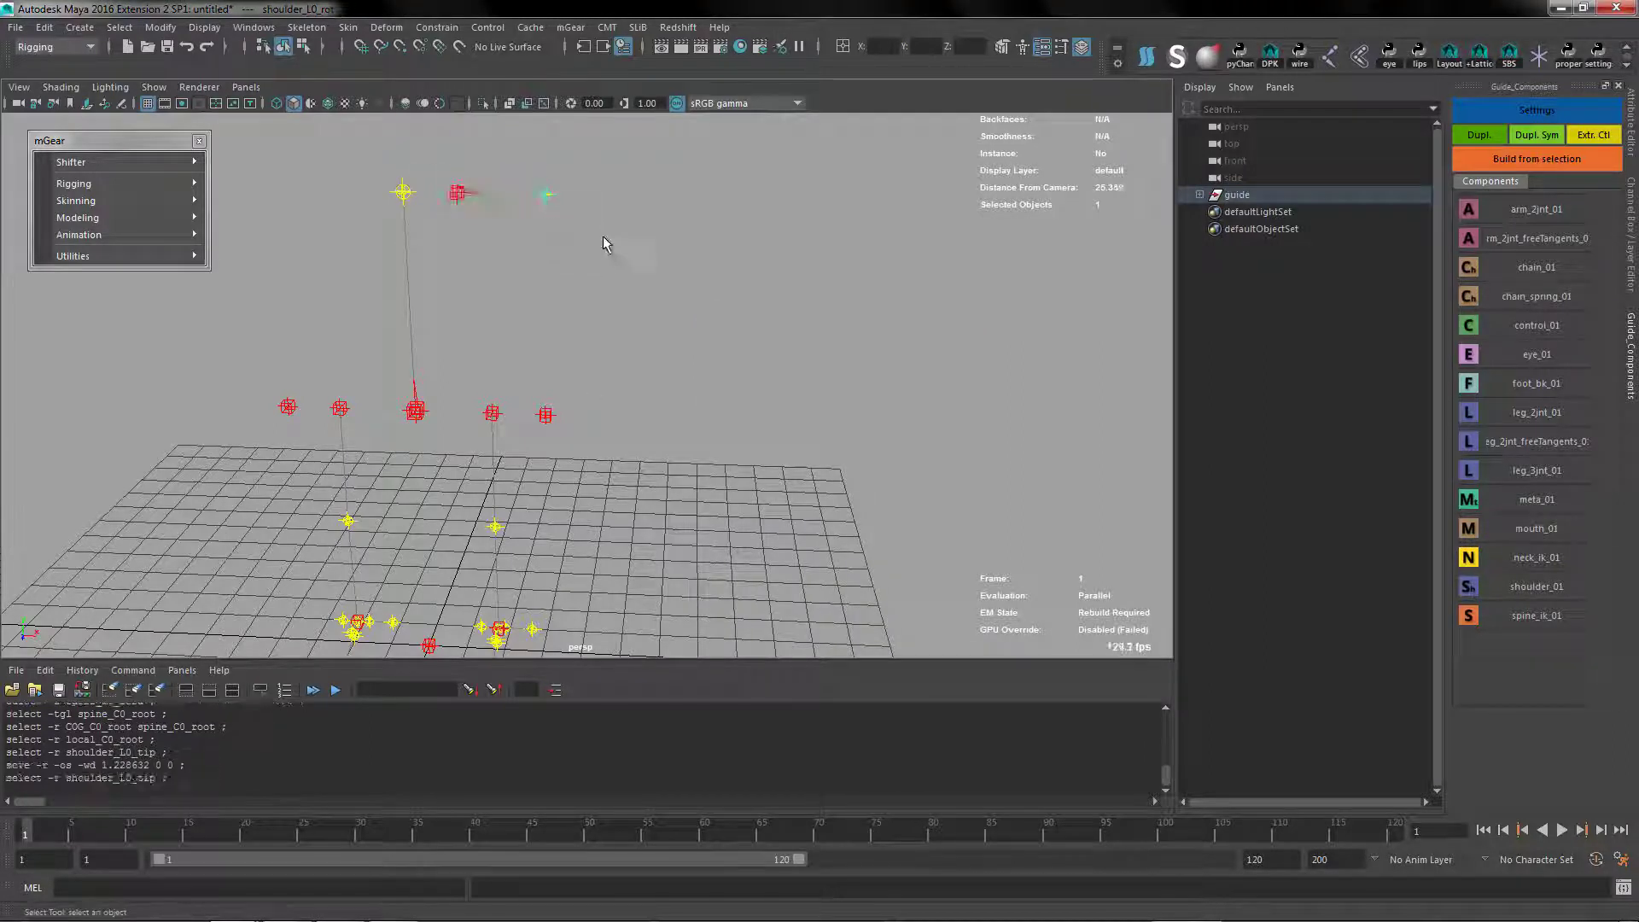
click(450, 205)
click(456, 195)
key(ctrl+shift+d)
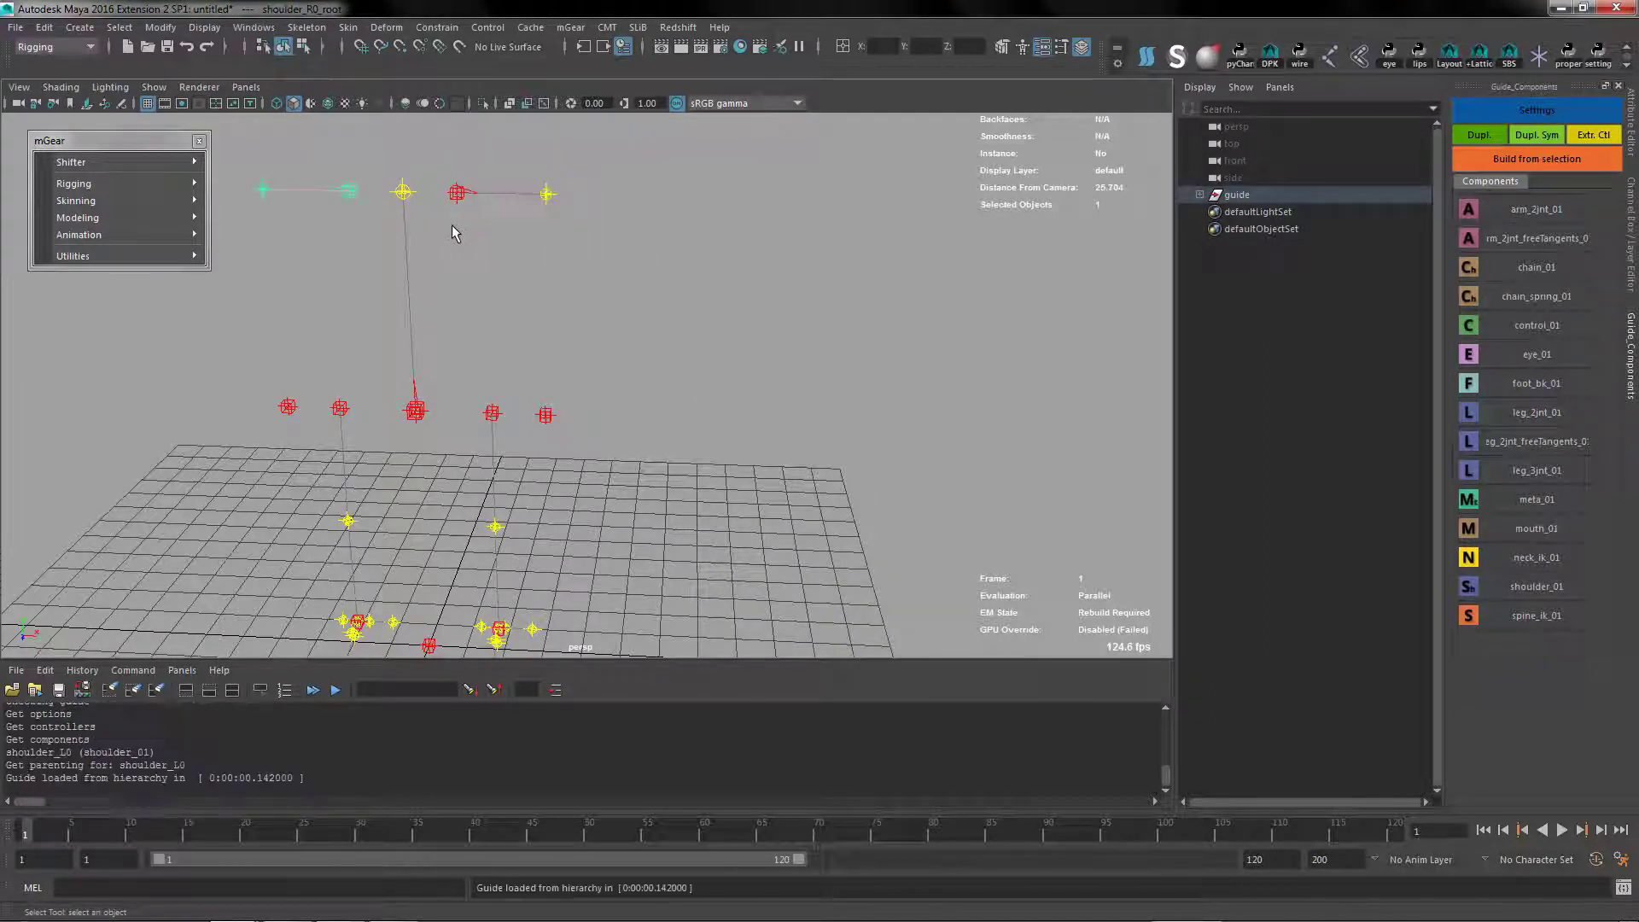
Add an arm_2jnt_01 component under shoulder_L0_tip with its side set to Left
alt+drag(510, 338, 640, 336)
click(651, 247)
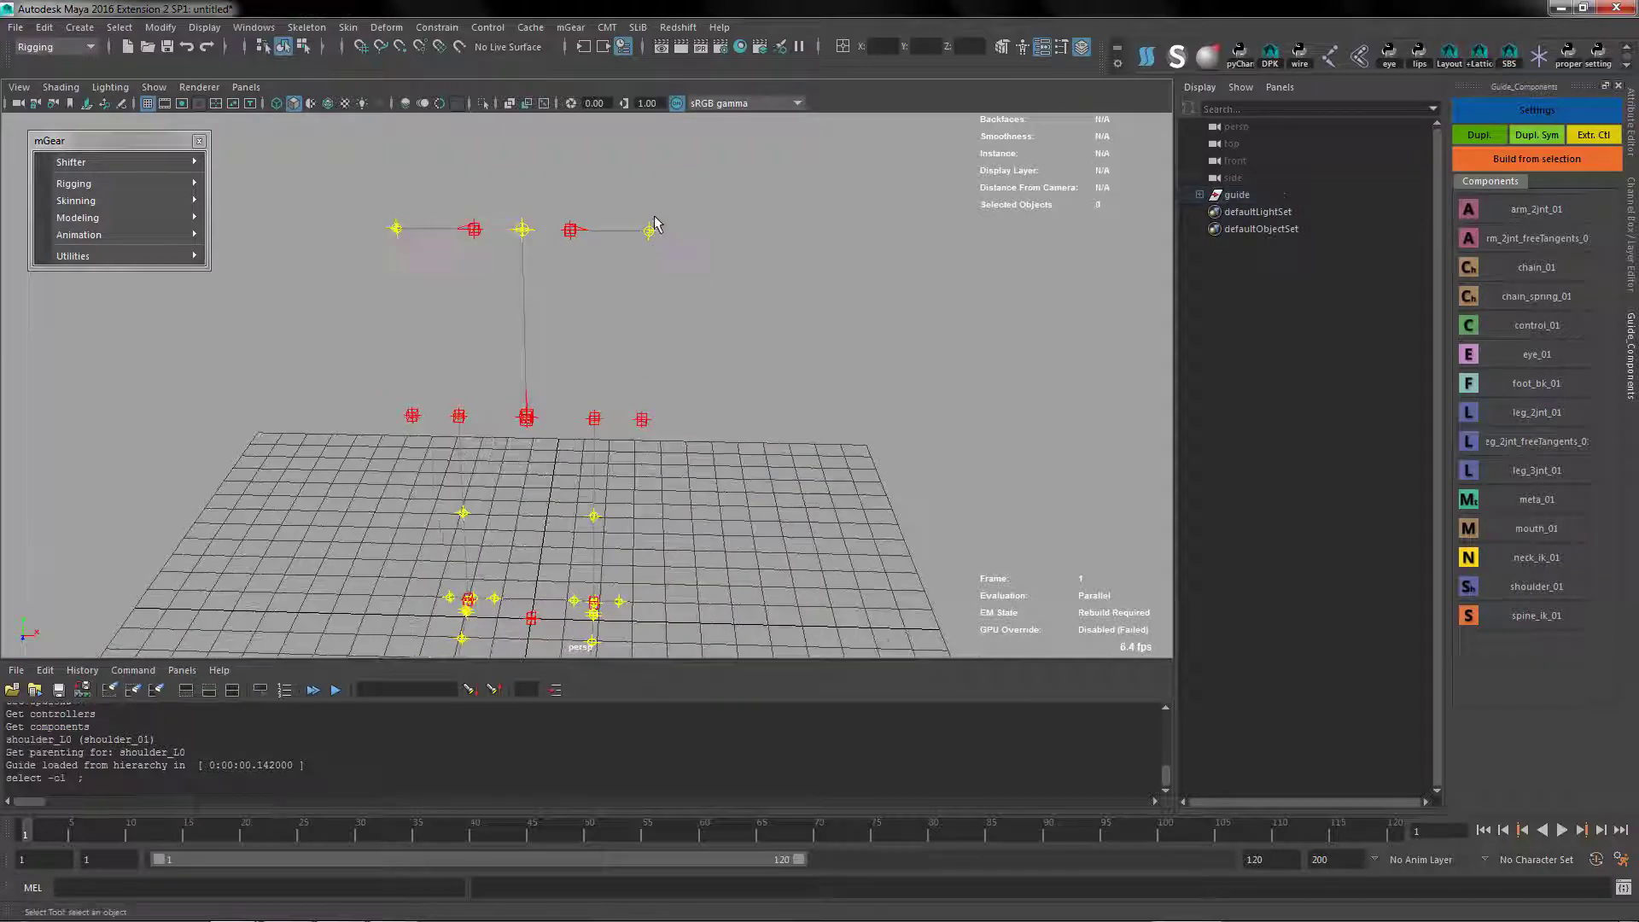
click(649, 230)
alt+drag(649, 230, 842, 213)
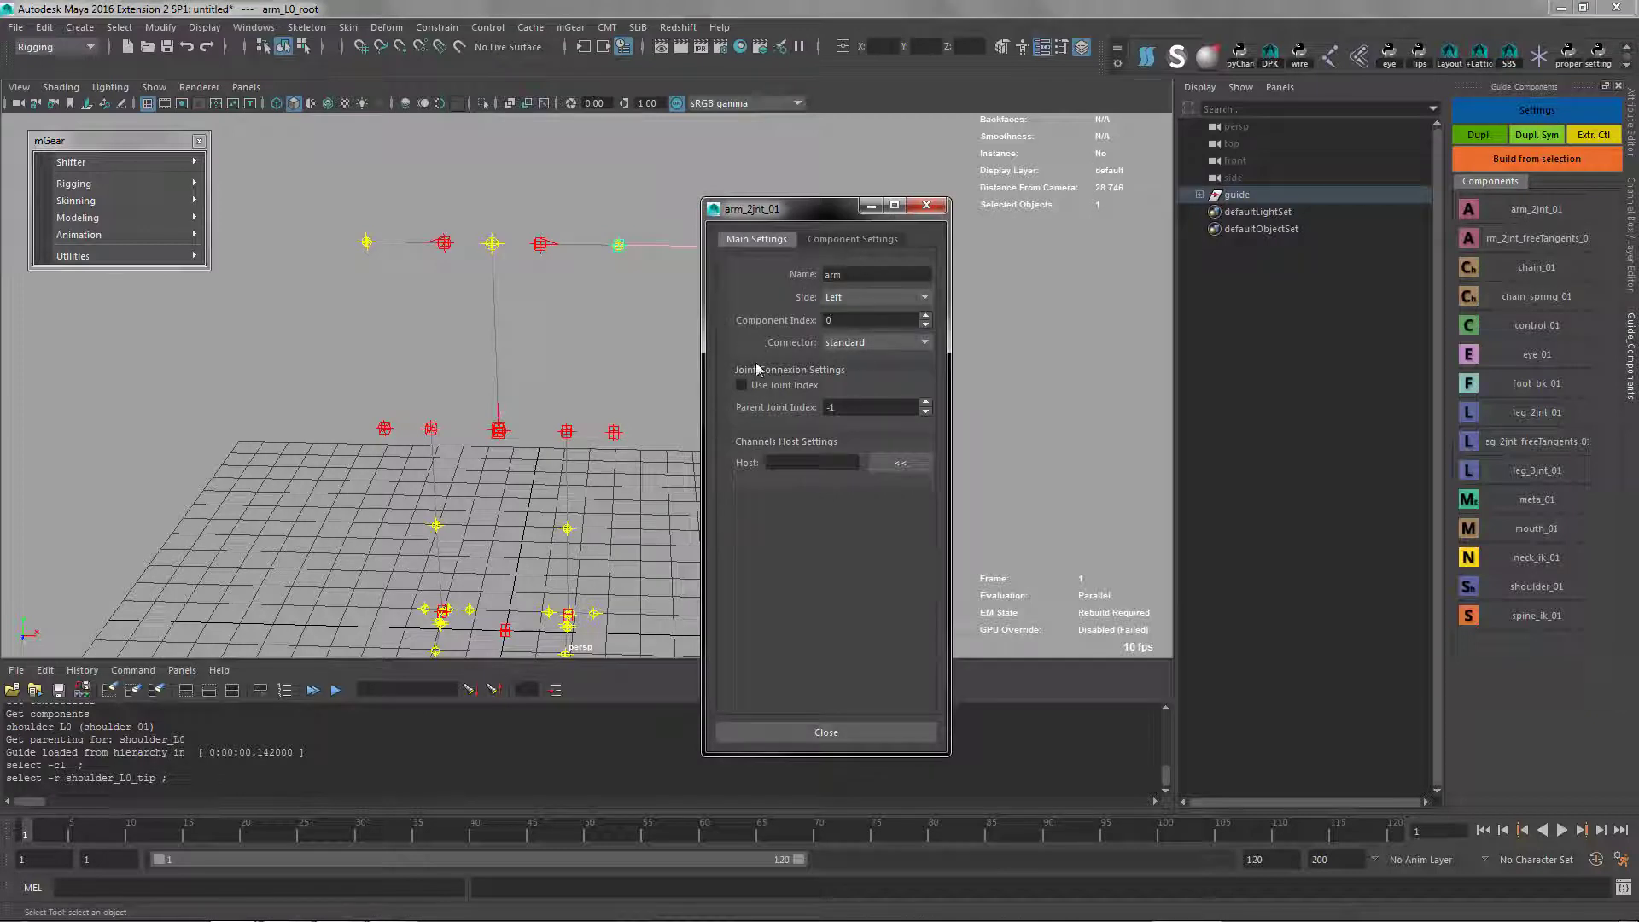
Add spine_C0_eff, COG_C0_root and spine_C0_root to the left arm's IK reference array
click(845, 240)
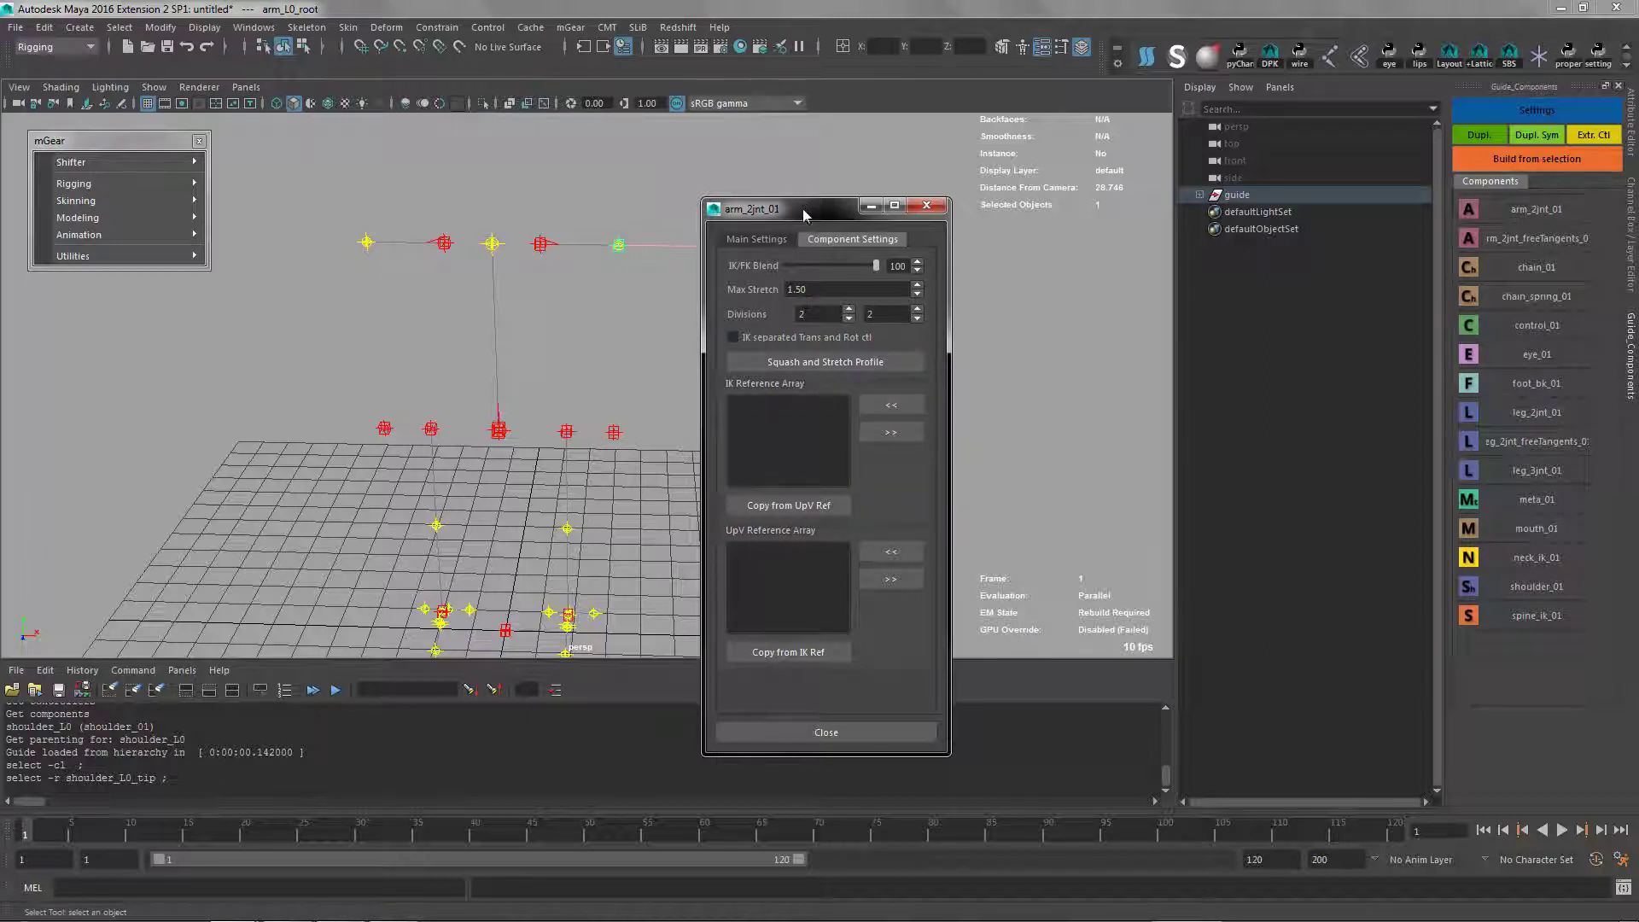
drag(803, 215, 969, 113)
click(618, 246)
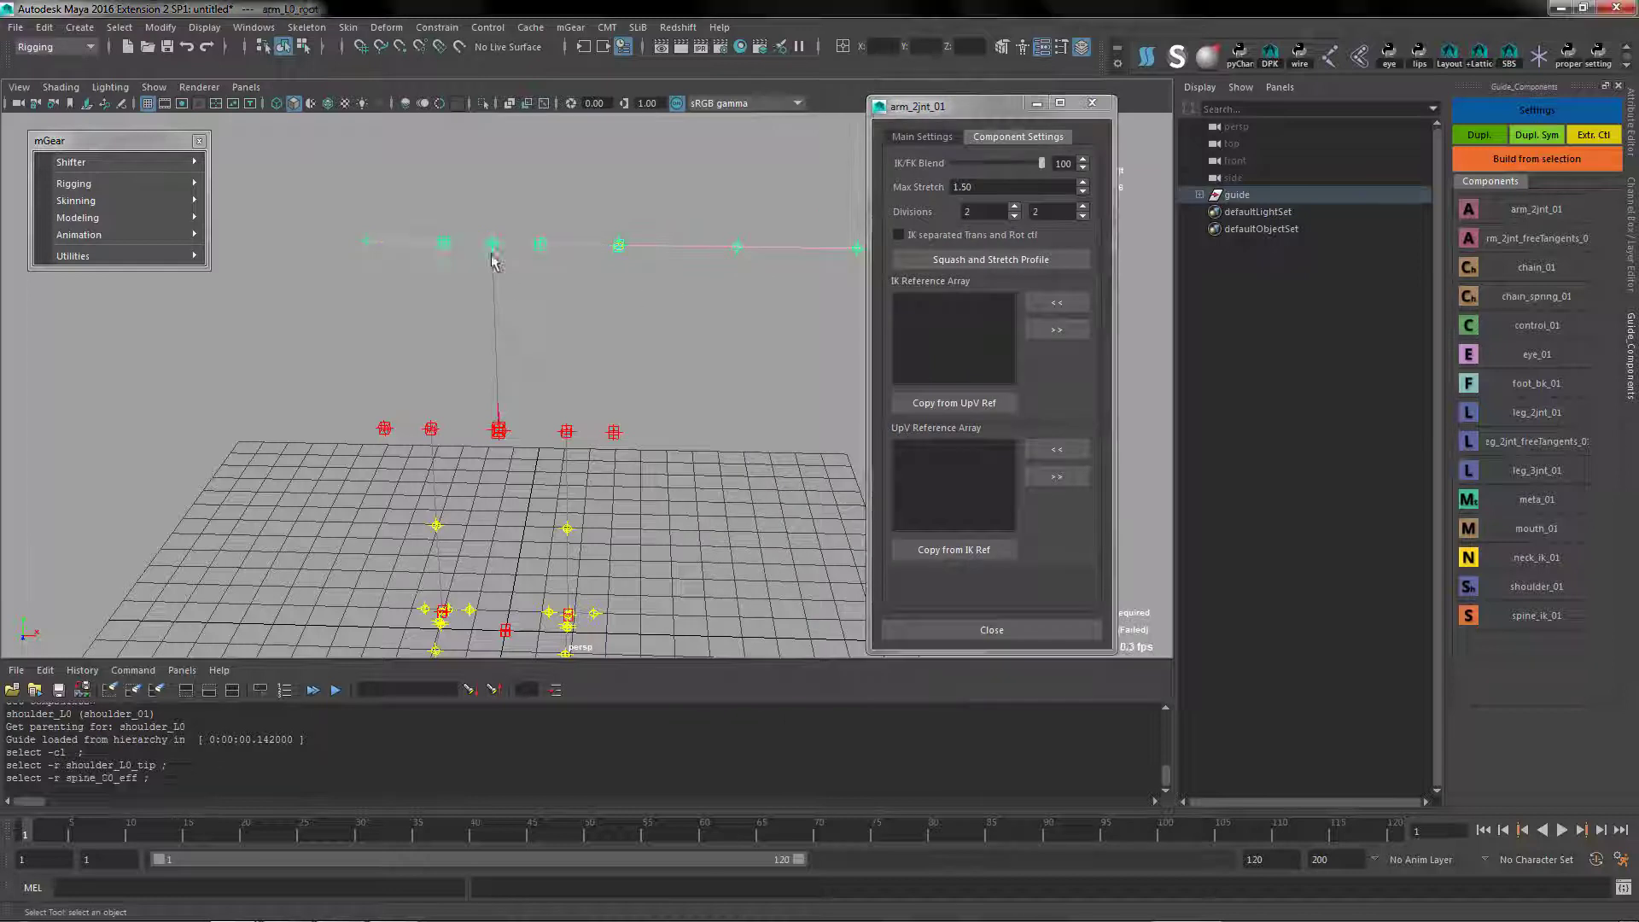
click(1043, 304)
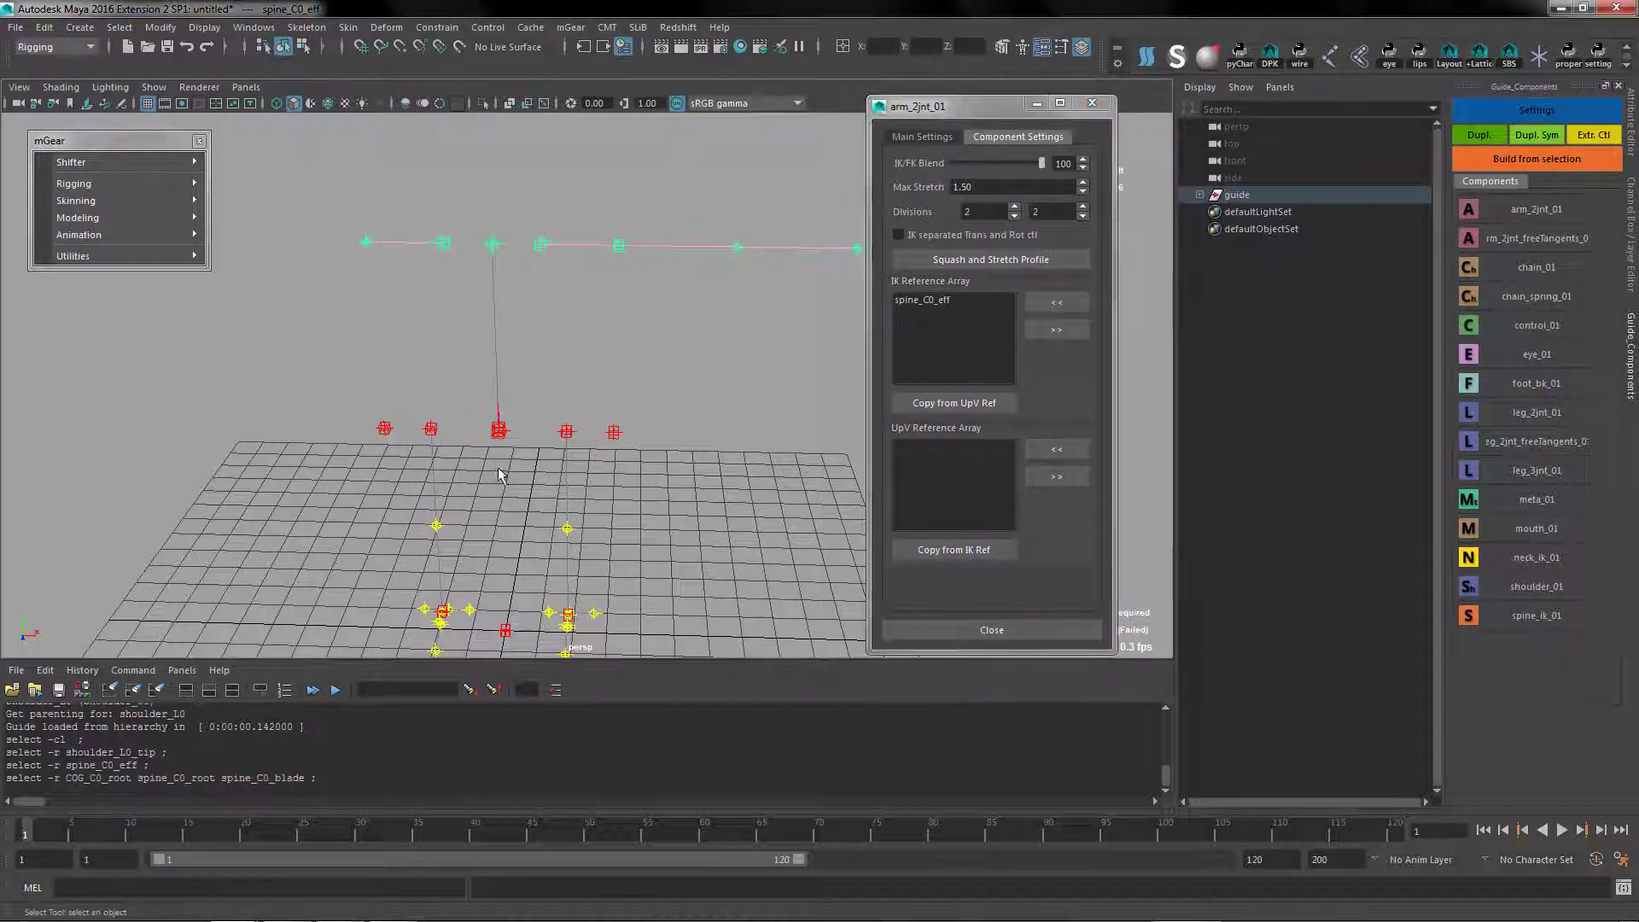
click(1055, 307)
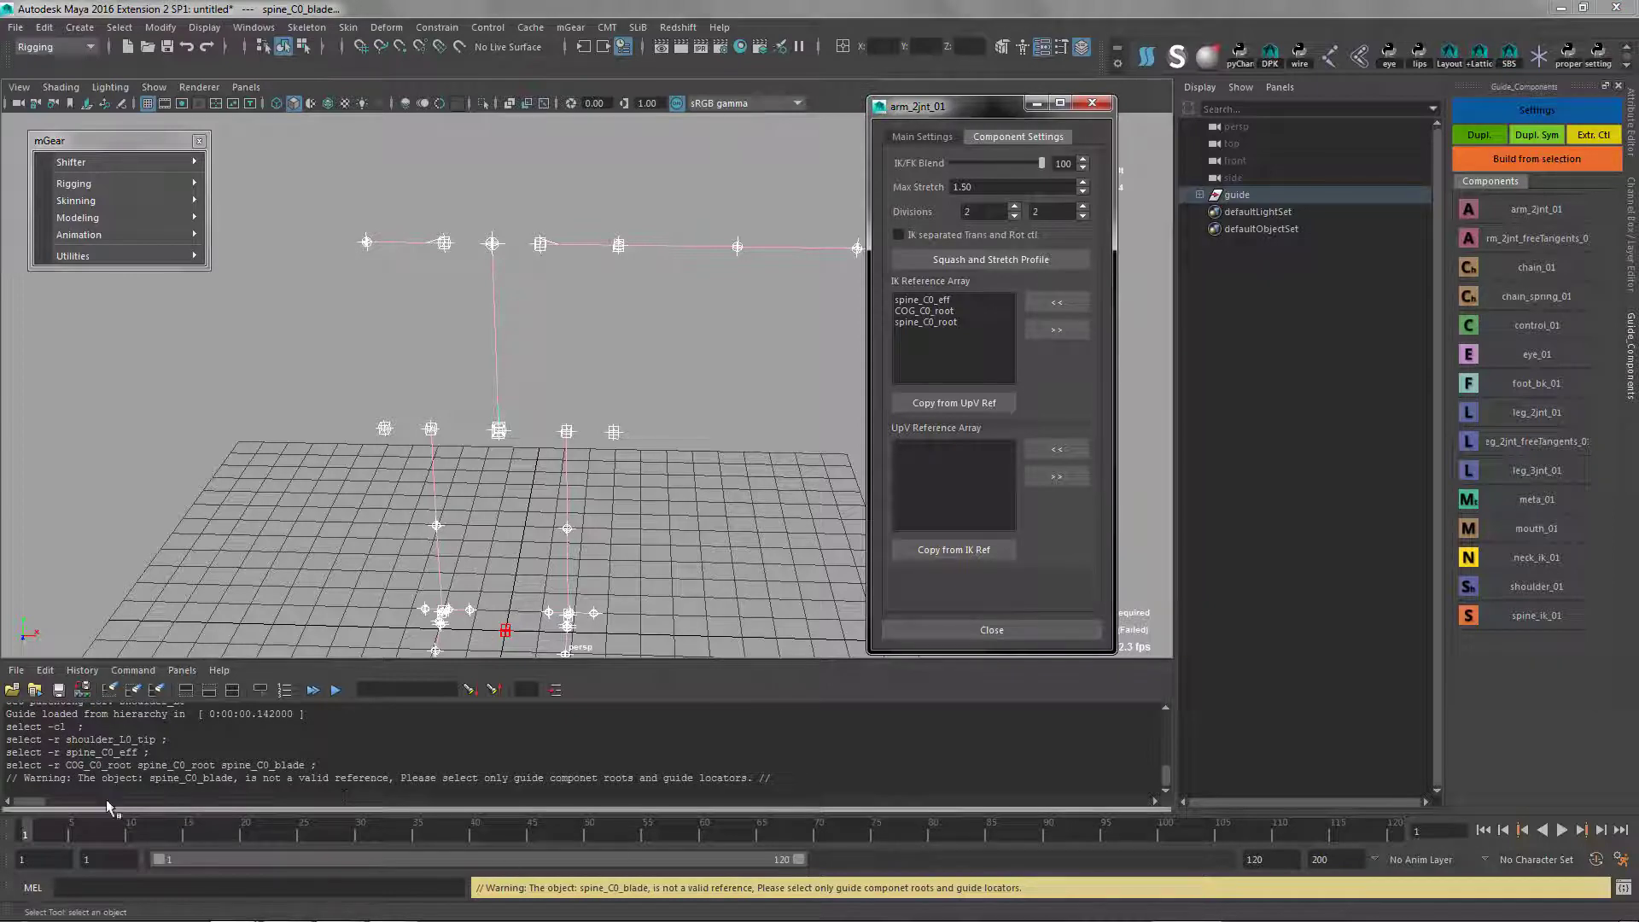
drag(144, 779, 780, 779)
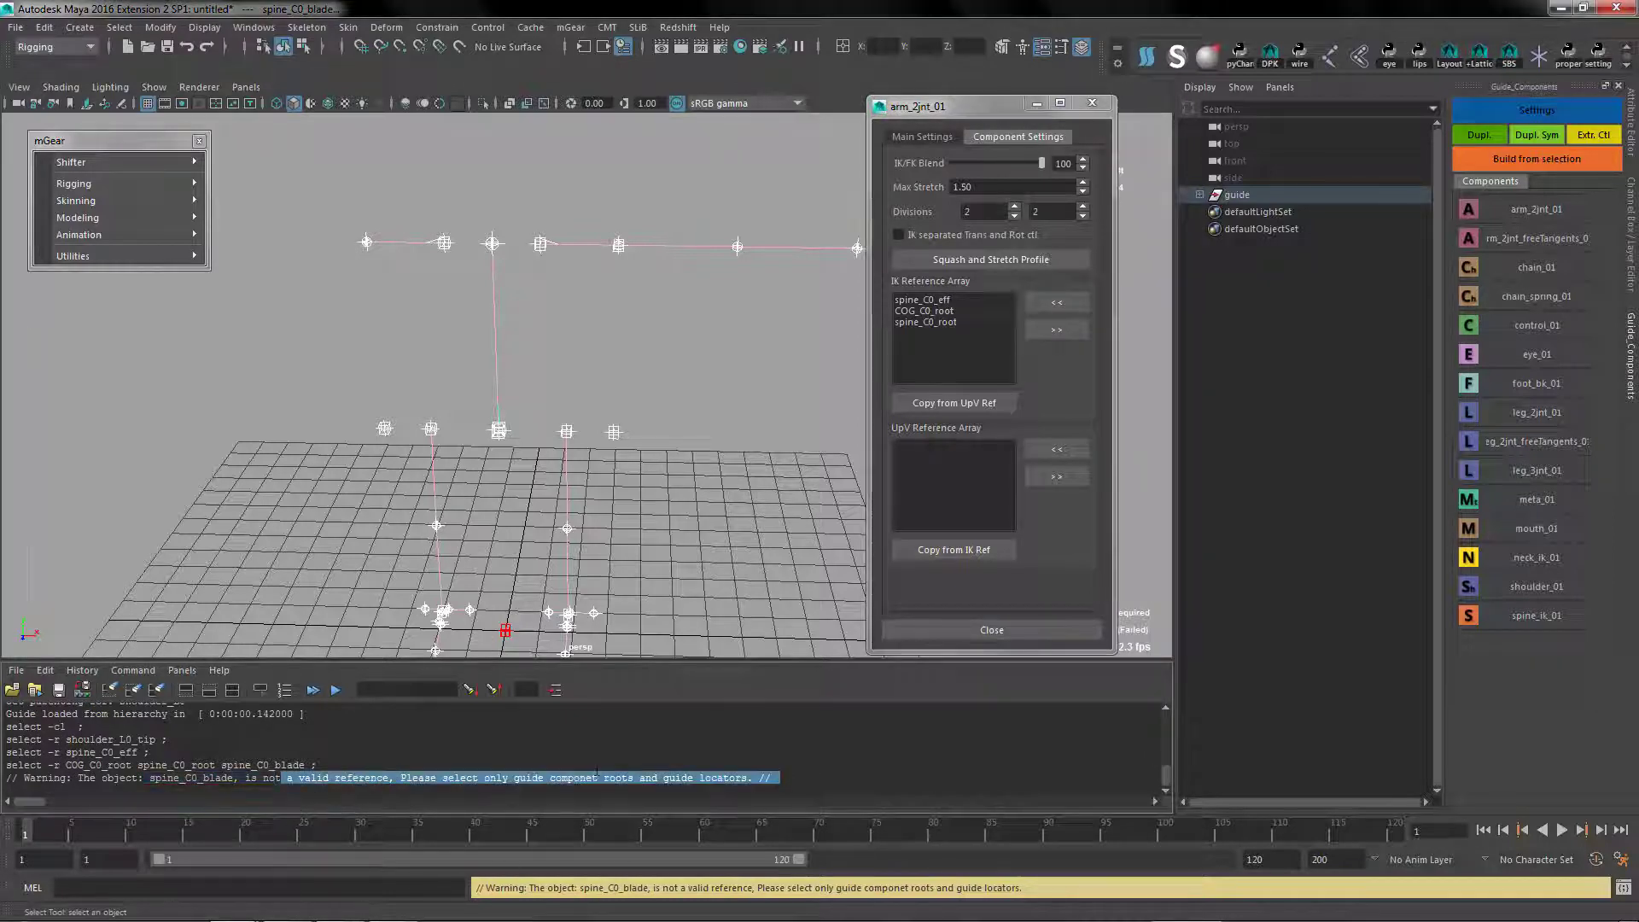
click(690, 502)
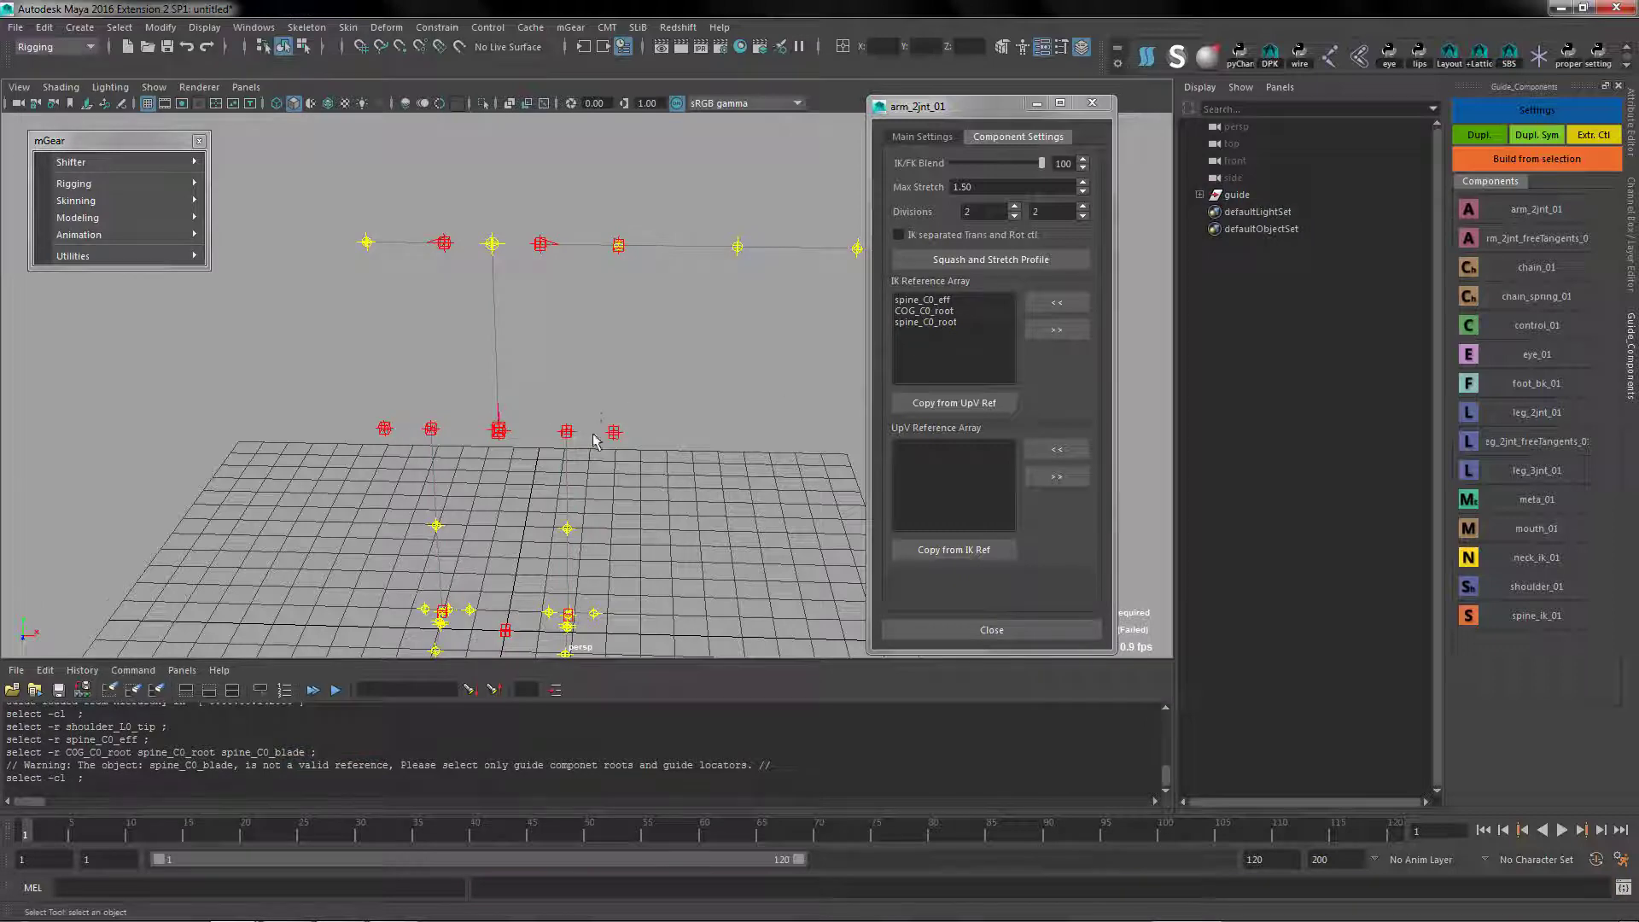
Copy the left arm's IK references into its UpV reference array and close the arm settings
alt+drag(595, 442, 525, 303)
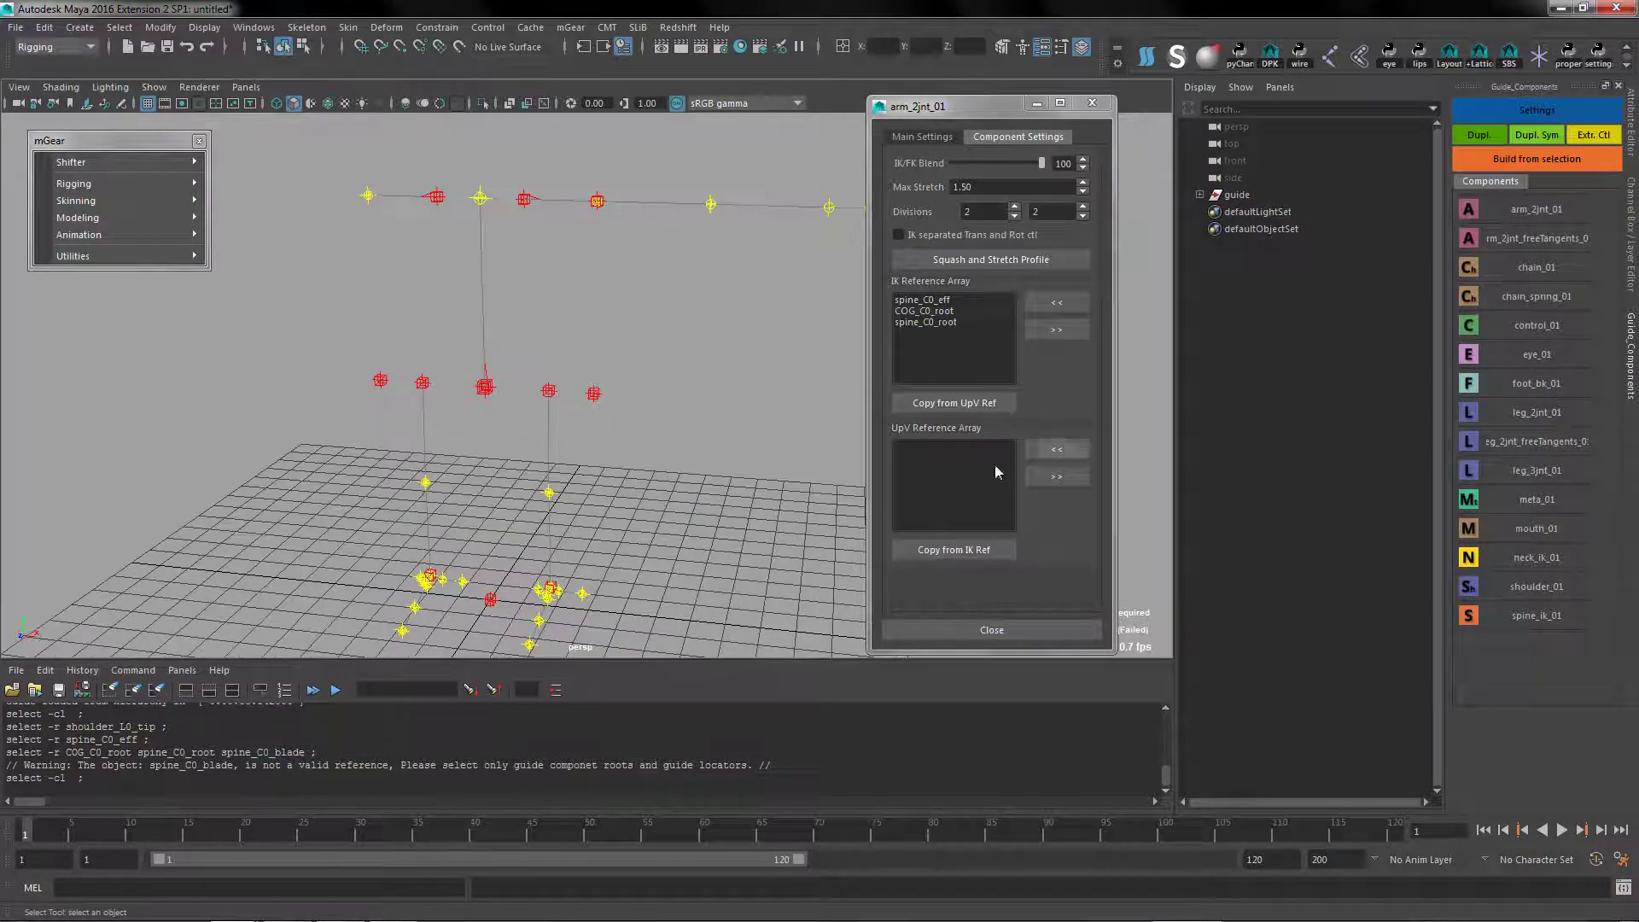
click(961, 549)
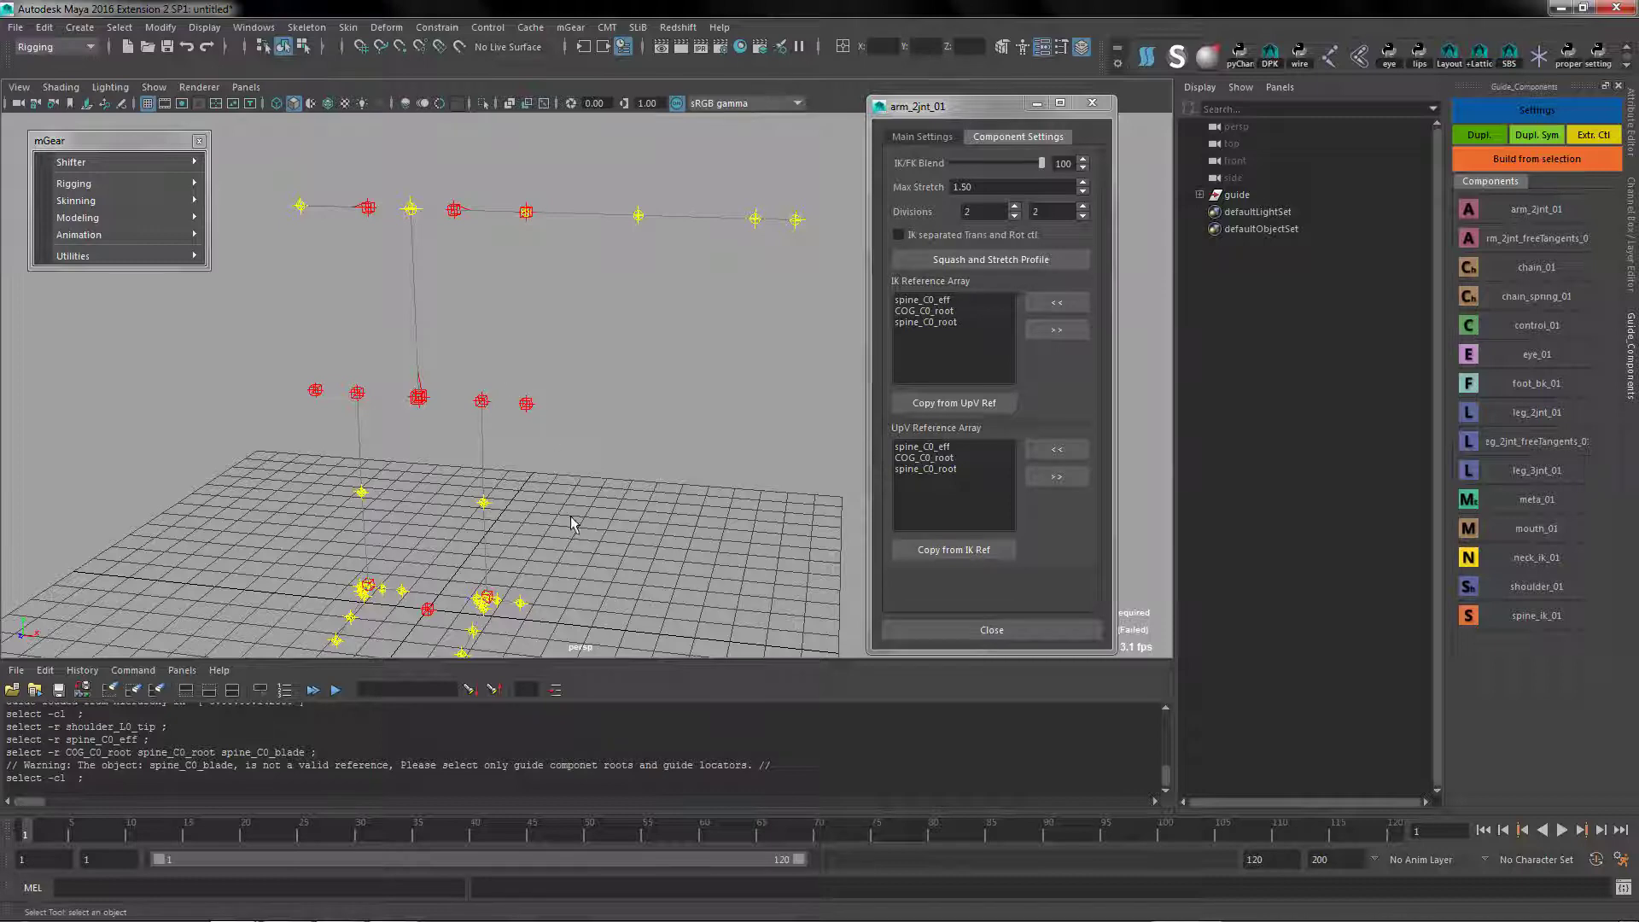
alt+drag(581, 392, 545, 330)
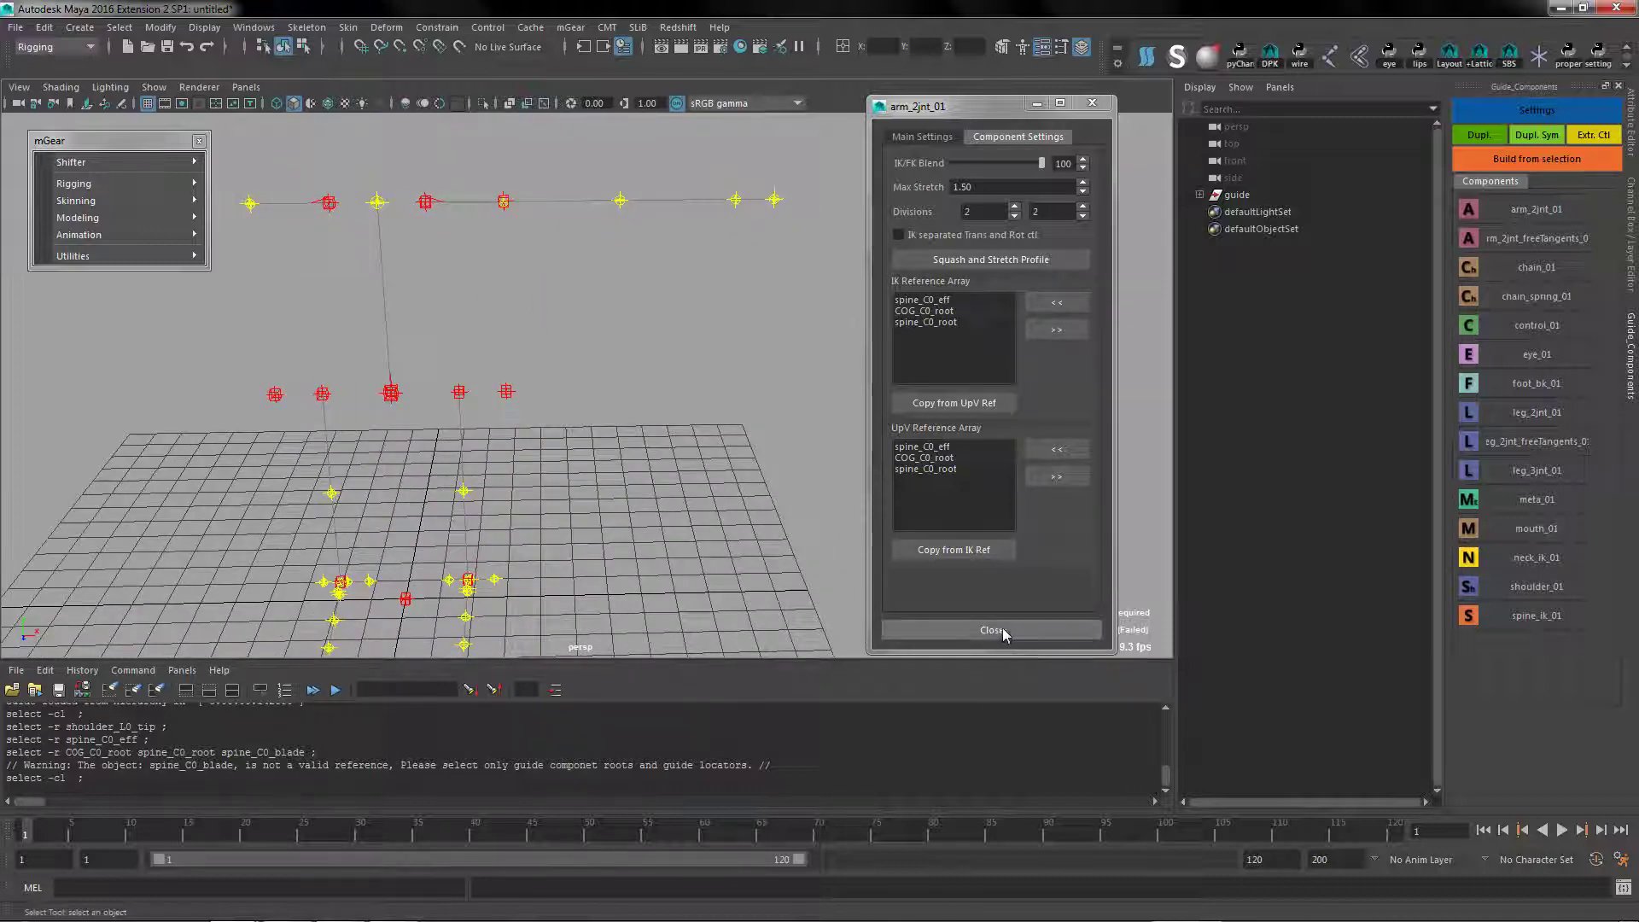
click(1005, 634)
Duplicate the left arm component symmetrically to the right side
scroll(480, 201, up, 3)
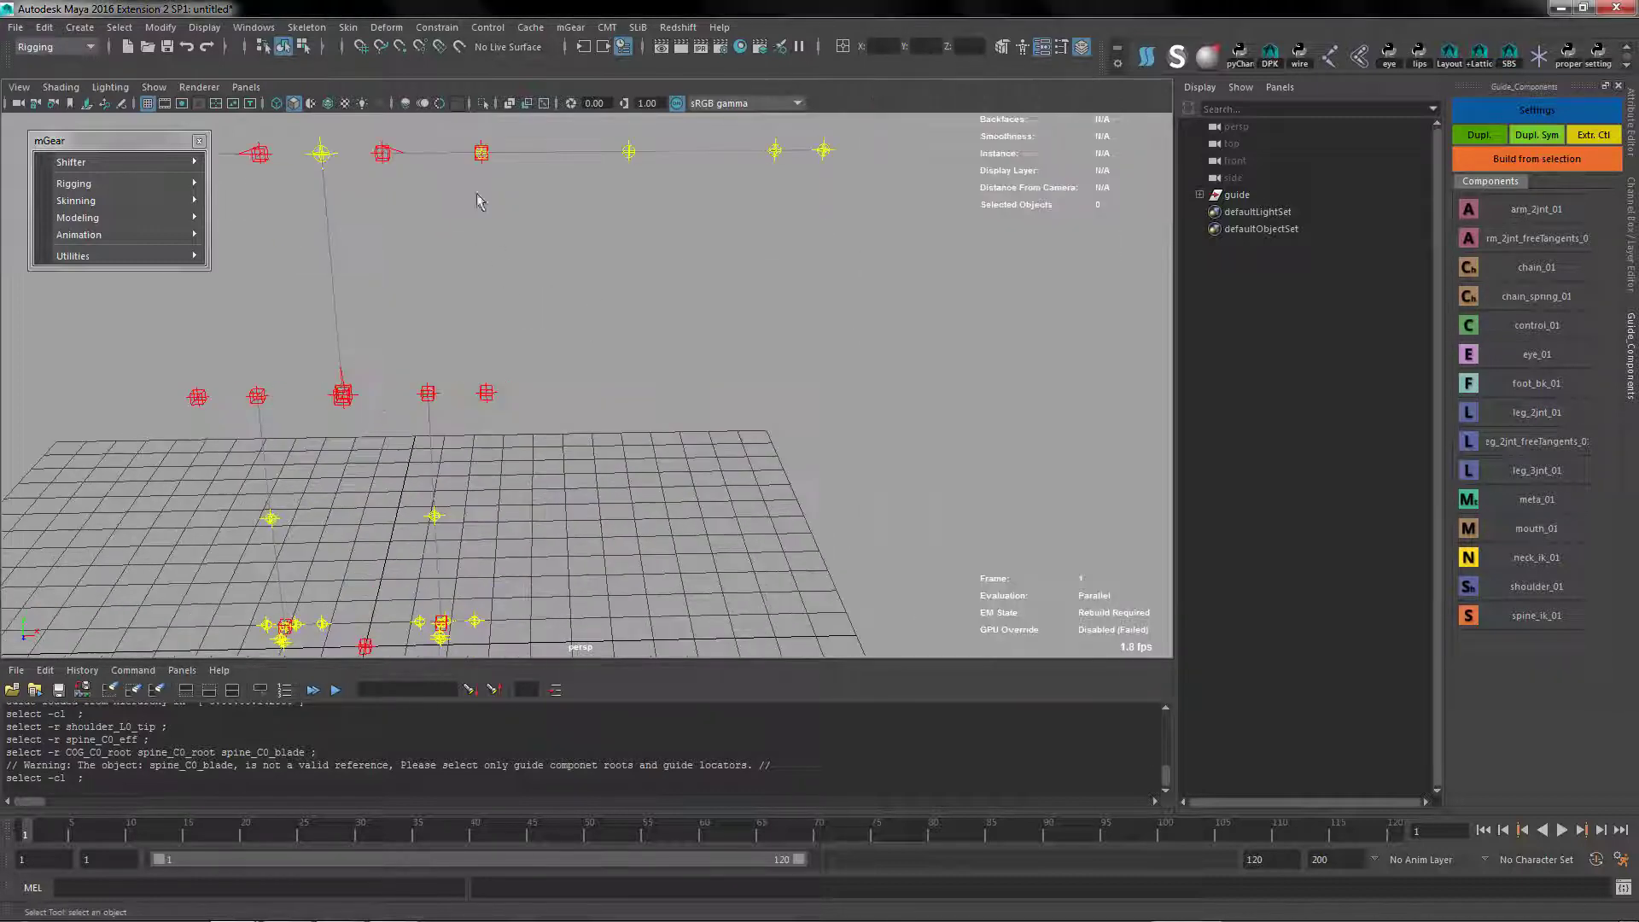
click(484, 167)
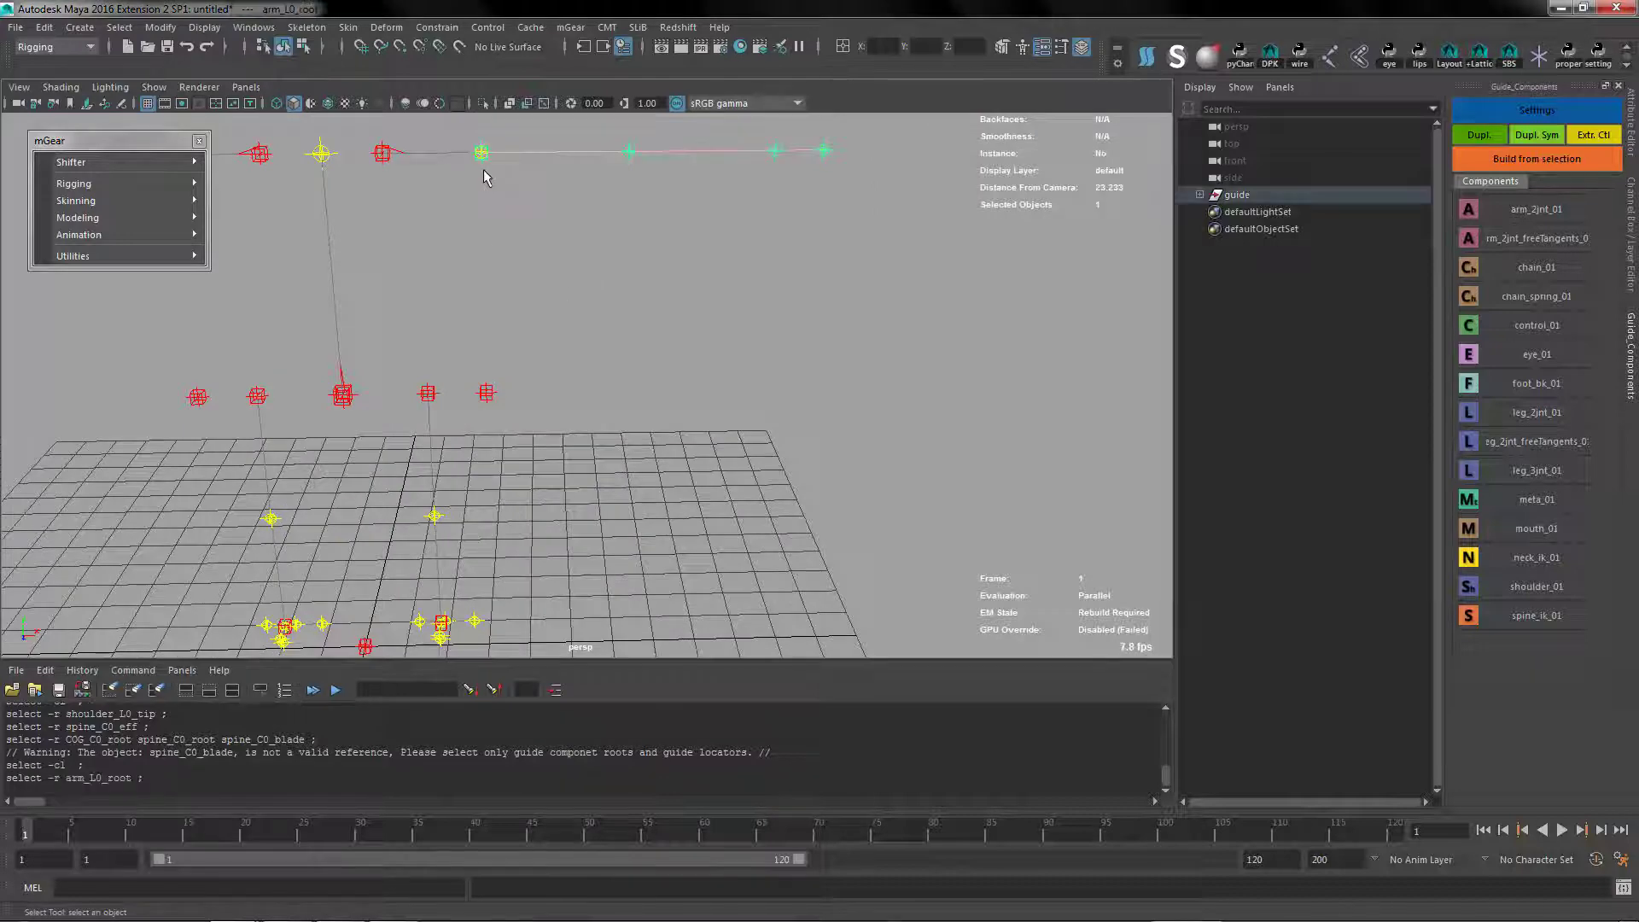
alt+drag(483, 169, 666, 331)
key(g)
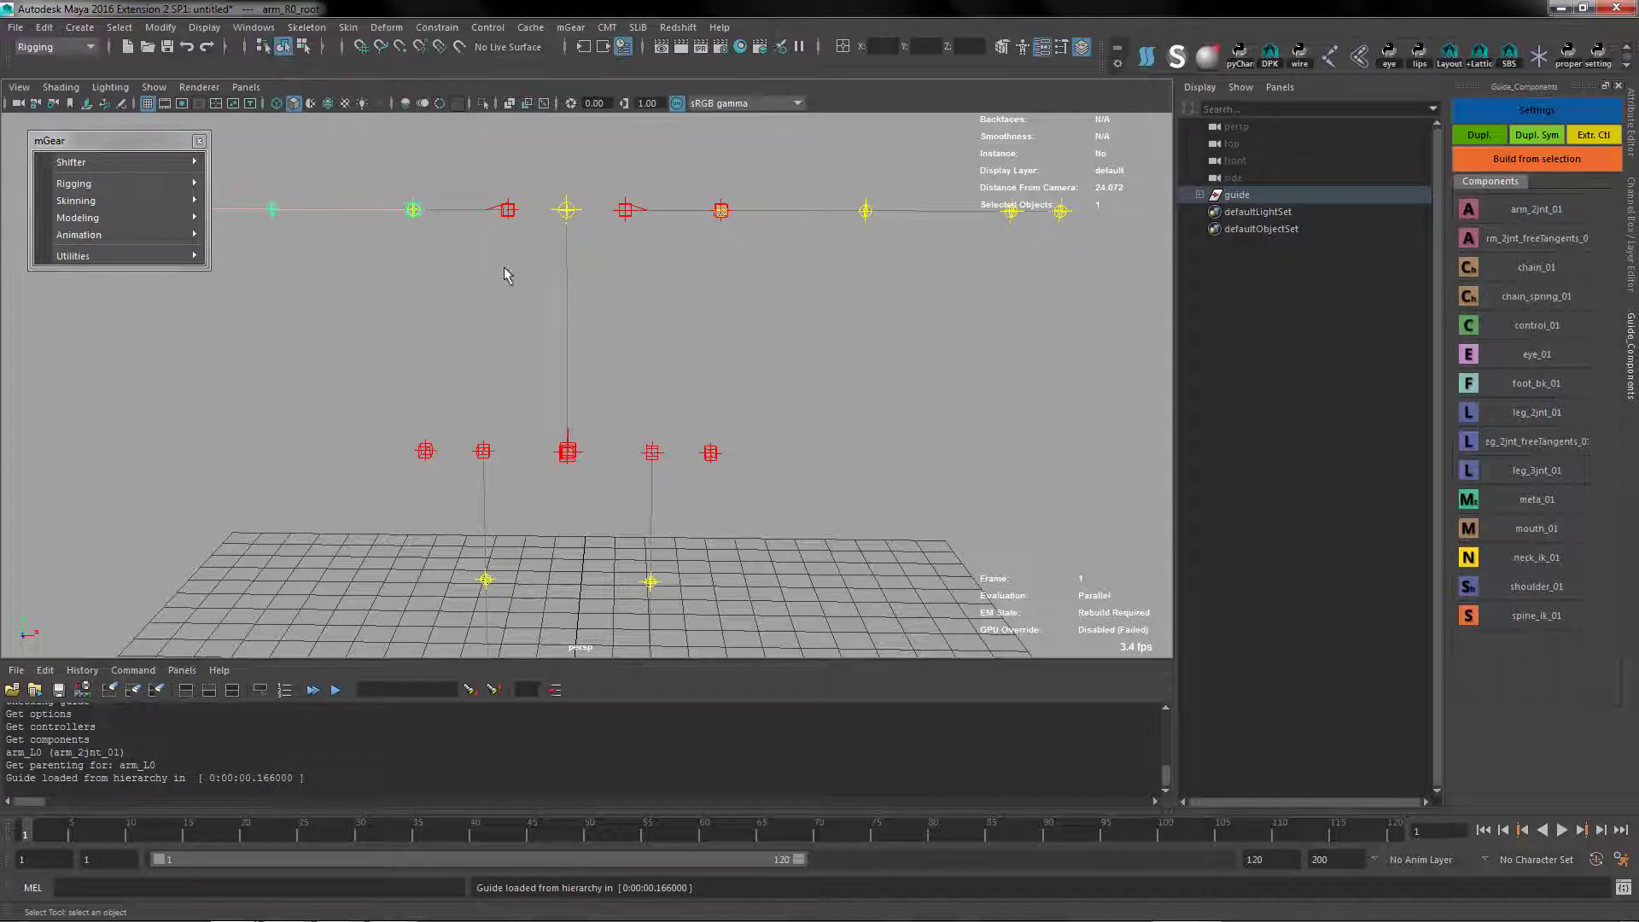
alt+drag(505, 271, 468, 337)
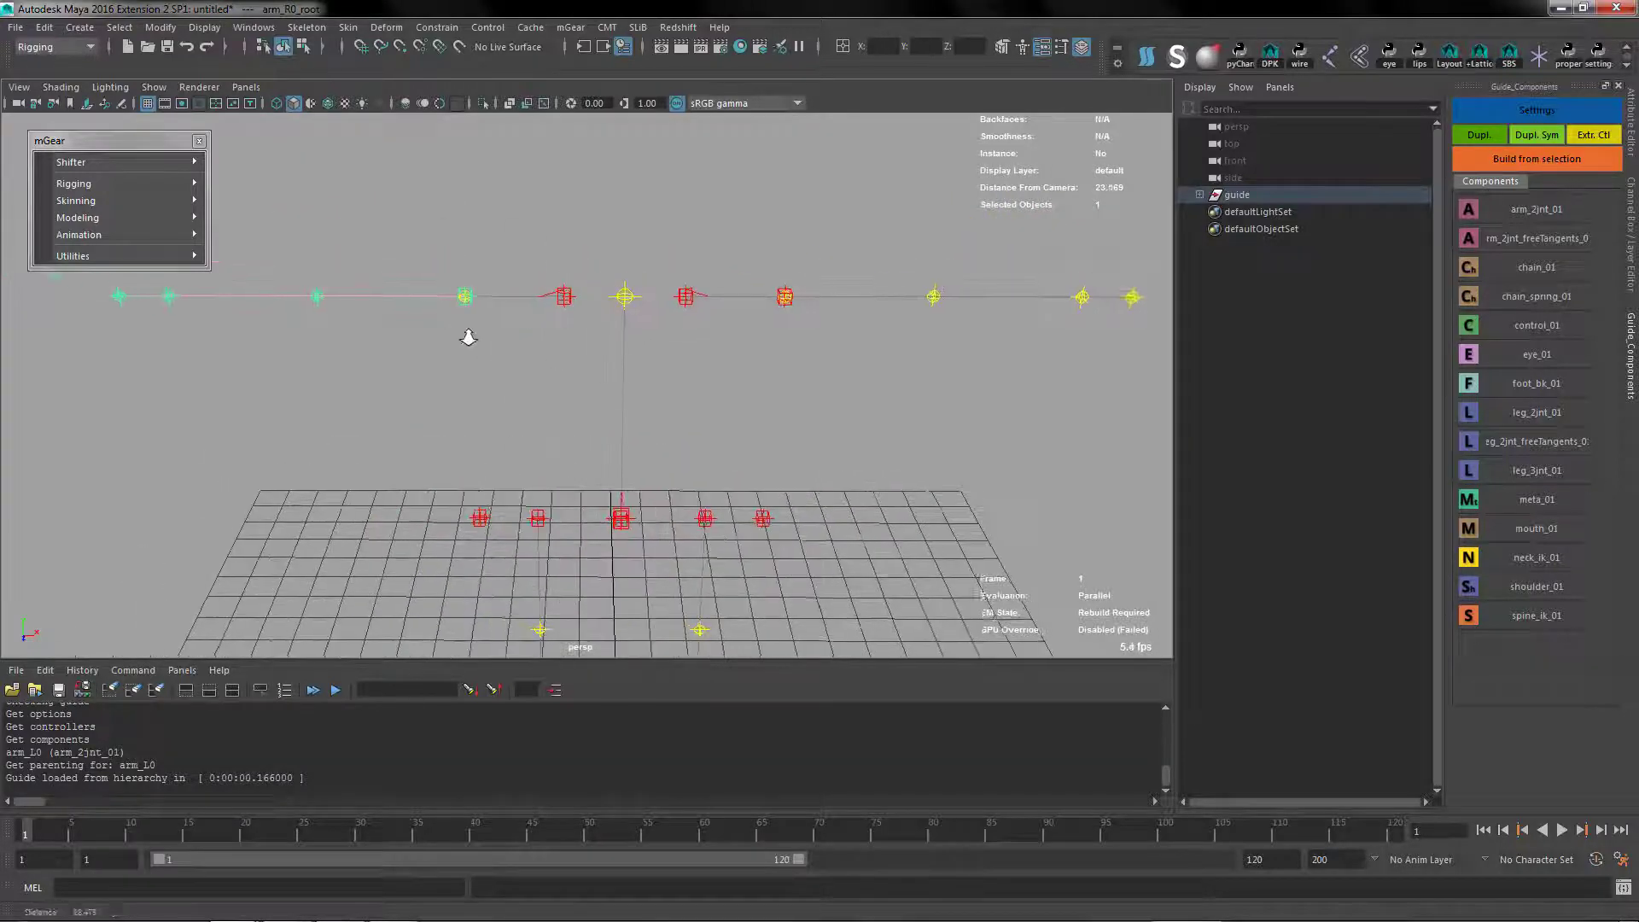
Try rotating the right arm root about -17 degrees around Z
scroll(465, 329, up, 3)
key(e)
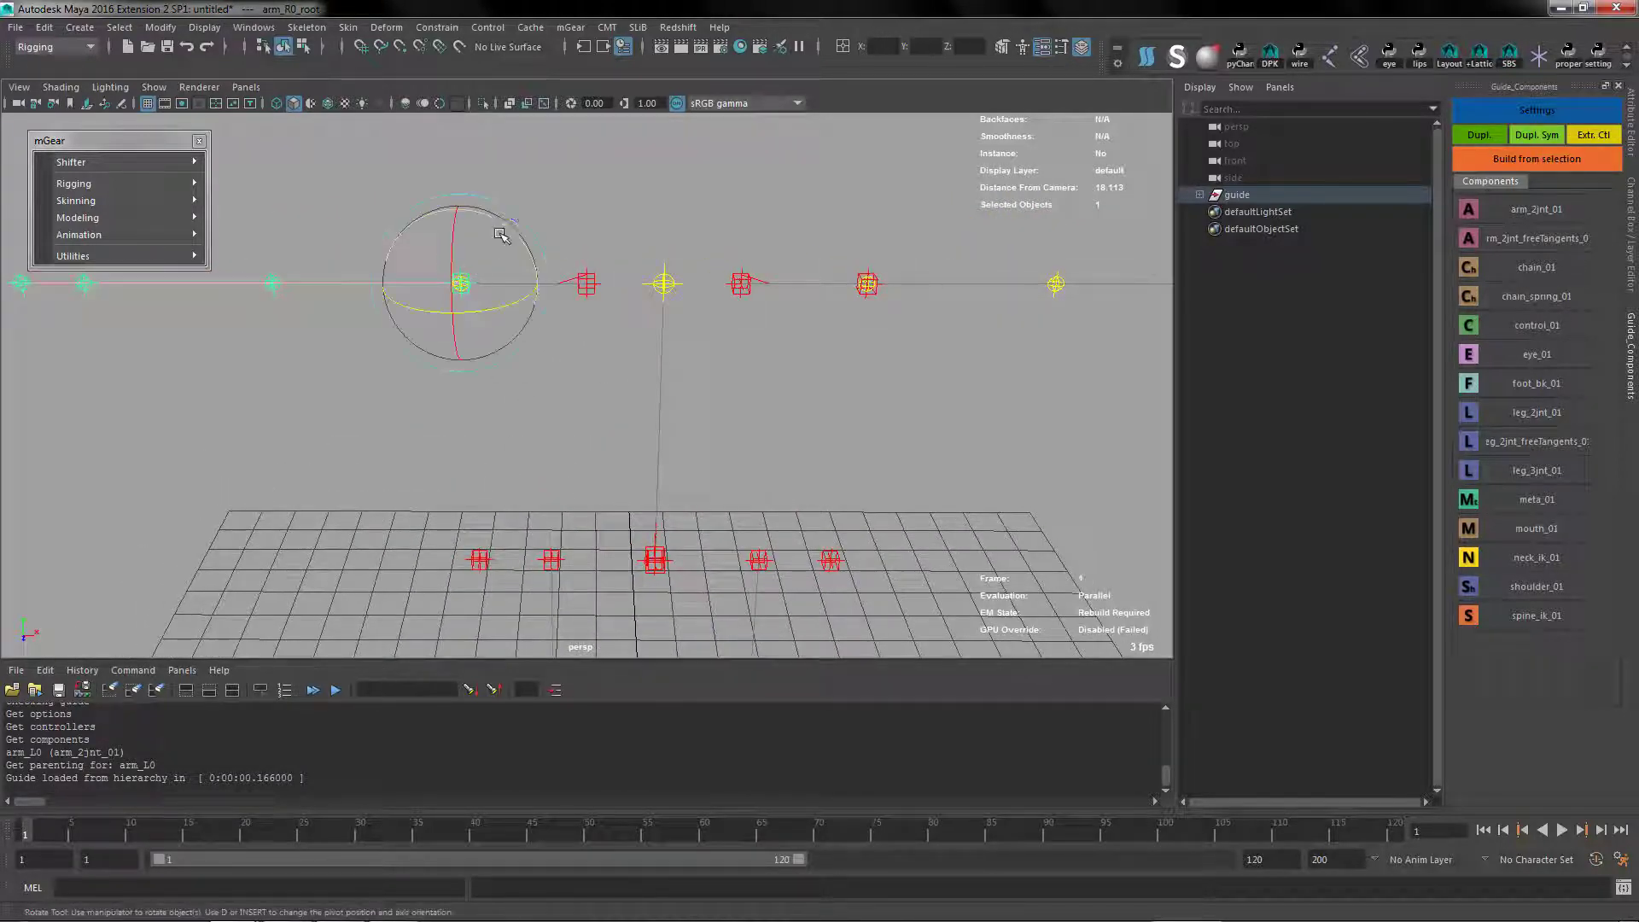
drag(508, 228, 492, 214)
key(ctrl+z)
alt+middle_drag(867, 390, 824, 340)
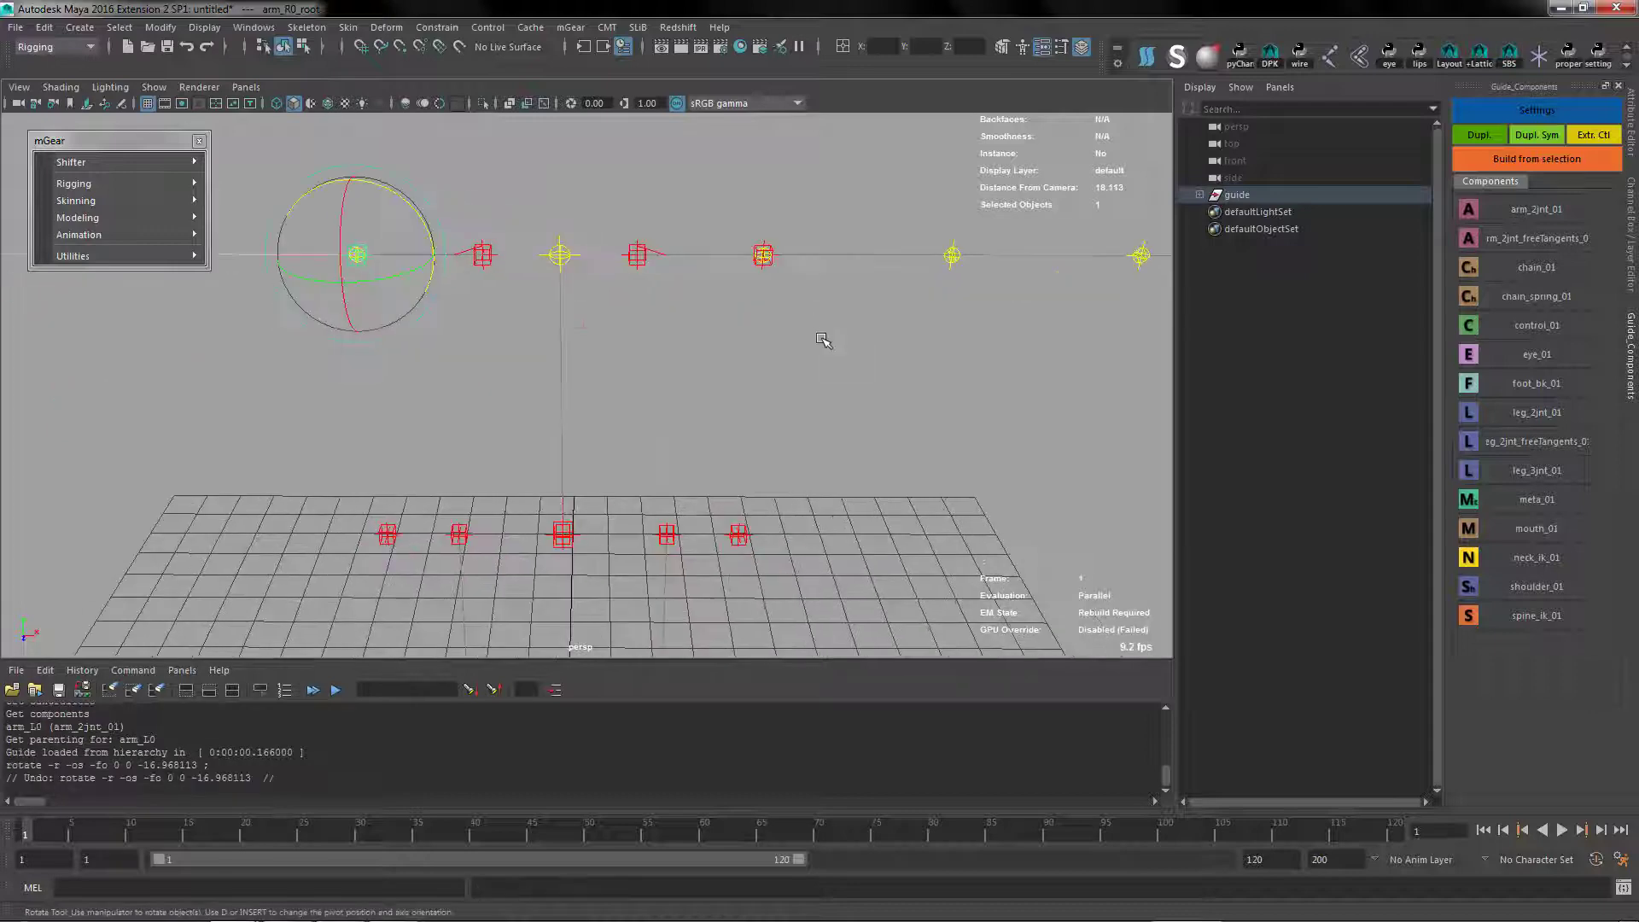
alt+right_drag(824, 341, 691, 267)
alt+drag(915, 377, 888, 385)
key(q)
click(879, 321)
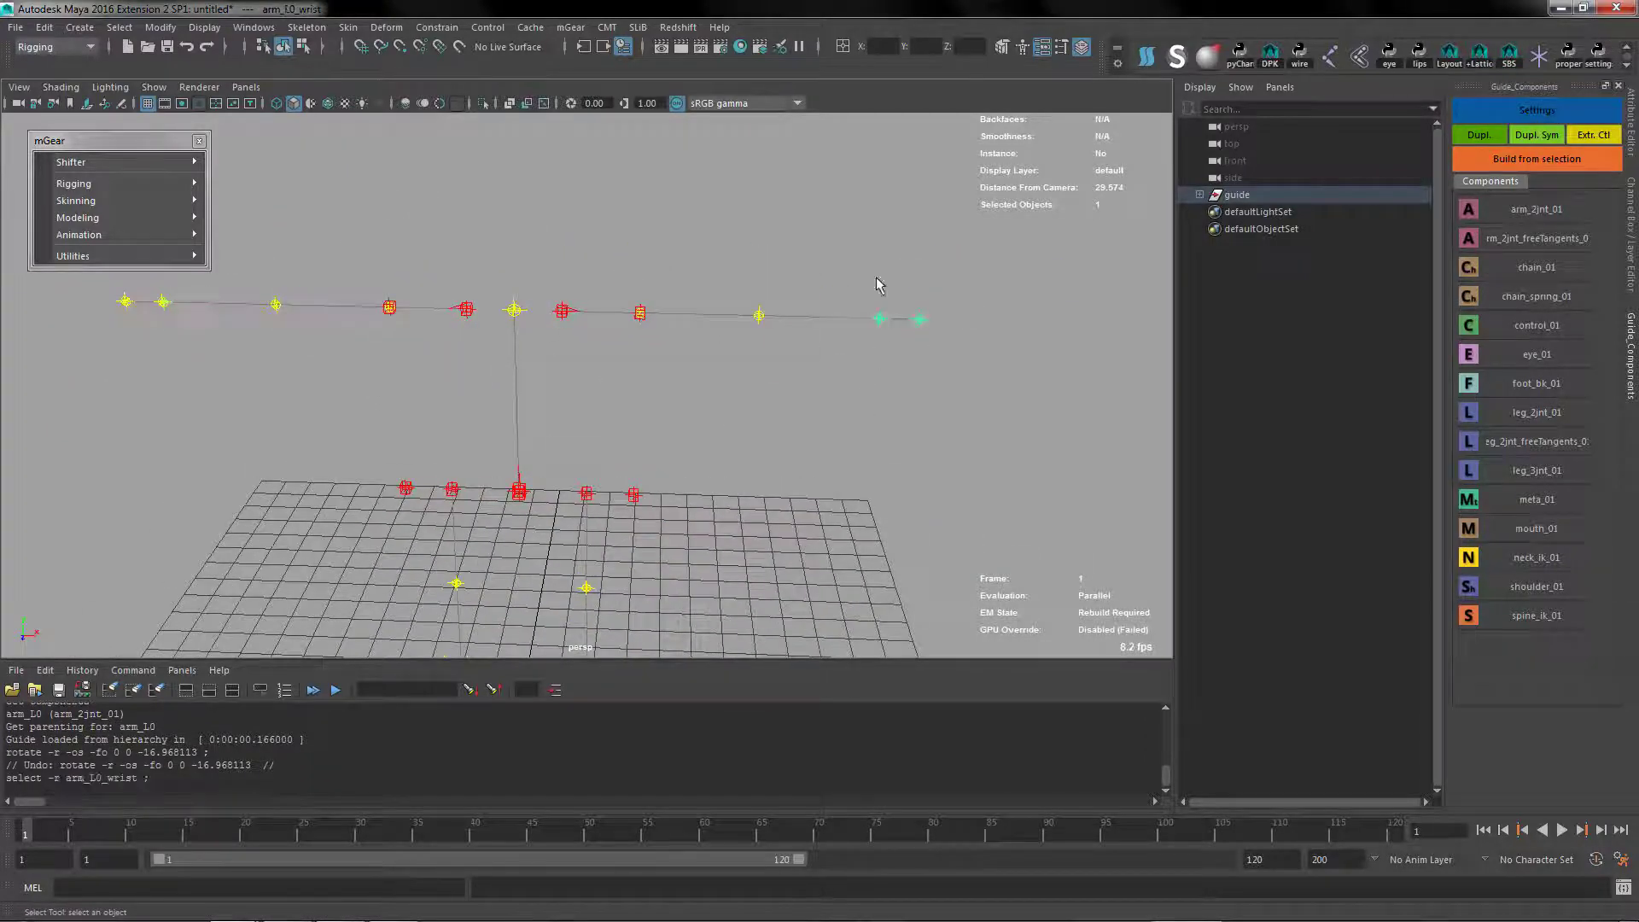
alt+drag(878, 282, 487, 319)
Add a neck_ik_01 component under spine_C0_eff with its side set to Center
click(483, 311)
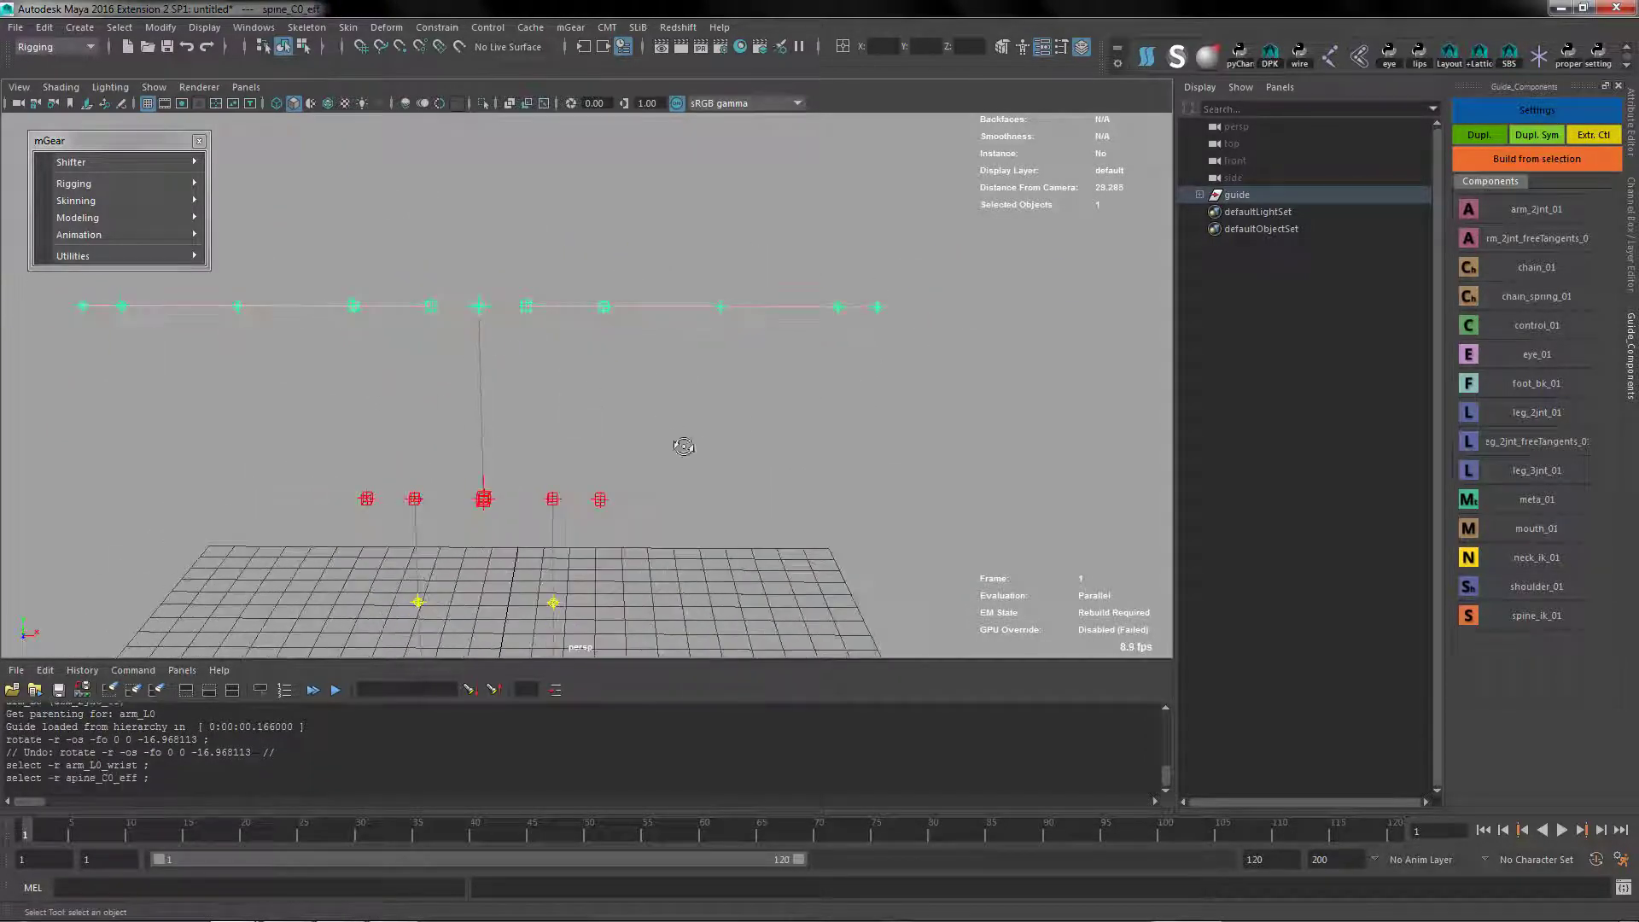
alt+drag(677, 450, 551, 338)
alt+middle_drag(725, 395, 731, 315)
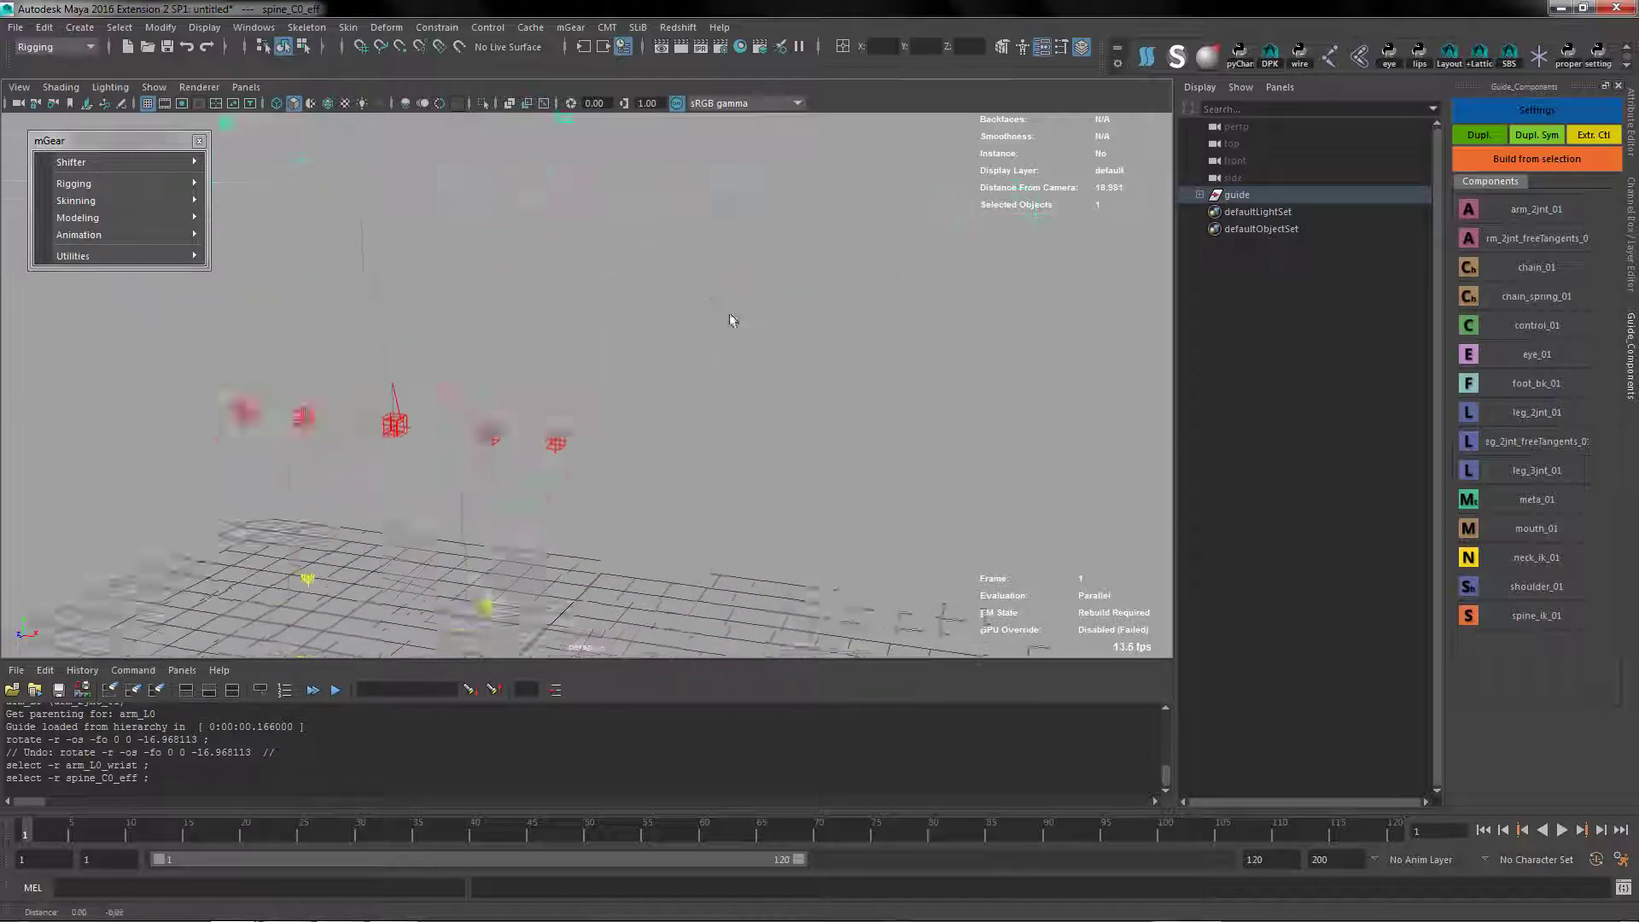
alt+drag(731, 315, 729, 509)
alt+right_drag(961, 517, 862, 453)
alt+middle_drag(679, 335, 672, 371)
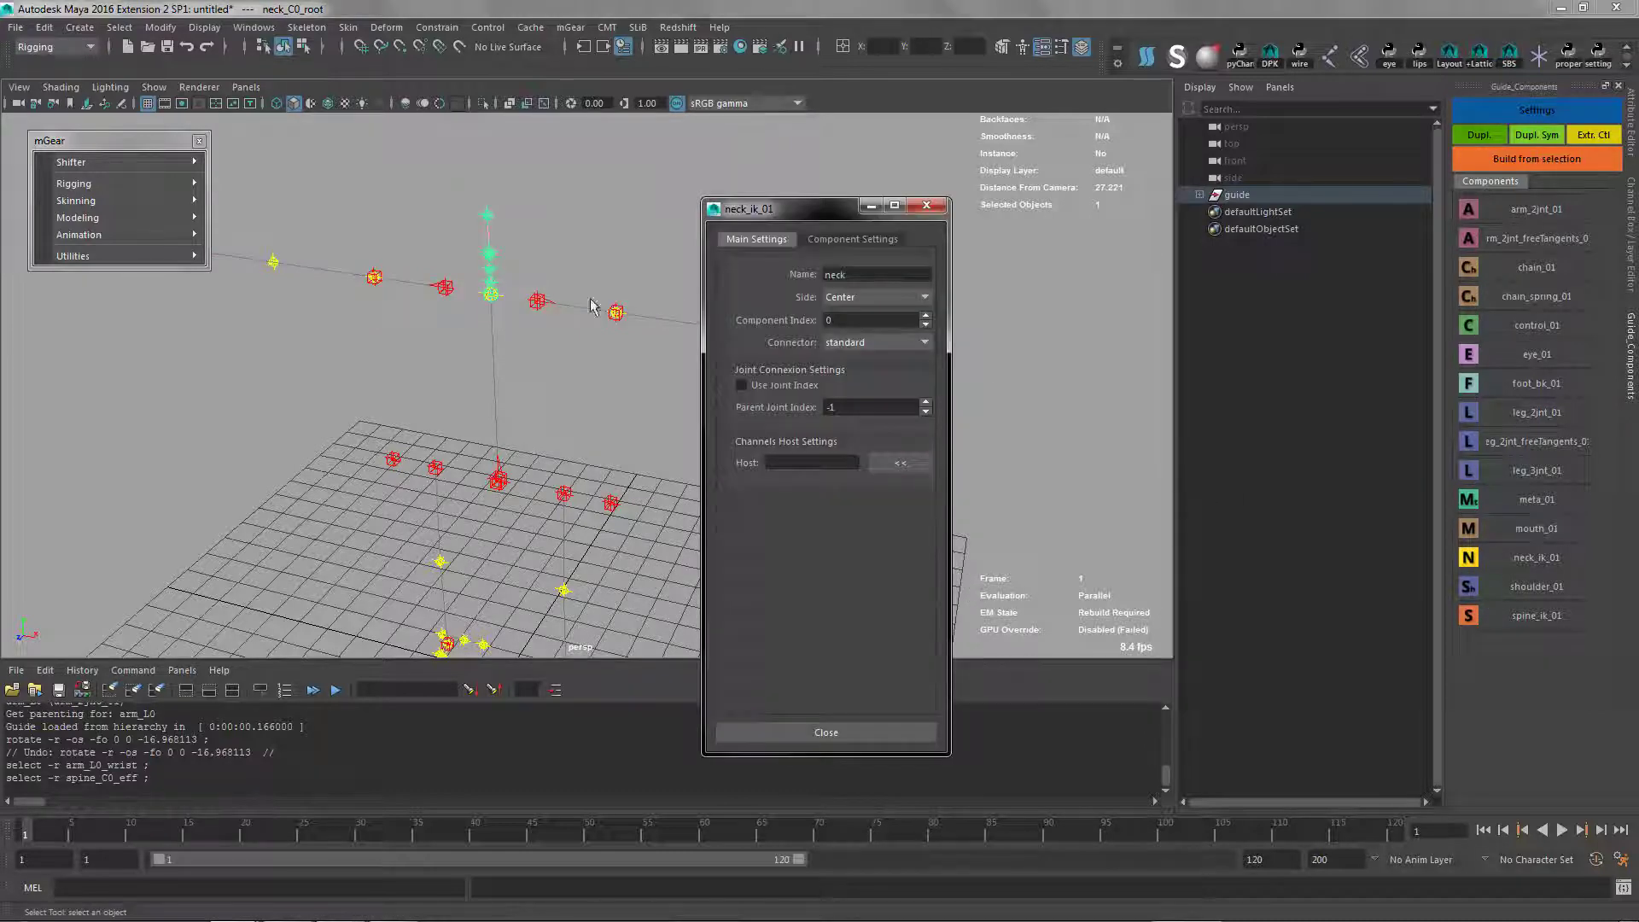
Show the neck's component settings and raise the neck root above the spine end by about 0.87 units
alt+drag(550, 340, 502, 286)
scroll(463, 288, up, 3)
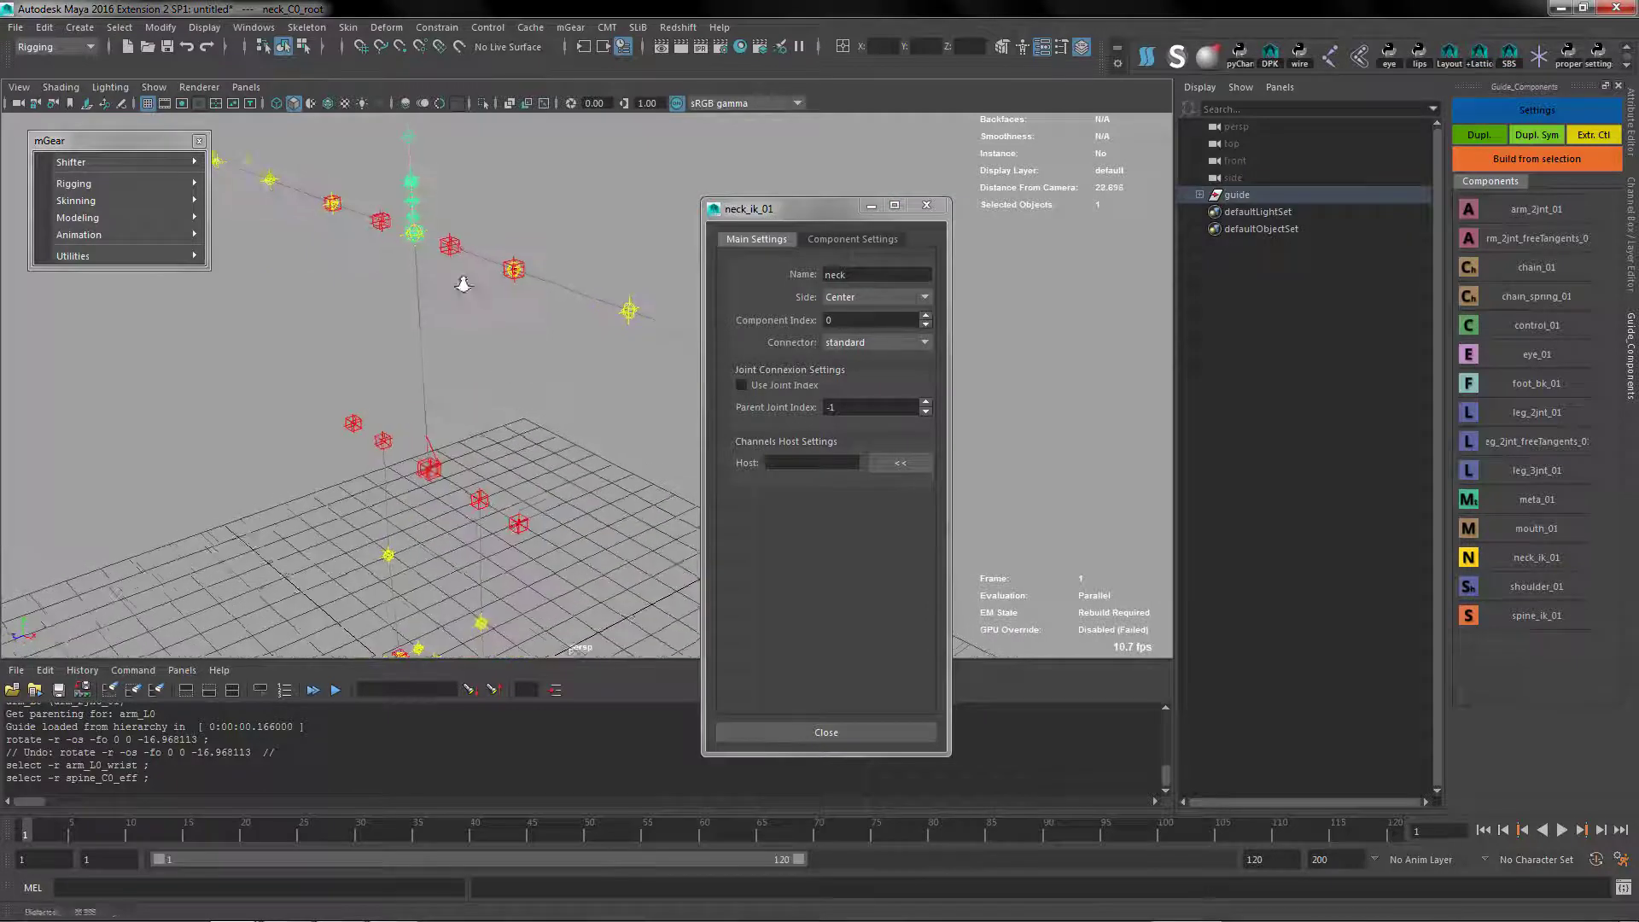
click(851, 242)
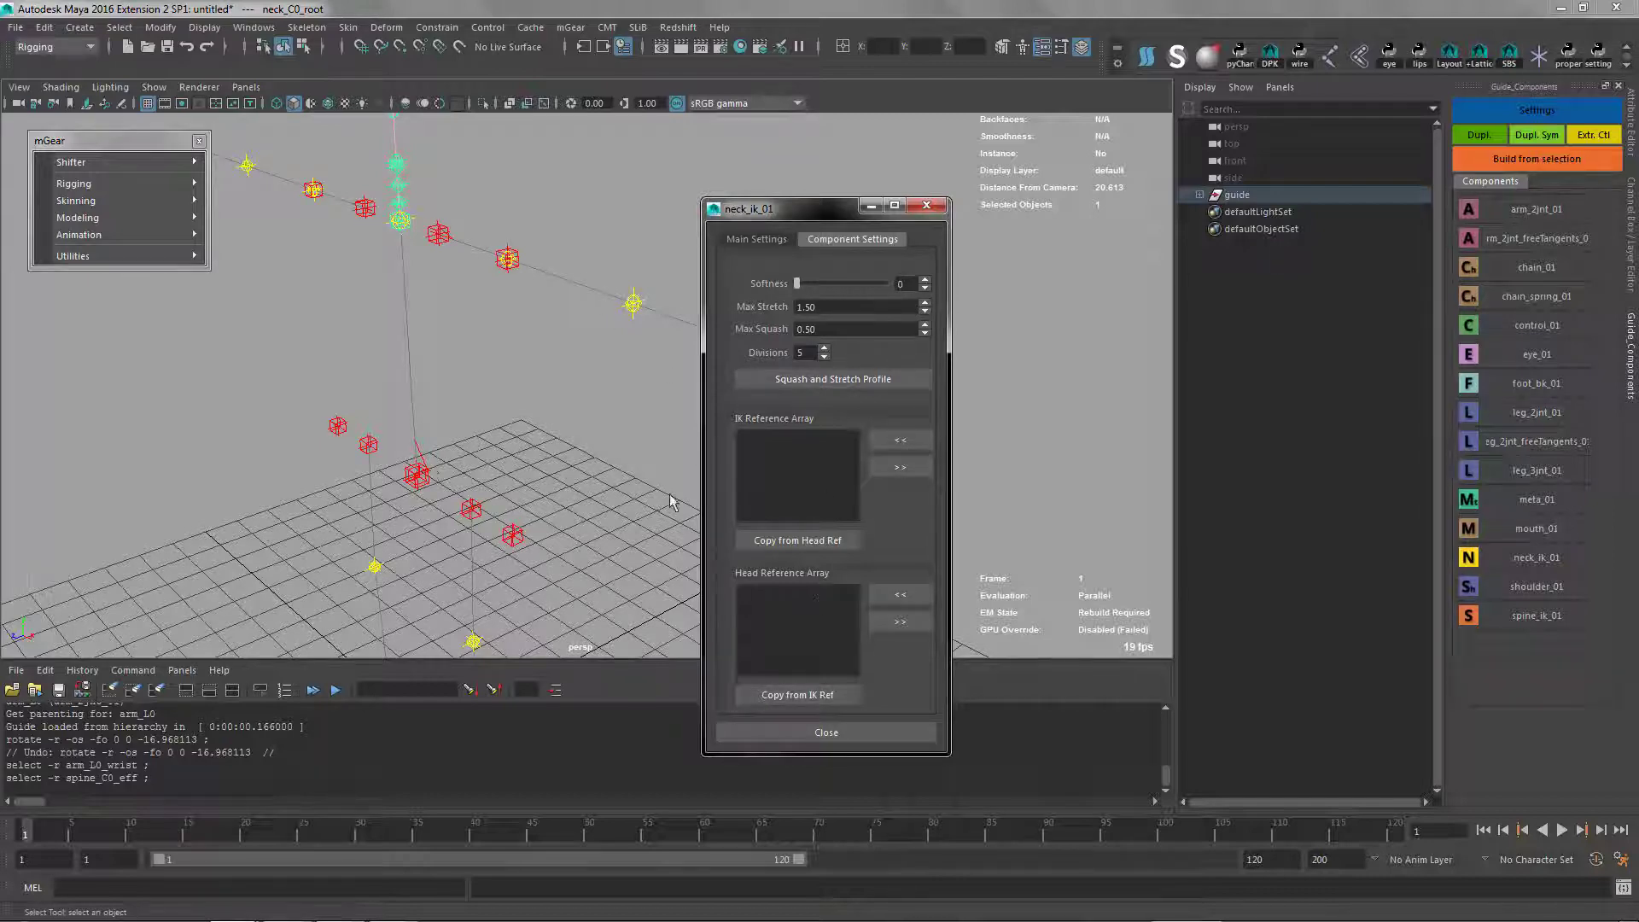
alt+drag(390, 485, 483, 542)
alt+middle_drag(483, 542, 439, 507)
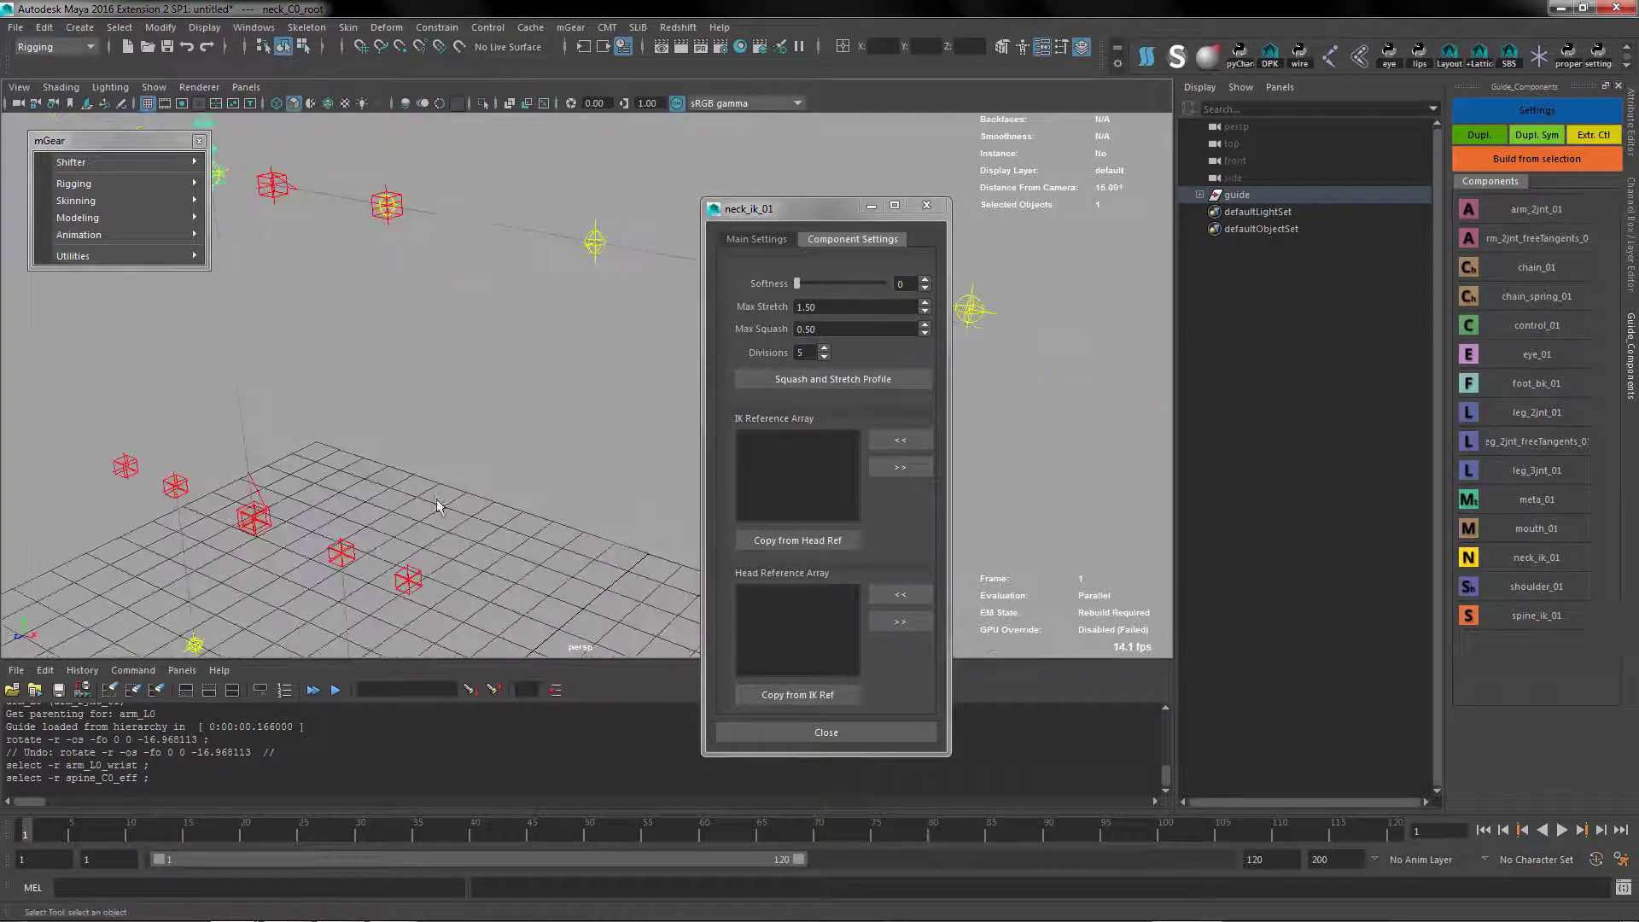
alt+right_drag(430, 527, 357, 465)
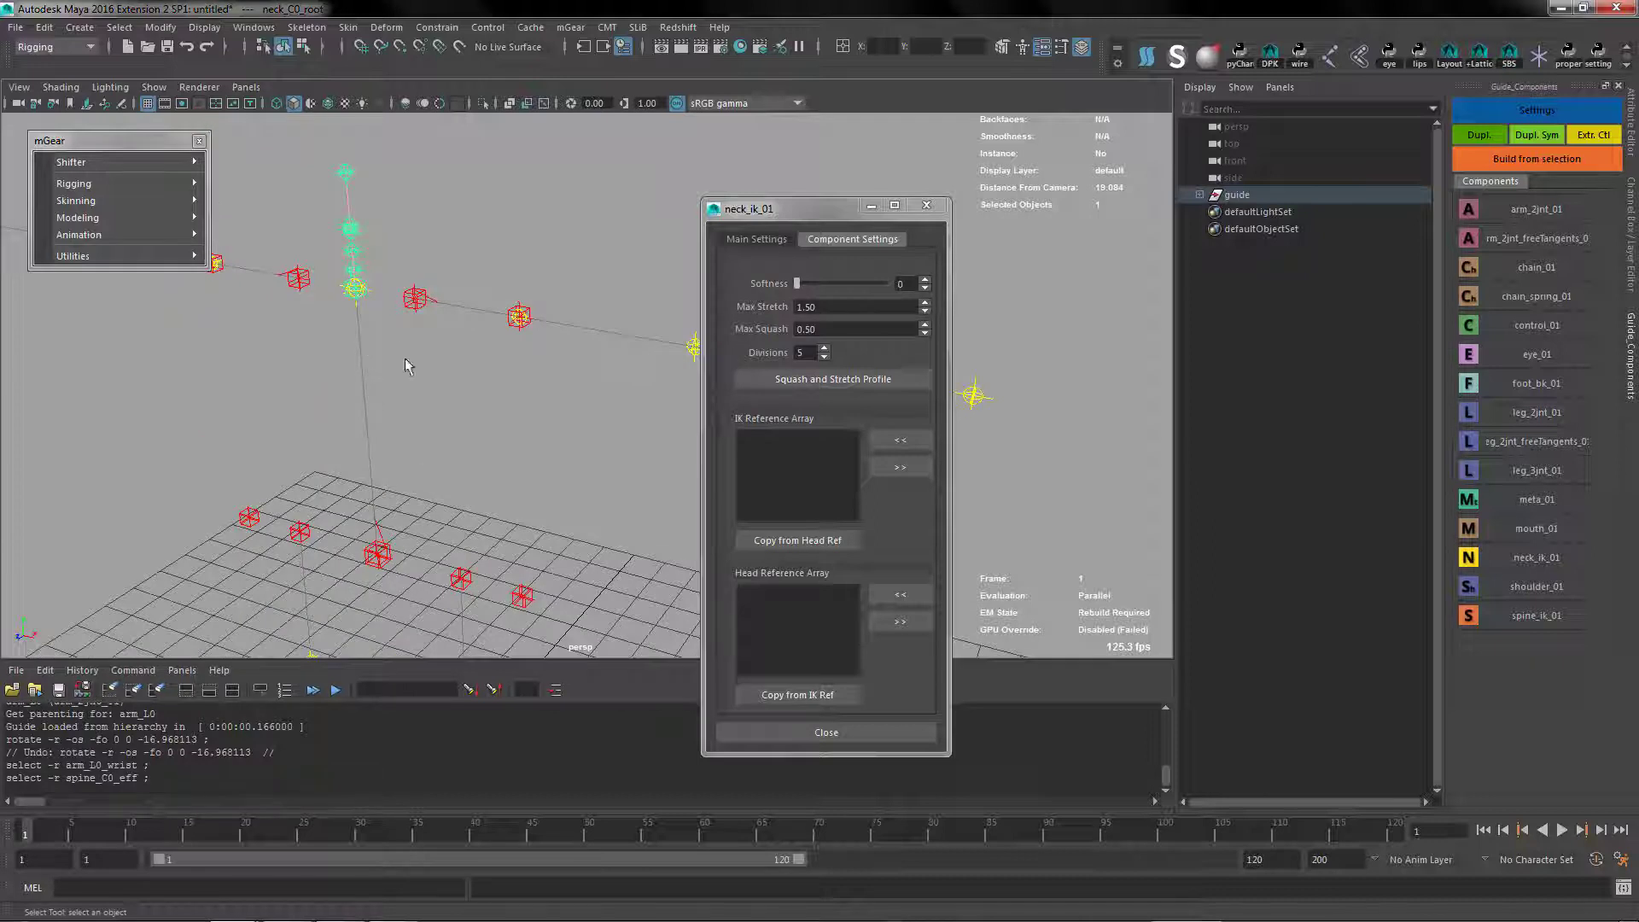
key(w)
drag(349, 235, 346, 183)
key(q)
Add spine_C0_eff, COG_C0_root and spine_C0_root to the neck's IK reference array and copy them to its Head reference array
click(355, 289)
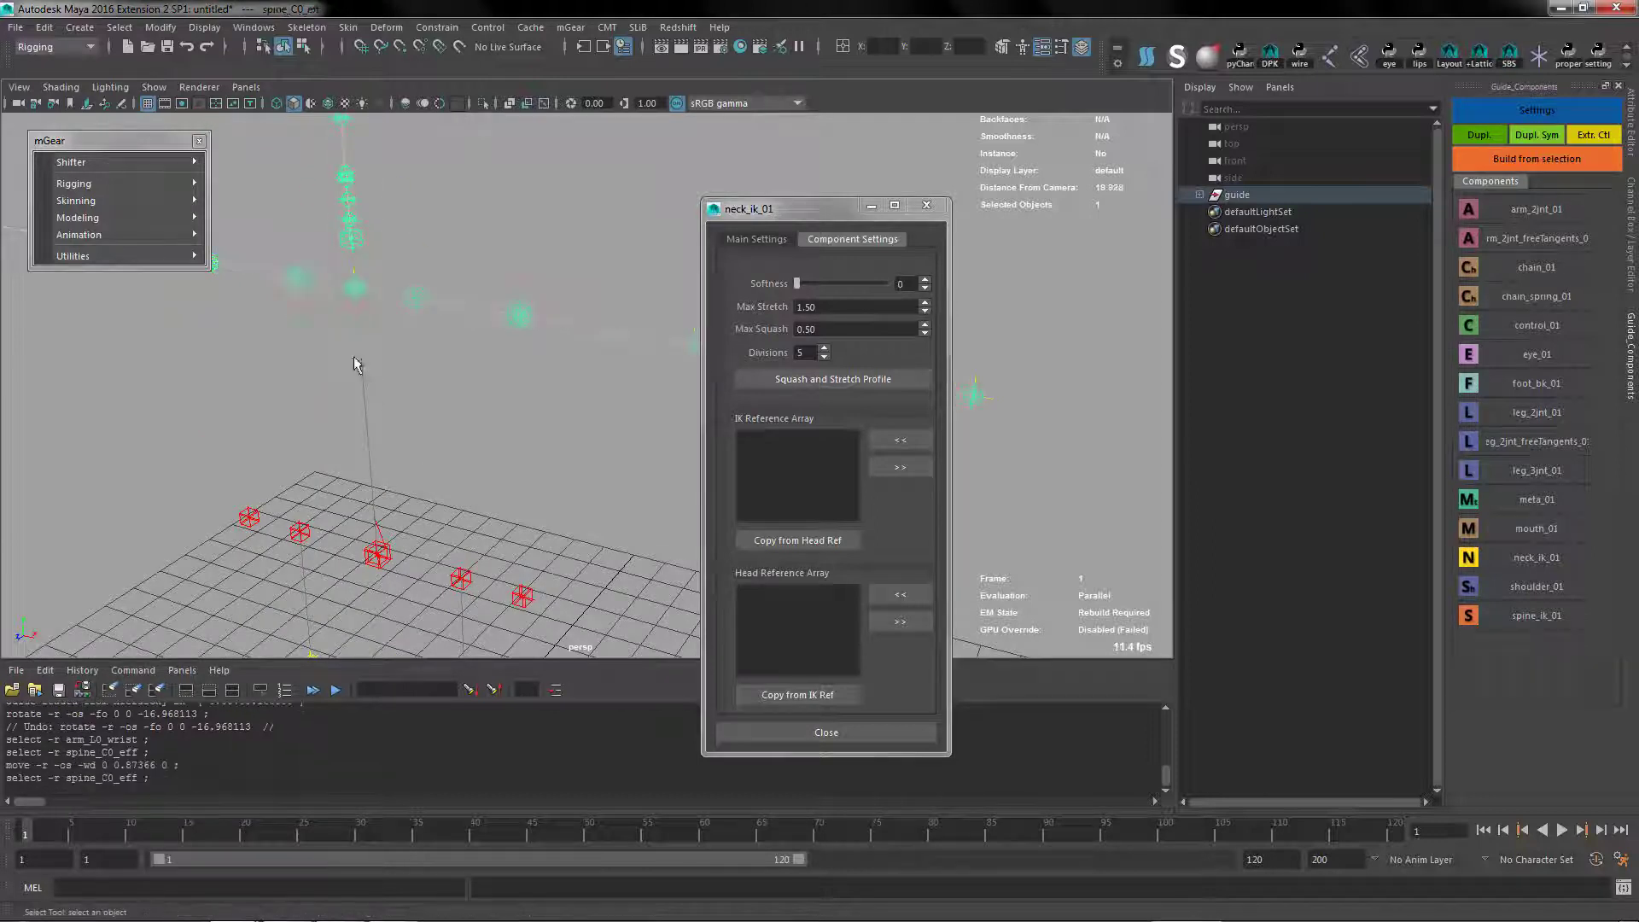
shift+click(379, 570)
click(901, 440)
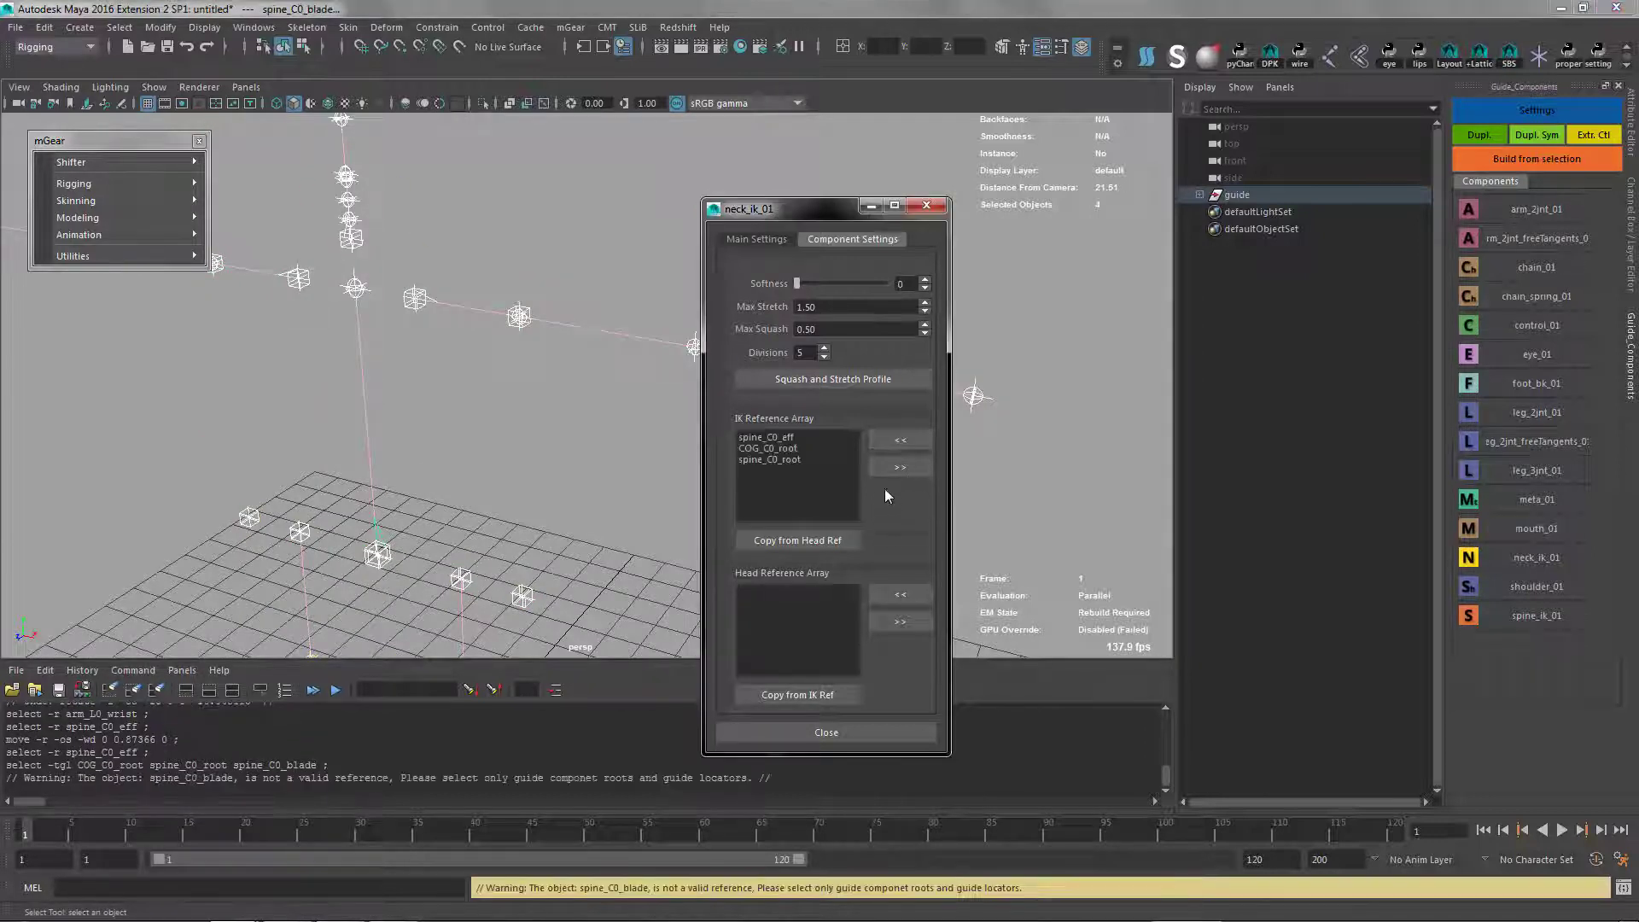
click(801, 695)
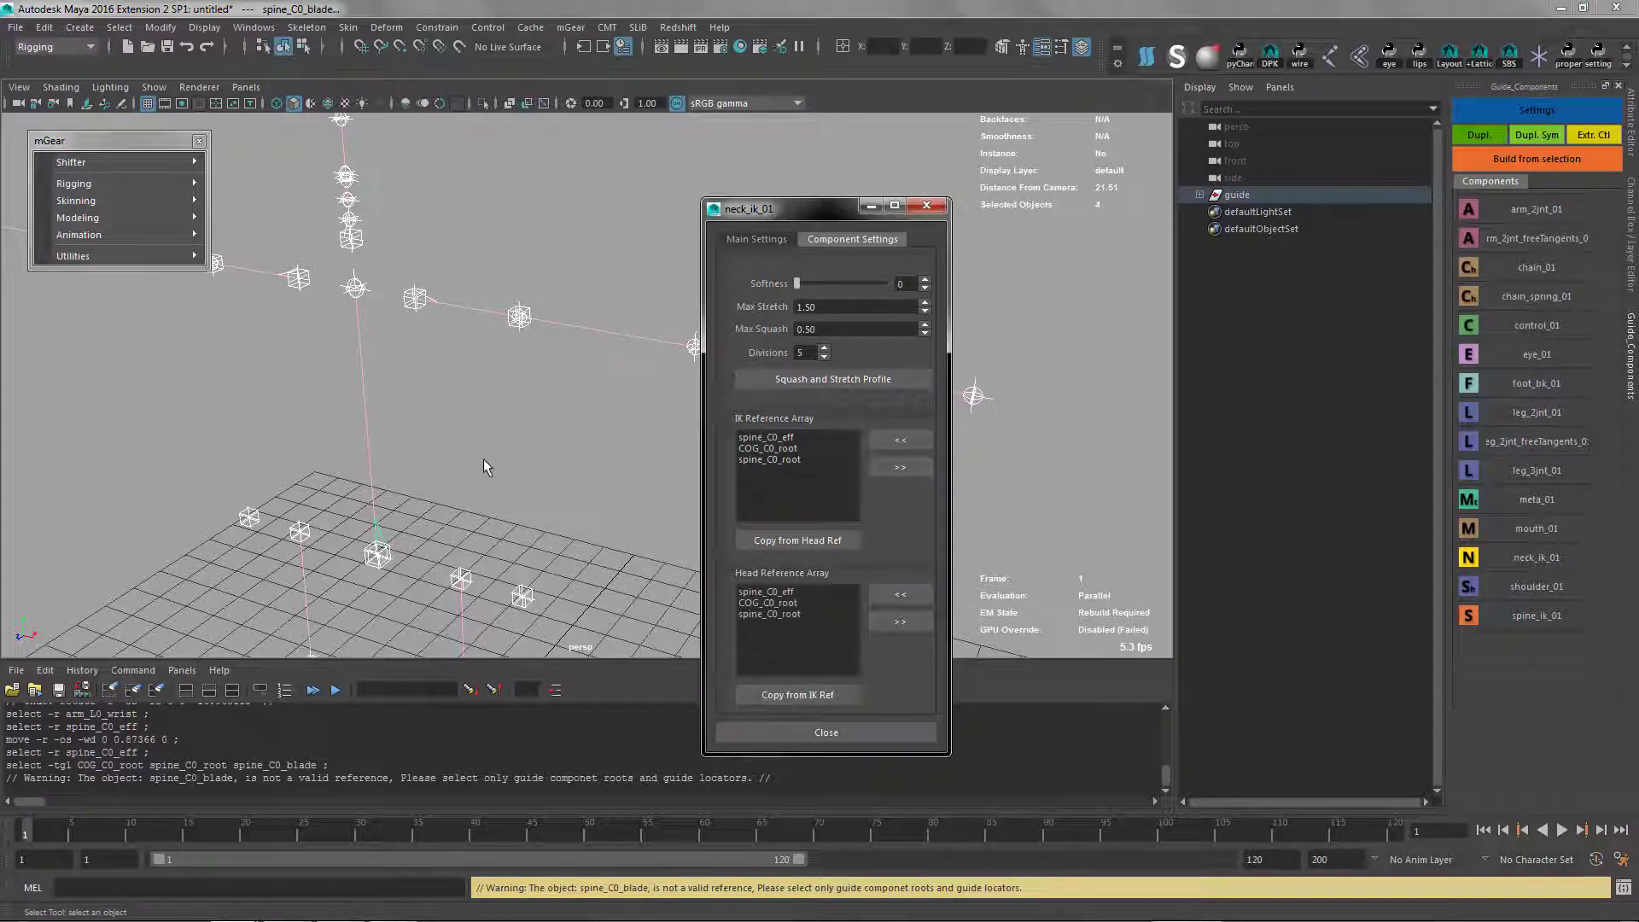
alt+drag(484, 466, 857, 445)
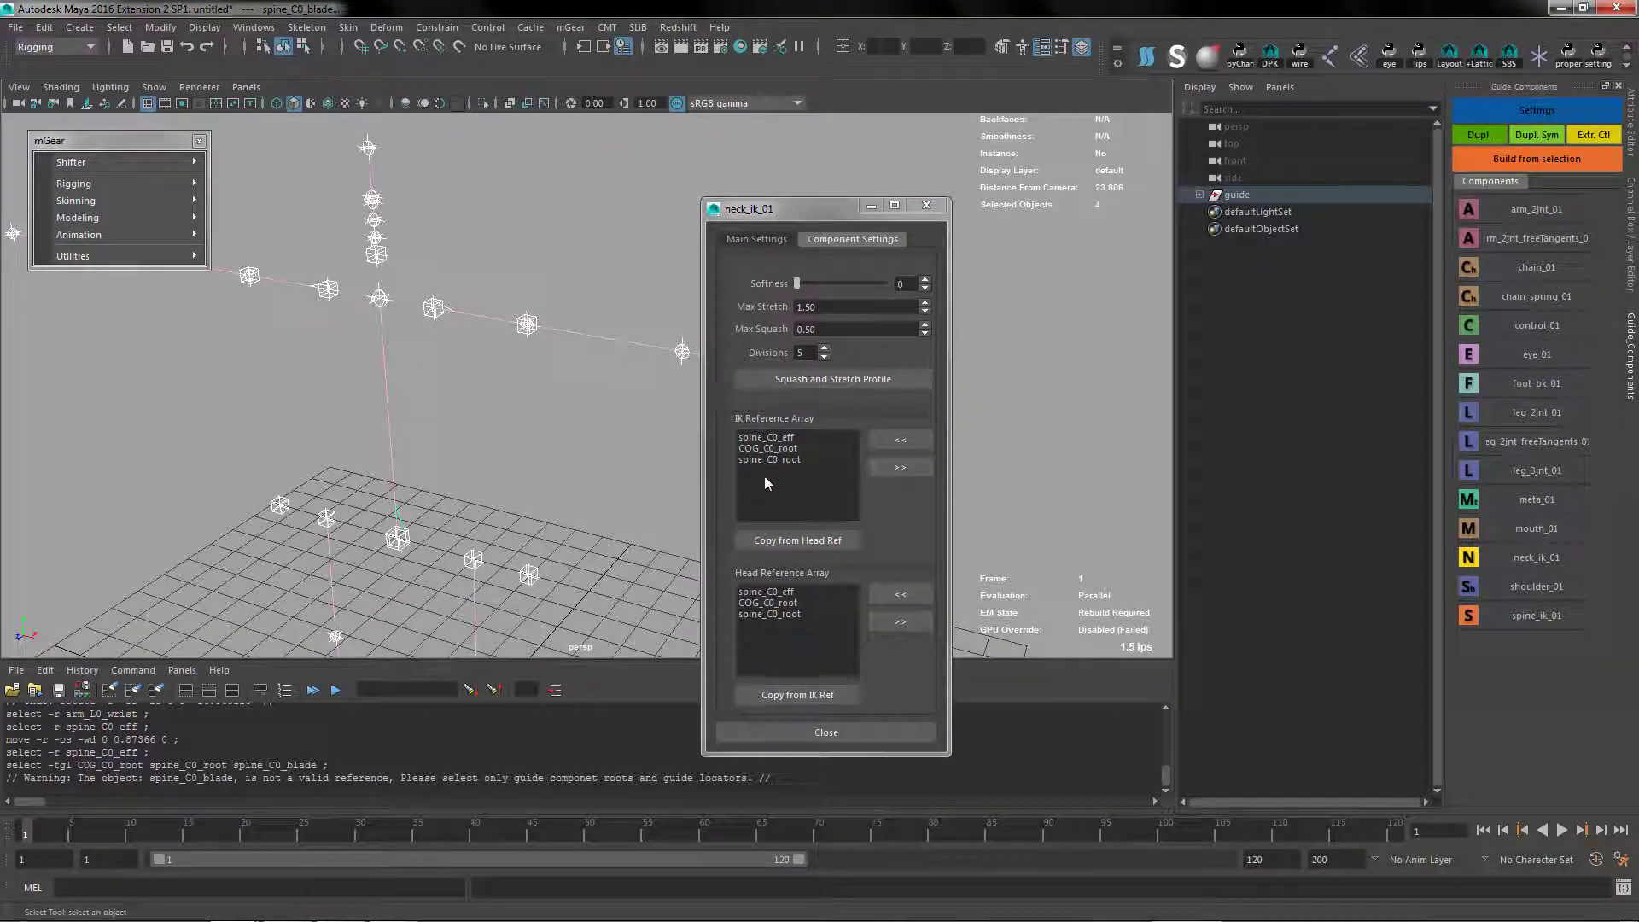
Review the entries in the neck's IK reference array and close the component settings
click(768, 462)
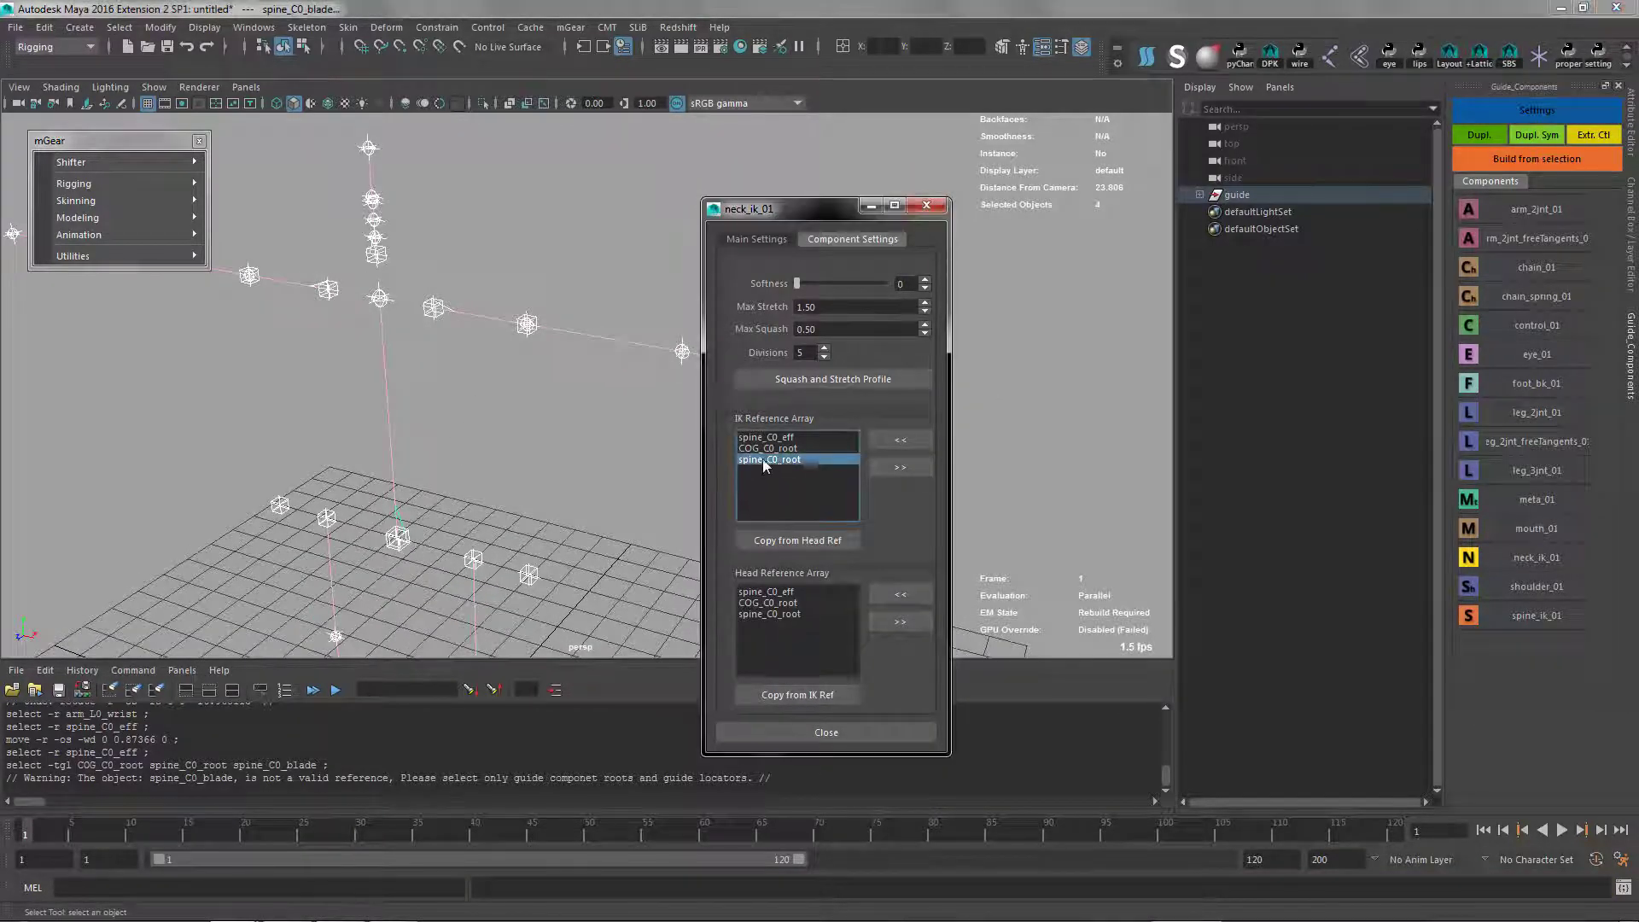
click(768, 439)
click(769, 452)
drag(769, 438, 775, 459)
click(771, 459)
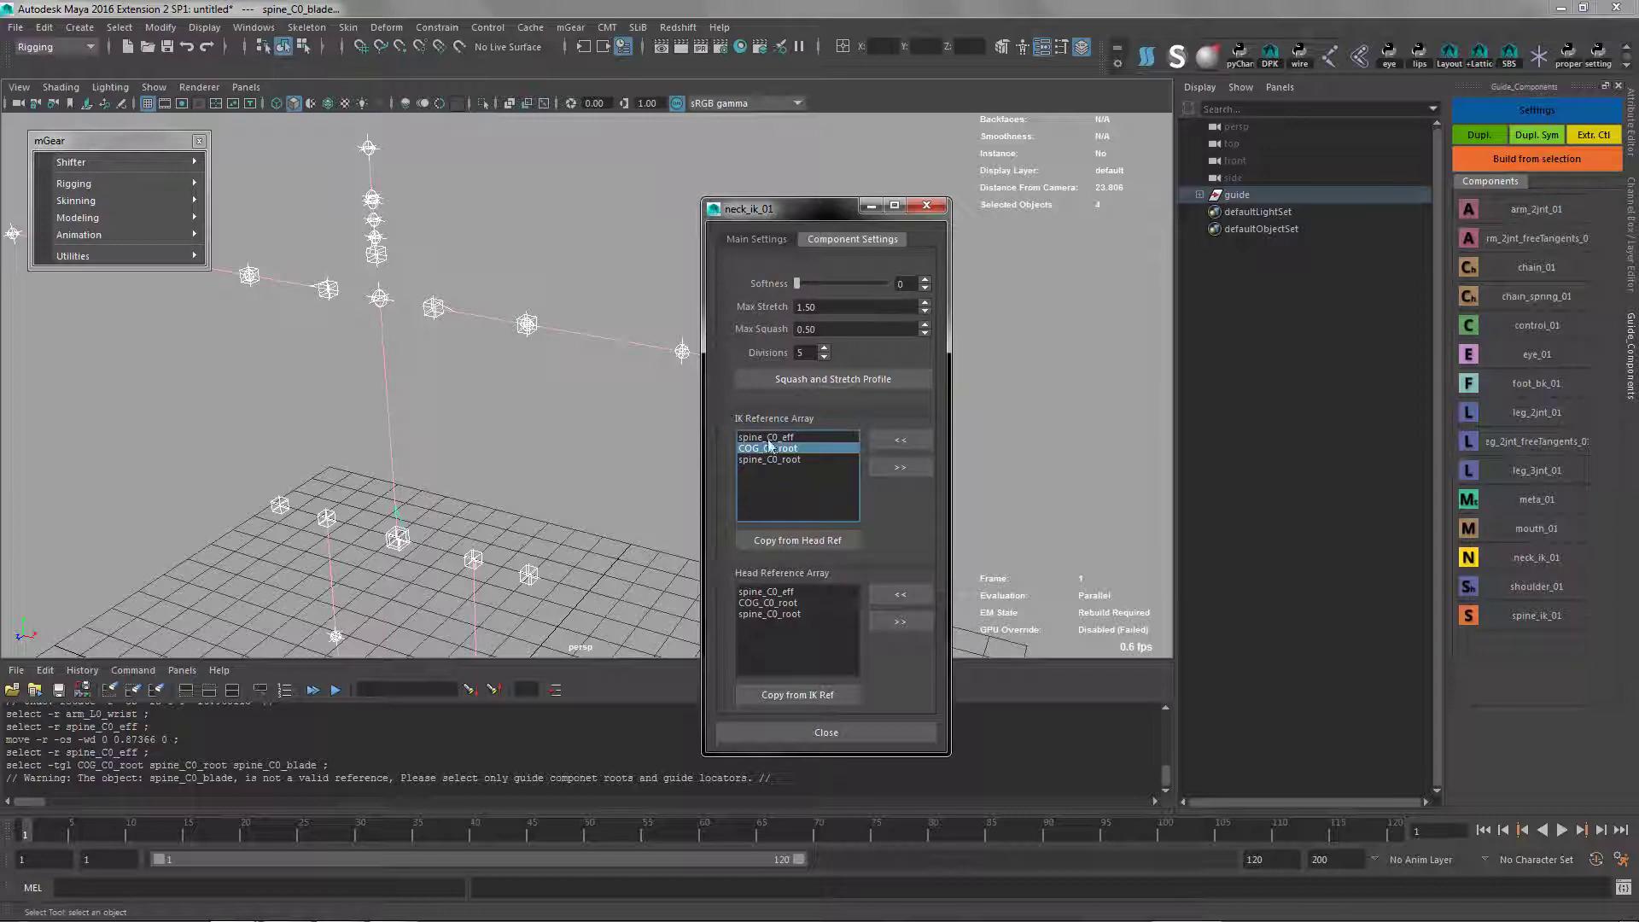
click(843, 736)
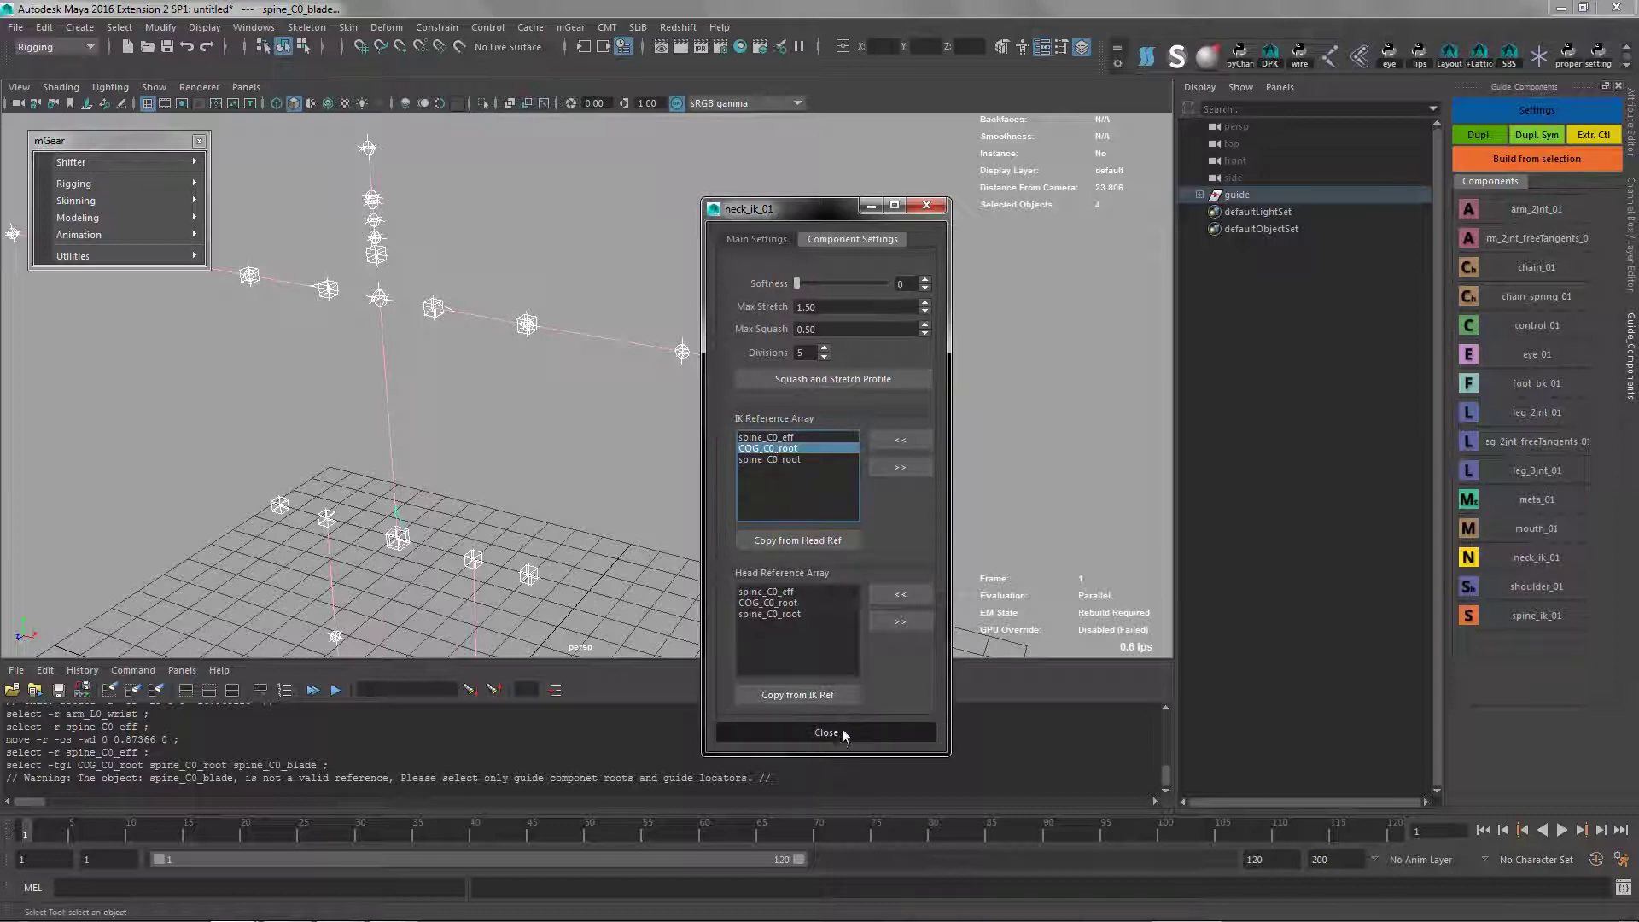
Build the rig from the complete guide
click(501, 485)
alt+right_drag(544, 543, 453, 260)
alt+drag(453, 260, 619, 521)
click(1259, 197)
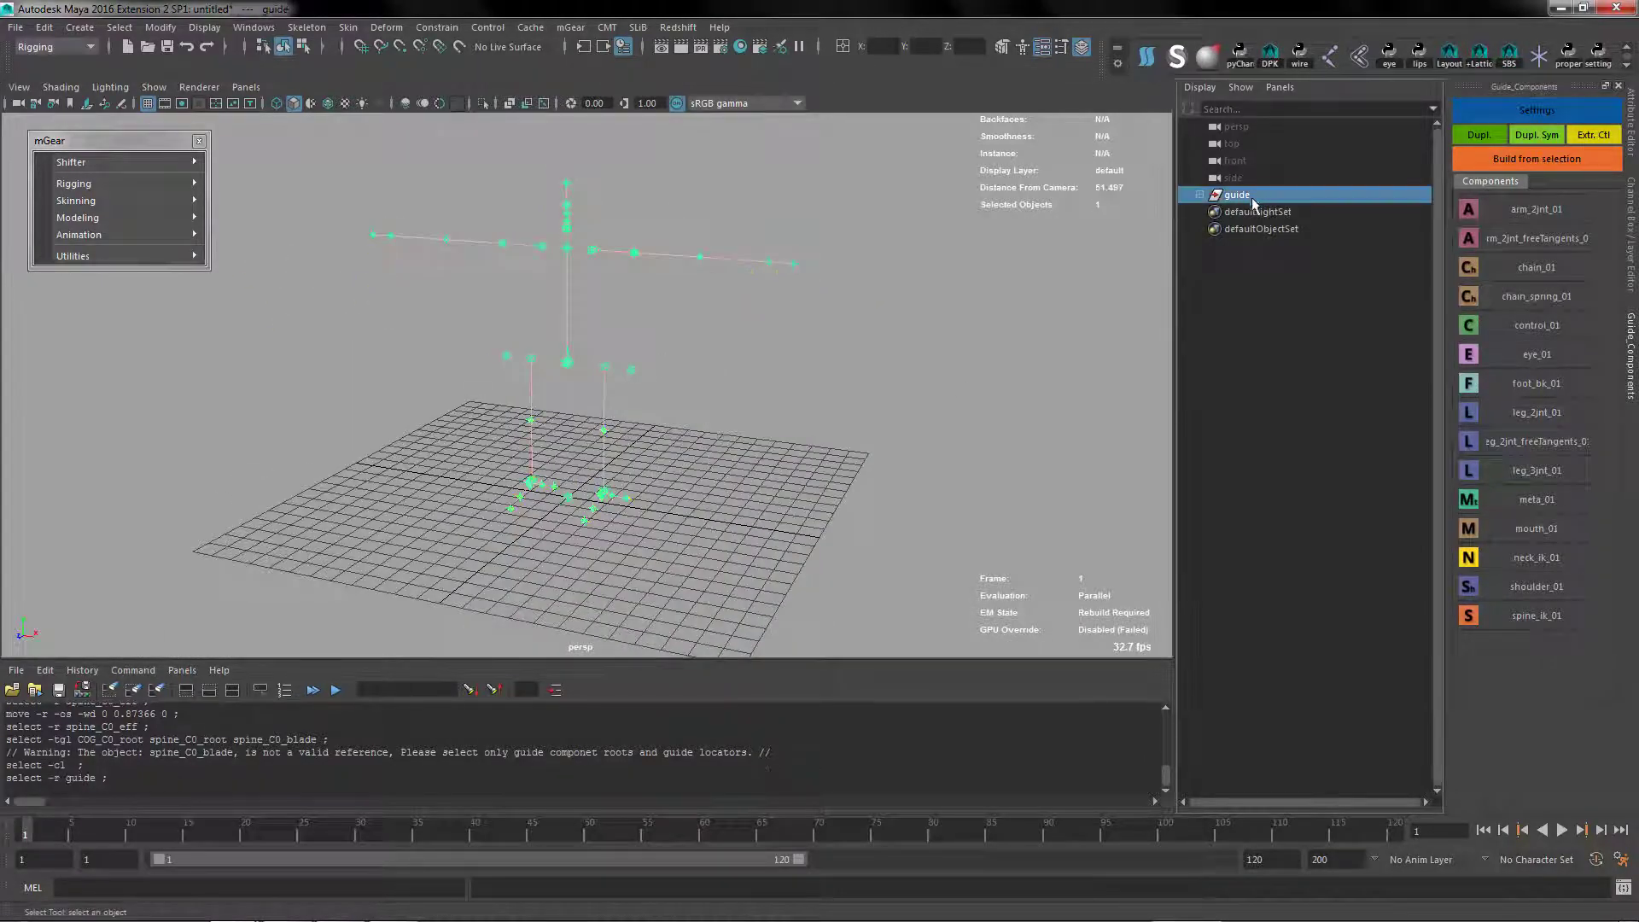
alt+drag(615, 402, 658, 405)
click(1503, 160)
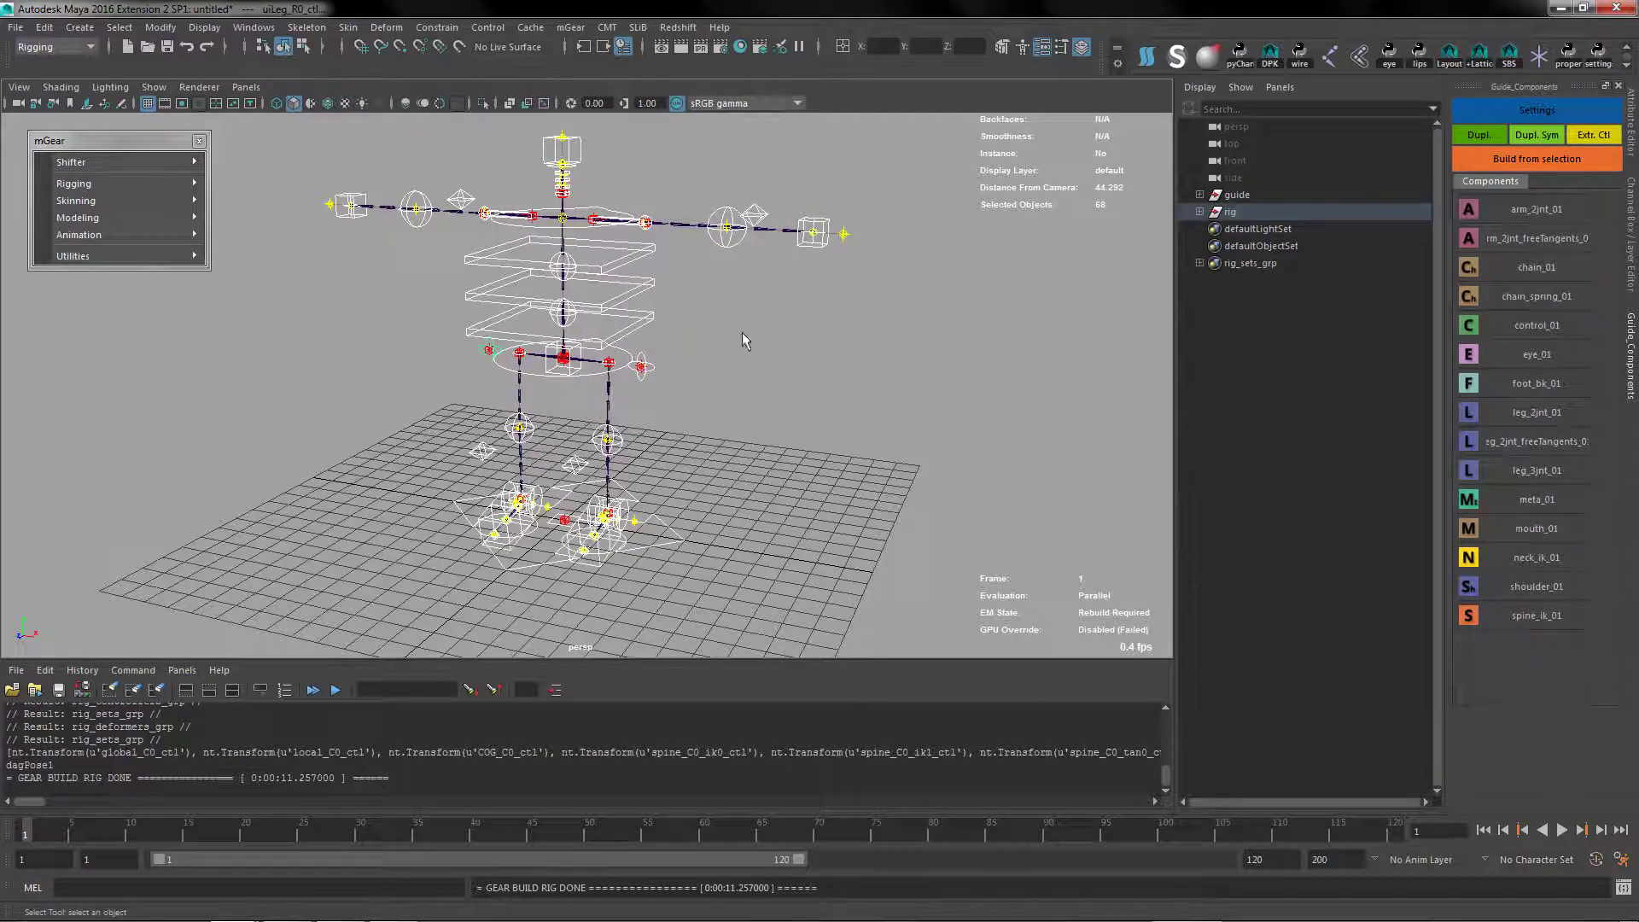
Test the spine by moving spine_C0_ik0_ctl about 0.09, -0.62 and 0.14 units in X, Y and Z
alt+drag(688, 352, 735, 359)
scroll(701, 357, up, 3)
alt+drag(587, 357, 636, 343)
click(589, 352)
alt+drag(512, 394, 534, 385)
key(w)
mouse_move(580, 331)
mouse_down()
mouse_move(629, 321)
mouse_move(574, 293)
mouse_move(606, 327)
mouse_up()
alt+middle_drag(718, 197, 725, 315)
alt+drag(725, 315, 680, 270)
key(q)
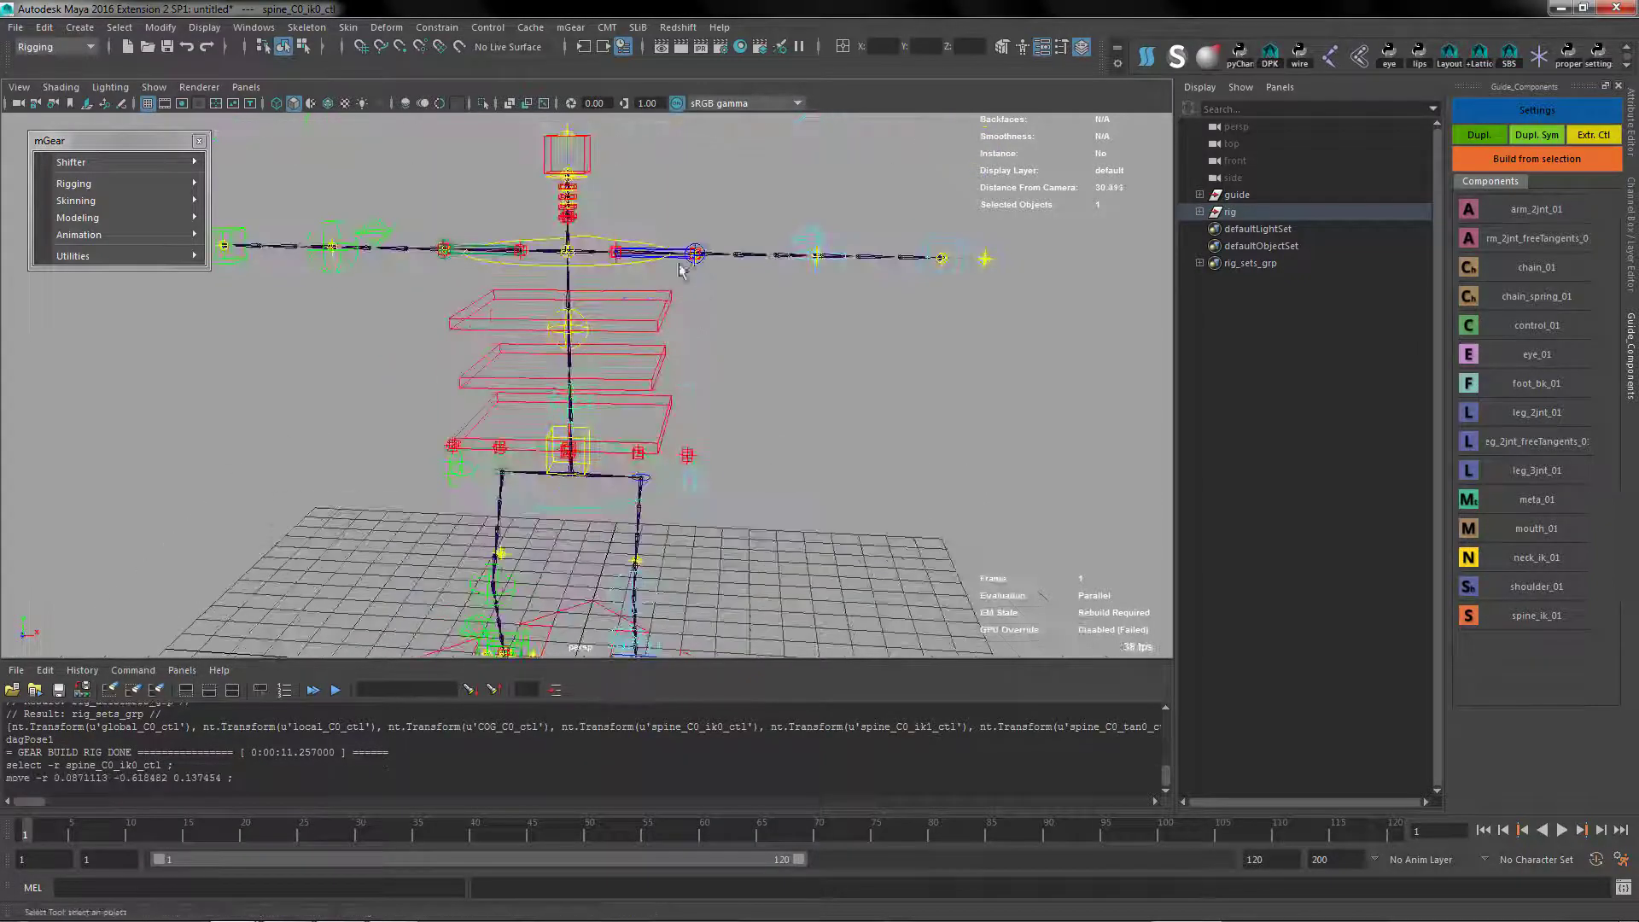
Test the left arm by moving arm_L0_ik_ctl about -4.71, -3.77 and 1.60 units in X, Y and Z
click(941, 257)
key(w)
drag(942, 259, 743, 422)
alt+right_drag(769, 367, 742, 346)
alt+middle_drag(741, 346, 787, 323)
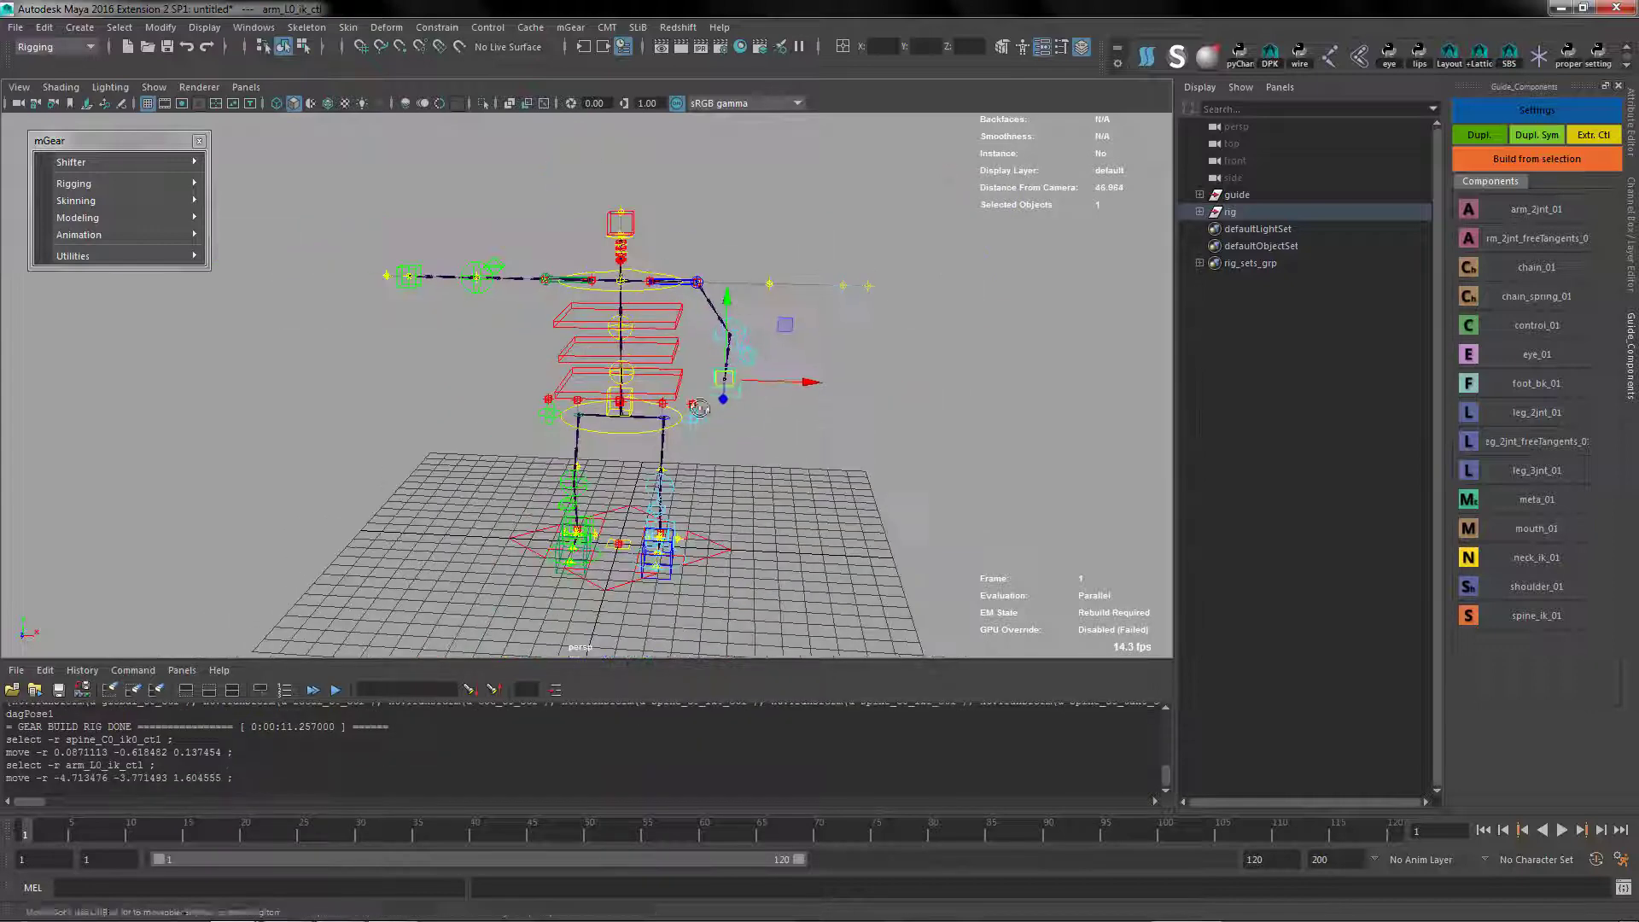
alt+drag(786, 322, 708, 342)
alt+right_drag(709, 342, 786, 324)
key(q)
Open the Synoptic picker for the built rig to check its contents, and close it
click(1236, 196)
click(1232, 212)
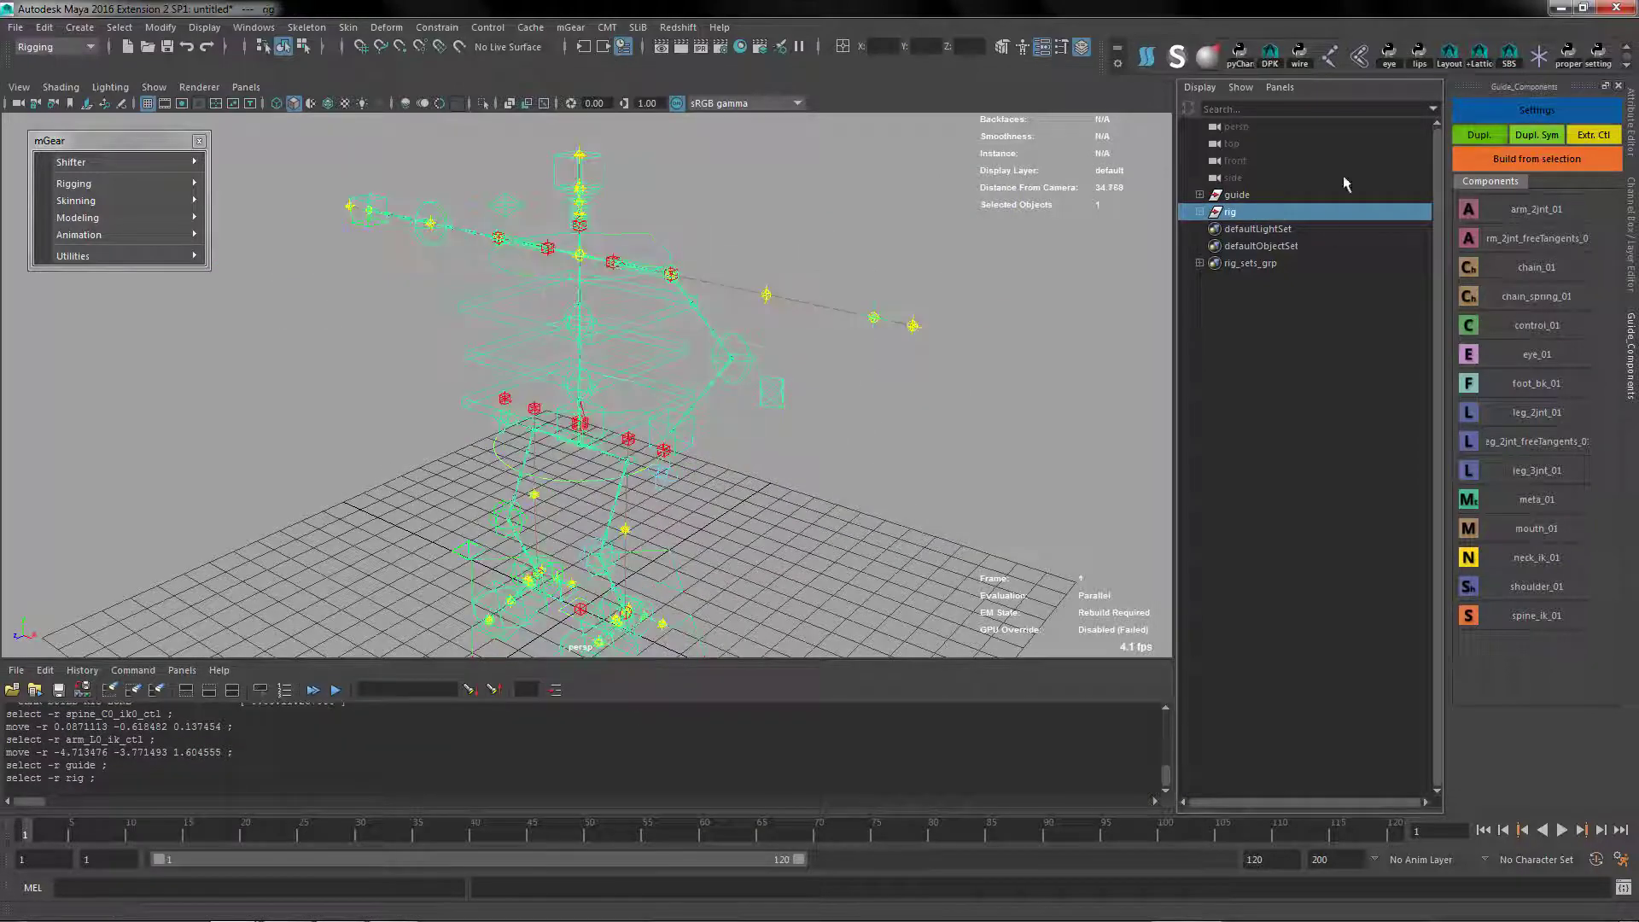
click(570, 27)
mouse_move(622, 133)
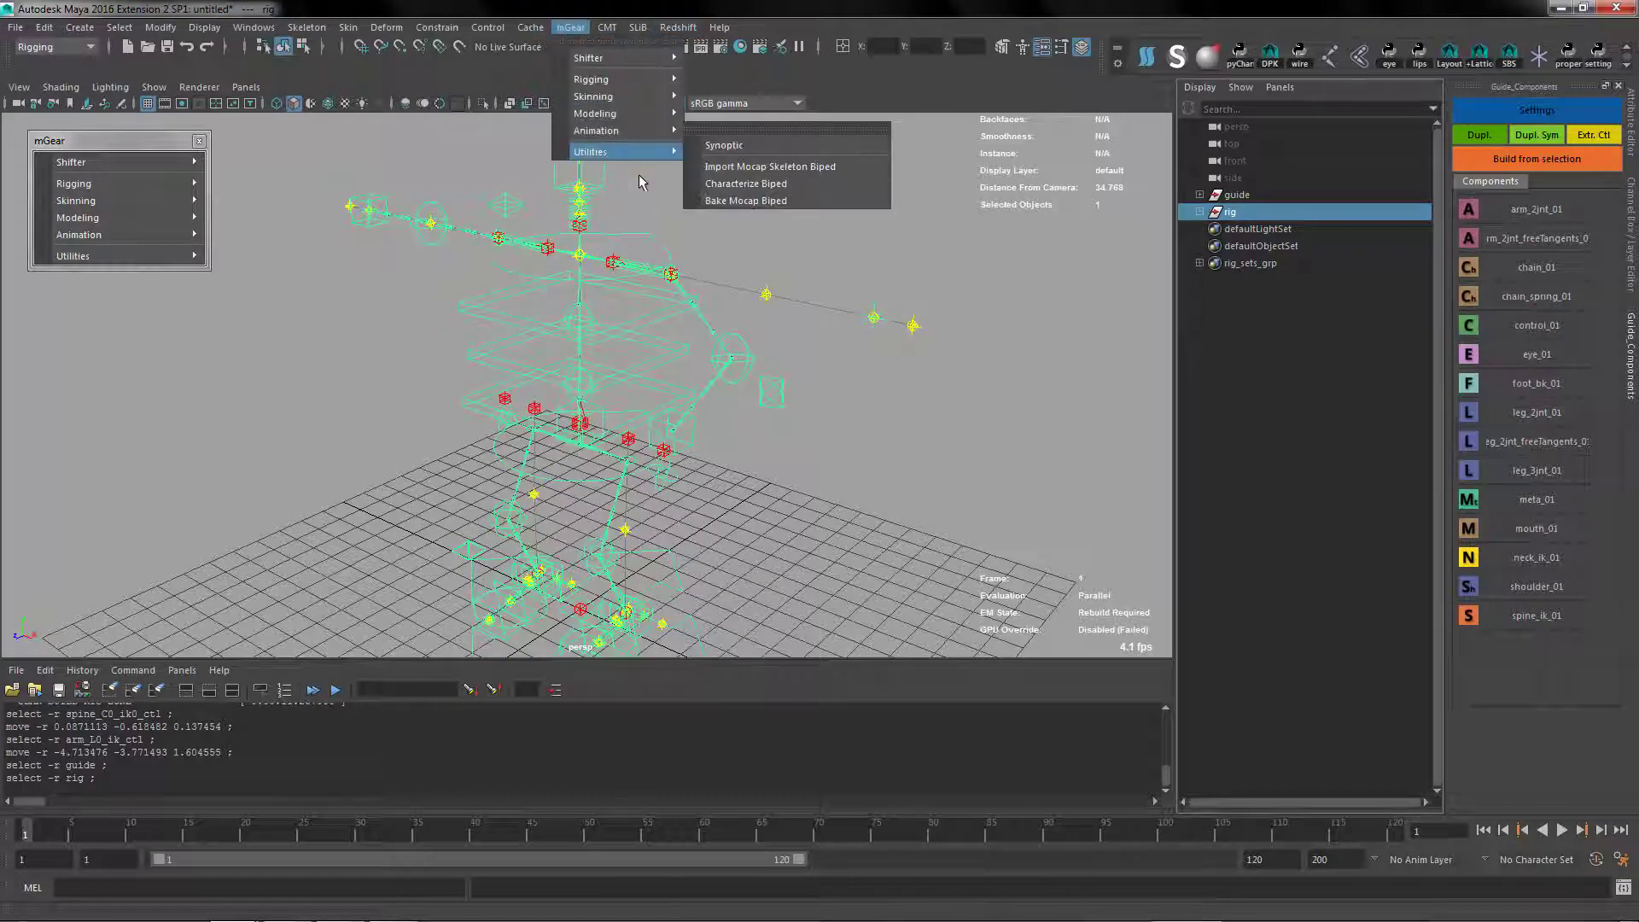
click(724, 145)
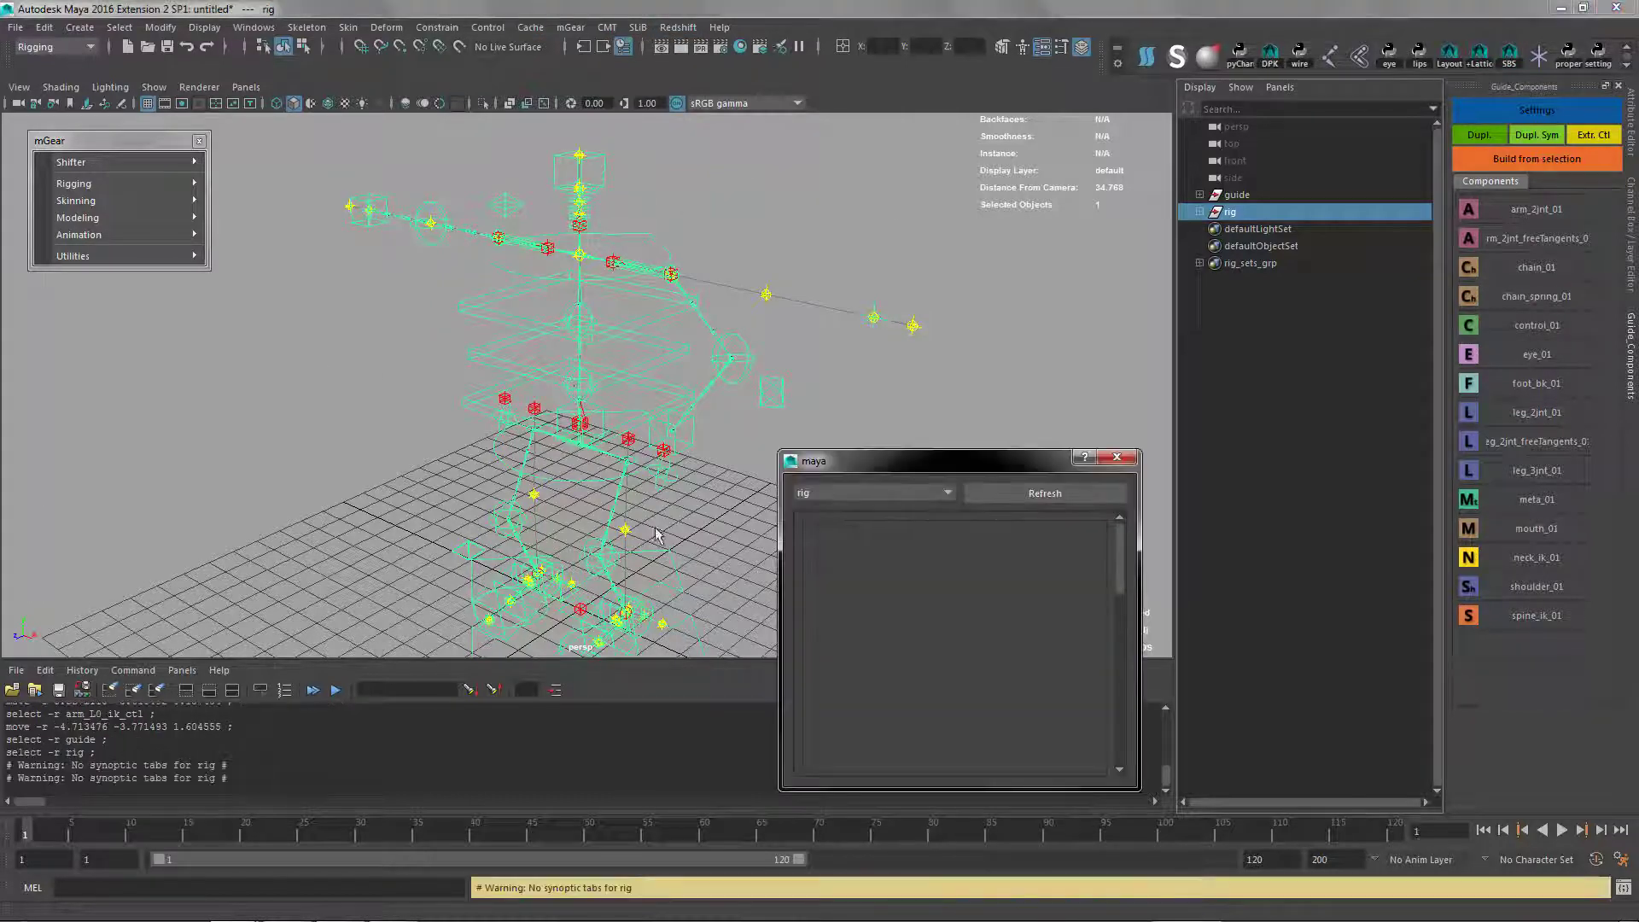
drag(889, 462, 301, 268)
click(532, 264)
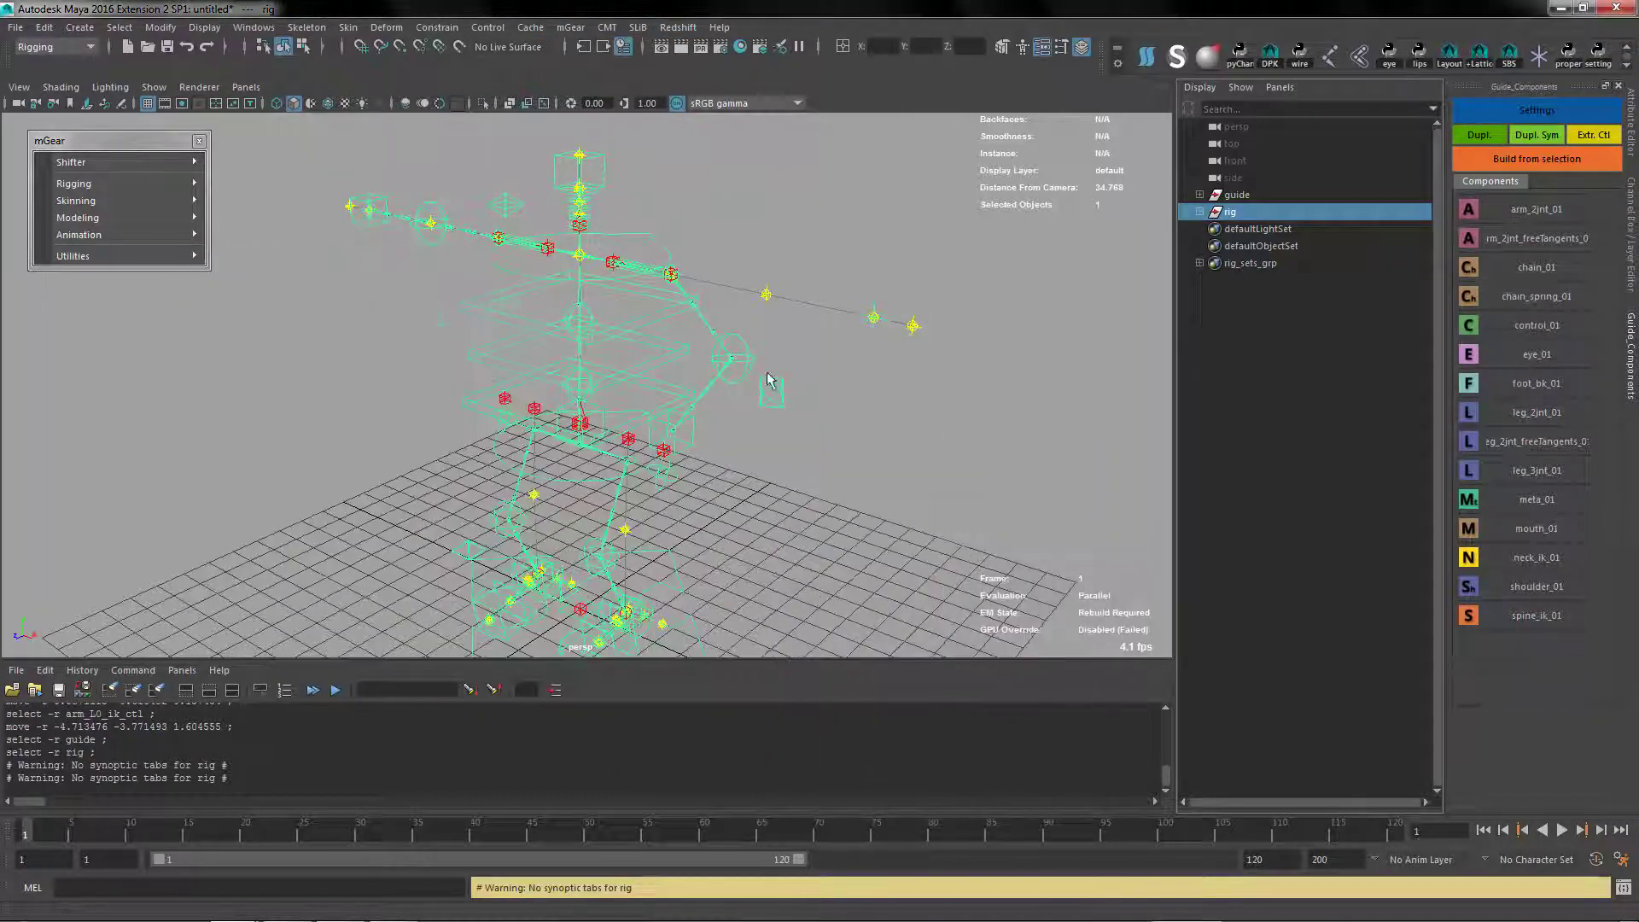
Delete the built rig so that only the guide is left
click(766, 374)
click(1293, 211)
key(Delete)
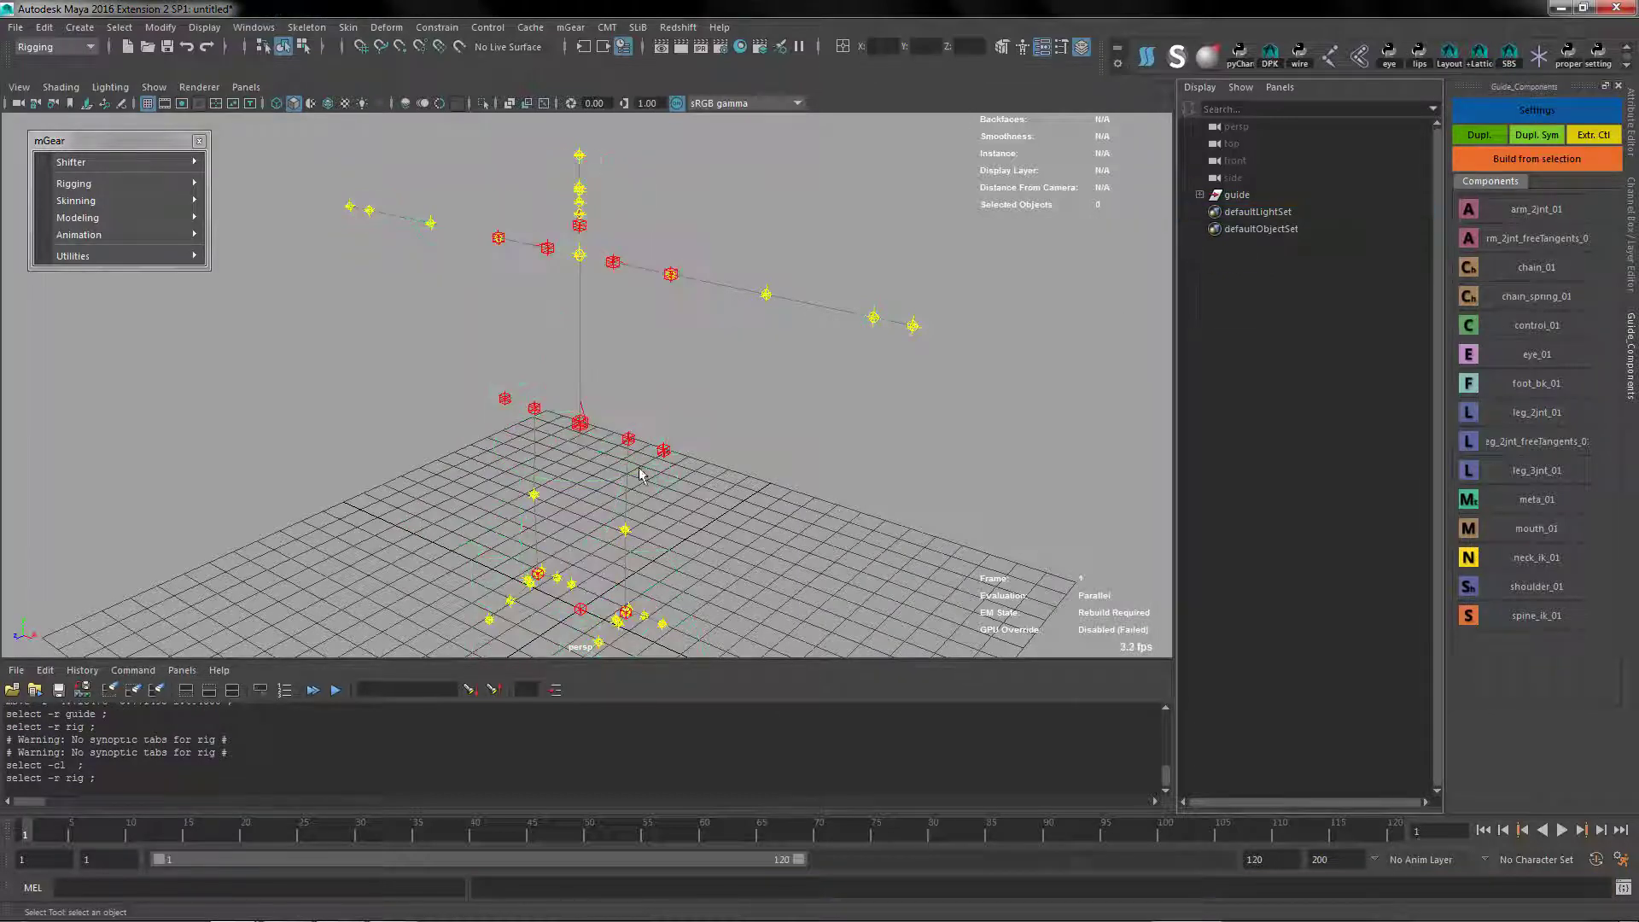
Add biped_body to the rig's synoptic tabs in the guide settings and close them
click(1267, 198)
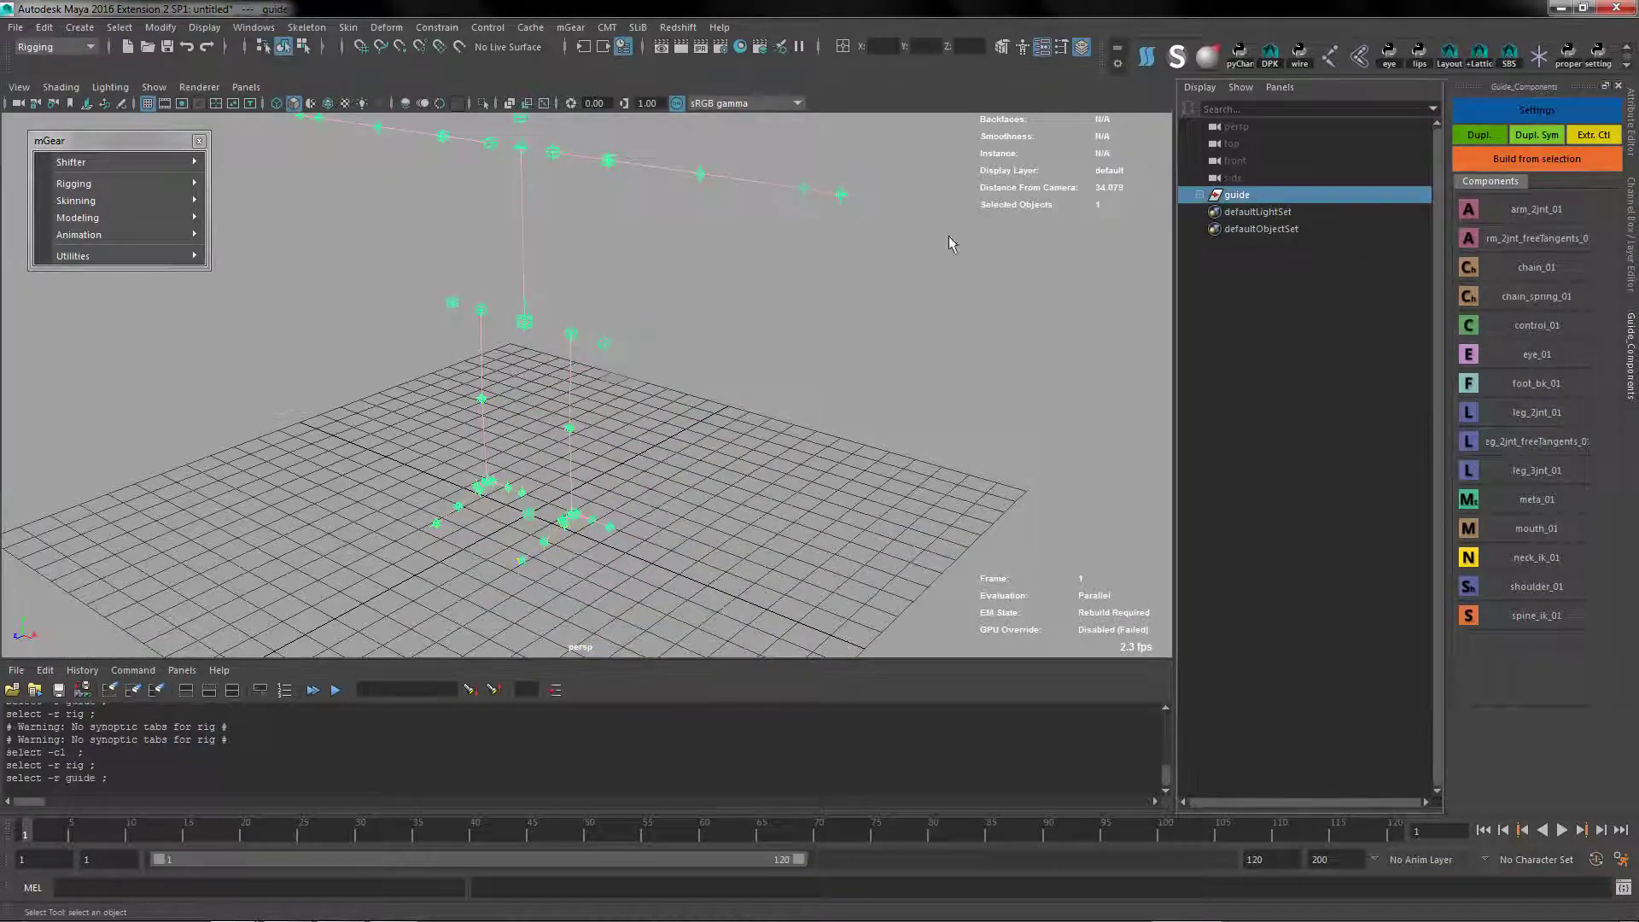
click(1537, 109)
click(887, 479)
click(829, 521)
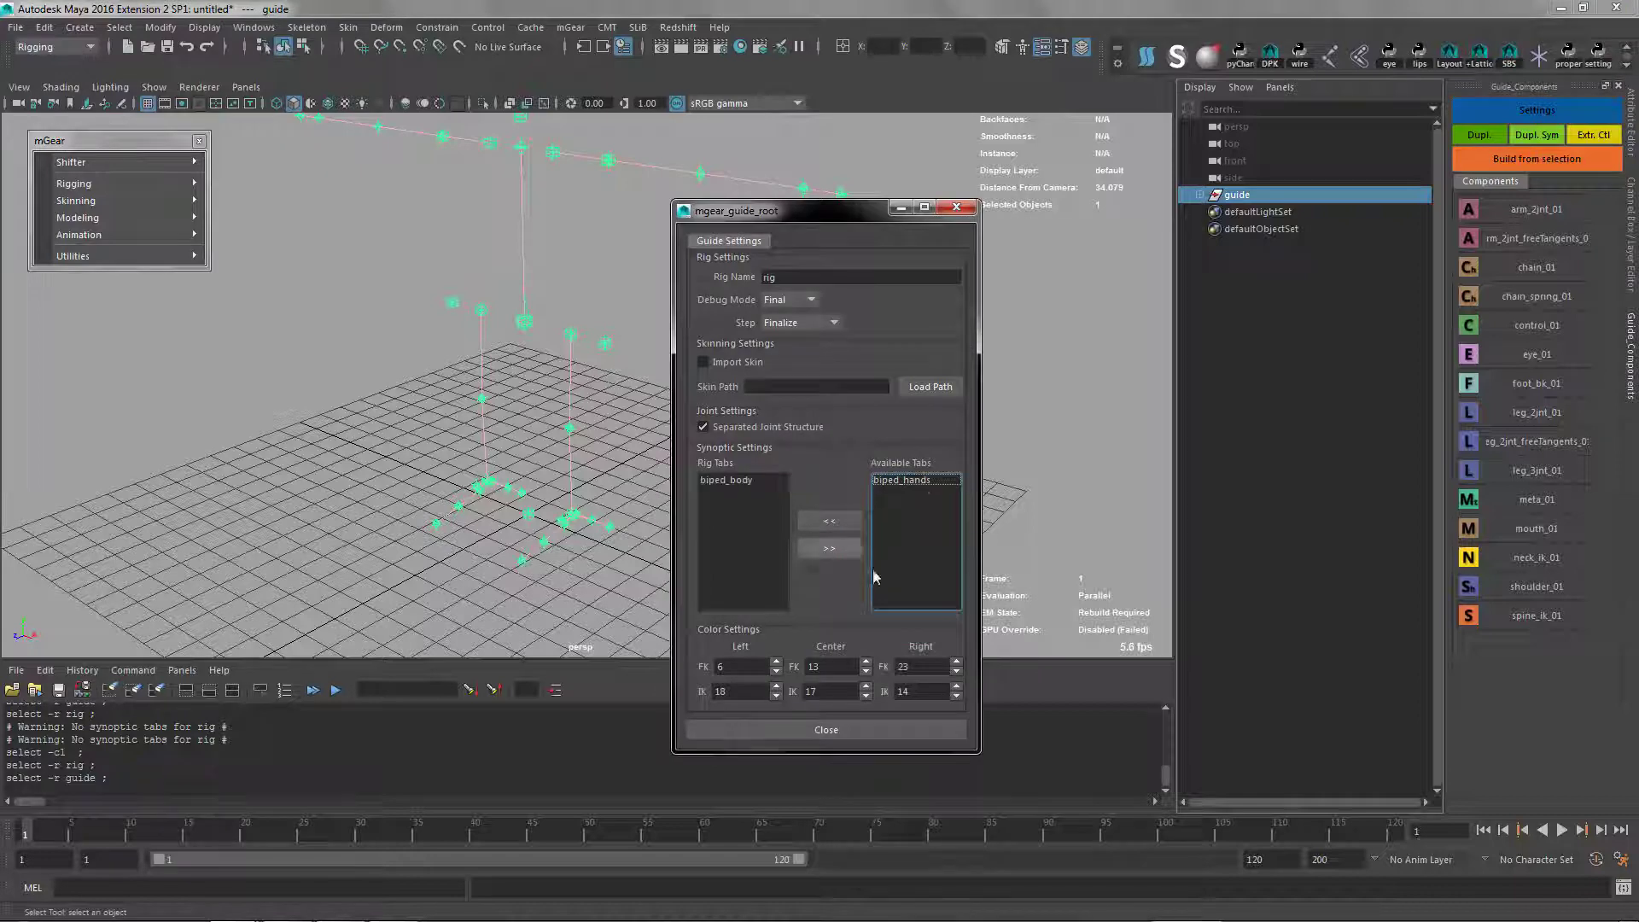
drag(827, 216, 709, 120)
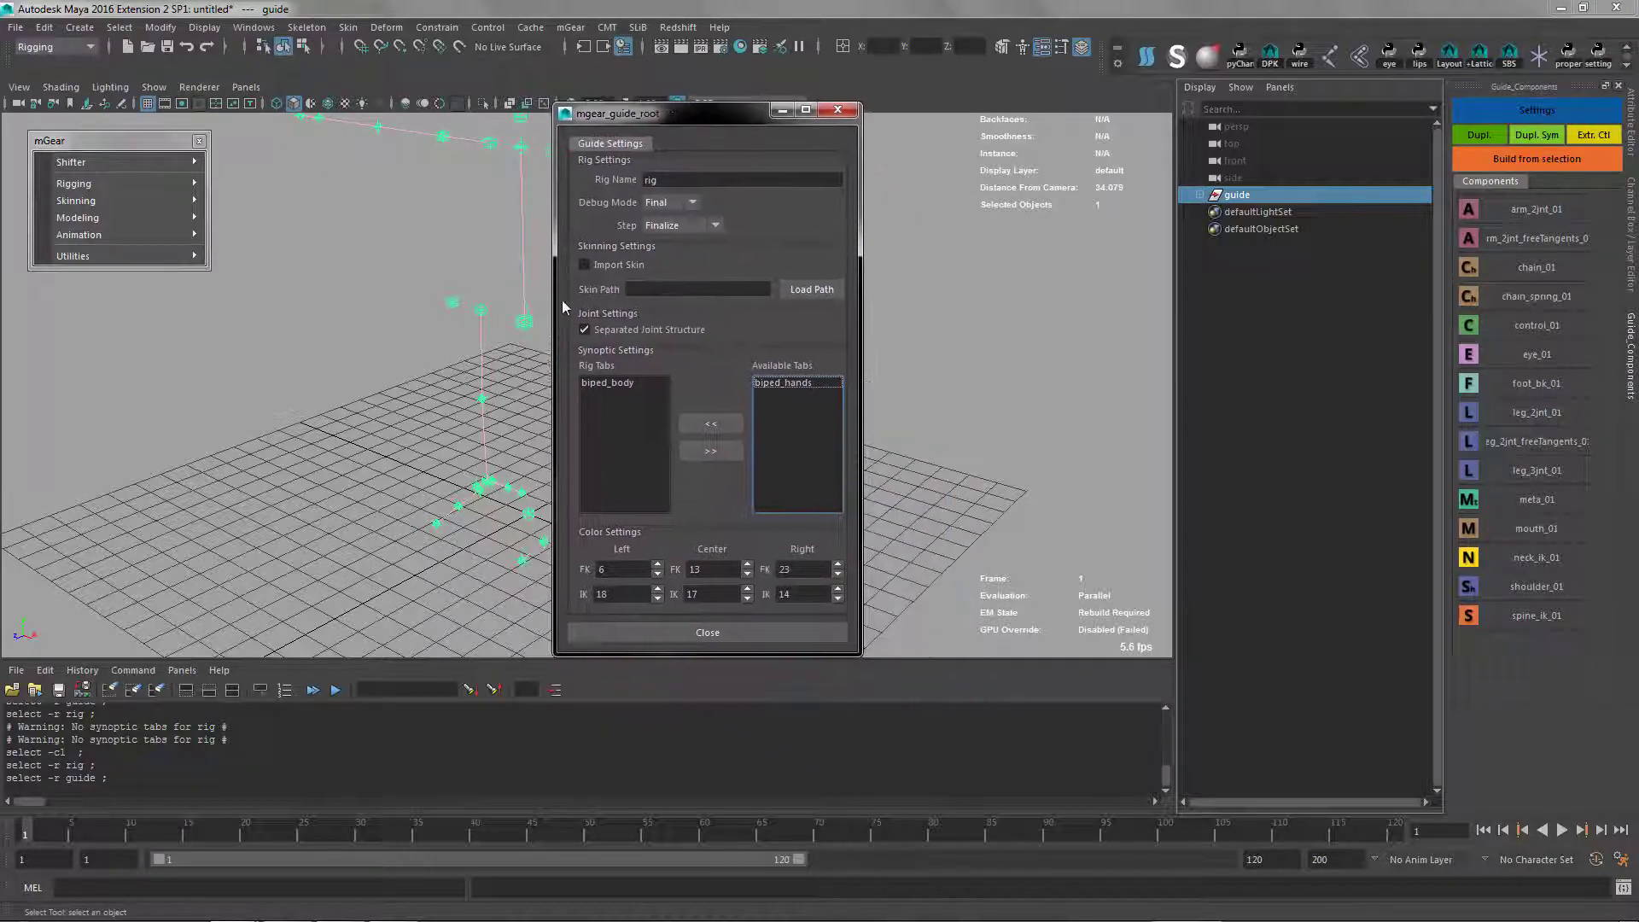
click(705, 632)
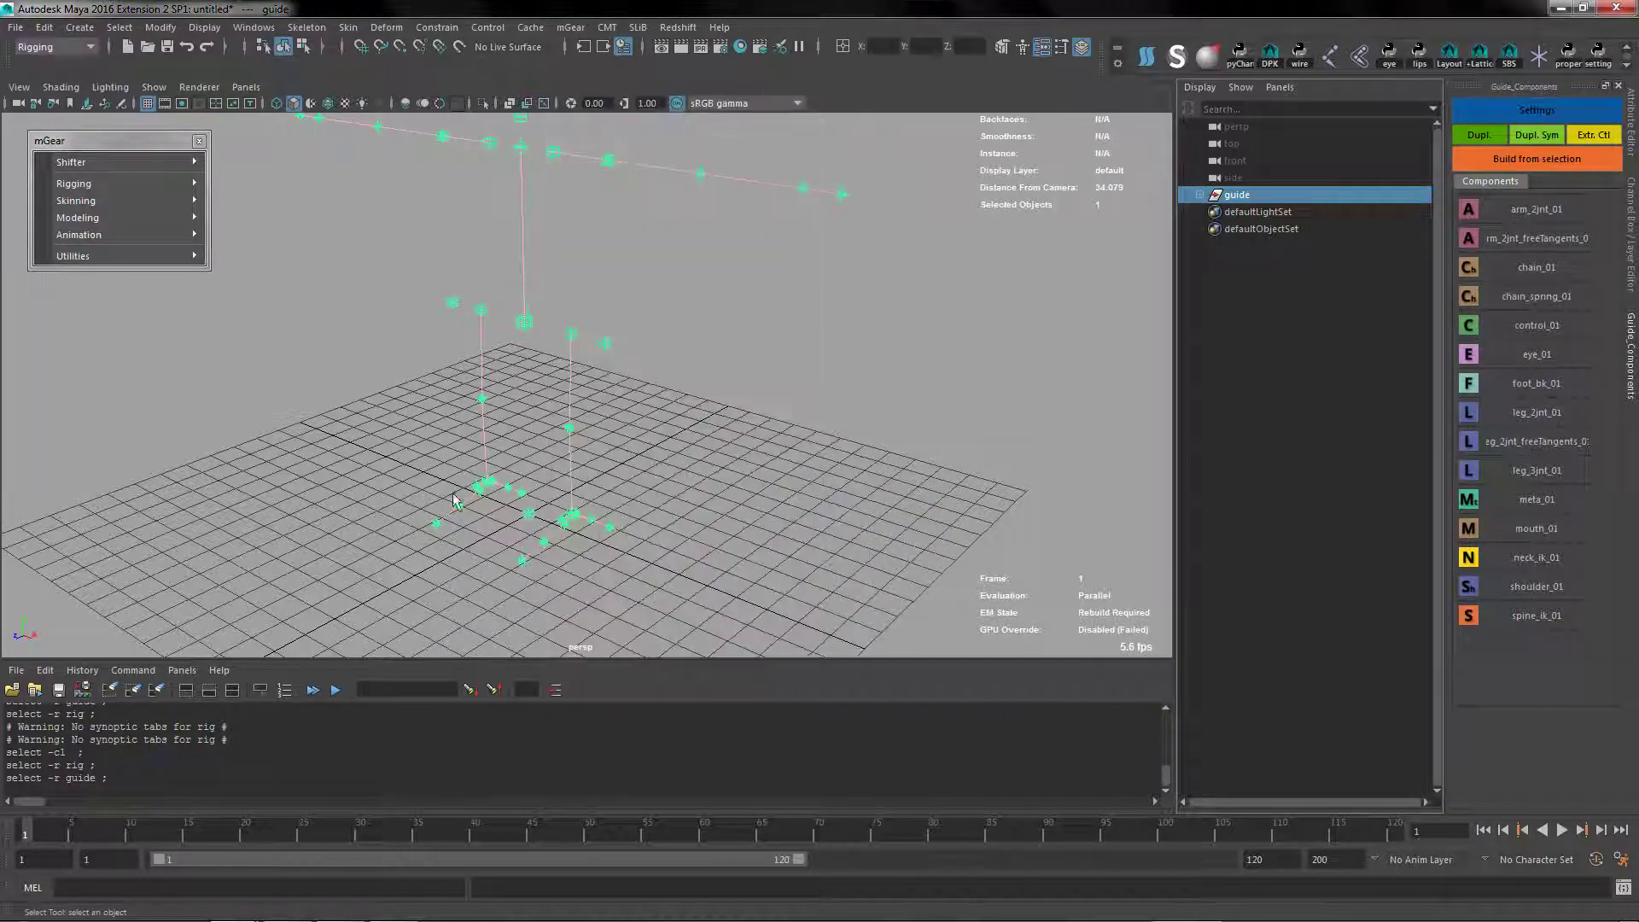
Rebuild the rig from the guide with its new synoptic settings
alt+right_drag(454, 502, 465, 366)
click(1253, 194)
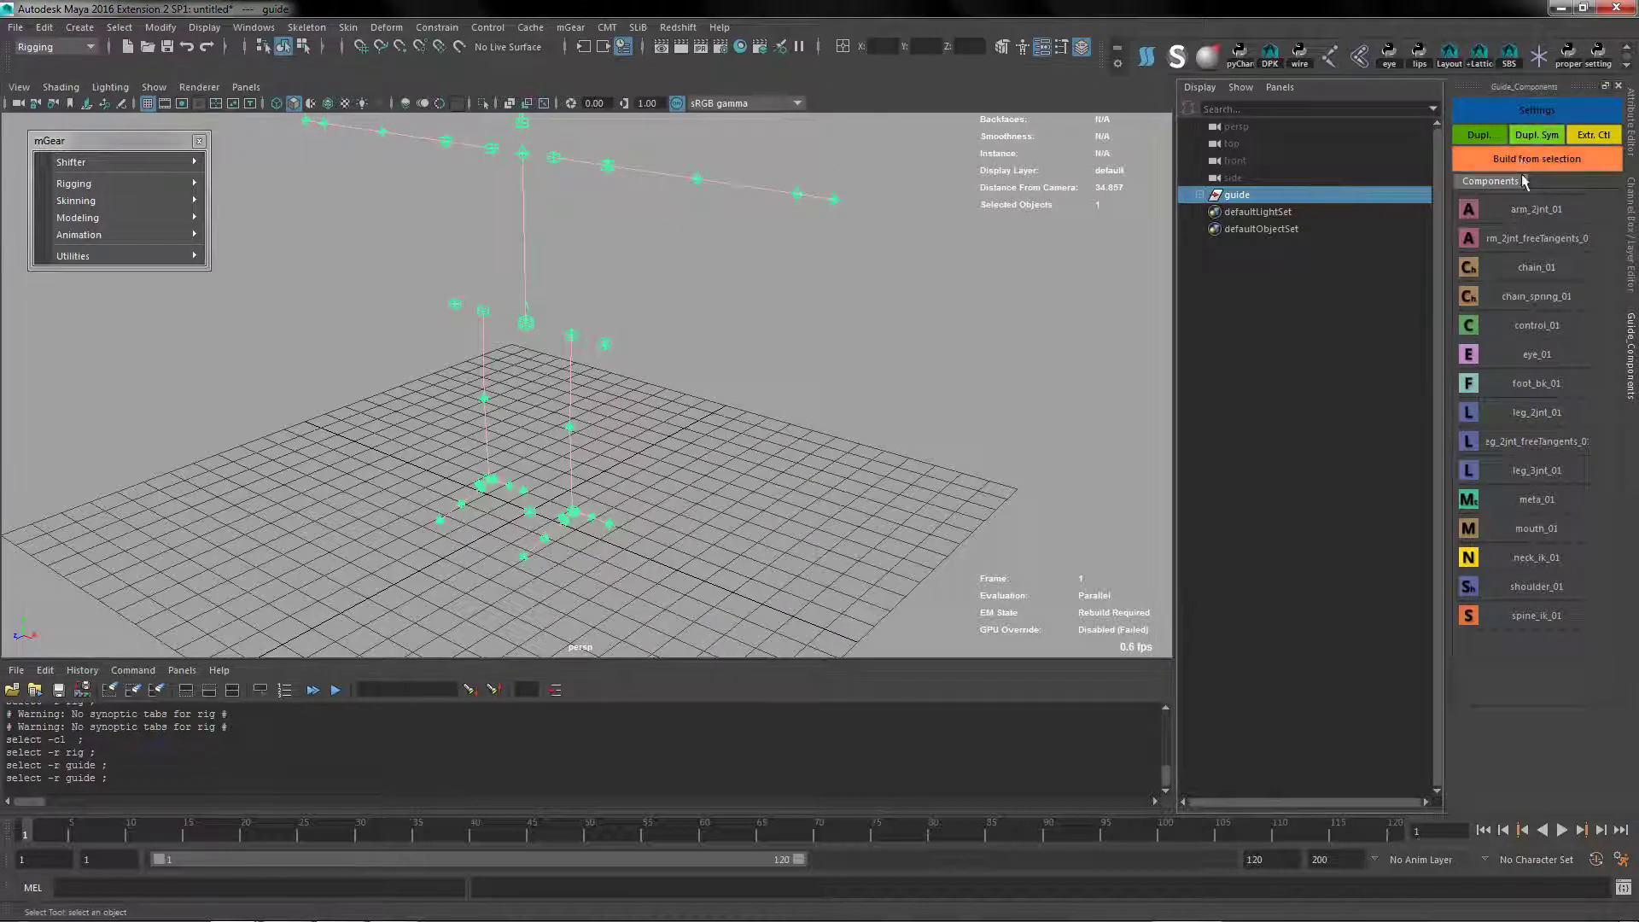
click(1525, 159)
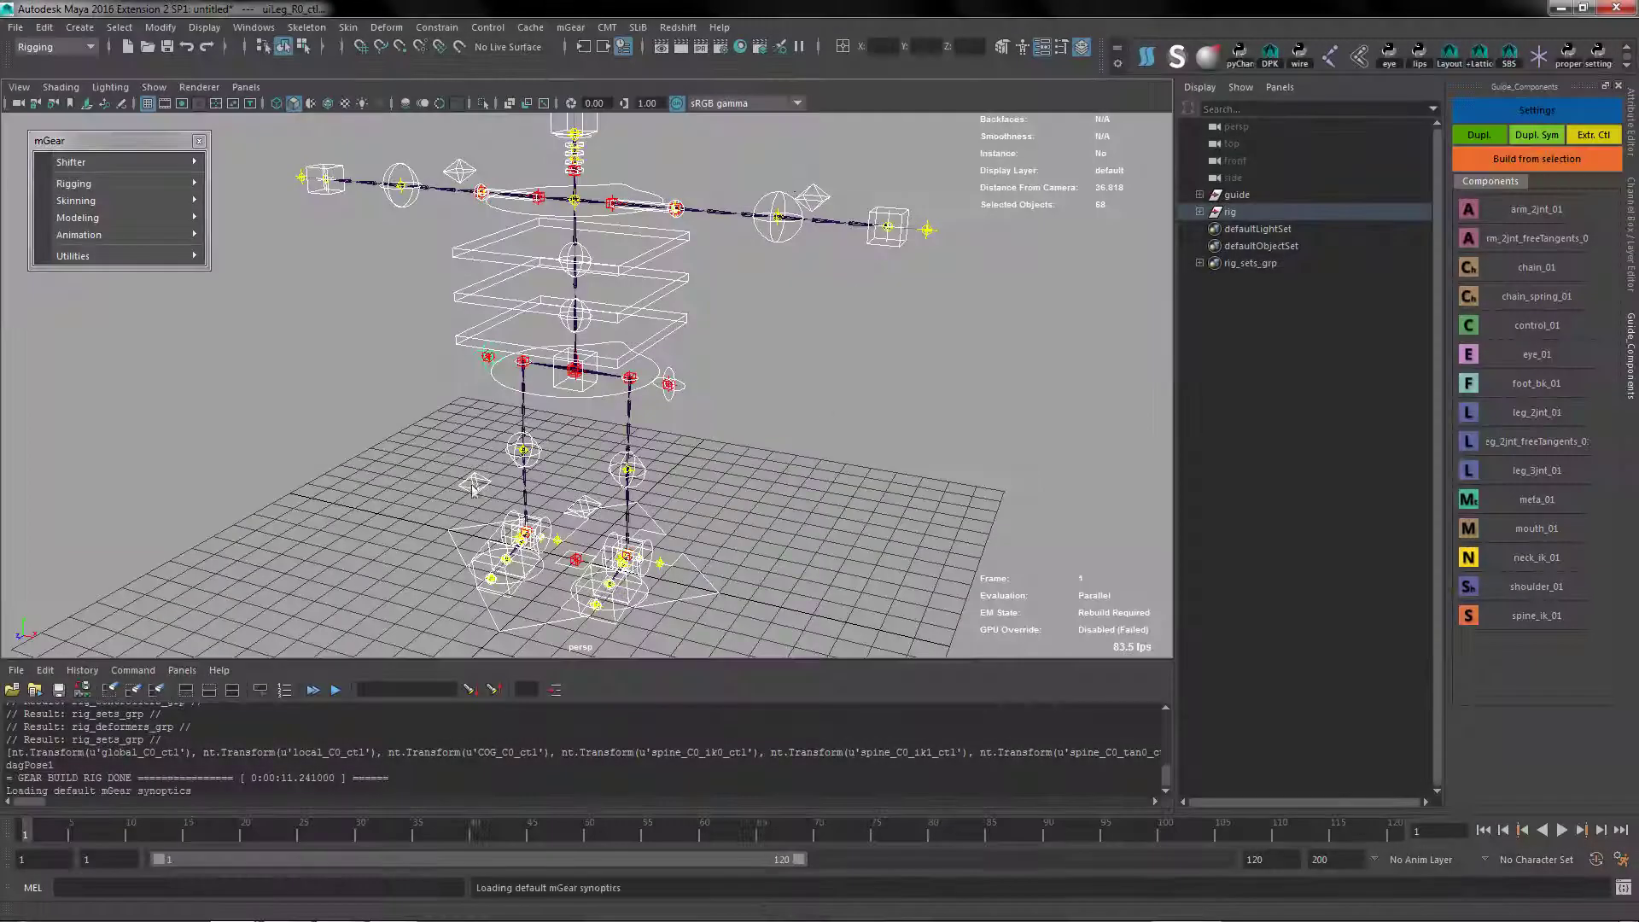
Open the Synoptic picker for the rebuilt rig and place its window clear of the character's torso
click(787, 140)
drag(892, 472, 232, 175)
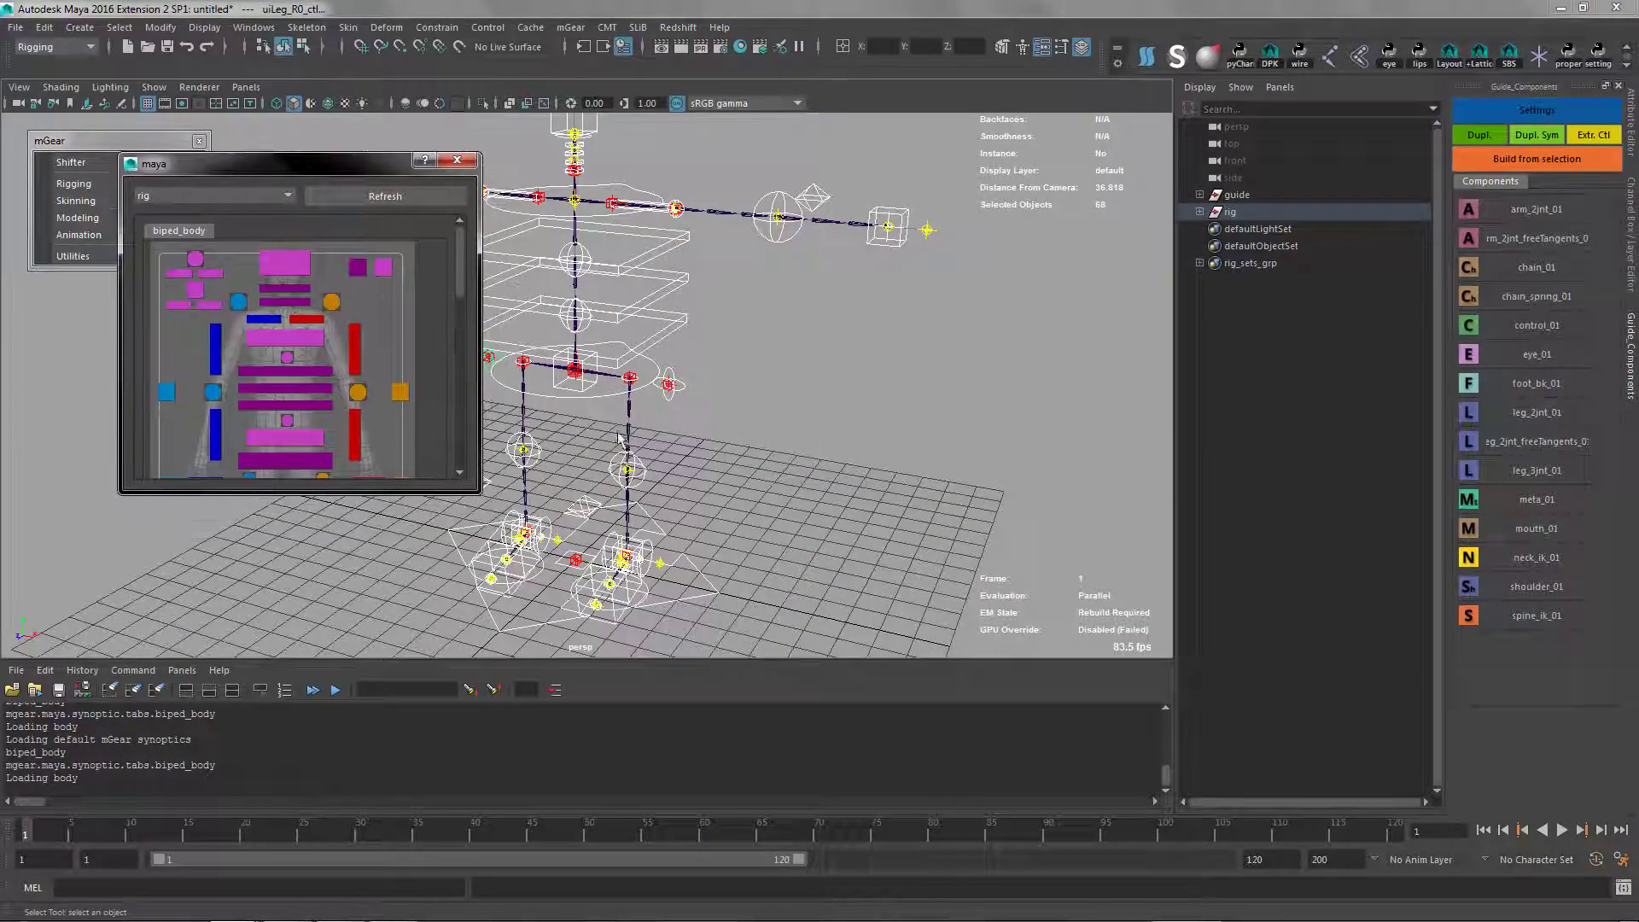